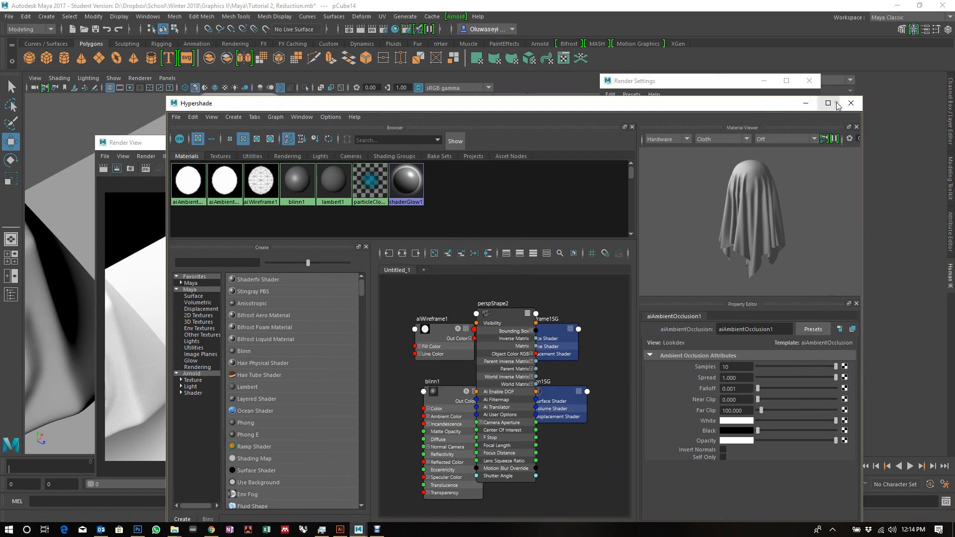
- Close the Hypershade, Render Settings and Render View windows
click(935, 120)
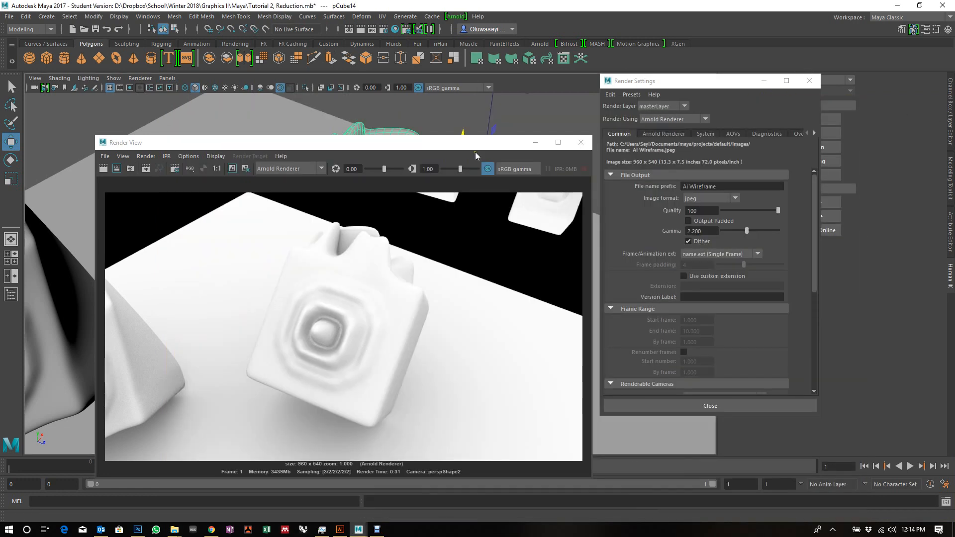
click(809, 81)
click(580, 142)
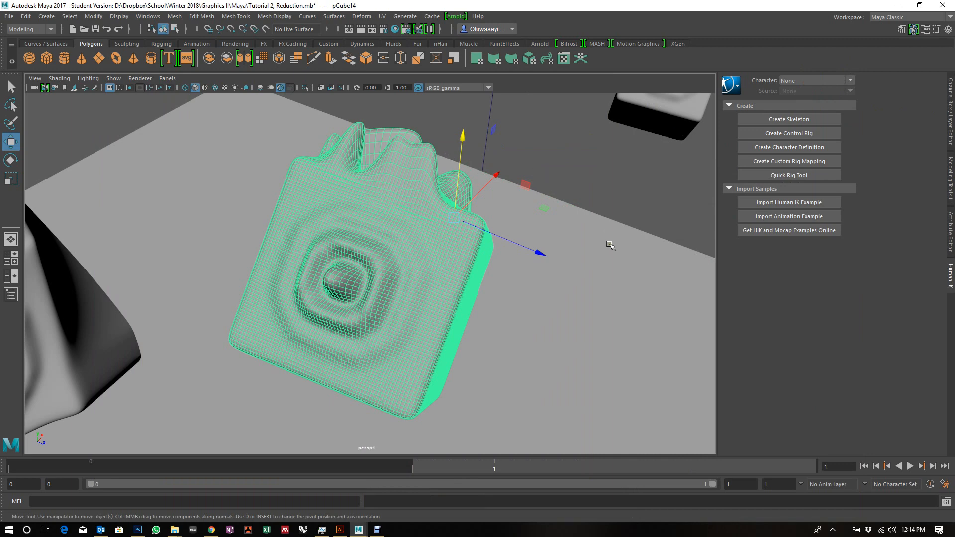
- Delete the selected cube with the concentric ring relief from the ground plane
scroll(496, 365, down, 3)
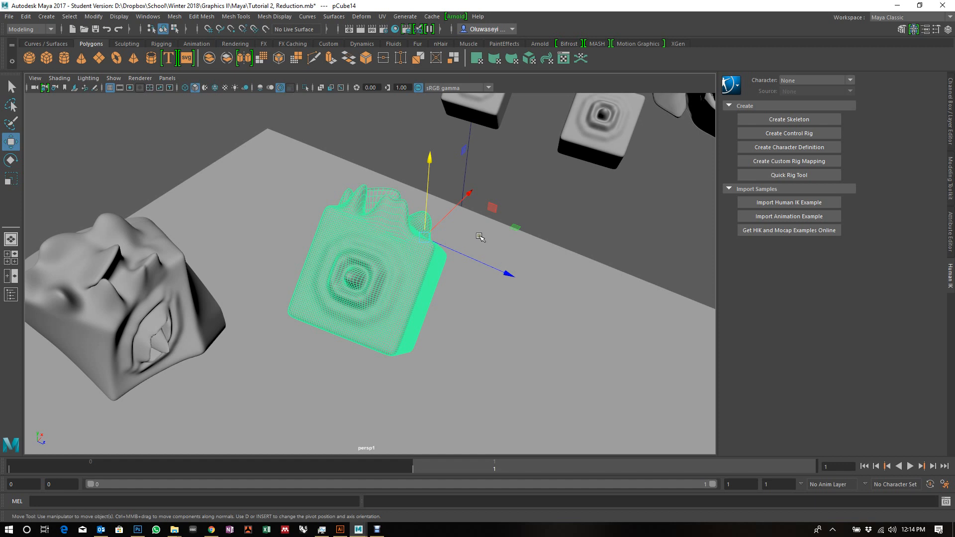
scroll(469, 265, down, 10)
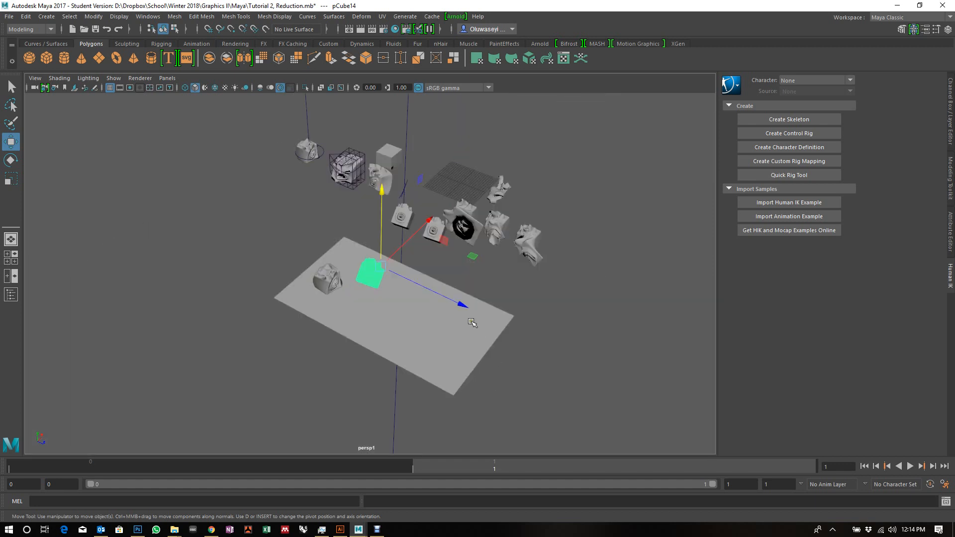
scroll(472, 323, up, 3)
scroll(451, 282, up, 3)
scroll(450, 279, down, 4)
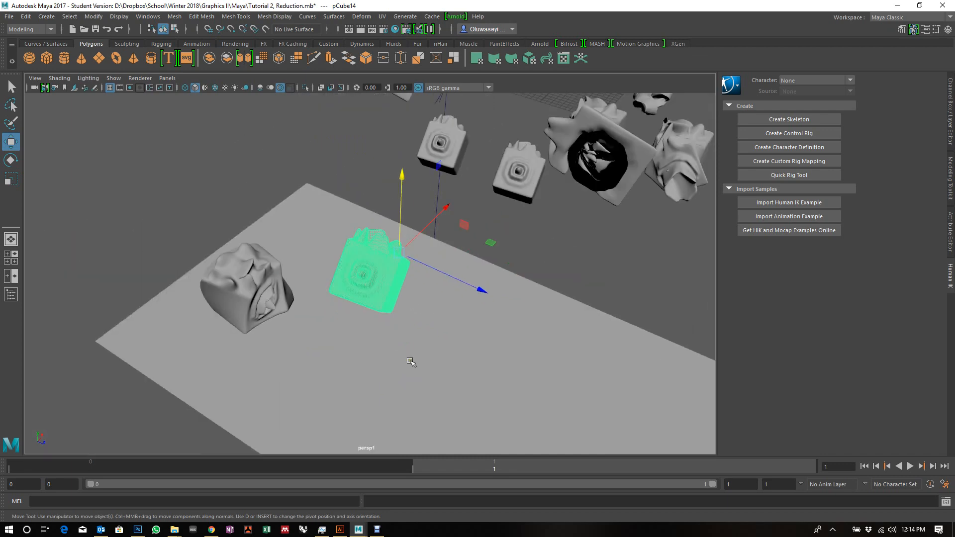
scroll(410, 362, up, 3)
key(Delete)
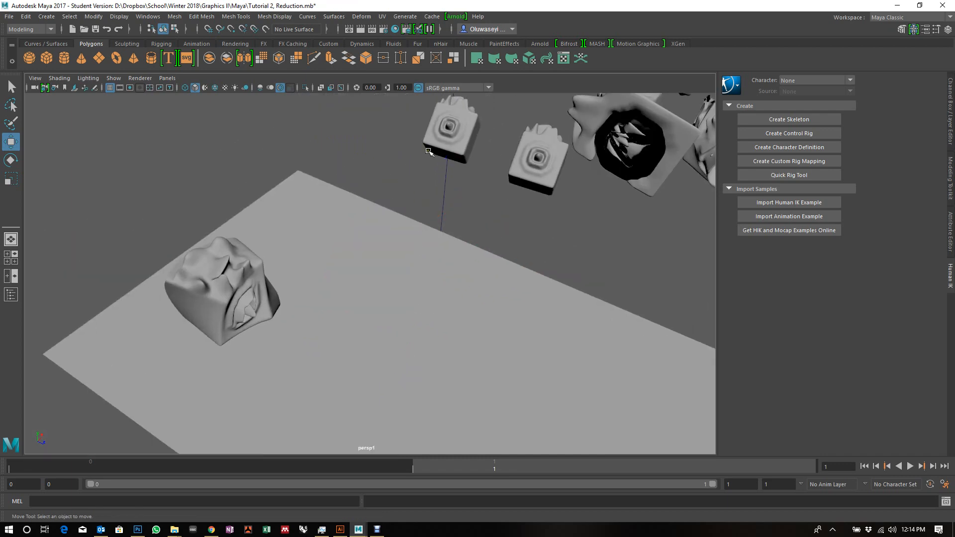
- Duplicate the sculpted face cube at the far end of the row and move the copy to about -44.8, 3.9, -65.2 cm
drag(429, 151, 384, 284)
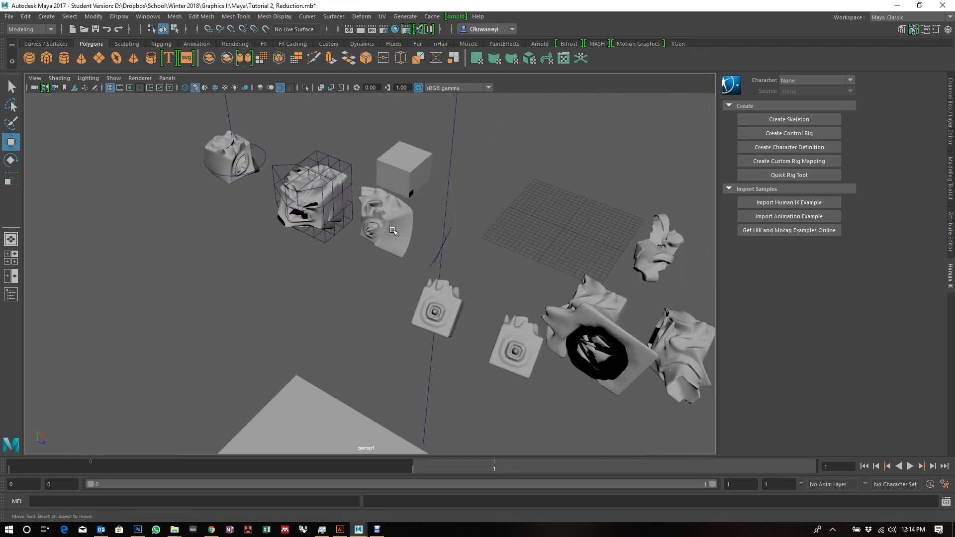
click(229, 151)
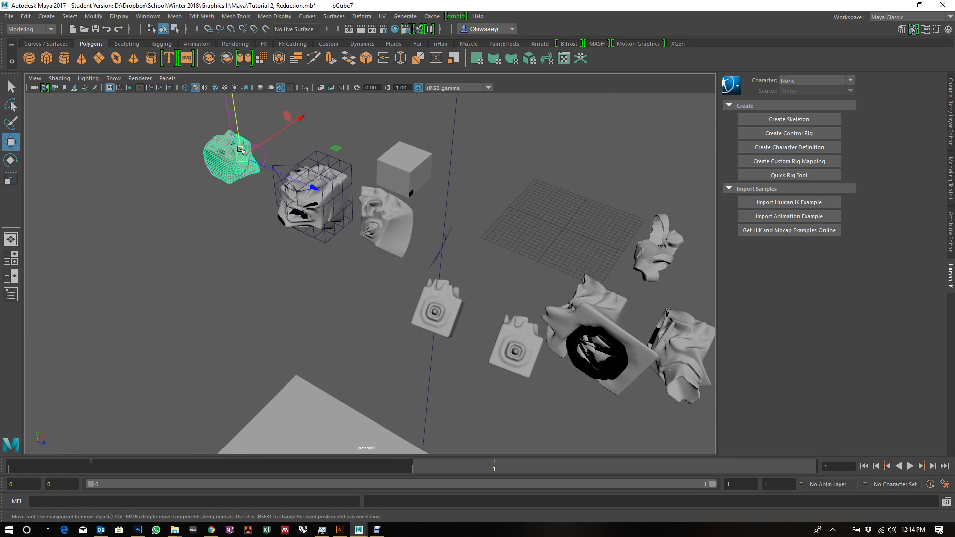
key(f)
mouse_move(506, 275)
mouse_down()
mouse_move(572, 260)
mouse_move(501, 273)
mouse_up()
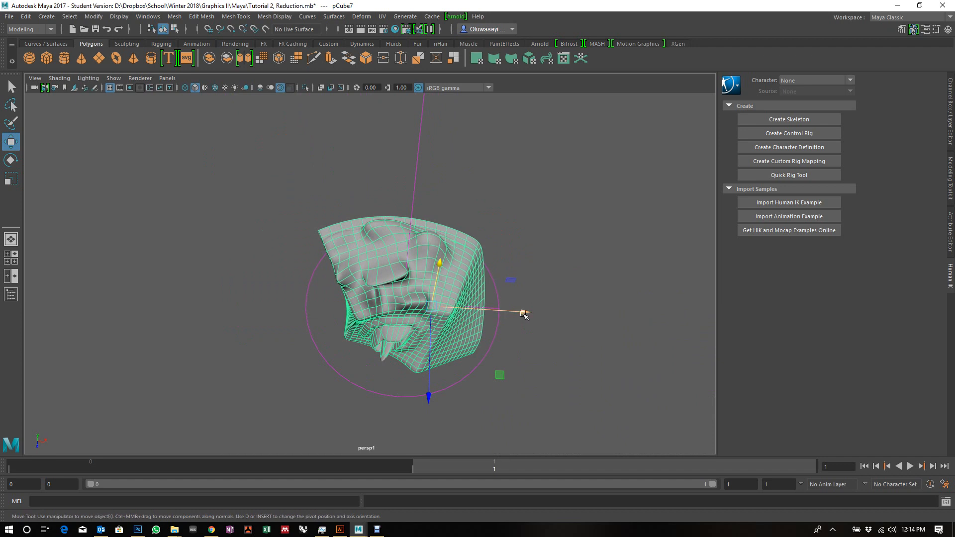
drag(524, 314, 178, 389)
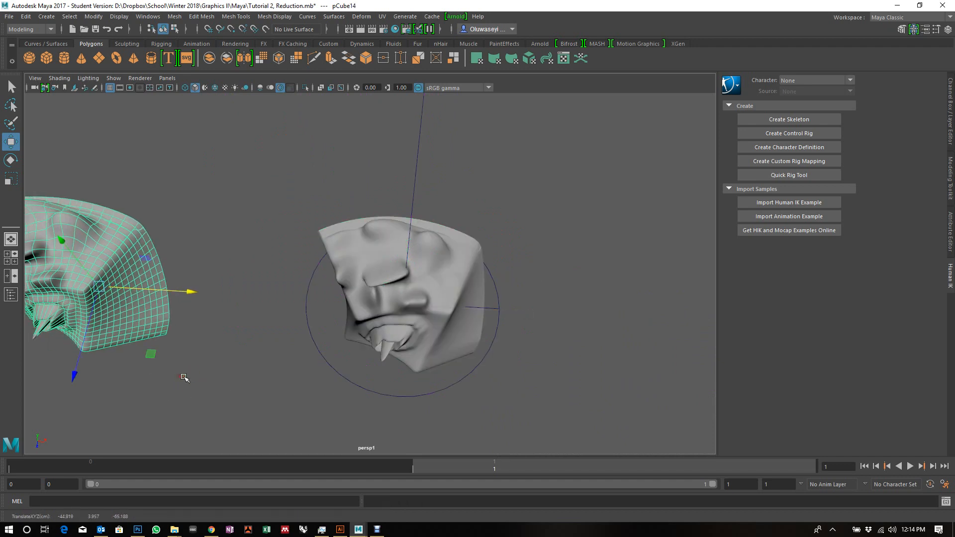
- Compare the copied face cube's unsmoothed display with its smooth mesh preview
key(f)
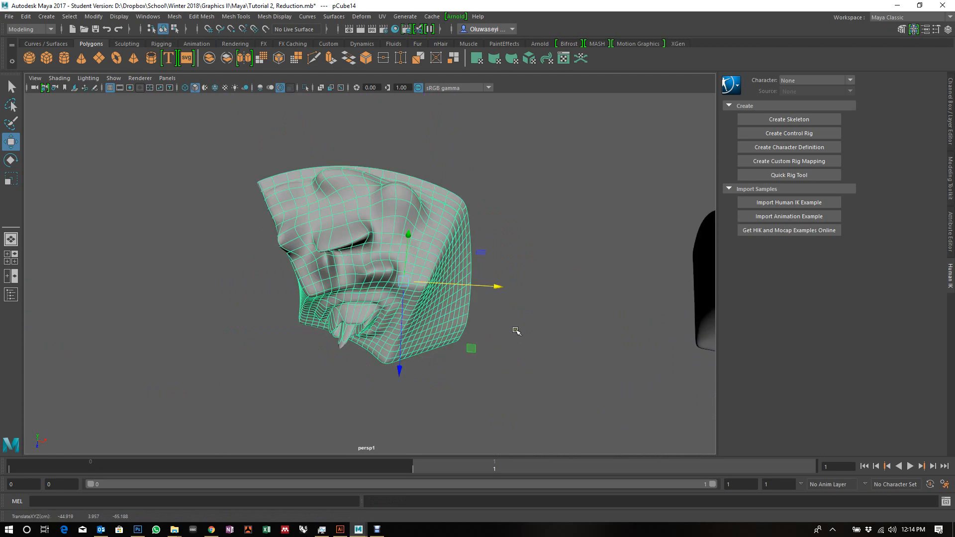
drag(500, 333, 548, 313)
scroll(547, 312, up, 5)
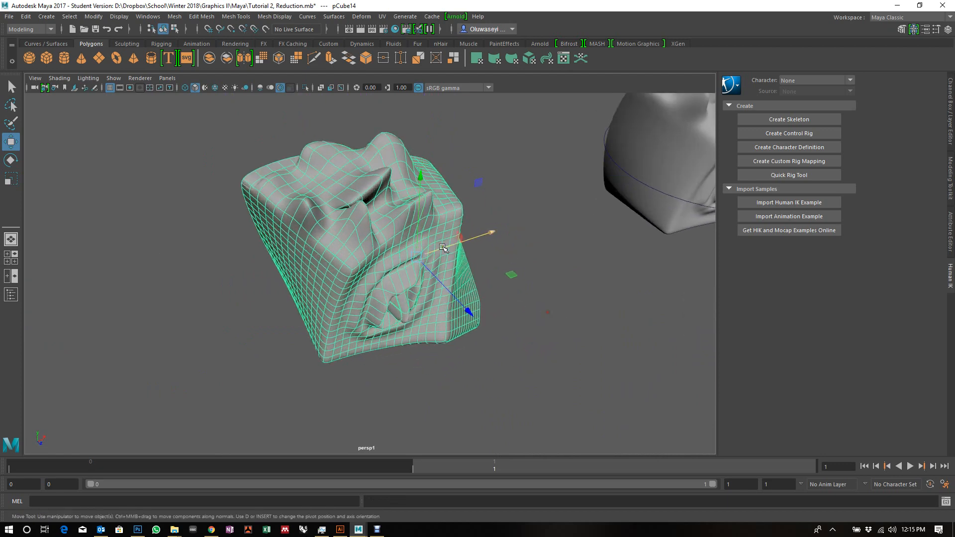
drag(463, 239, 469, 292)
scroll(512, 241, down, 3)
drag(511, 240, 527, 307)
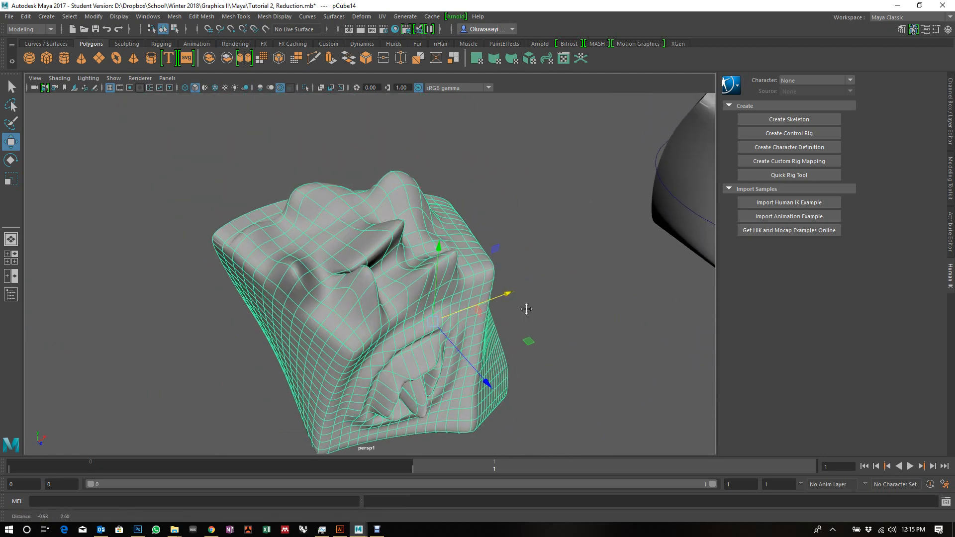
key(1)
click(544, 299)
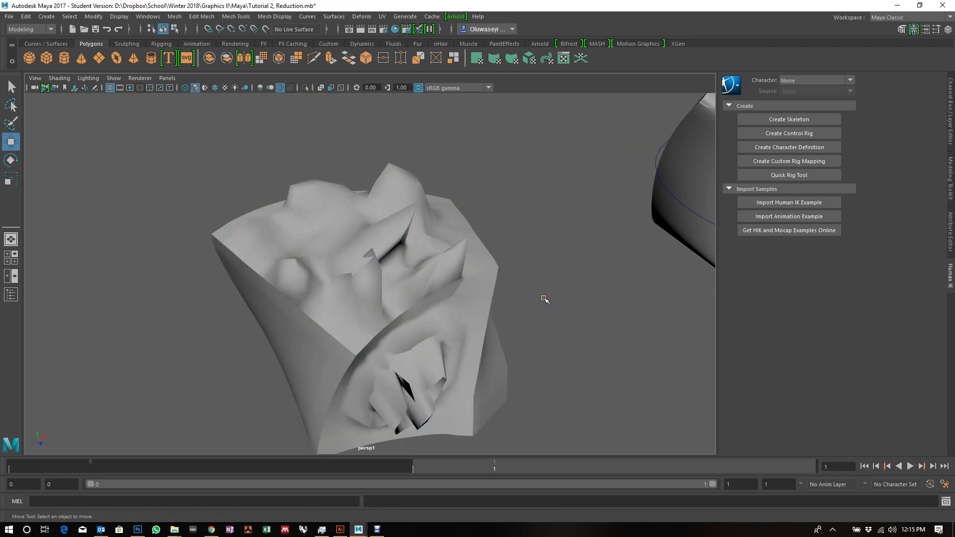
click(492, 325)
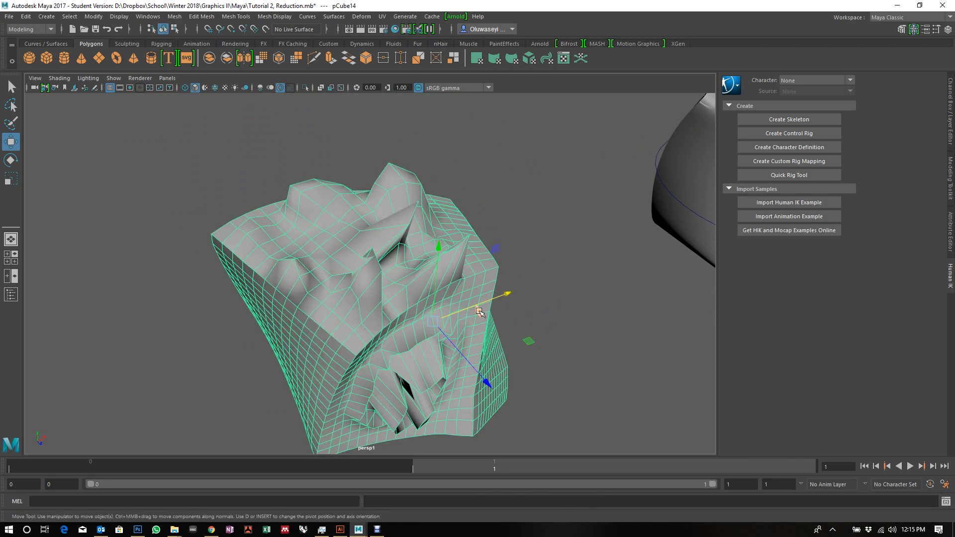
key(3)
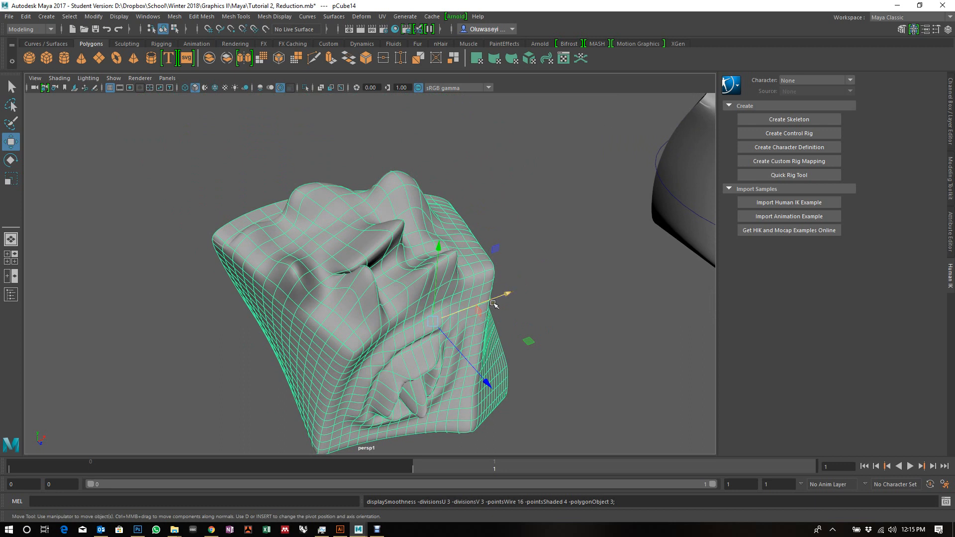
key(1)
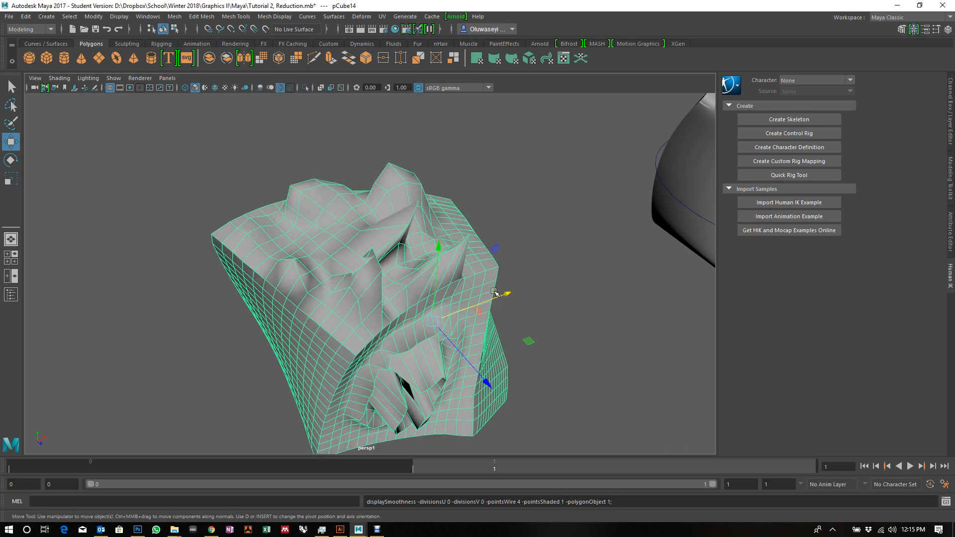
key(3)
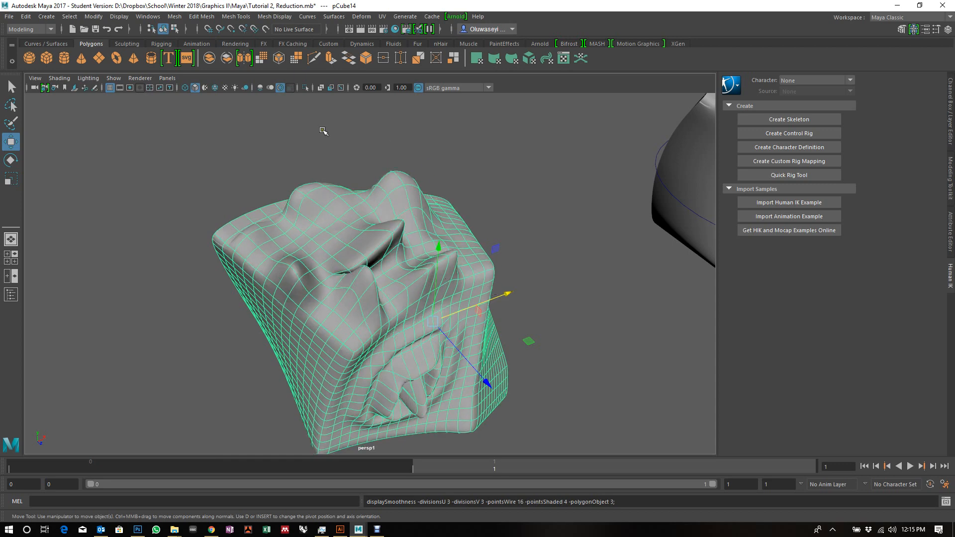
- Convert the copied face cube's smooth mesh preview to polygons
click(94, 17)
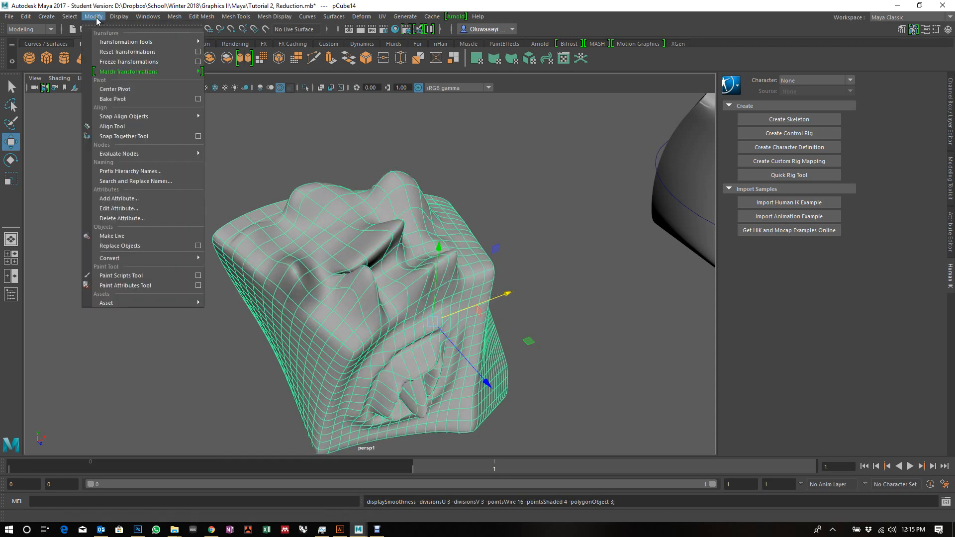
mouse_move(160, 258)
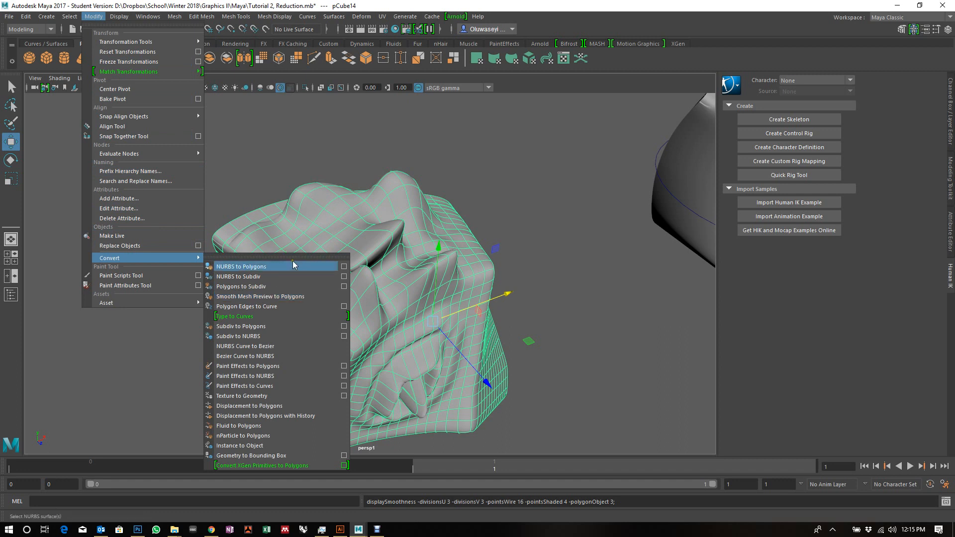
click(282, 296)
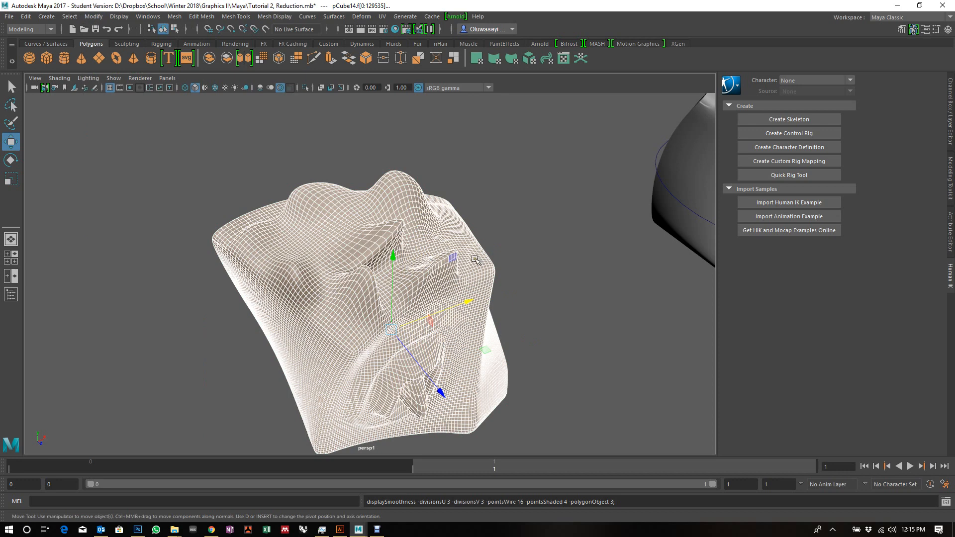
- Try to turn on smooth mesh preview for the converted copy, then cancel the operation
click(499, 237)
click(481, 261)
key(3)
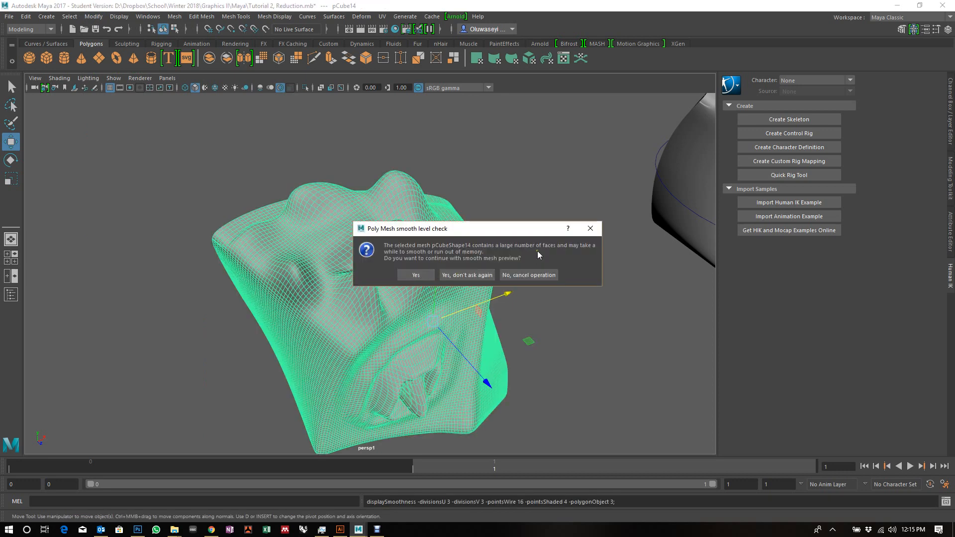
click(595, 228)
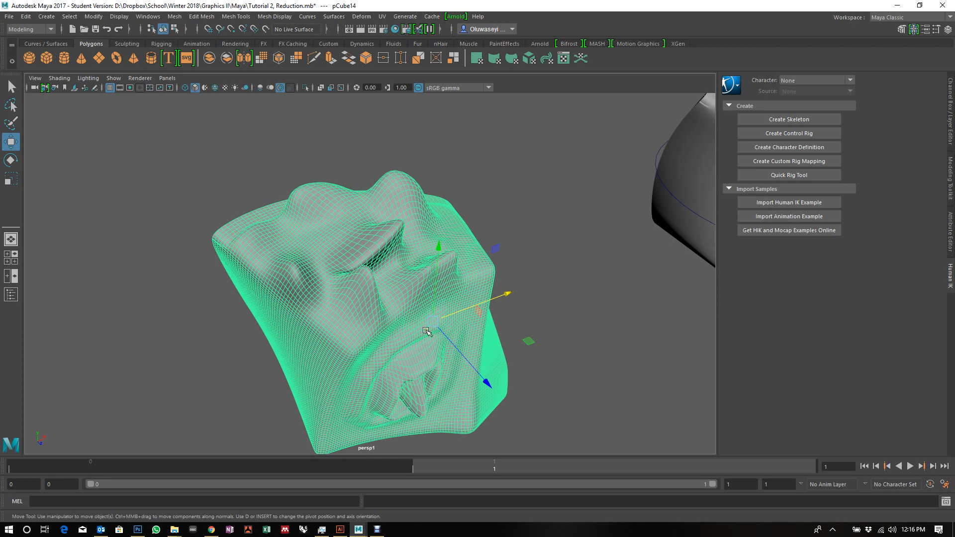
- Examine the converted copy's surface with and without its selection wireframe and its place among the other objects
click(559, 291)
scroll(520, 319, down, 3)
alt+drag(521, 319, 426, 313)
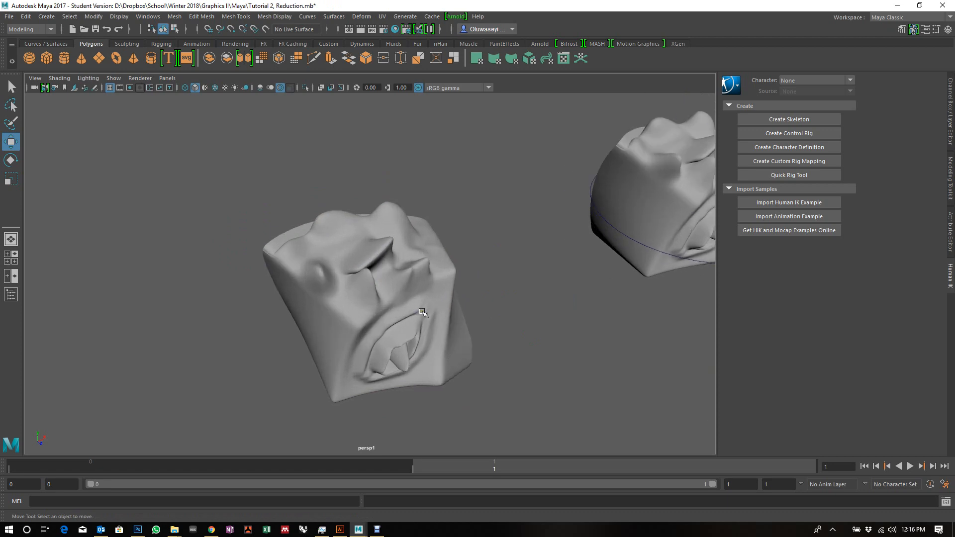
click(438, 249)
scroll(454, 245, down, 5)
scroll(396, 289, up, 4)
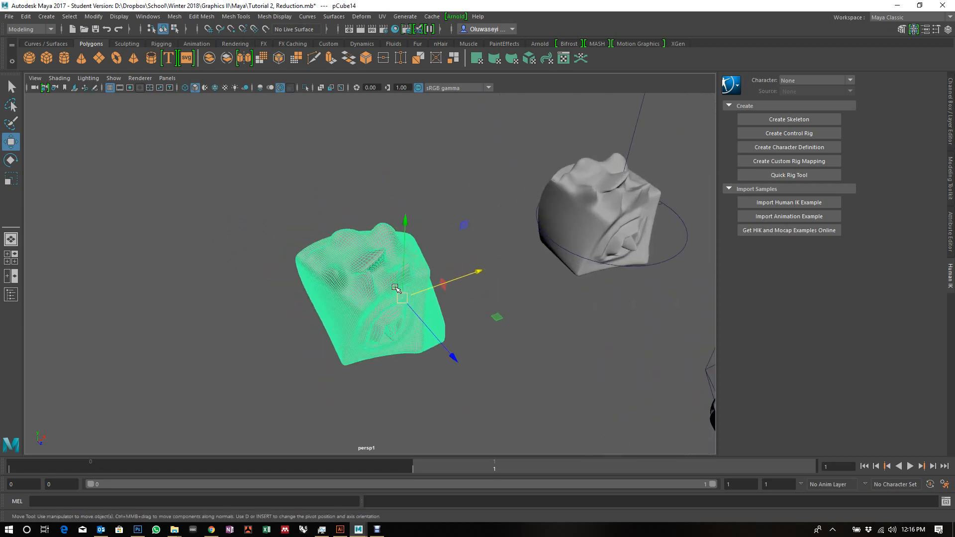
scroll(401, 296, down, 8)
scroll(401, 297, up, 3)
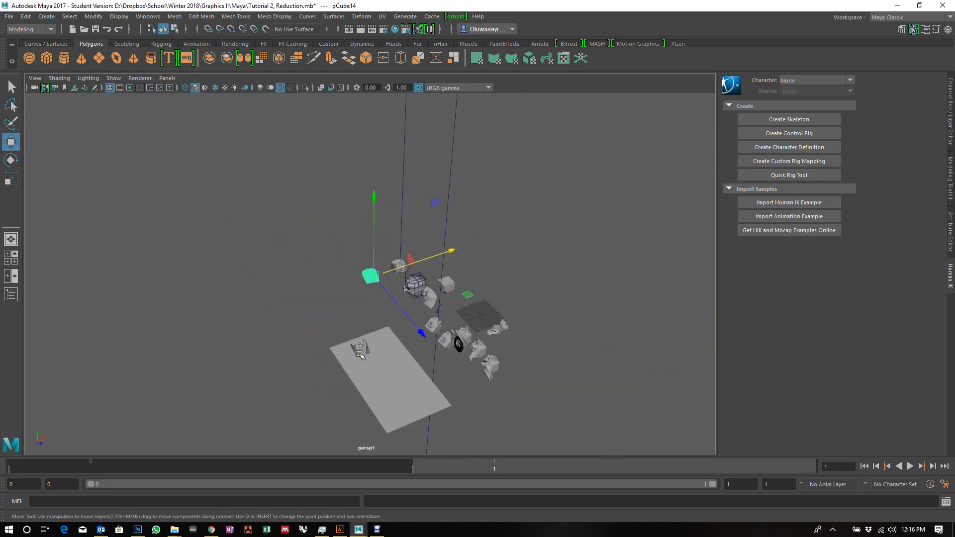
- Show the persp camera view alone, delete the converted face cube copy in the background and leave nothing selected
click(361, 347)
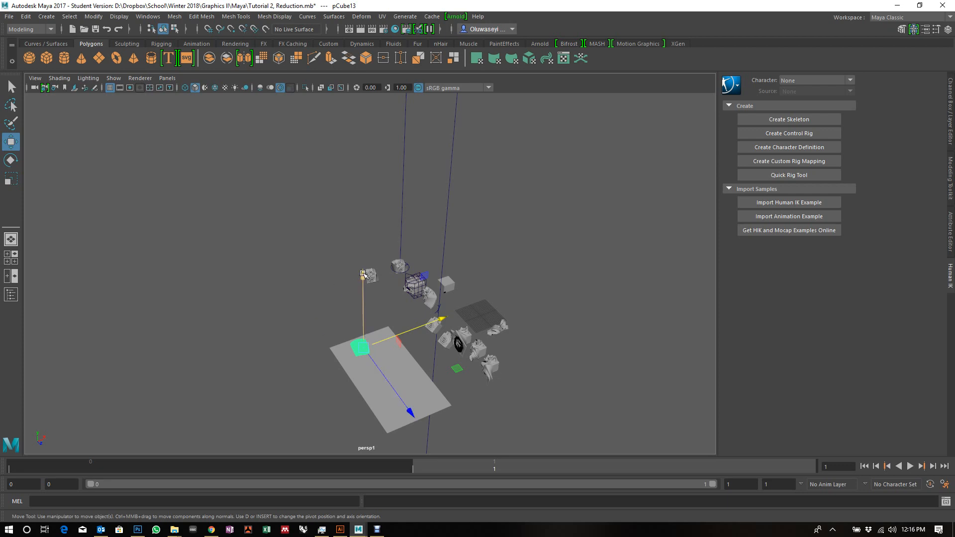
key(space)
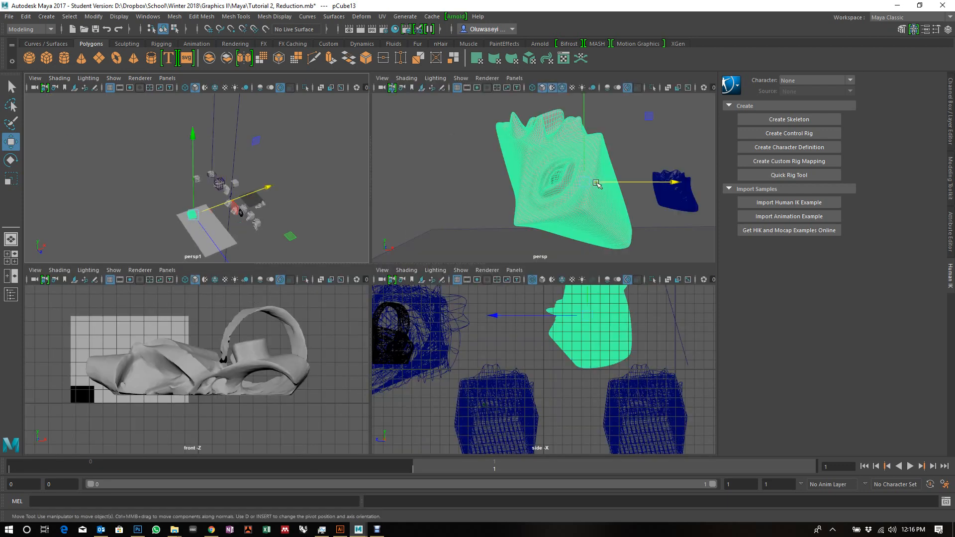
key(space)
click(621, 299)
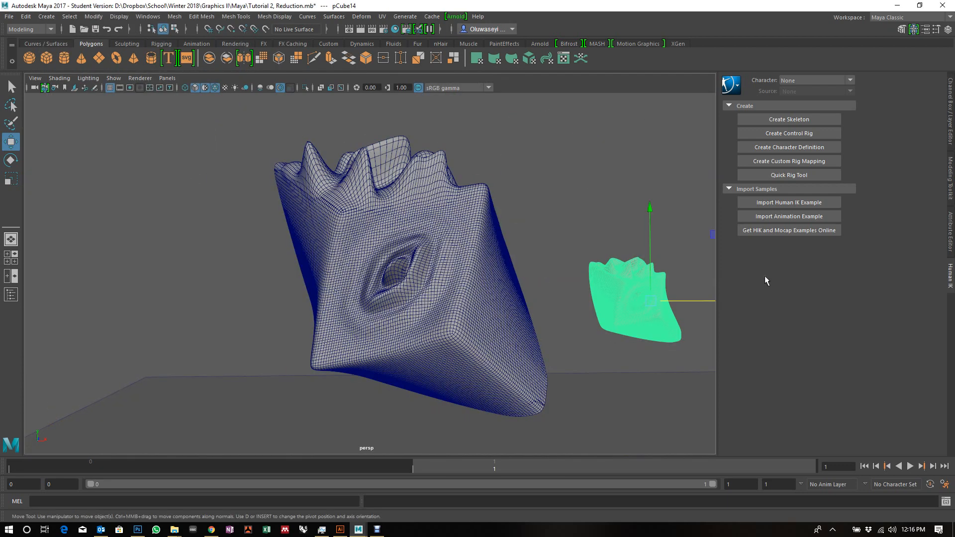
key(Delete)
click(497, 261)
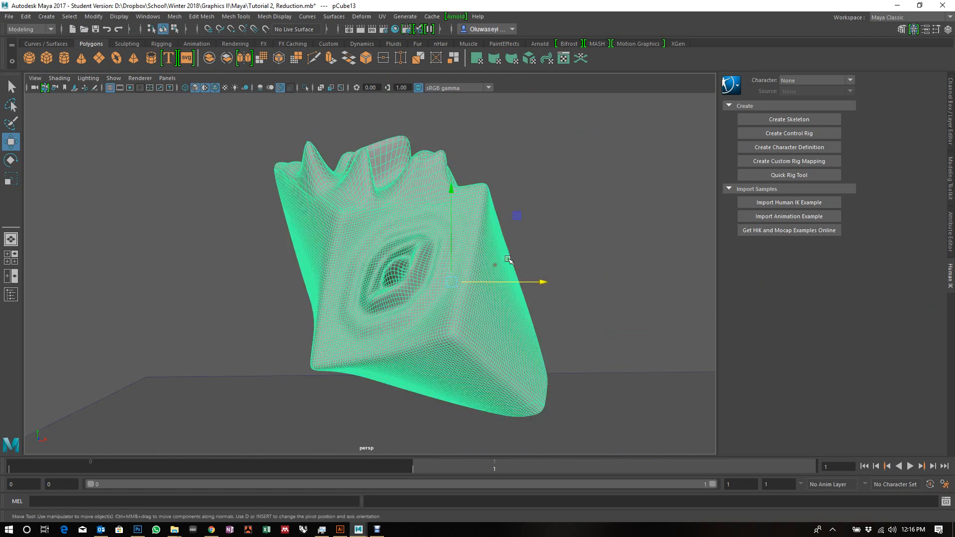
click(546, 237)
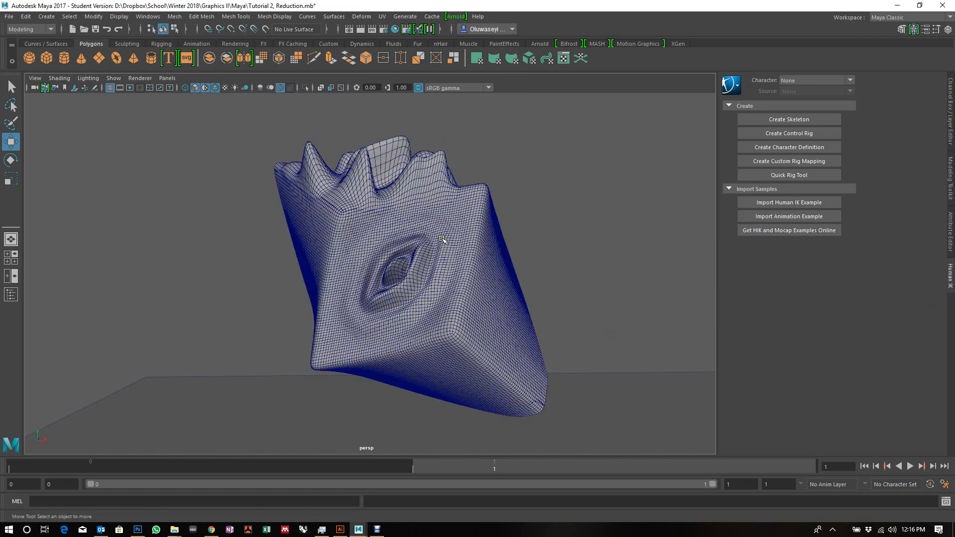
- Set the renderer to Maya Vector and the output image format to Adobe(R) Illustrator(R) (ai) in the render settings
click(391, 30)
click(681, 136)
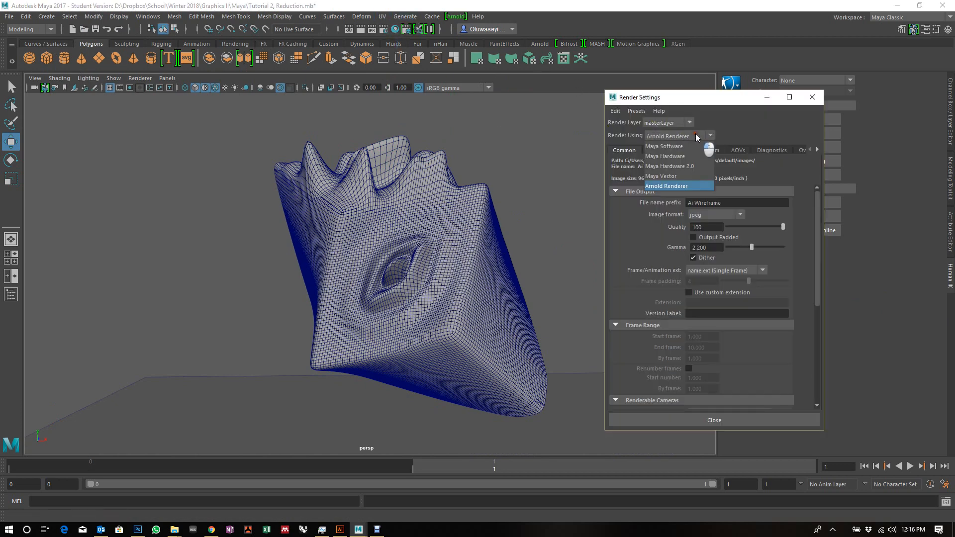
click(676, 180)
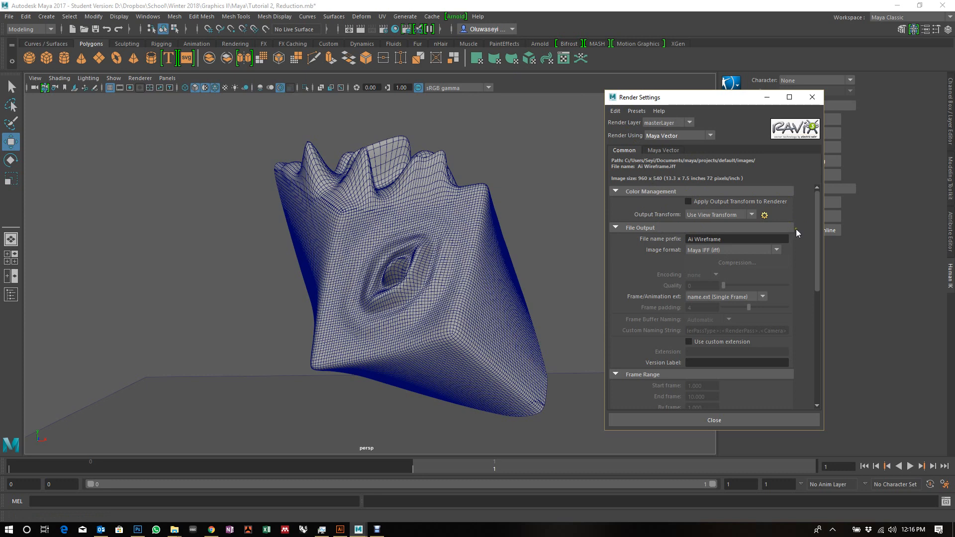
click(767, 237)
click(719, 250)
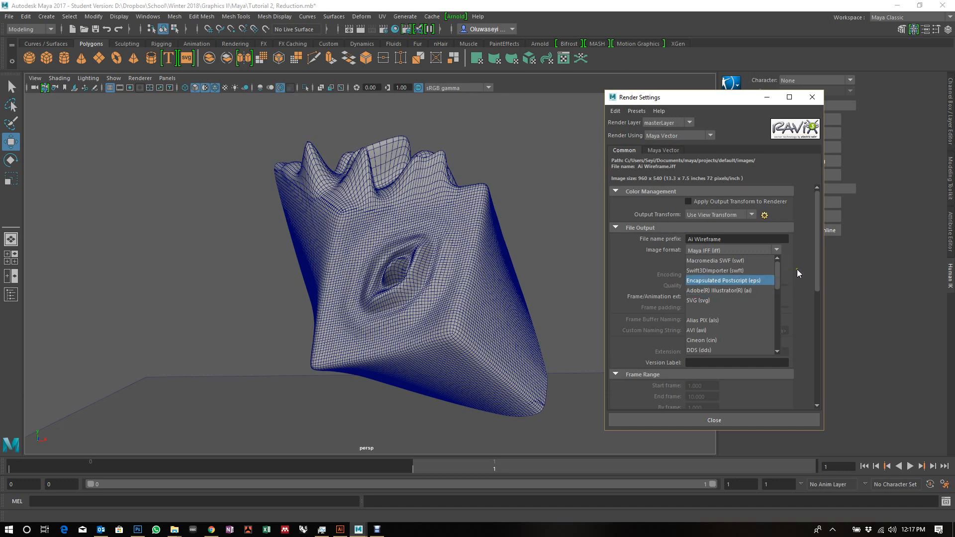
click(753, 291)
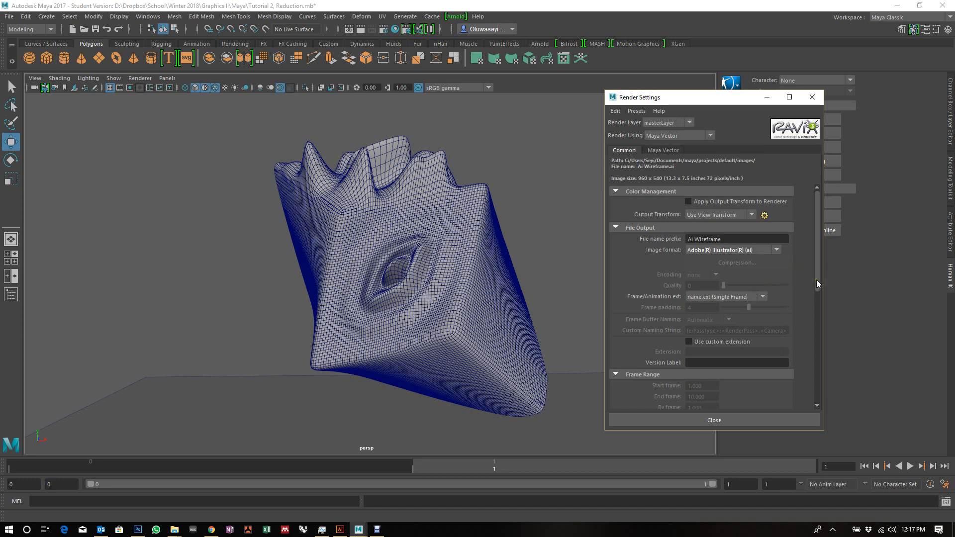
- Set the frame/animation extension to name.ext (Single Frame) and the renderable camera to persp in the common render settings
scroll(816, 284, down, 3)
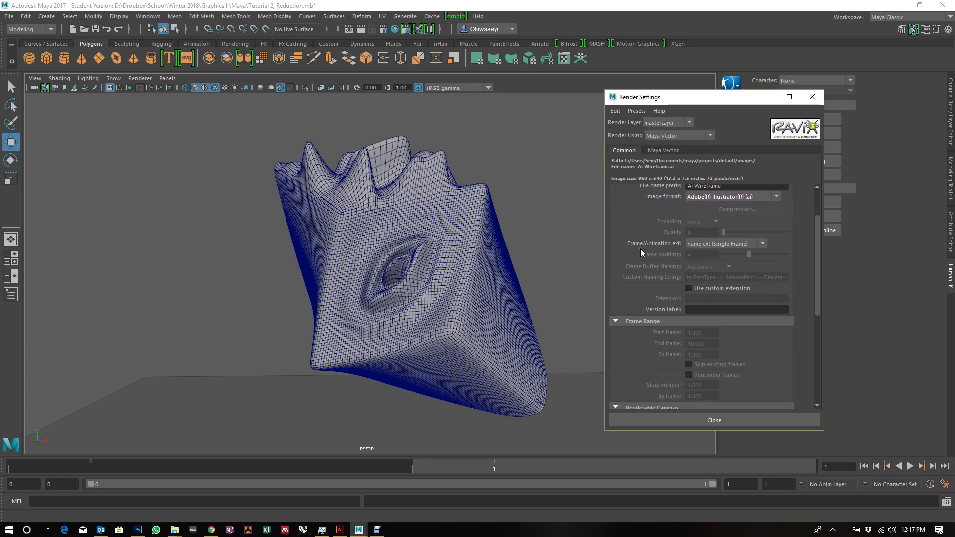
click(752, 243)
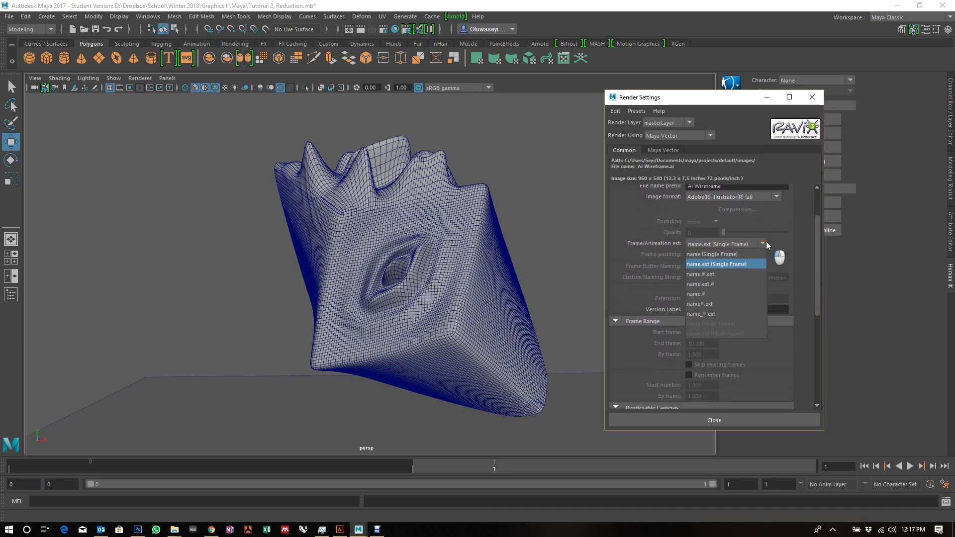
click(739, 265)
drag(817, 249, 820, 332)
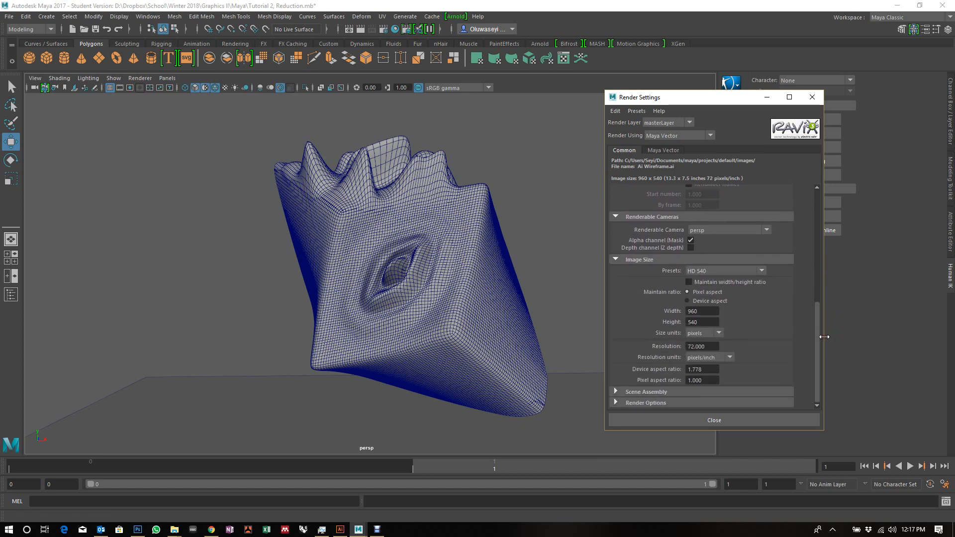
click(735, 230)
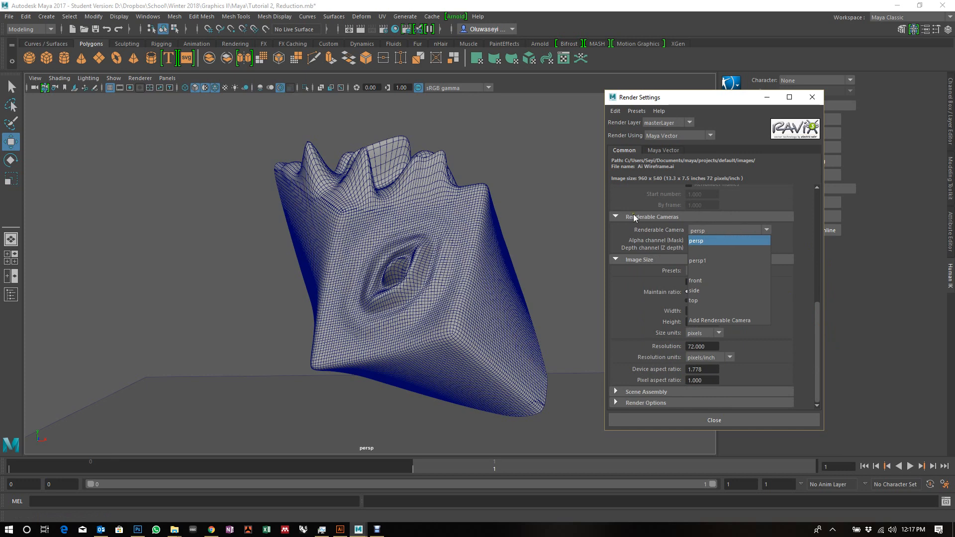
click(741, 241)
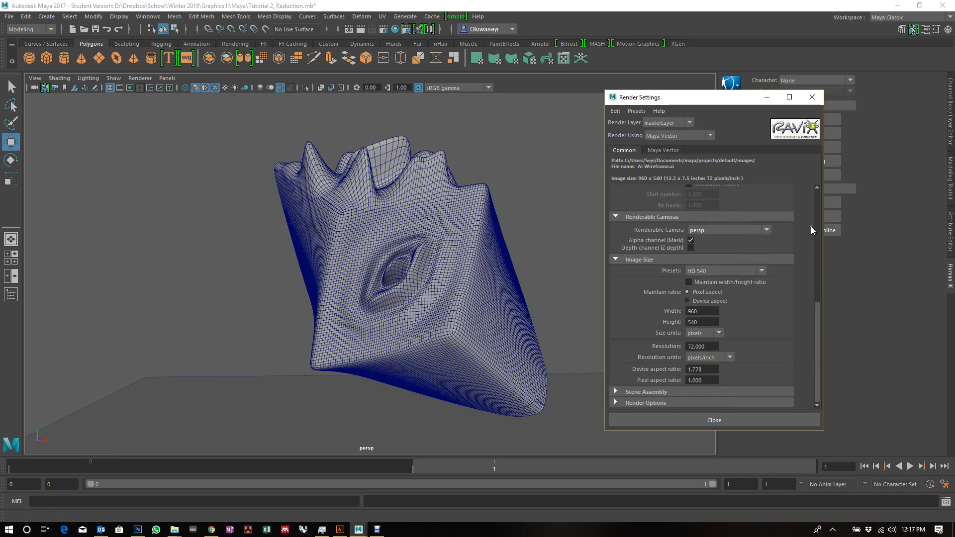
double_click(716, 314)
scroll(797, 215, up, 2)
- Leave Fill objects off and set the detail level preset to Medium in the Maya Vector render options
click(663, 150)
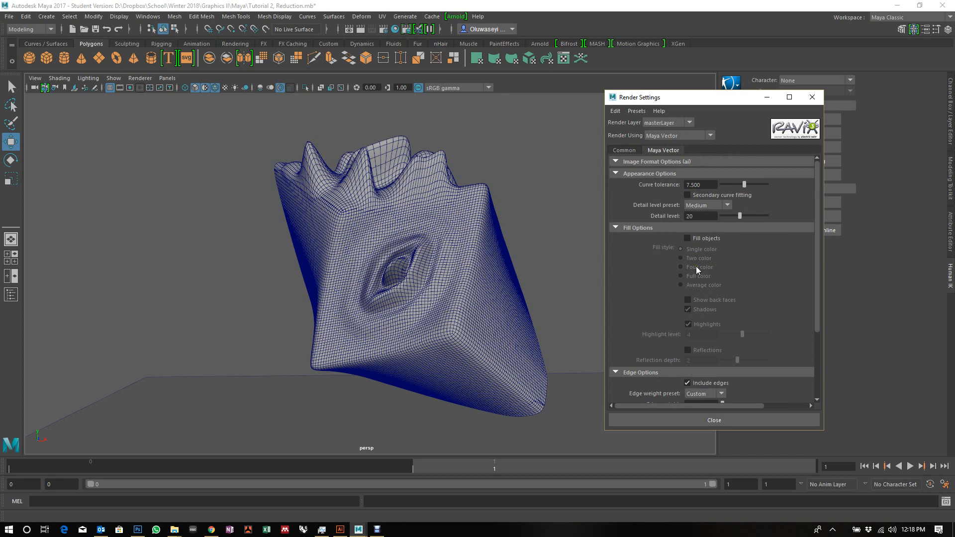
drag(817, 270, 755, 213)
click(701, 241)
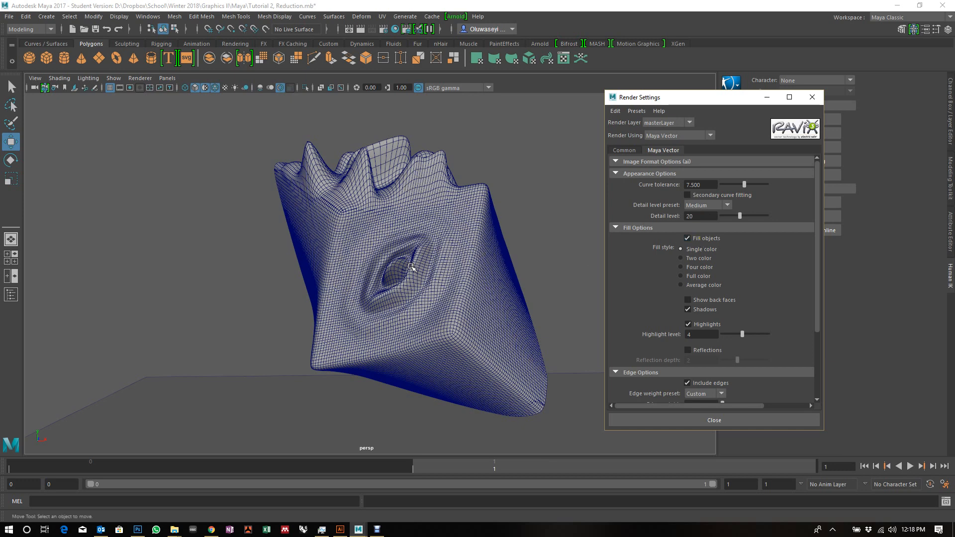
click(687, 238)
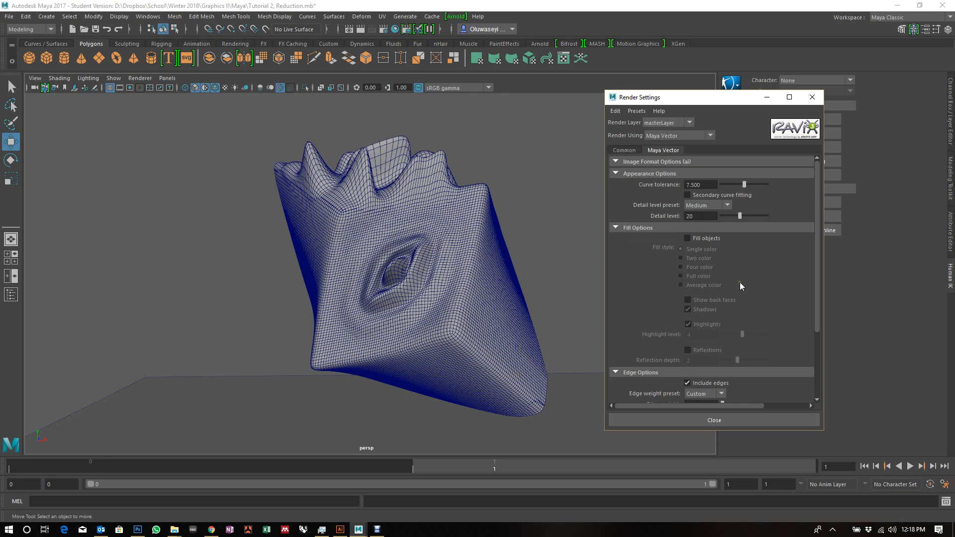
click(714, 206)
click(742, 234)
click(709, 205)
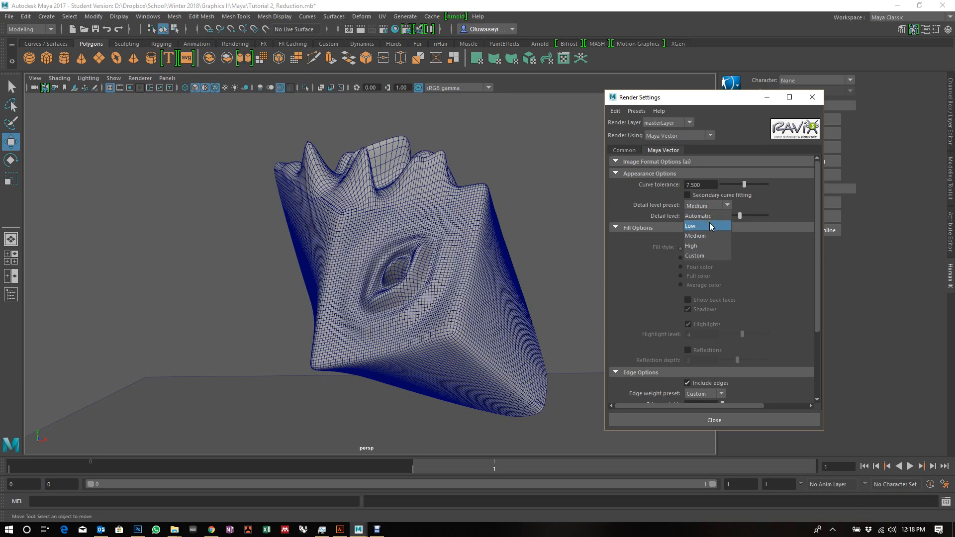
click(709, 226)
- Keep the Custom edge weight preset at 0.050 and set the edge style to Entire Mesh in the edge options
drag(819, 265, 821, 326)
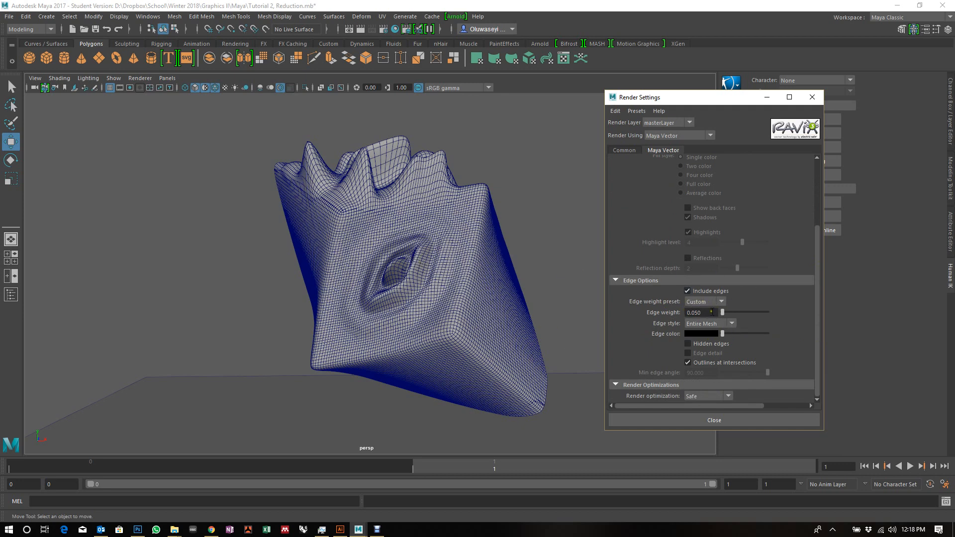
click(713, 302)
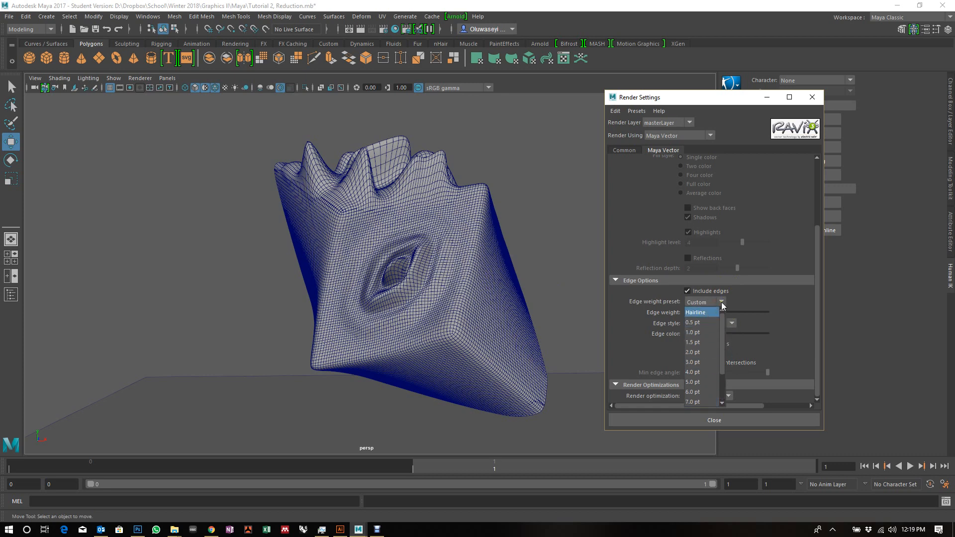
click(752, 298)
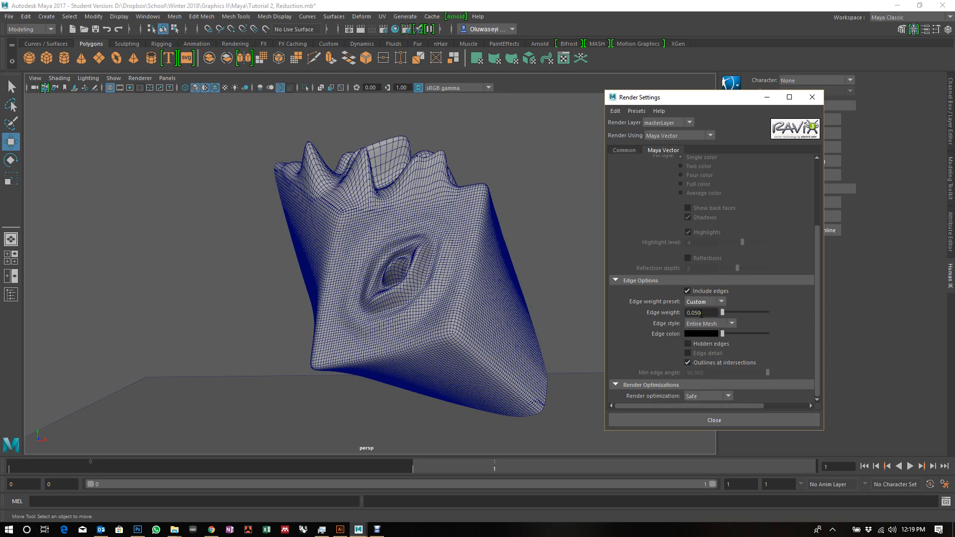
double_click(701, 313)
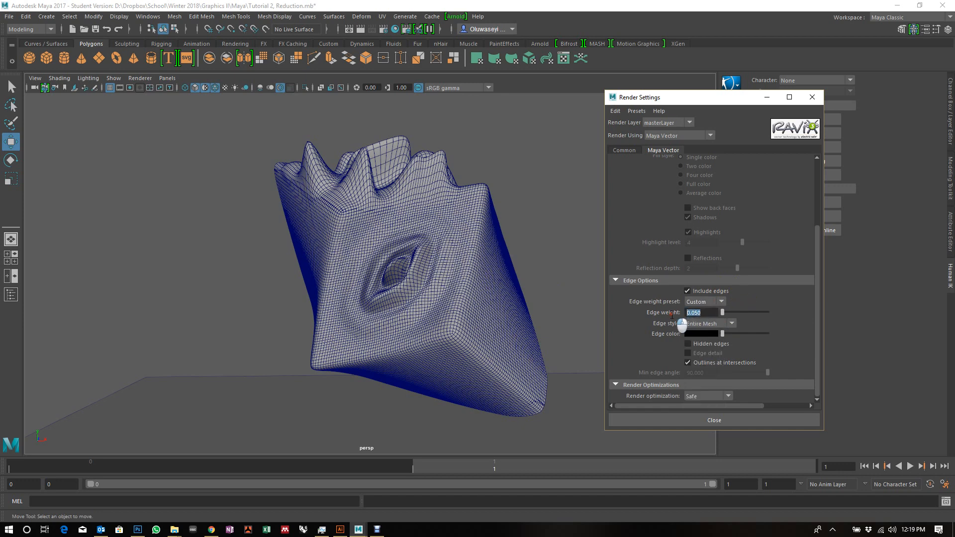
click(733, 322)
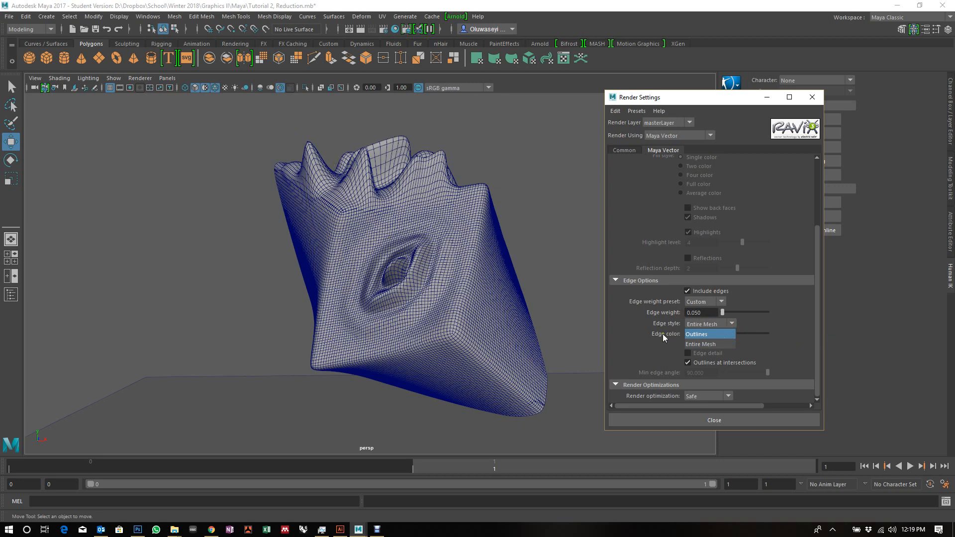
click(716, 343)
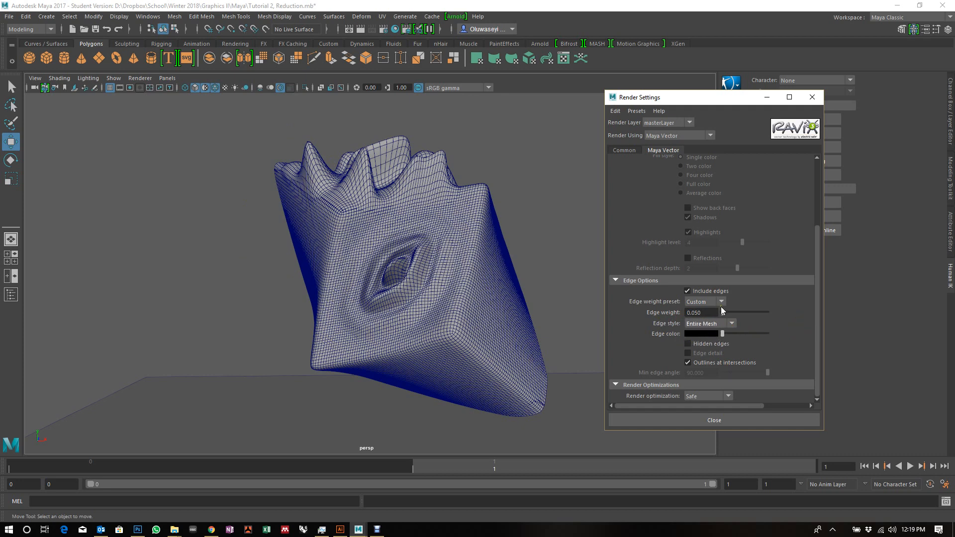
scroll(775, 213, up, 5)
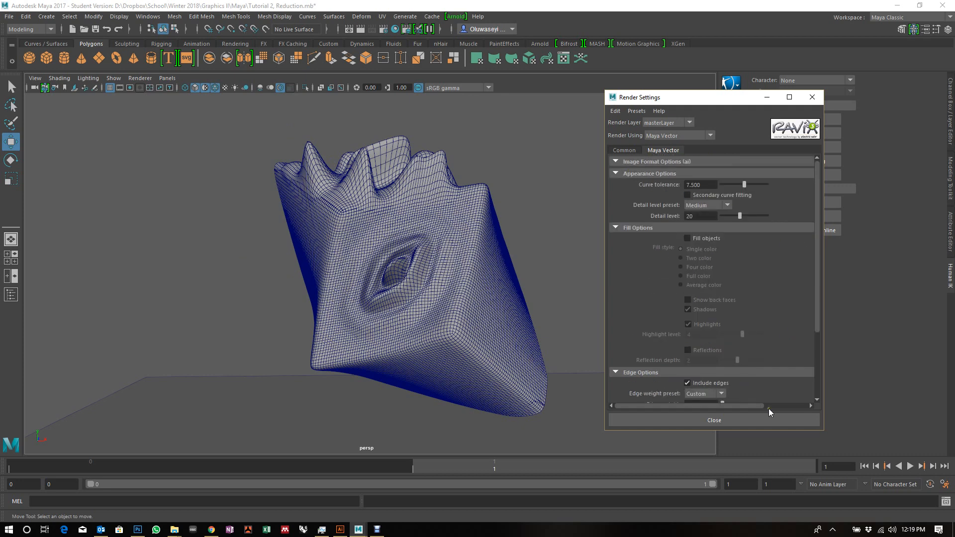
- Show the Render View beside the model and render the current frame with Maya Vector
click(349, 30)
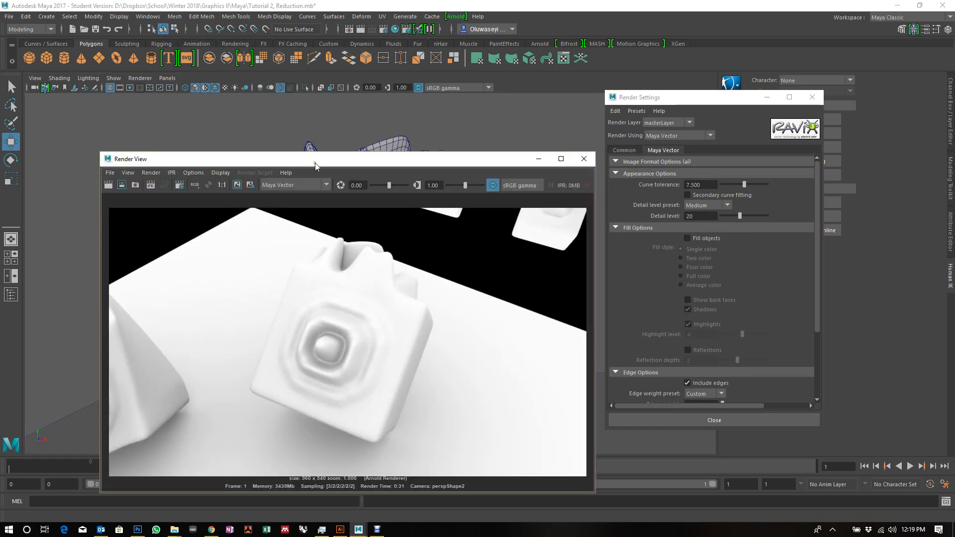
drag(318, 163, 568, 84)
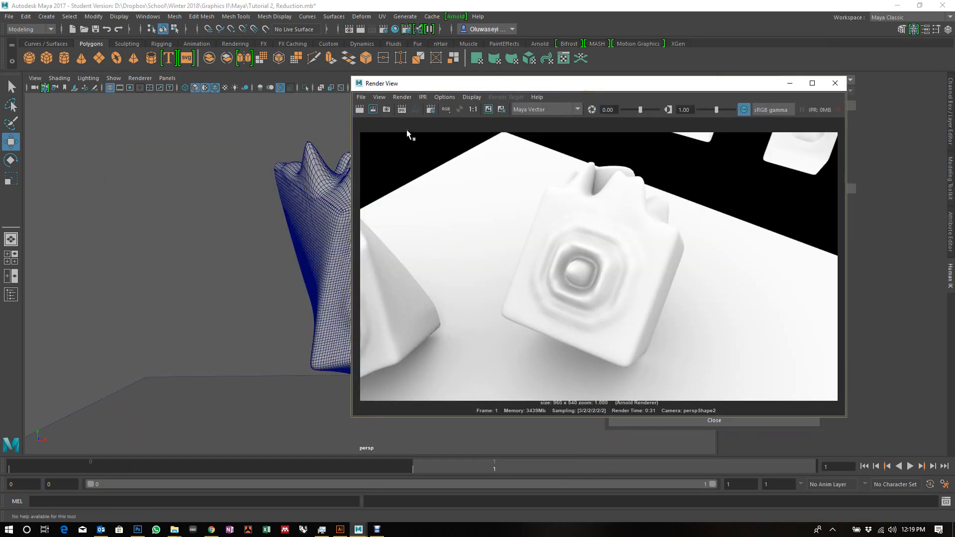
click(361, 110)
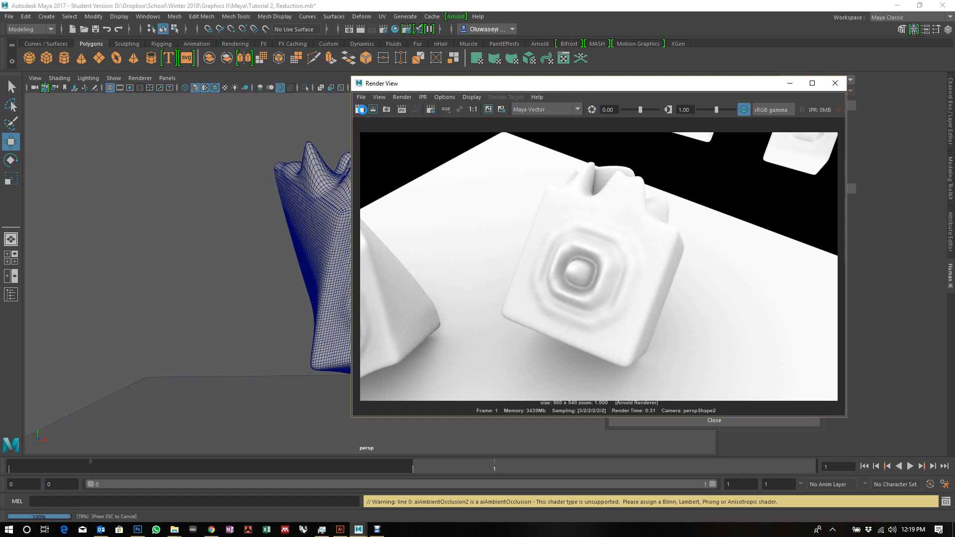
click(362, 109)
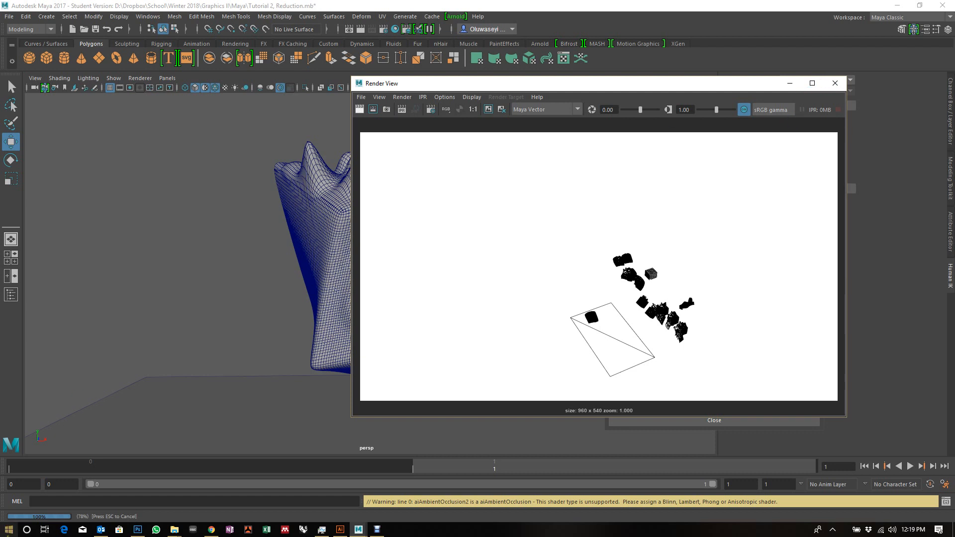
- Switch to the images folder in File Explorer and select the rendered Ai Wireframe.ai file
mouse_move(175, 530)
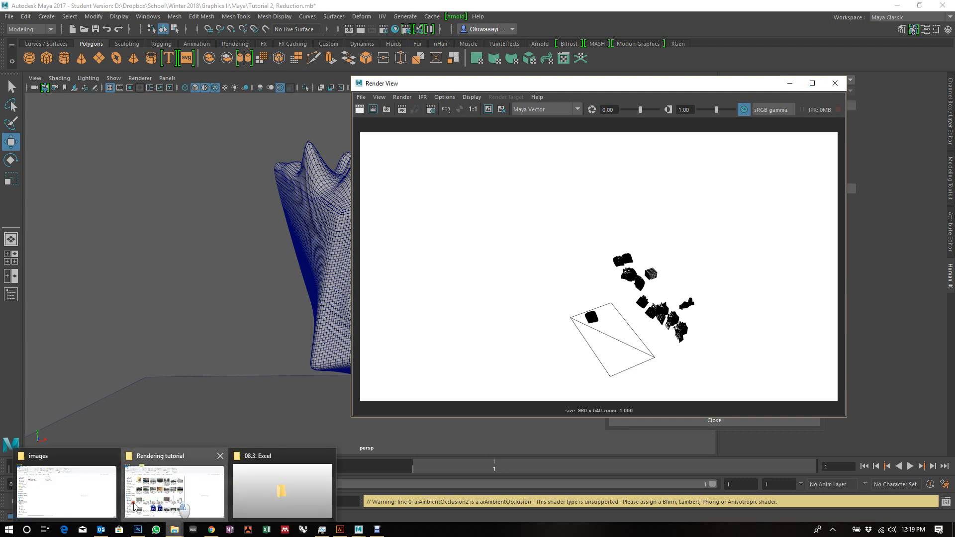
click(64, 492)
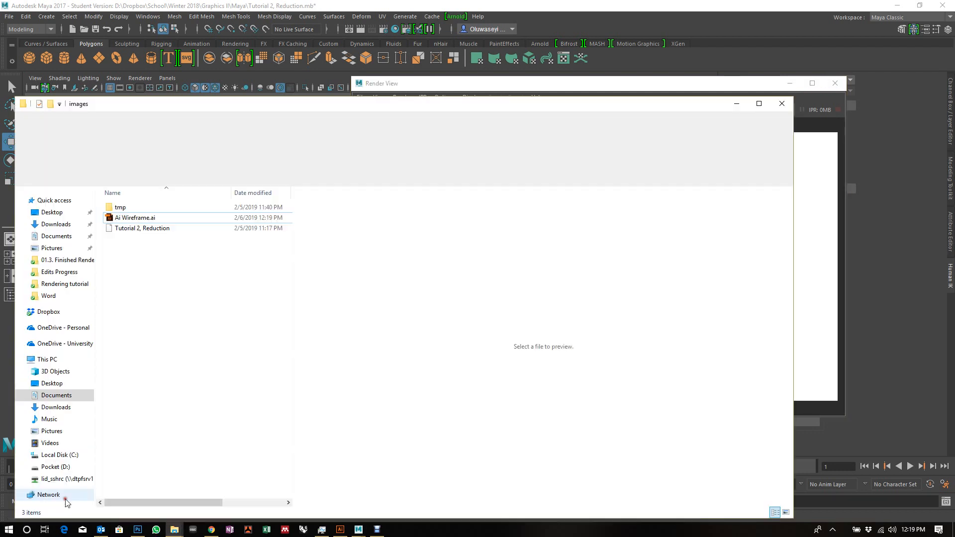
click(160, 218)
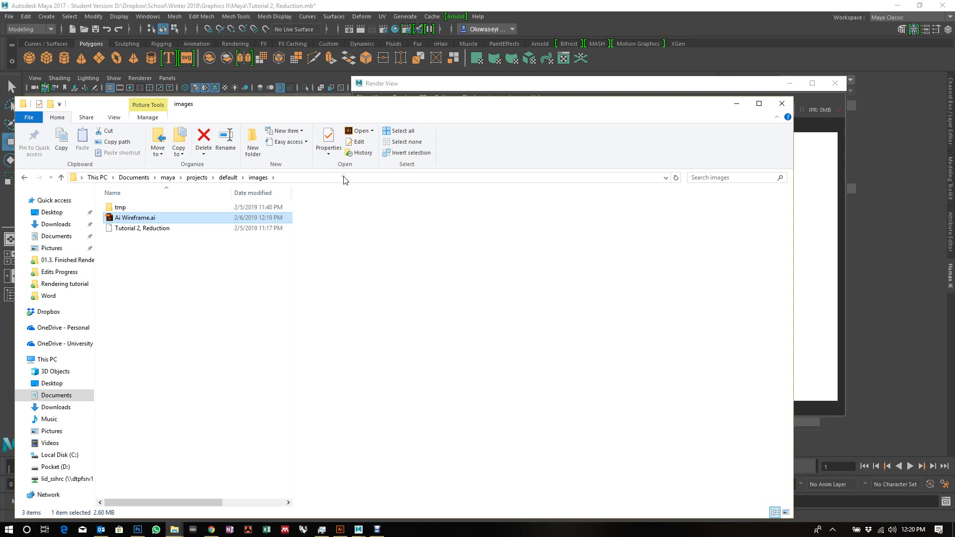
- Browse from Documents through maya, projects and default to the images folder and select Ai Wireframe.ai
click(134, 178)
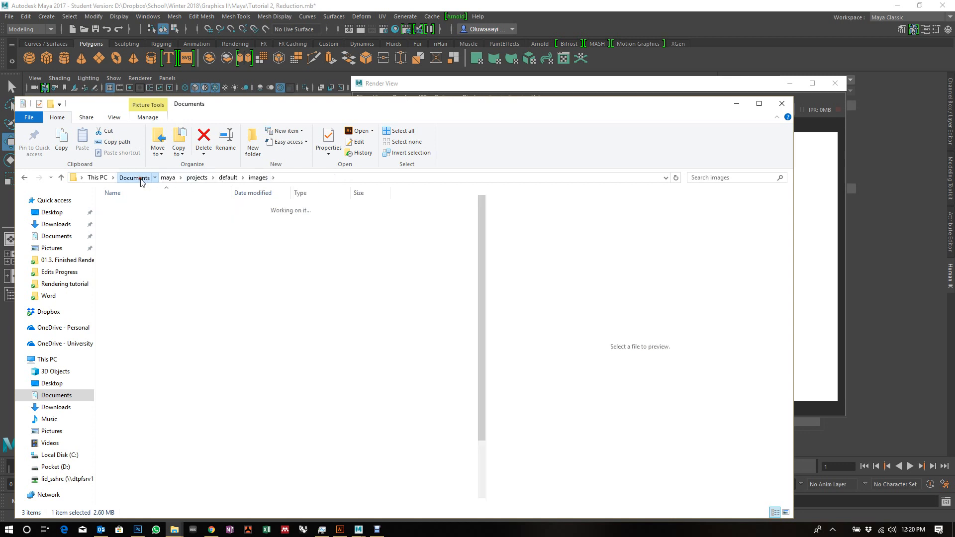
double_click(133, 397)
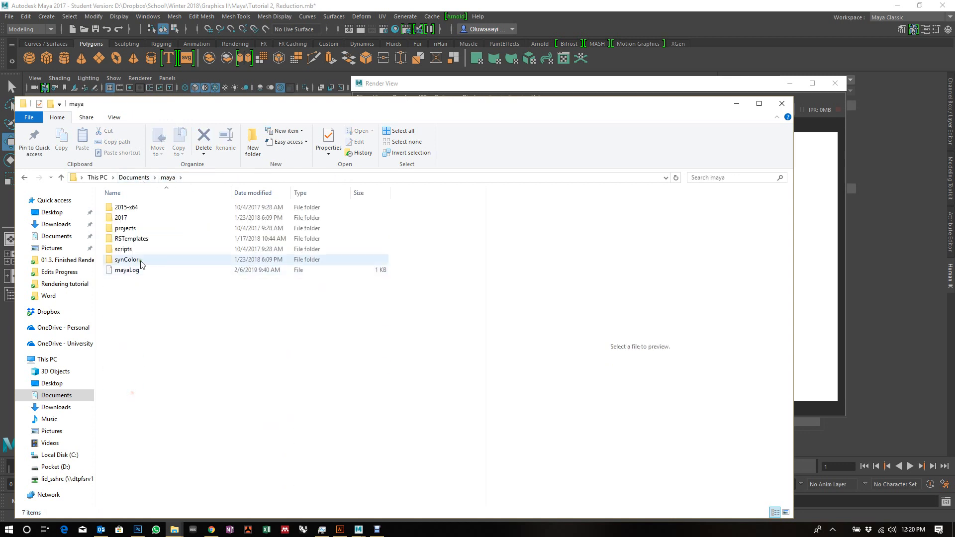
double_click(143, 228)
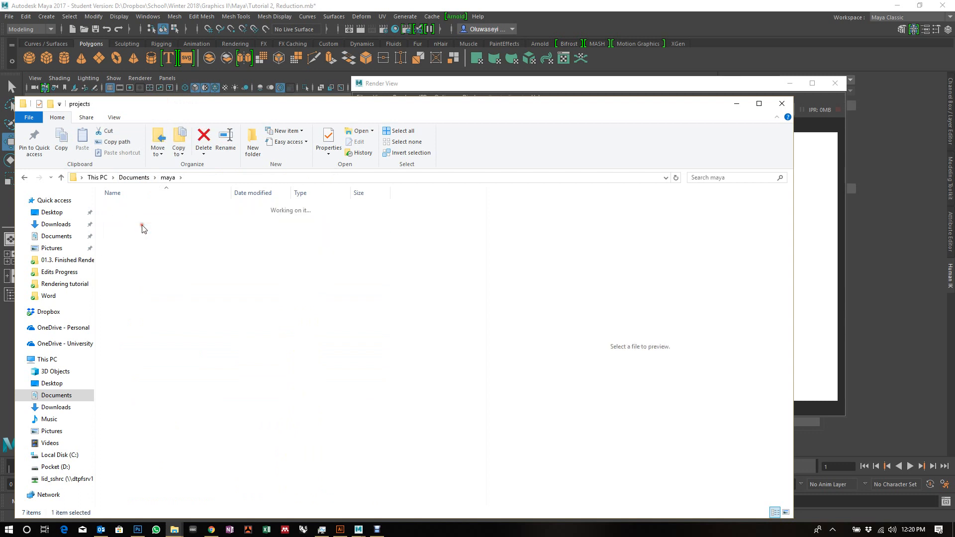
double_click(145, 209)
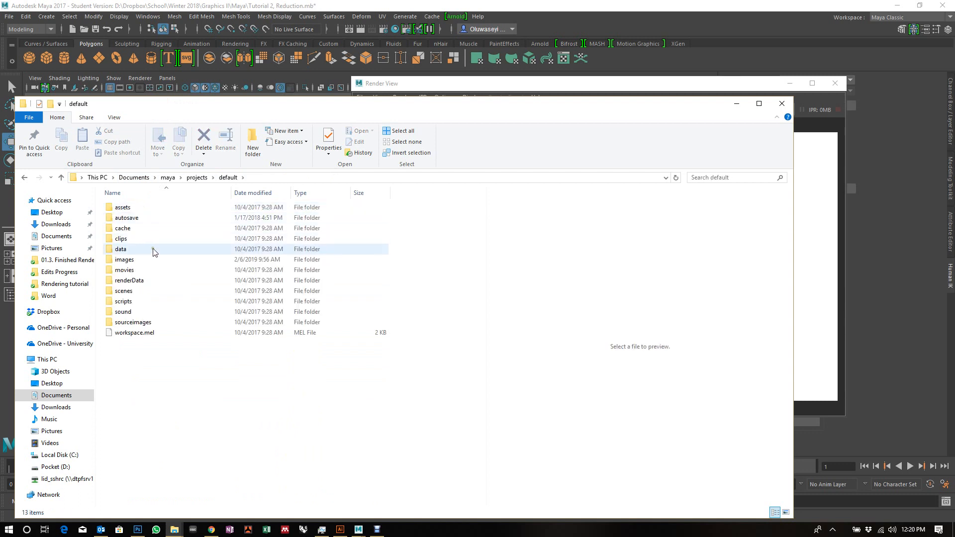
double_click(152, 266)
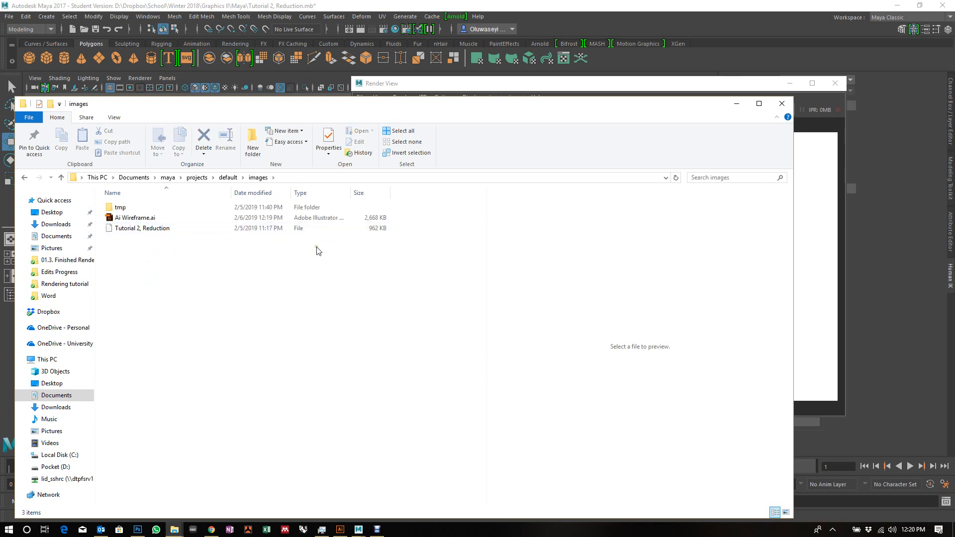
click(194, 222)
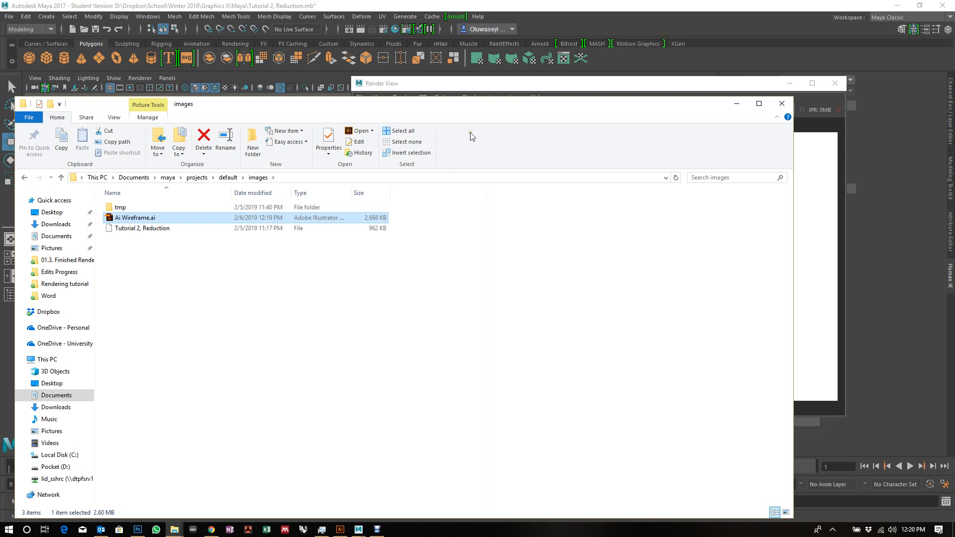
- Switch to the Rendering tutorial folder window, open the neighbouring Mesh Render folder and preview Background.png
click(174, 529)
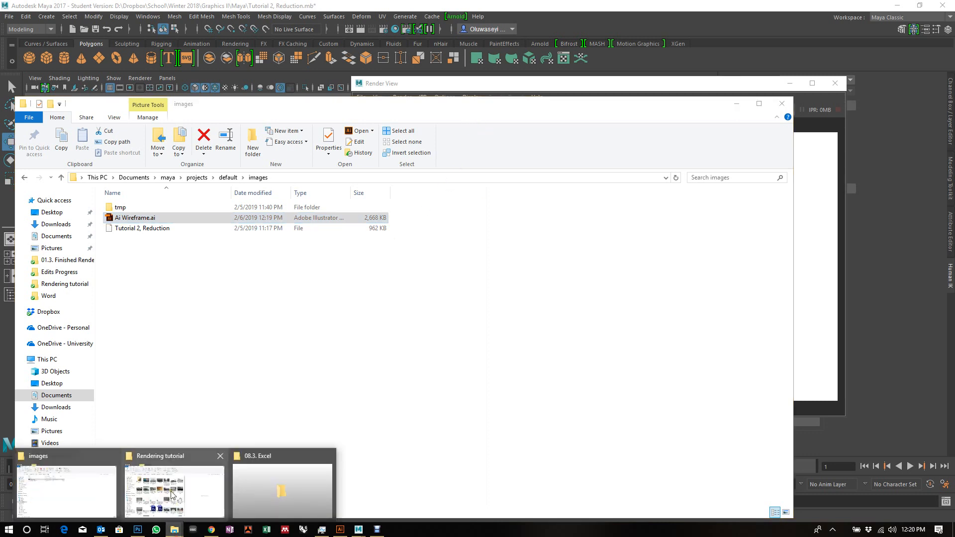
click(102, 493)
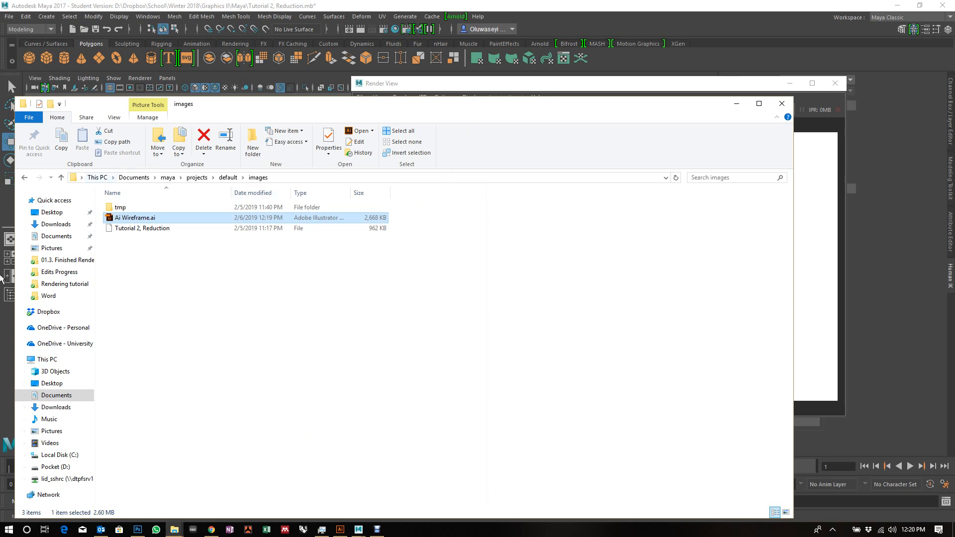
click(174, 529)
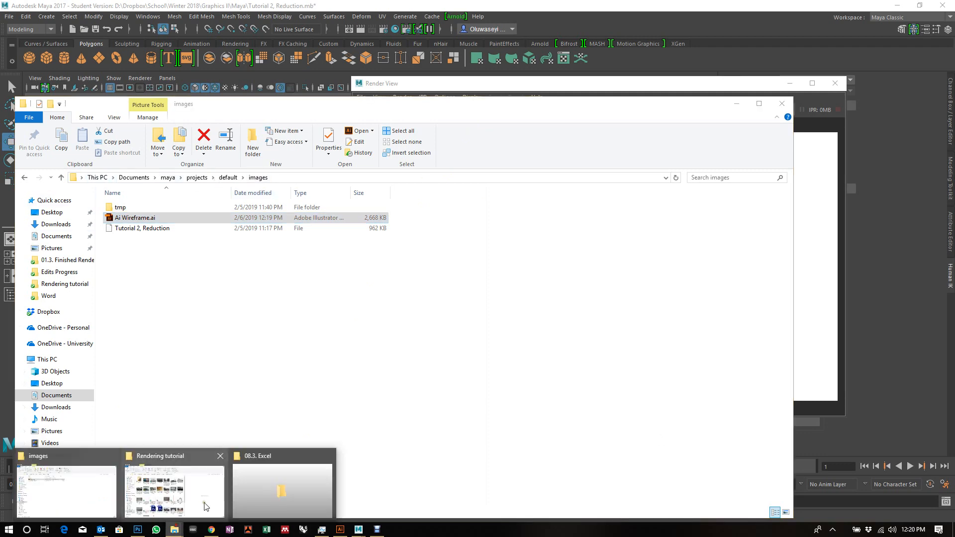
click(175, 480)
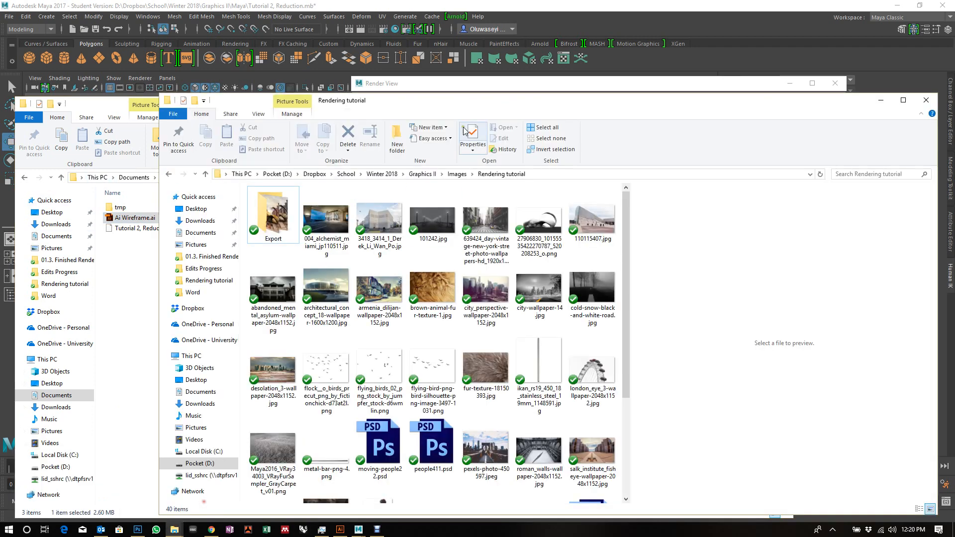
click(456, 174)
double_click(345, 239)
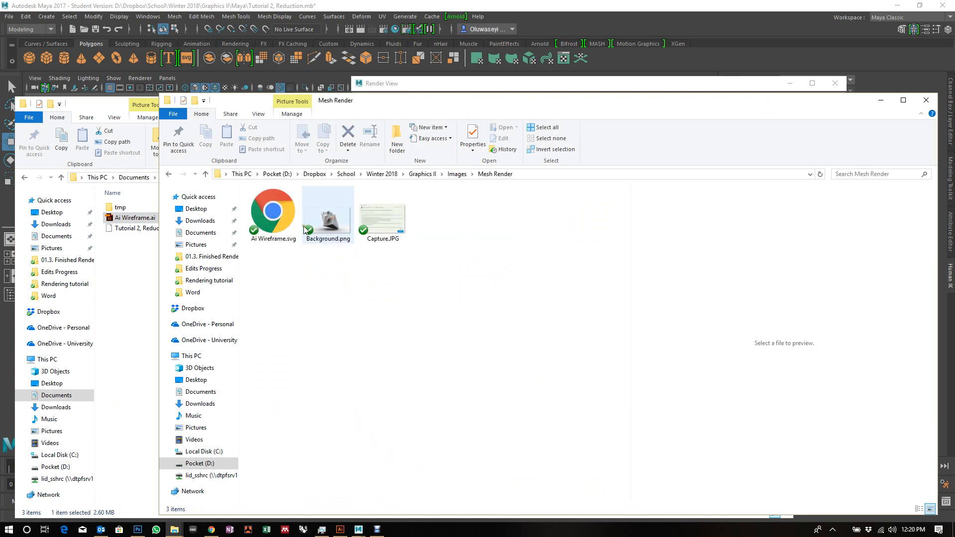
click(342, 216)
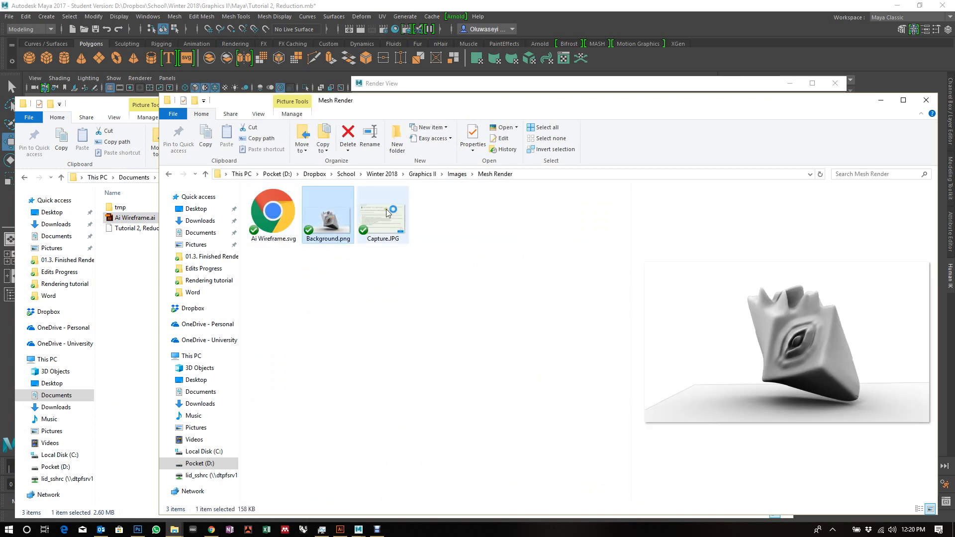
- View Background.png at full size, close it and switch to Illustrator to look over the Ai Wireframe_Diagram_2019.ai diagram
double_click(350, 211)
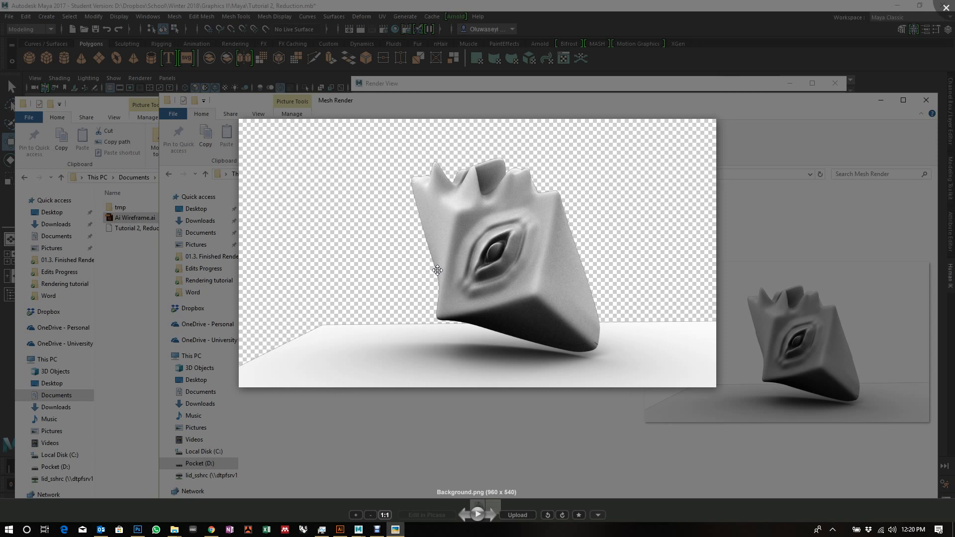
key(Escape)
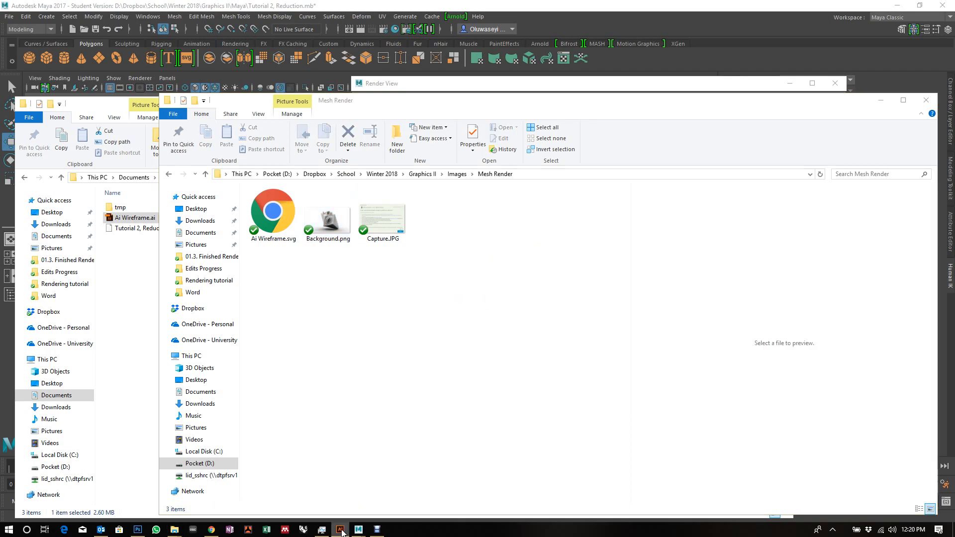
click(342, 528)
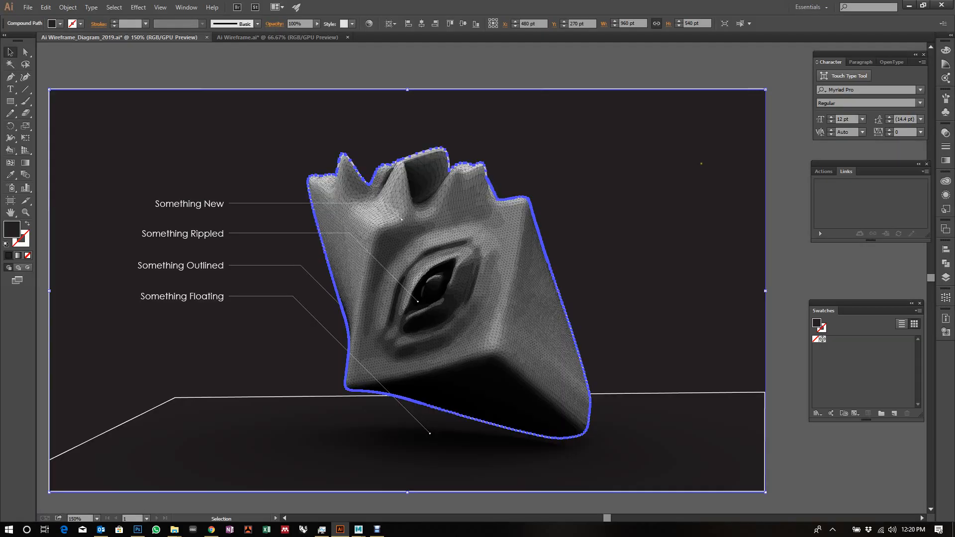
click(786, 166)
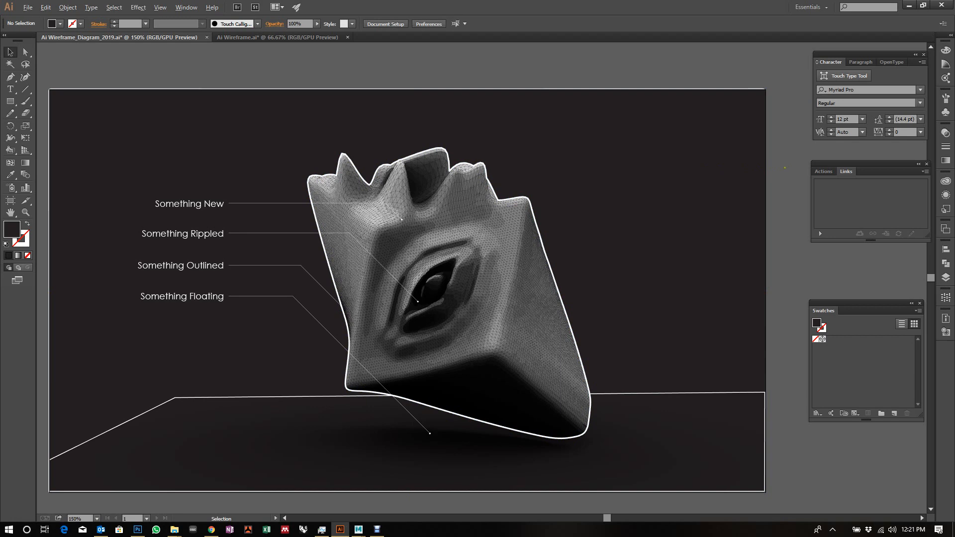
scroll(785, 168, down, 1)
scroll(745, 123, up, 1)
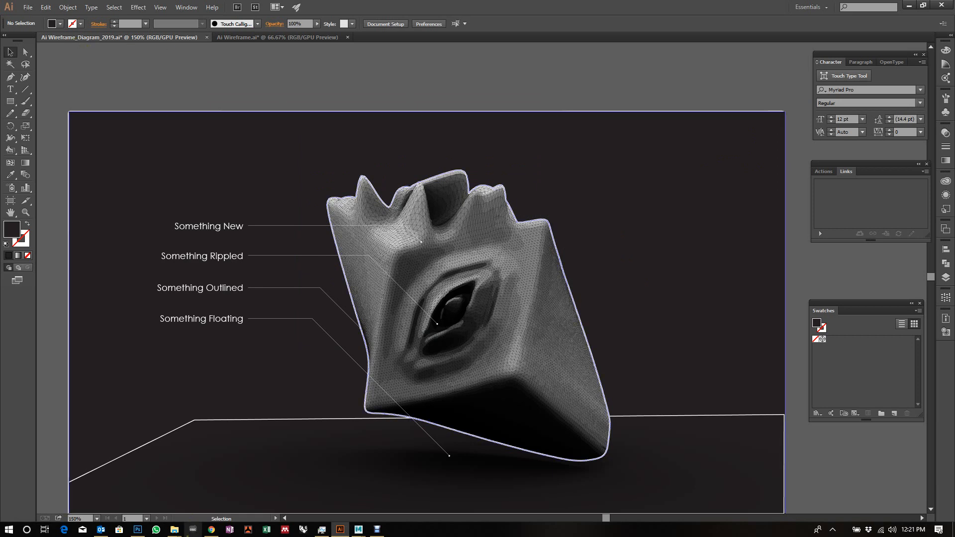
- Open Ai Wireframe.svg from the Mesh Render folder as a new document in Illustrator
mouse_move(174, 530)
click(176, 492)
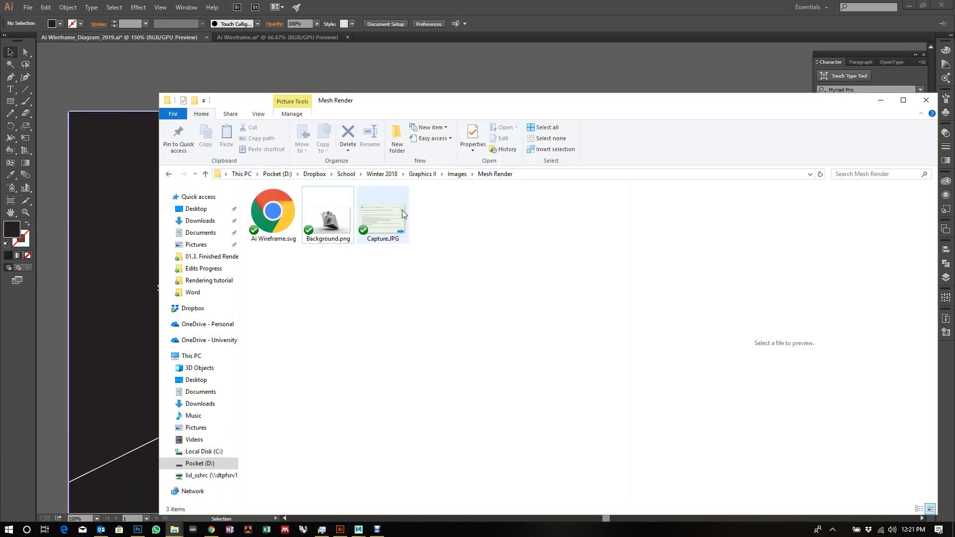
drag(475, 99, 724, 105)
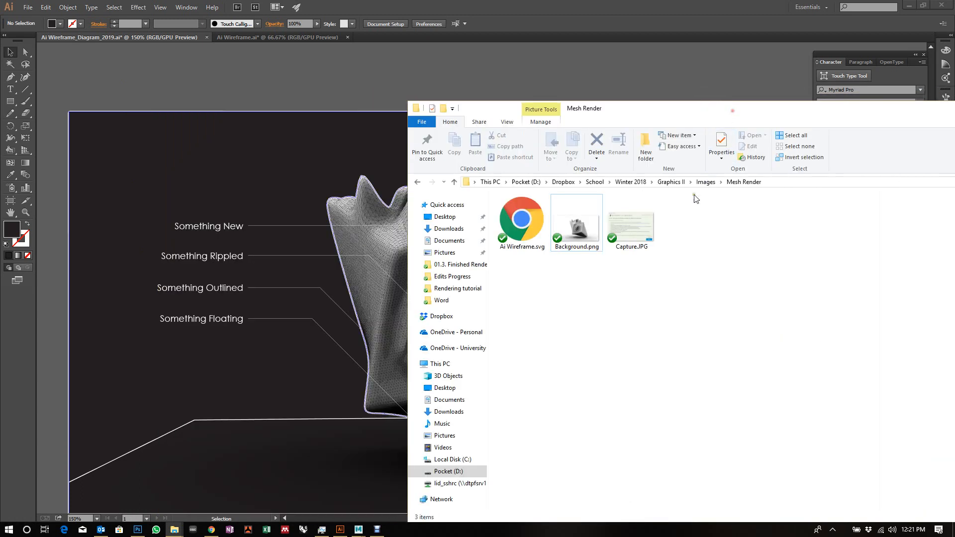
drag(520, 247, 536, 36)
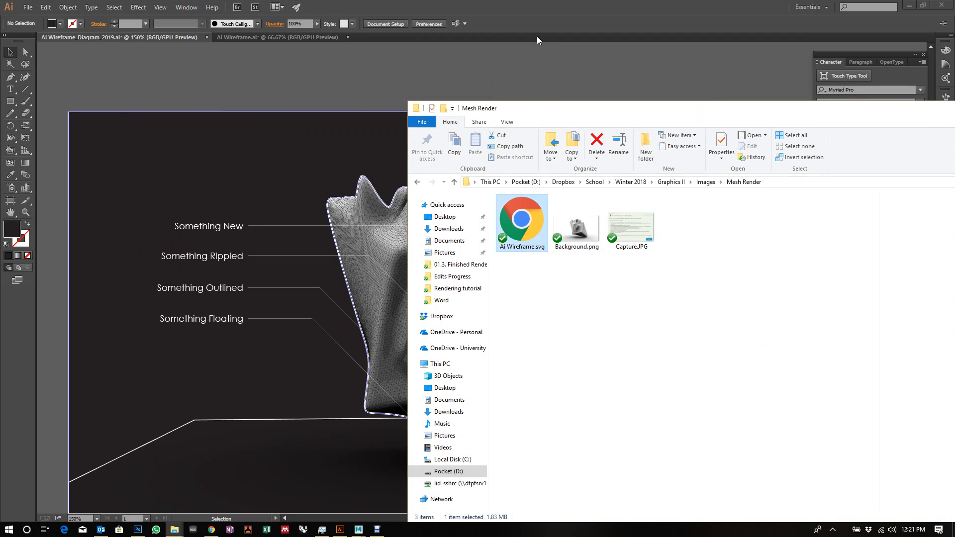
drag(893, 107, 626, 114)
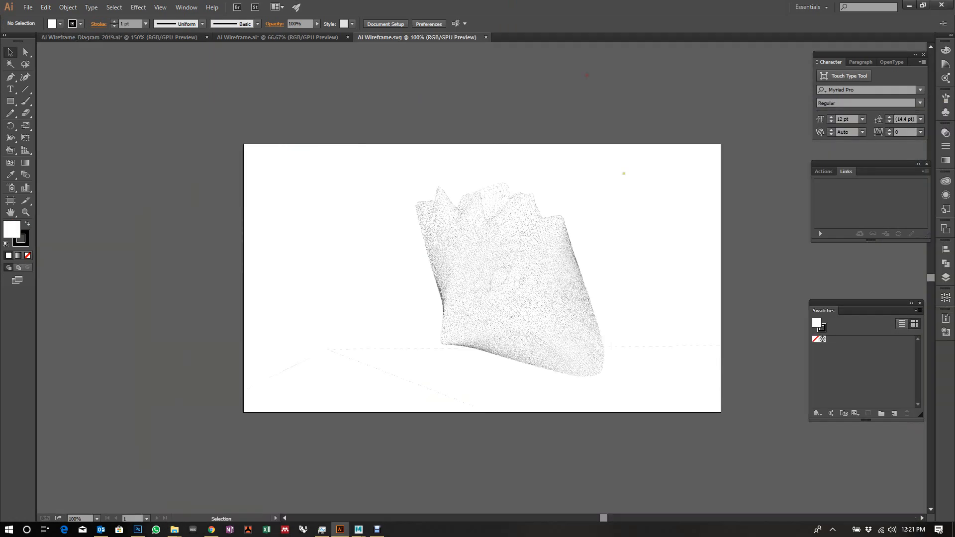
- Examine the wireframe mesh up close with its whole group selected, including the ground plane lines
scroll(599, 227, up, 3)
scroll(655, 151, down, 1)
scroll(457, 192, up, 3)
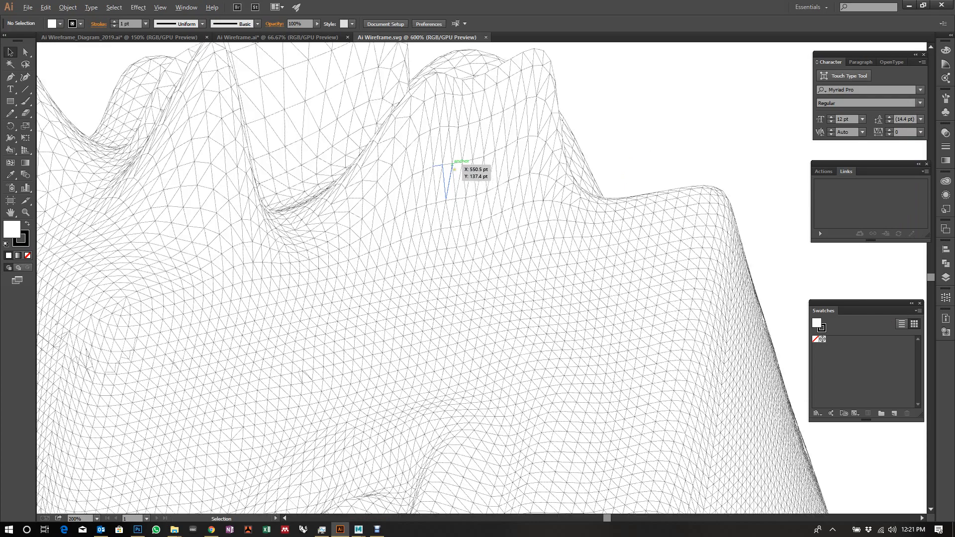
click(454, 169)
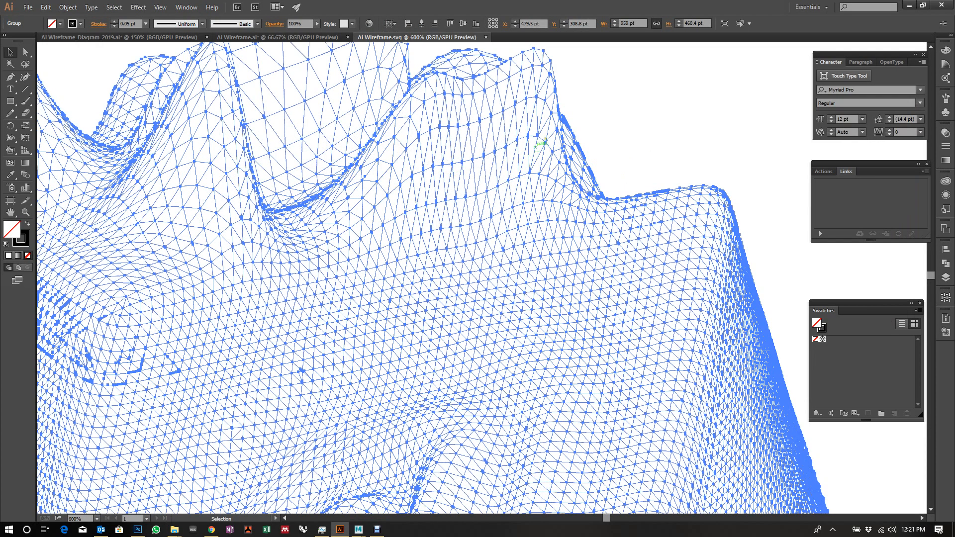
scroll(541, 145, down, 1)
scroll(540, 145, down, 2)
scroll(541, 144, down, 4)
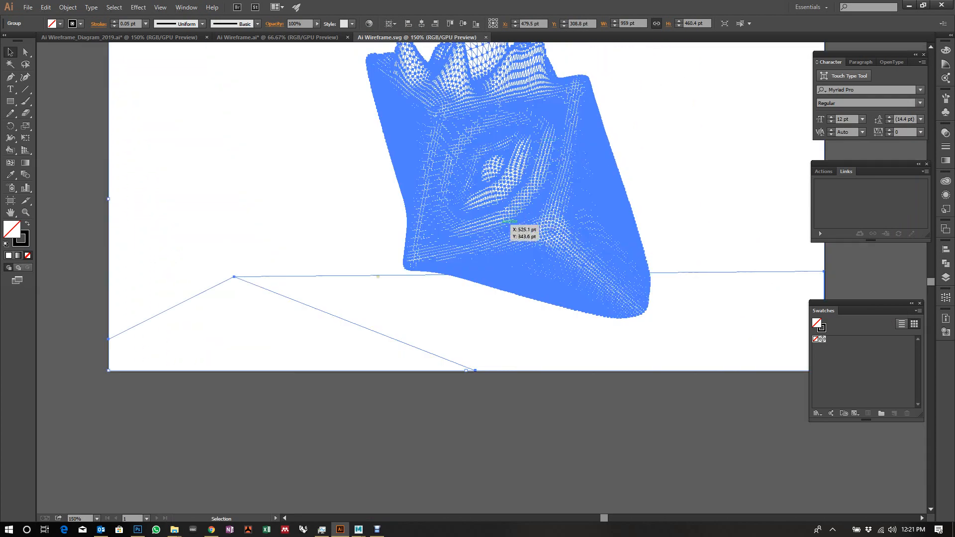
scroll(544, 287, up, 2)
scroll(544, 287, up, 1)
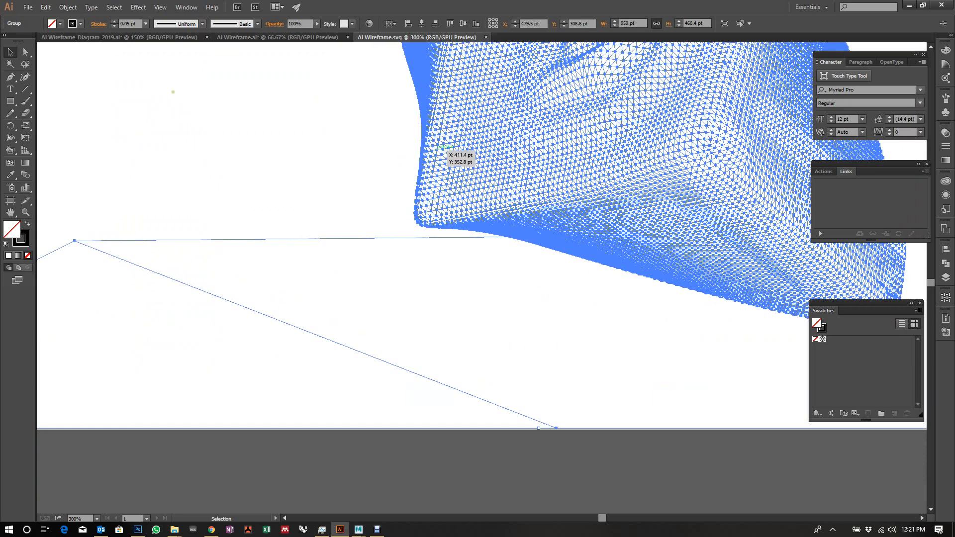
- Compare the Ai Wireframe_Diagram_2019.ai diagram with the full wireframe in Ai Wireframe.svg and deselect the wireframe
click(124, 39)
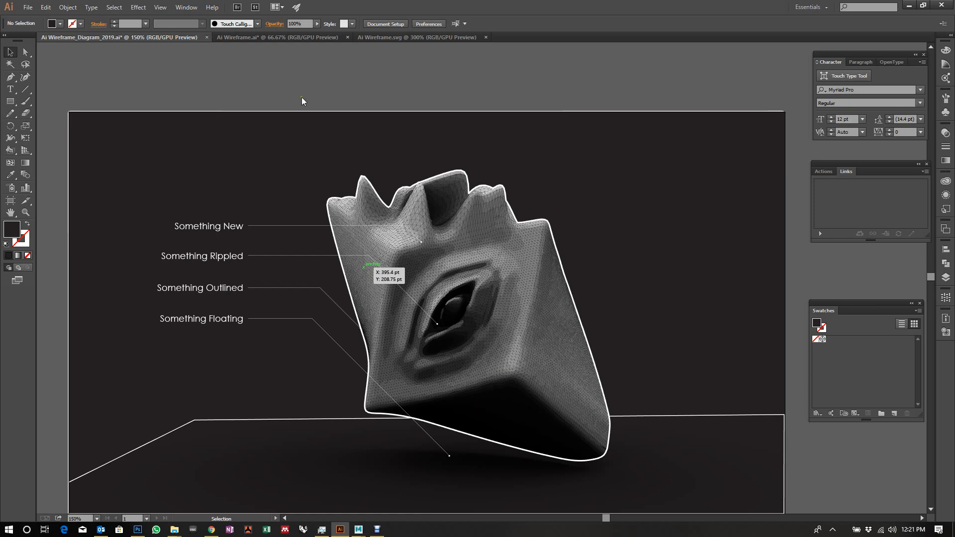
click(419, 36)
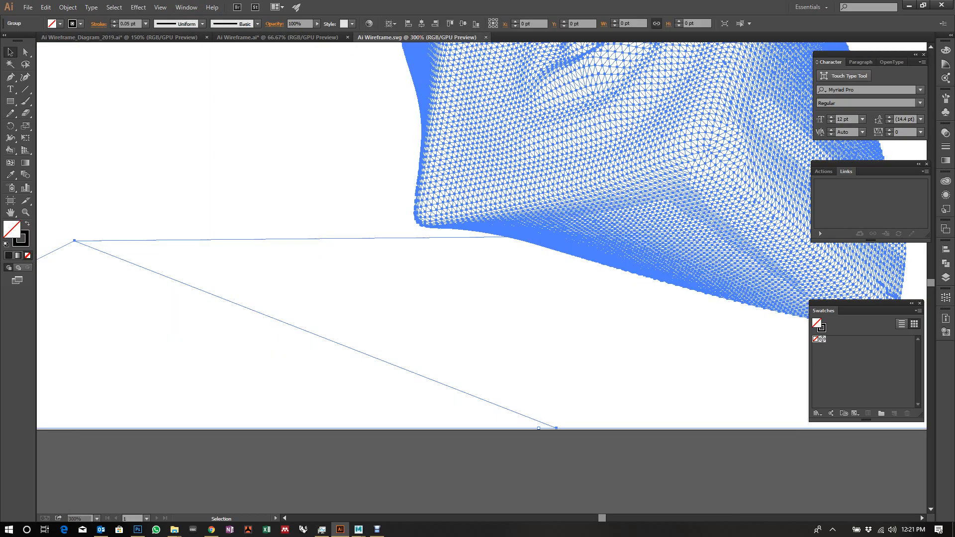
scroll(326, 283, down, 5)
scroll(440, 244, up, 3)
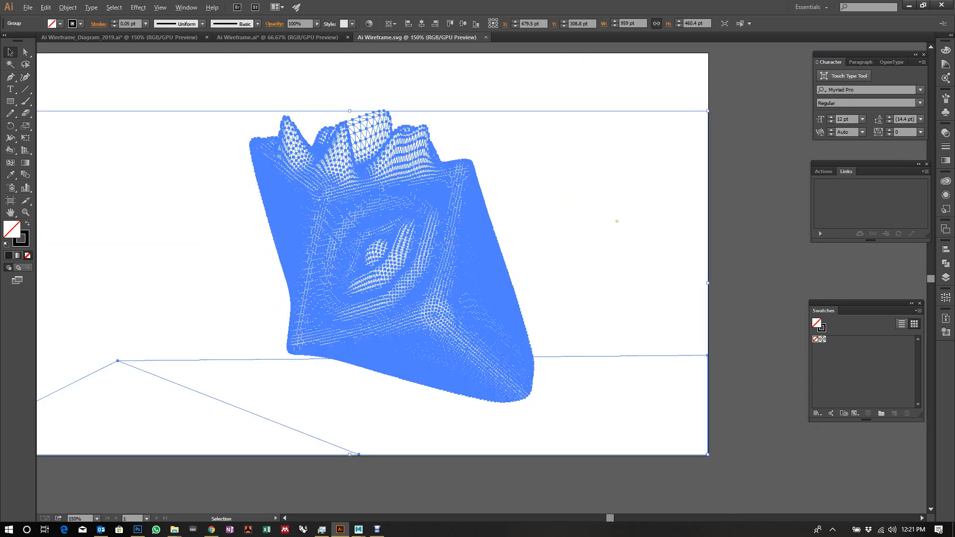
scroll(677, 233, down, 1)
scroll(530, 218, up, 1)
scroll(544, 202, down, 1)
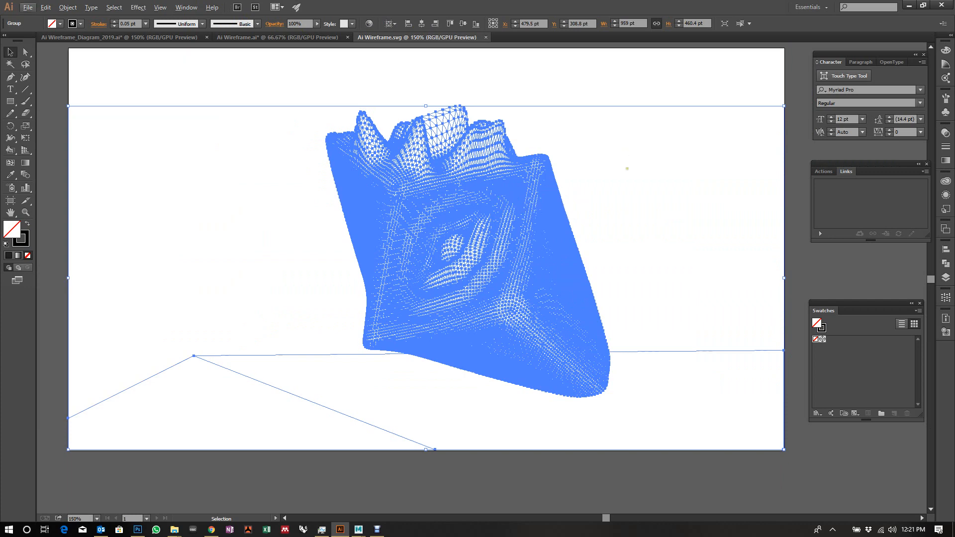
click(818, 259)
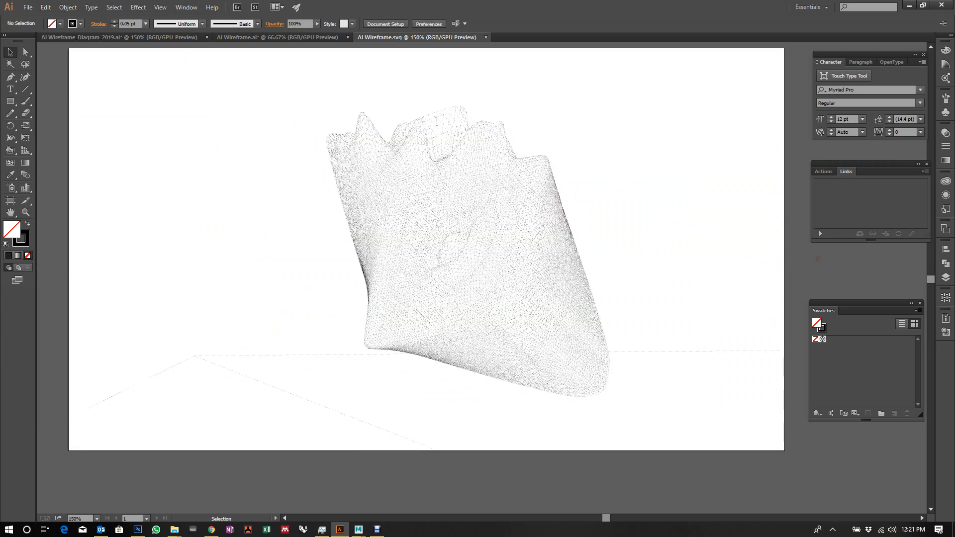
- Add a new layer above Layer 1 and place Background.png from the Mesh Render folder on it
click(945, 278)
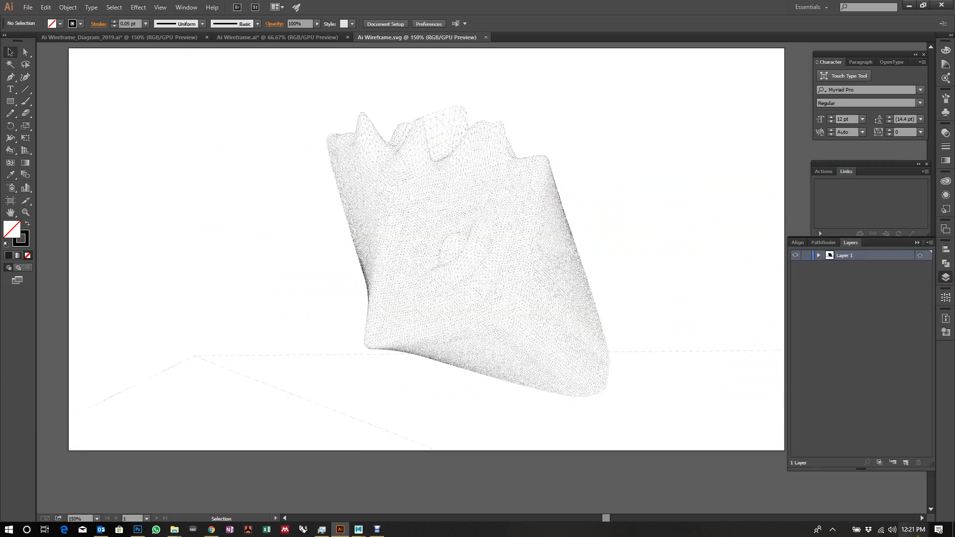
click(905, 463)
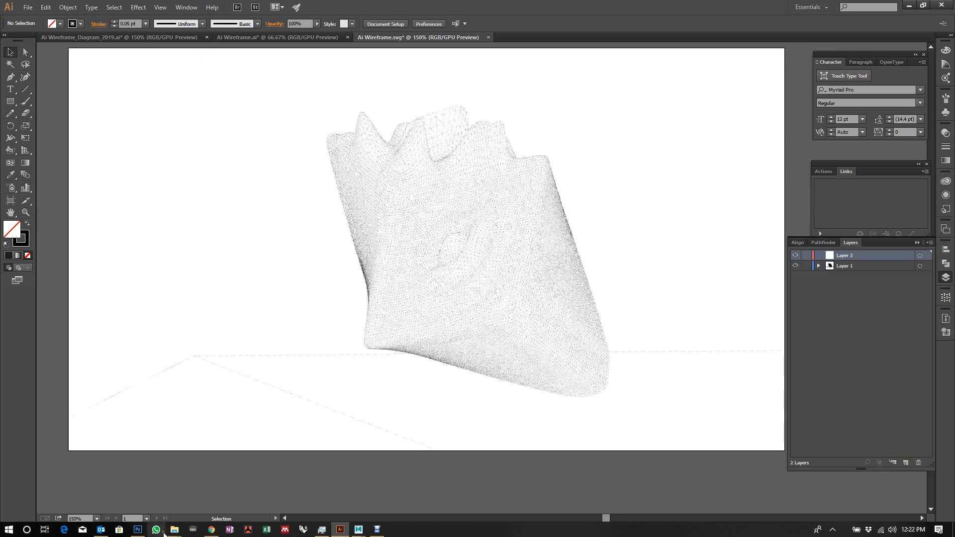
mouse_move(174, 531)
click(164, 488)
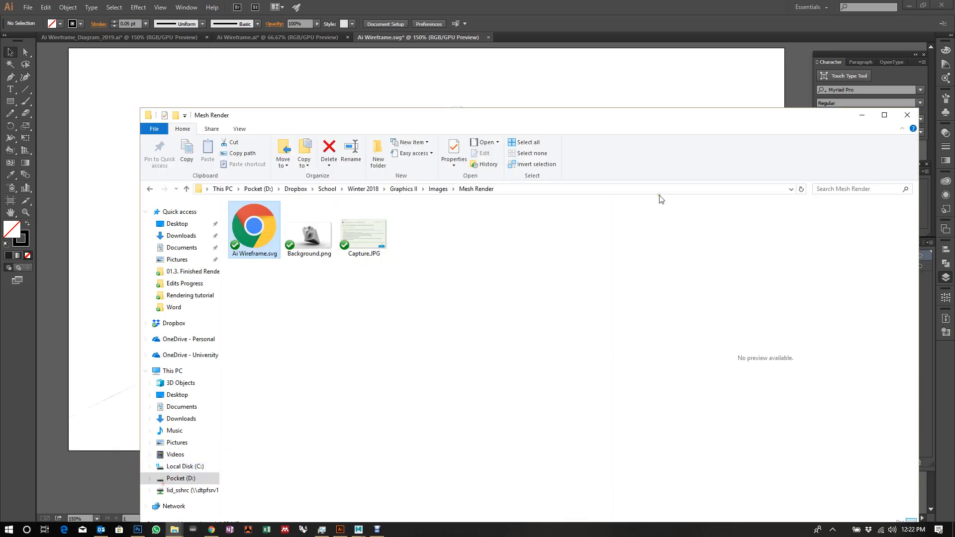
click(318, 230)
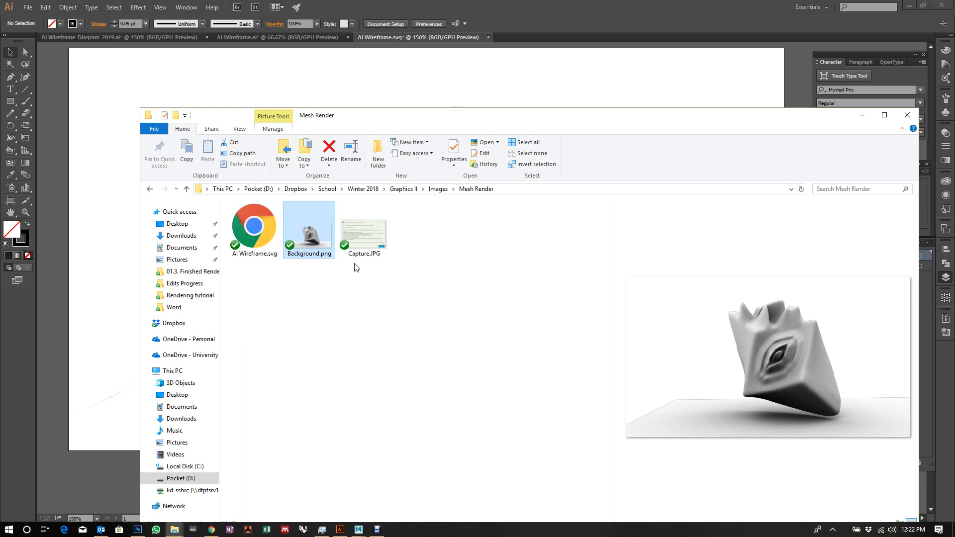
drag(301, 209, 111, 231)
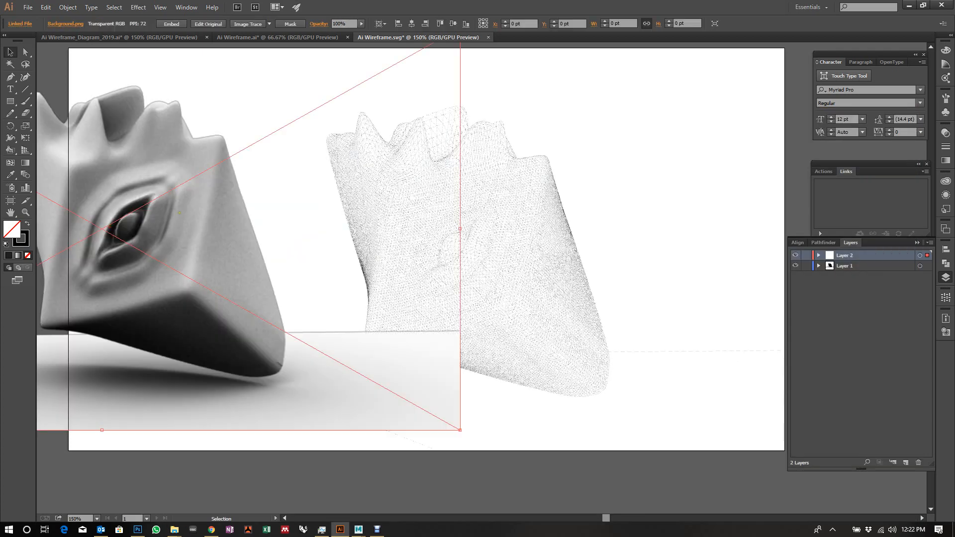
- Move the placed Background.png over the wireframe, lock Layer 1 and align the image exactly with the artboard's edges
drag(174, 212, 498, 233)
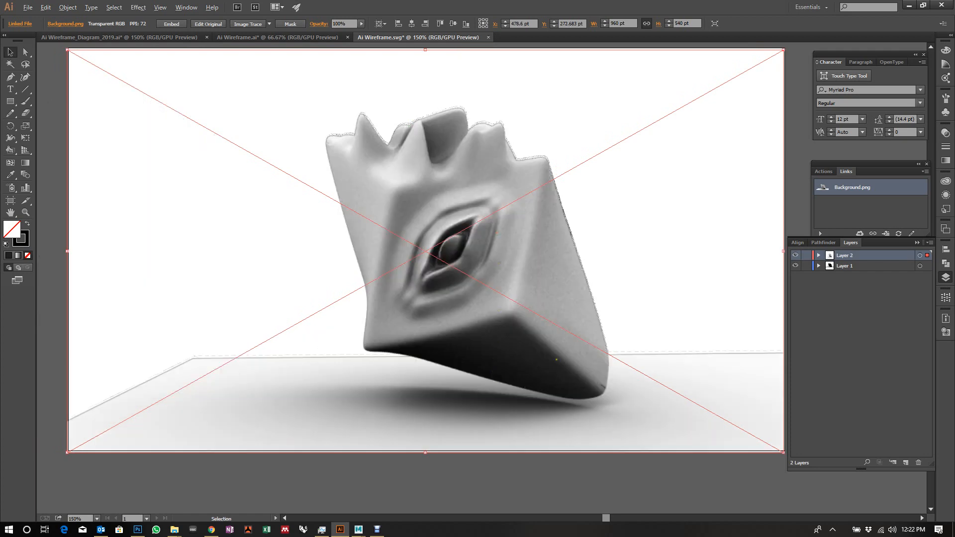
click(807, 267)
scroll(524, 364, down, 1)
scroll(222, 402, up, 3)
drag(253, 436, 257, 435)
scroll(195, 467, up, 10)
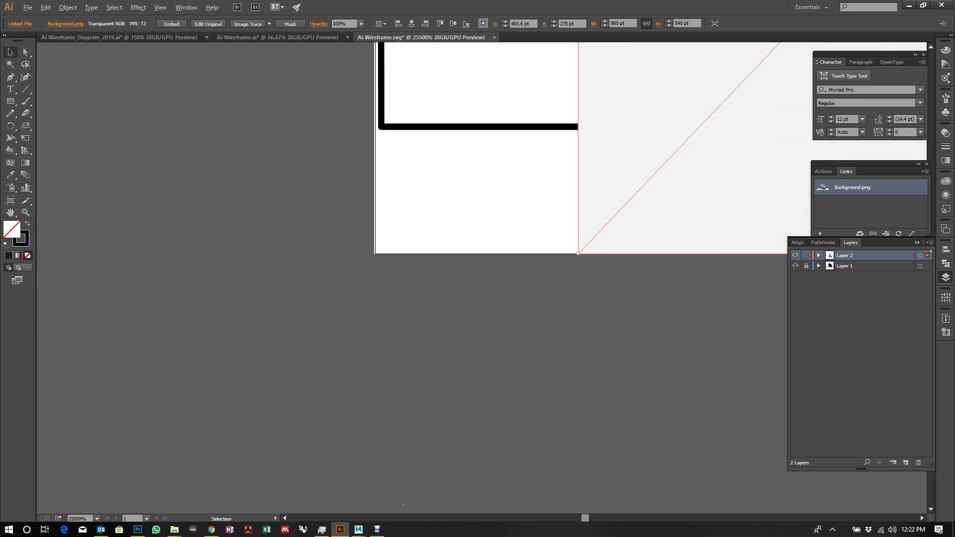
scroll(369, 426, down, 3)
drag(522, 315, 455, 315)
click(319, 414)
scroll(261, 401, down, 12)
scroll(527, 305, up, 3)
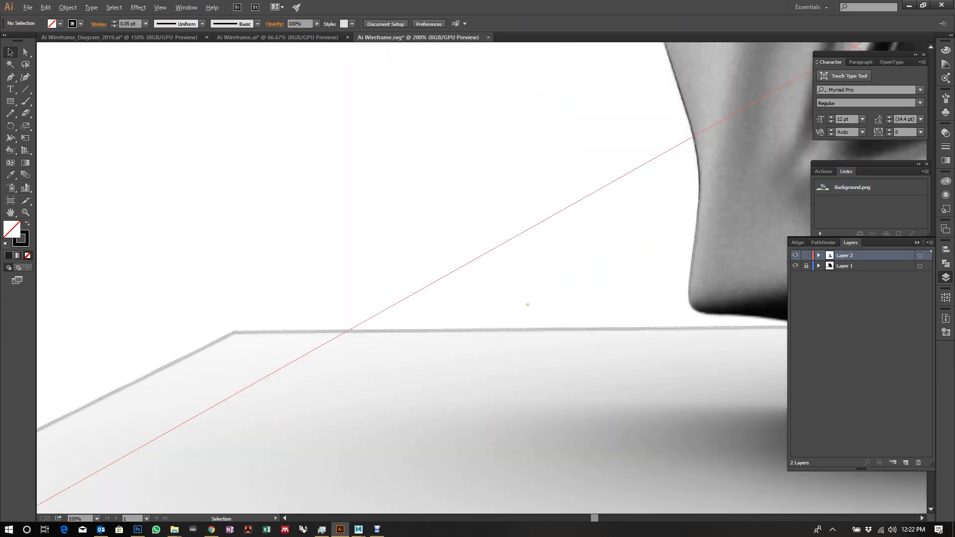
scroll(528, 305, down, 4)
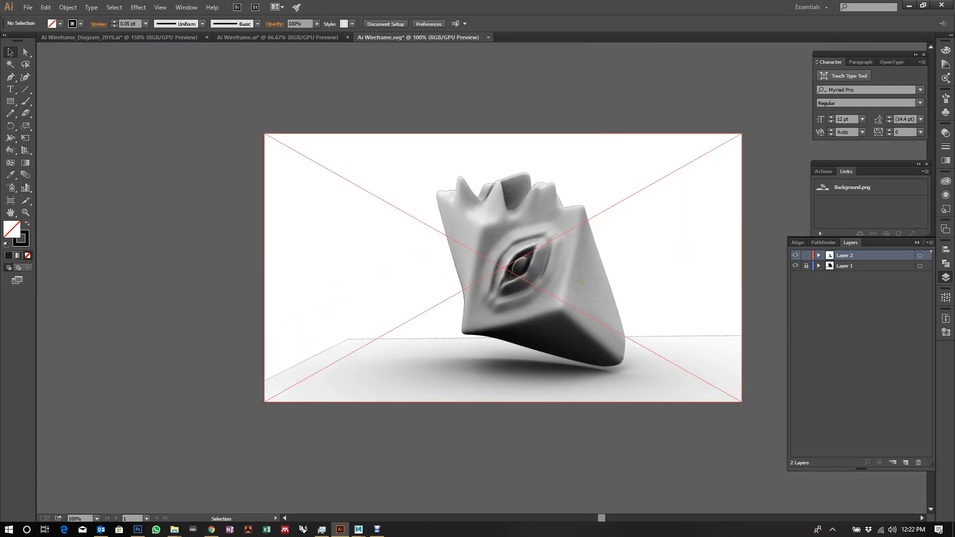
- Image Trace the Background.png image with the Shades of Gray preset and expand the result into vector shapes
click(627, 239)
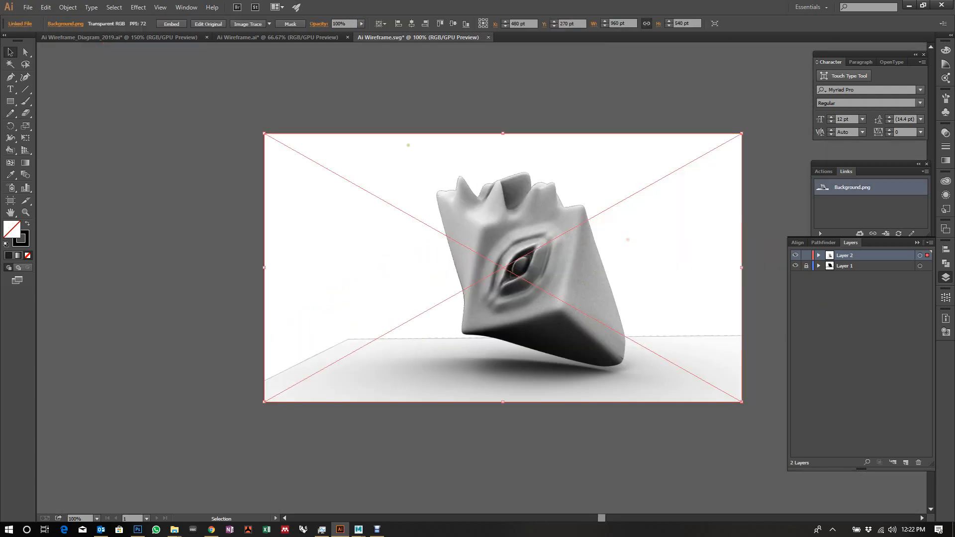
click(268, 23)
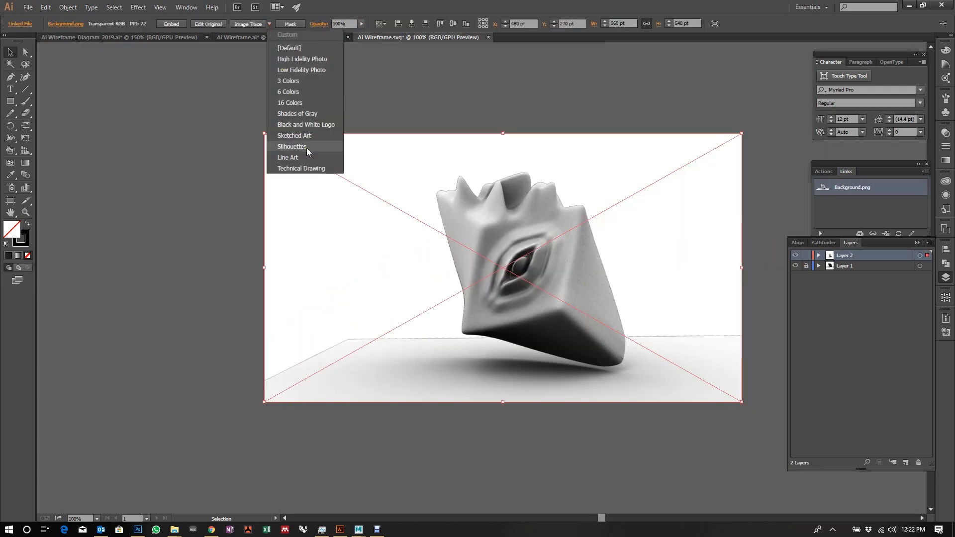
click(326, 116)
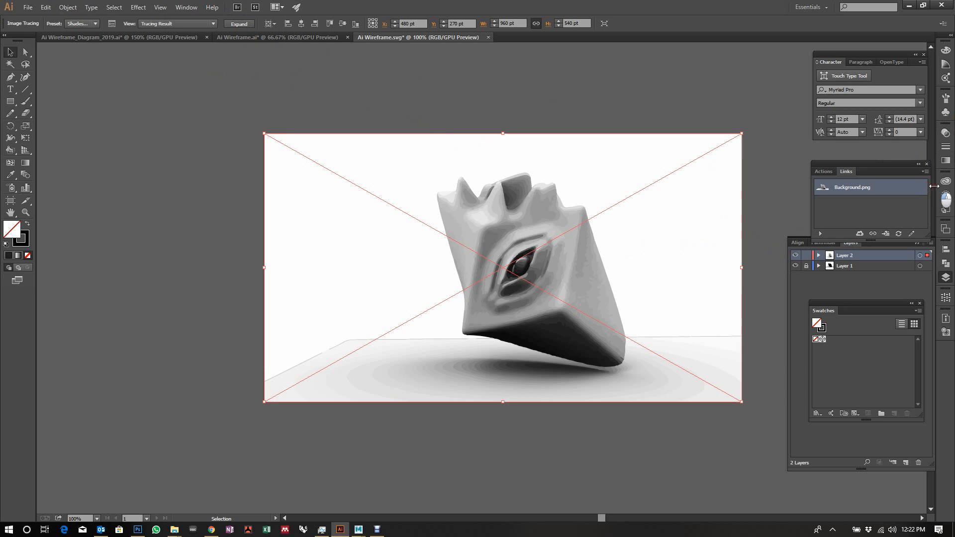
click(443, 99)
click(420, 167)
click(237, 24)
key(ctrl+shift+a)
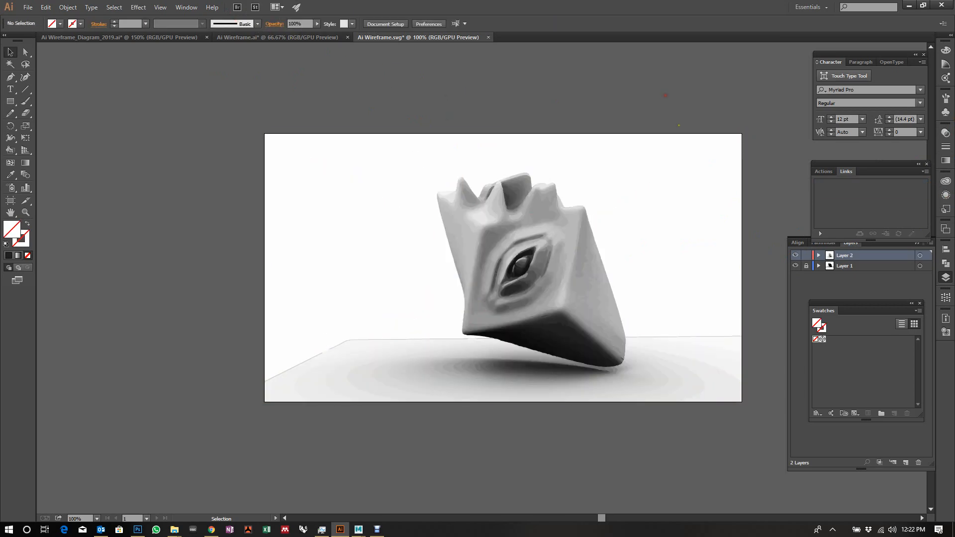
- Set the expanded tracing's blending mode to Multiply and inspect the wireframe overlay around the eye
key(ctrl+a)
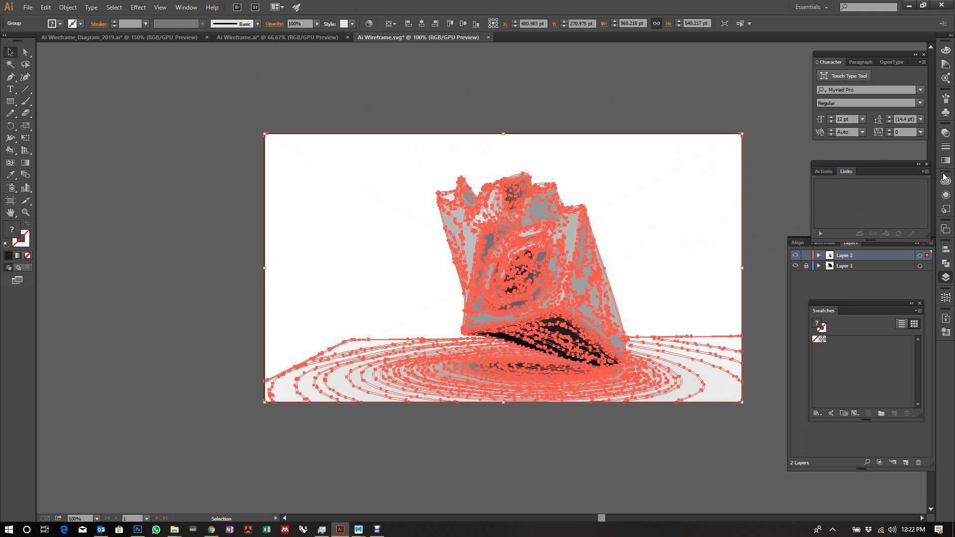
click(945, 135)
click(846, 137)
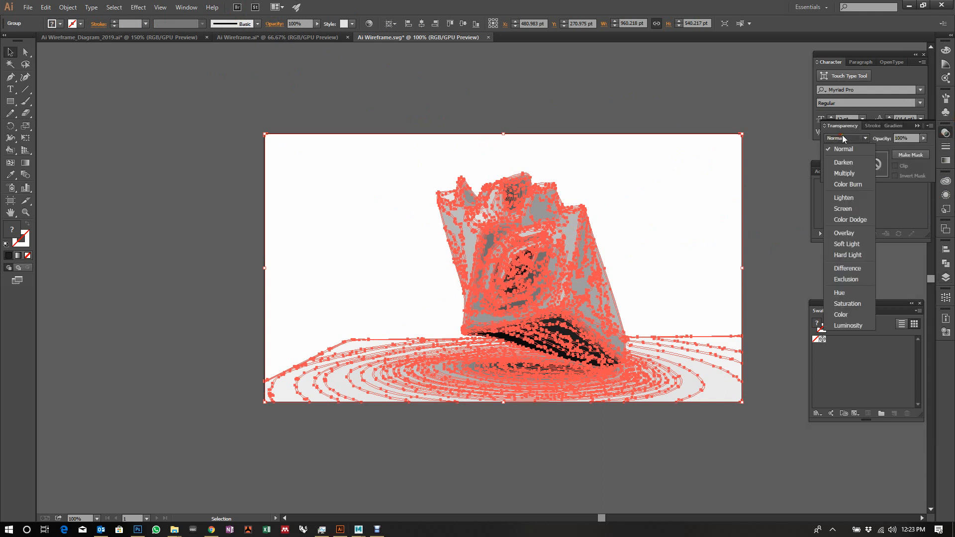
click(852, 173)
click(697, 111)
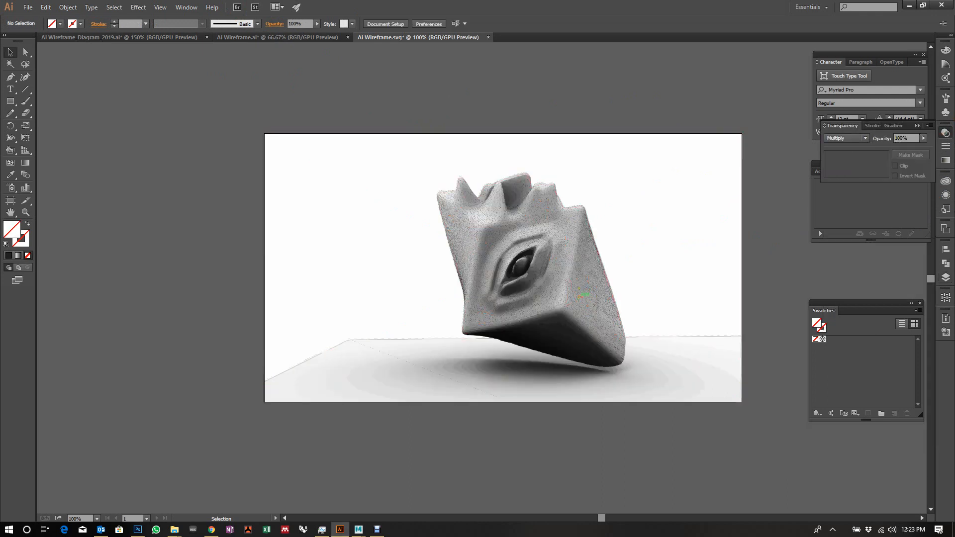
scroll(558, 249, up, 5)
scroll(597, 238, down, 2)
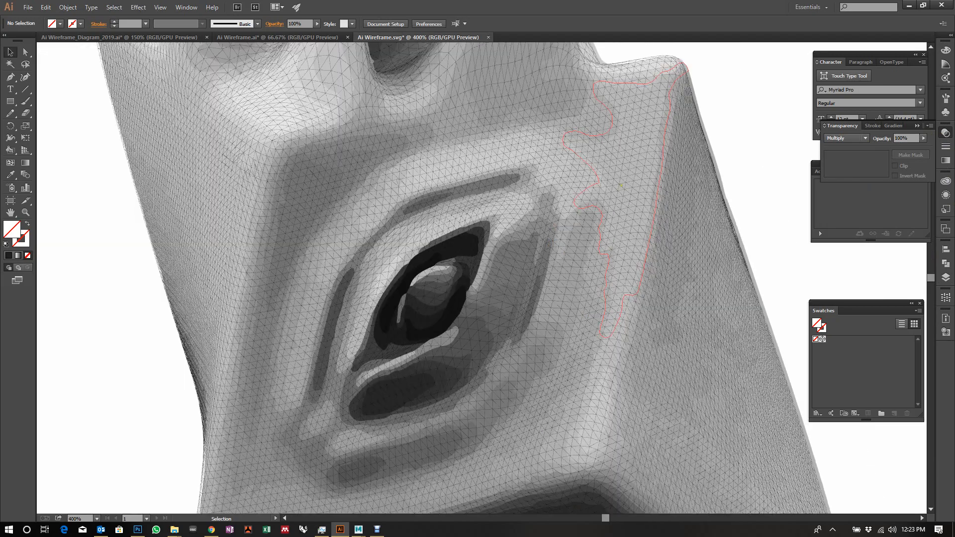
- Lock Layer 2, unlock Layer 1 and add a new layer above them
scroll(597, 238, down, 5)
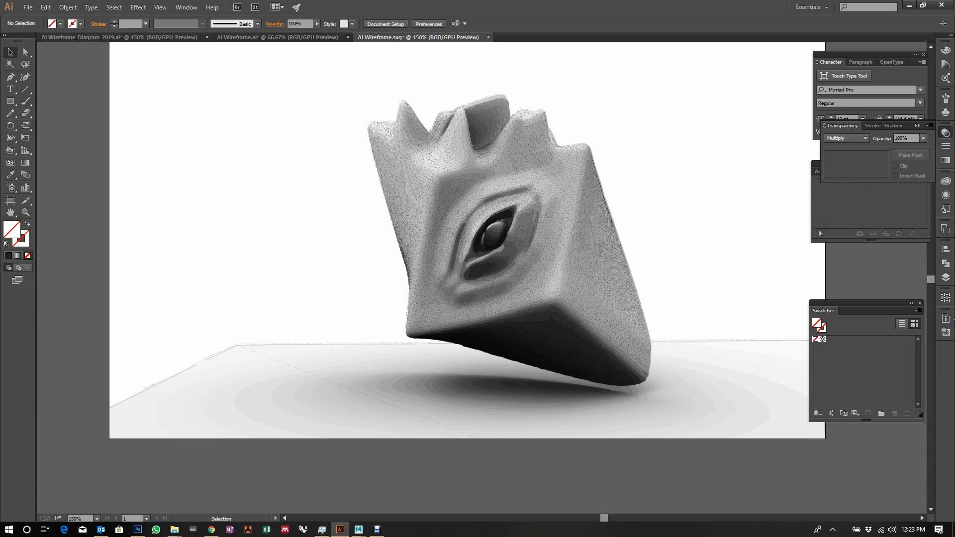
click(946, 277)
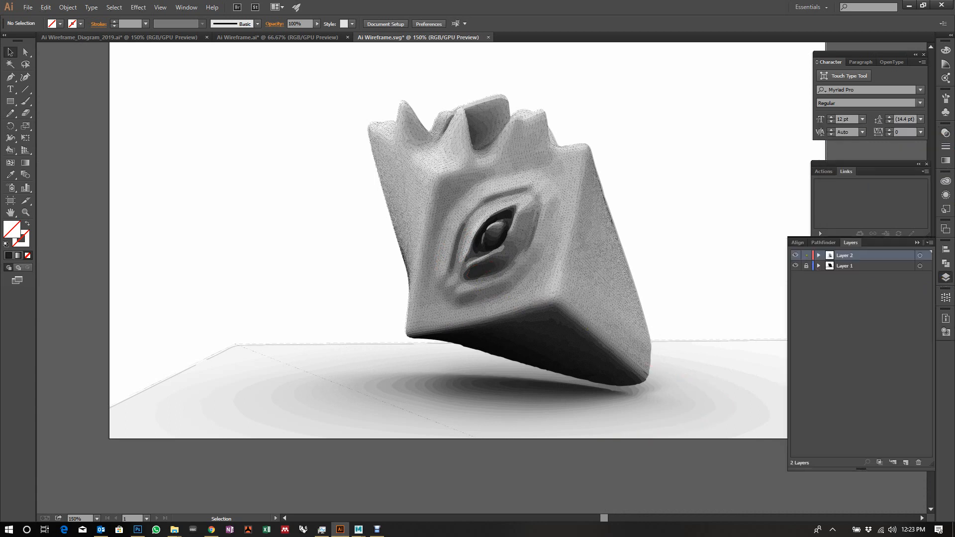
click(807, 255)
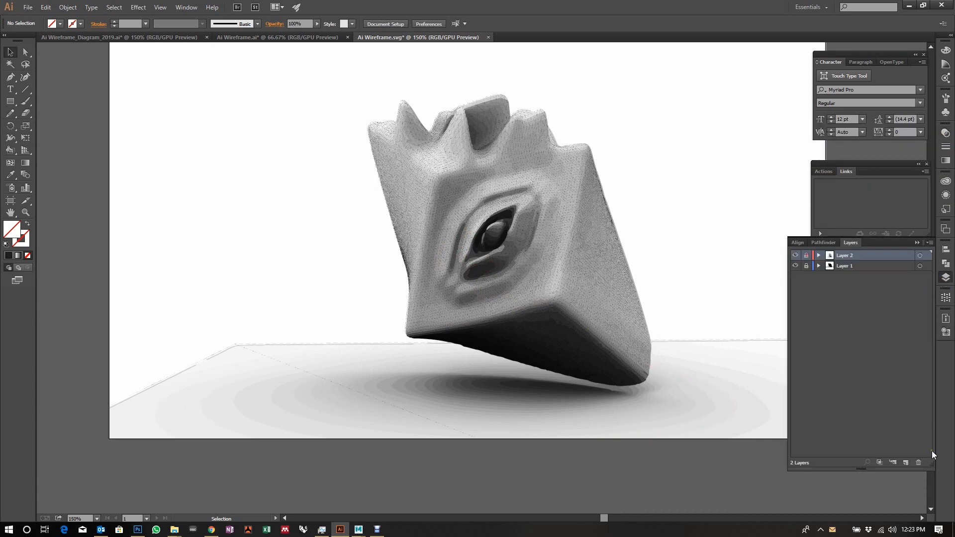
click(905, 463)
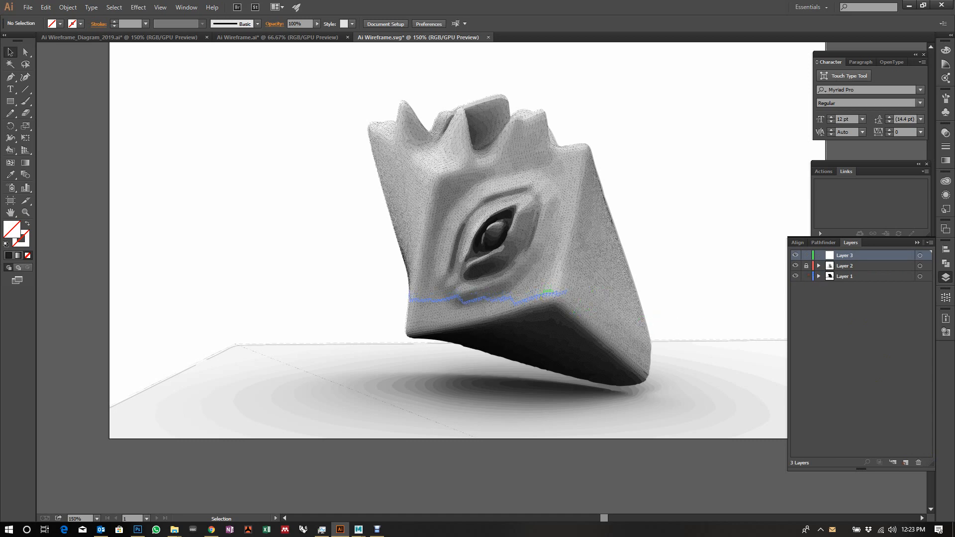
- Copy the wireframe group from Layer 1 in place onto Layer 3, and leave Layers 1 and 2 locked and hidden
scroll(543, 287, down, 1)
drag(747, 414, 334, 184)
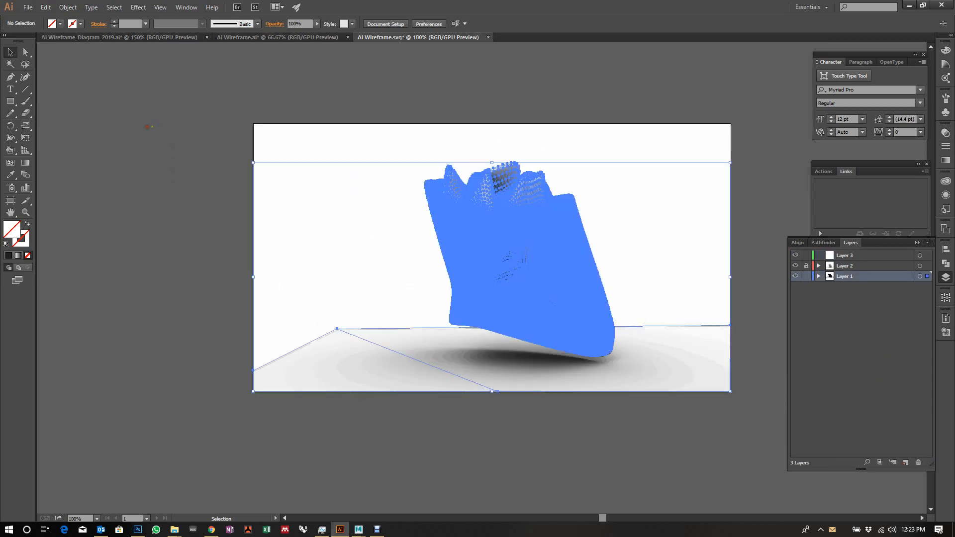
key(v)
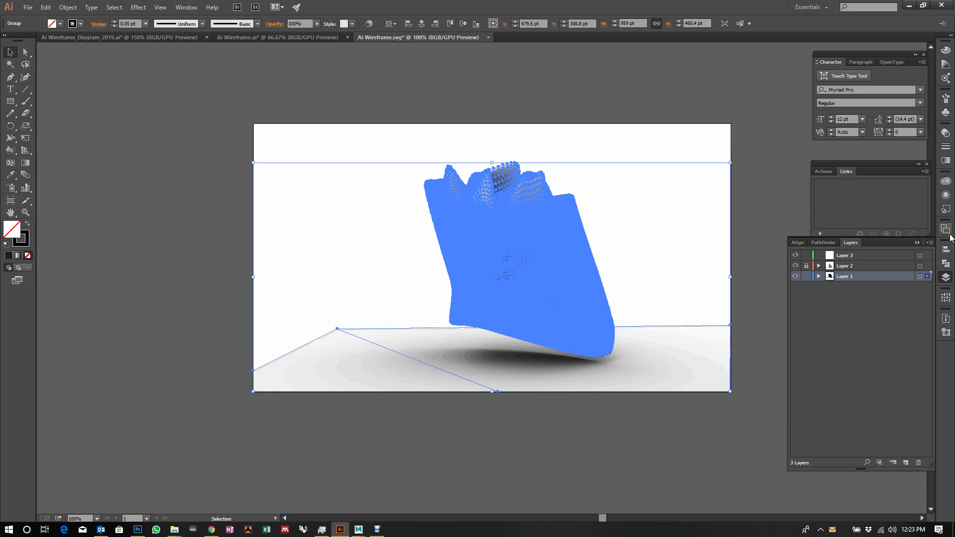
click(886, 256)
click(929, 242)
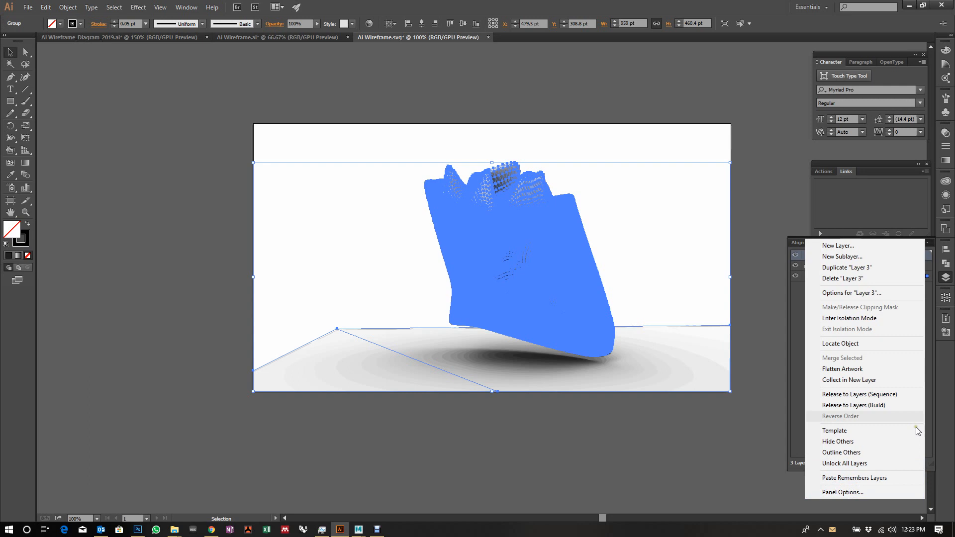
click(929, 262)
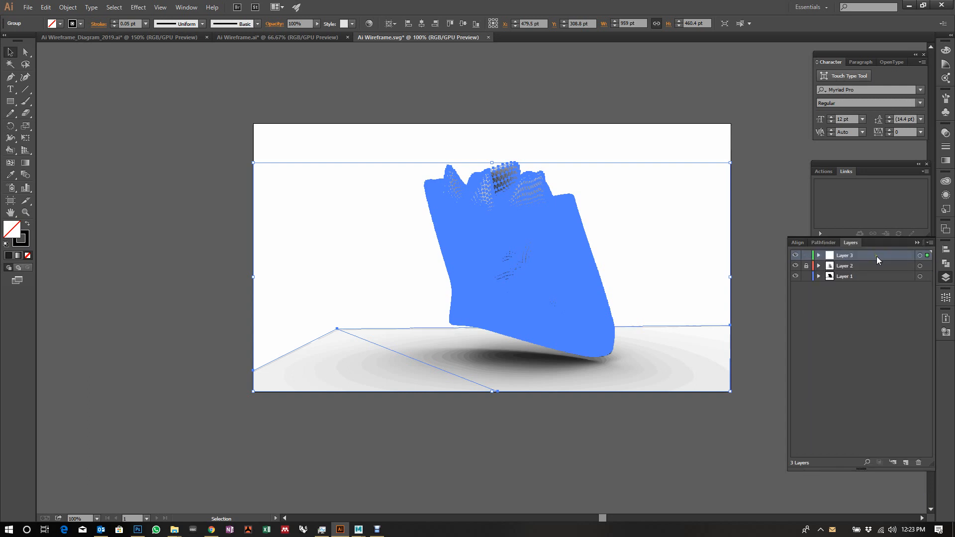
key(ctrl+f)
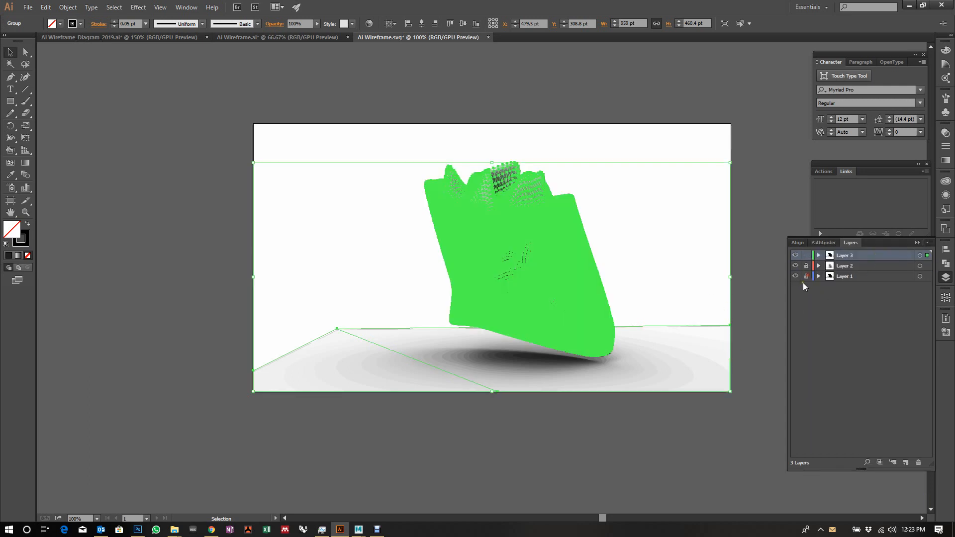
drag(795, 265, 798, 293)
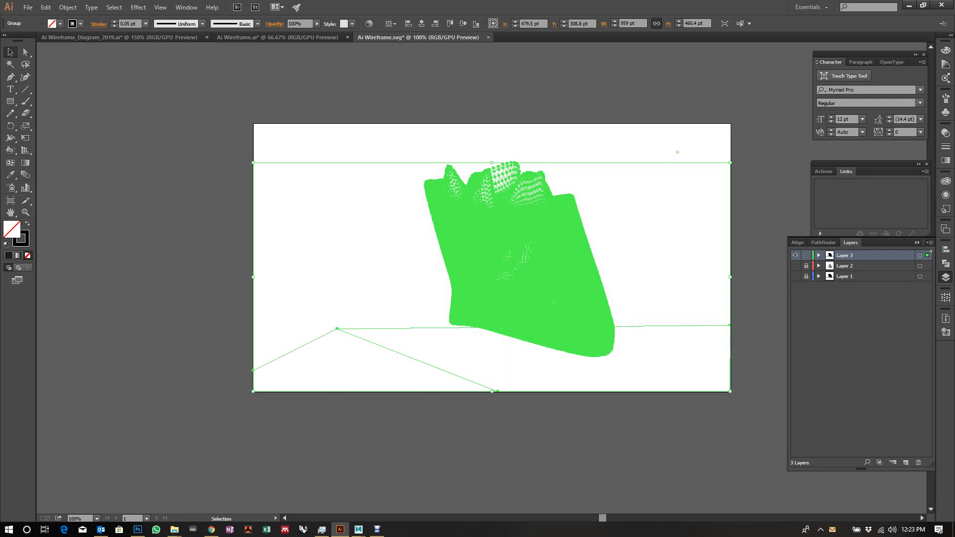
- Draw an unfilled rectangle about 1212 by 665 pt on Layer 3 that encloses the whole artboard
key(ctrl+shift+a)
key(ctrl+a)
click(10, 101)
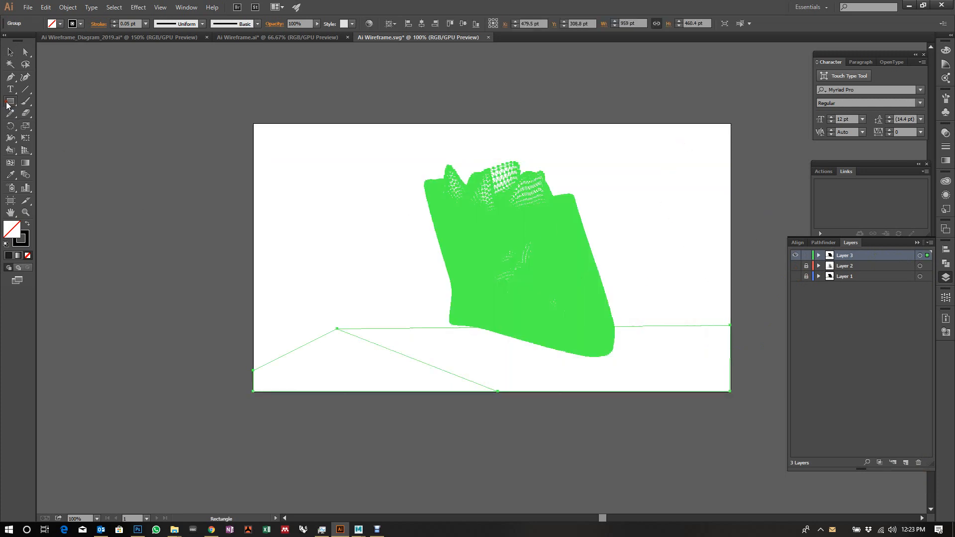
drag(171, 98, 775, 428)
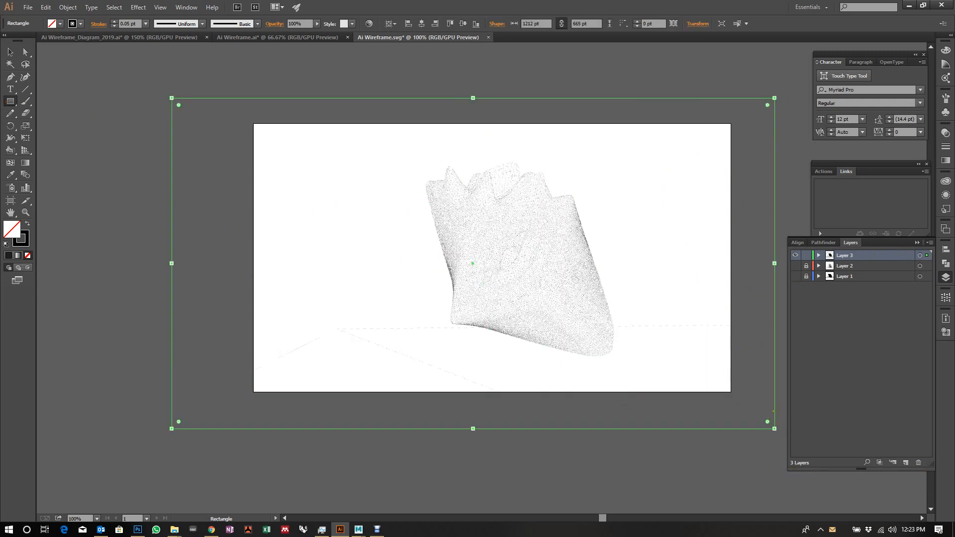
click(10, 52)
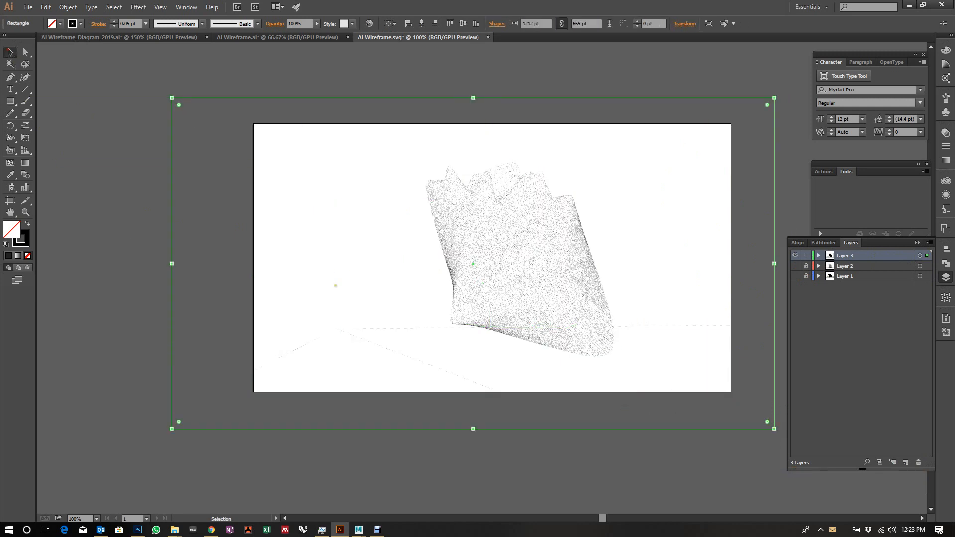
- Ungroup the wireframe copy and delete the ground plane lines around the model
click(459, 285)
scroll(450, 359, up, 1)
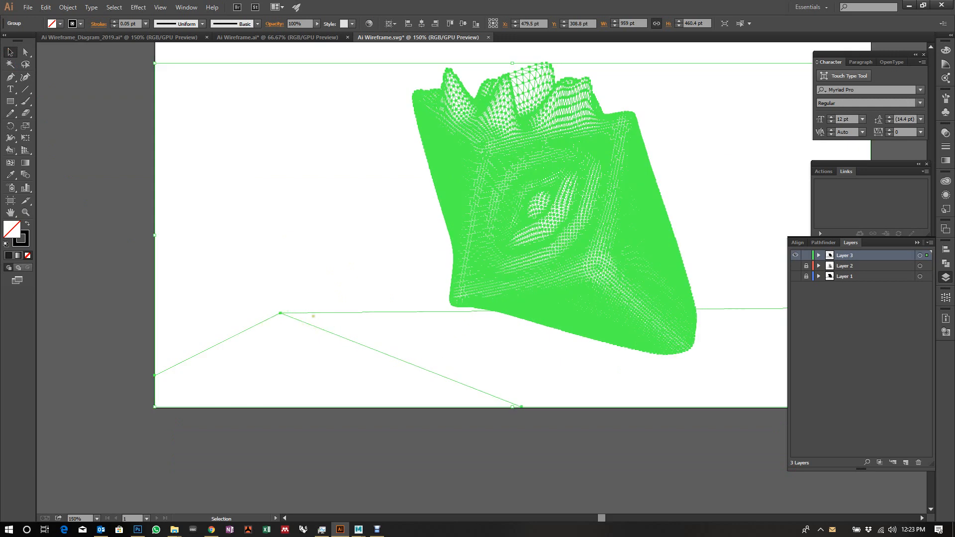
scroll(324, 340, down, 1)
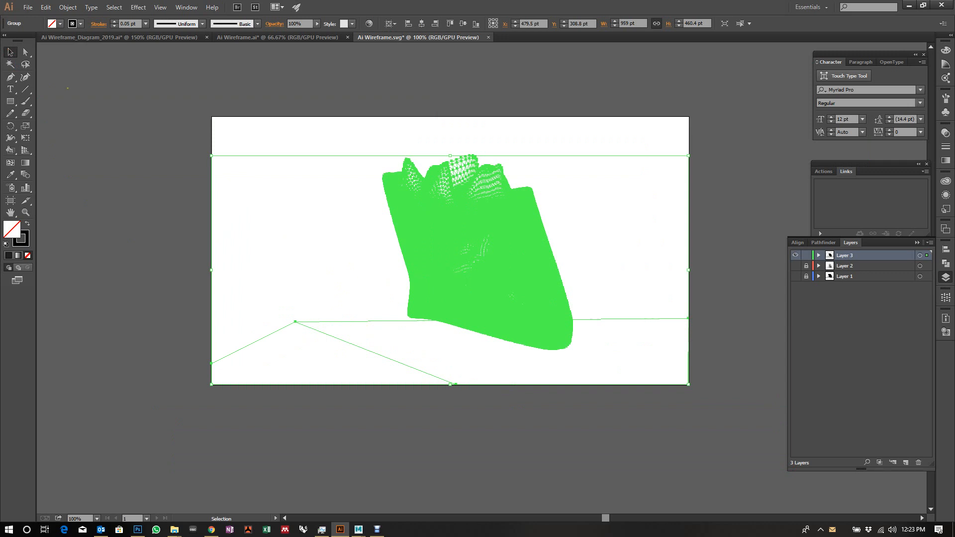
right_click(432, 288)
click(507, 344)
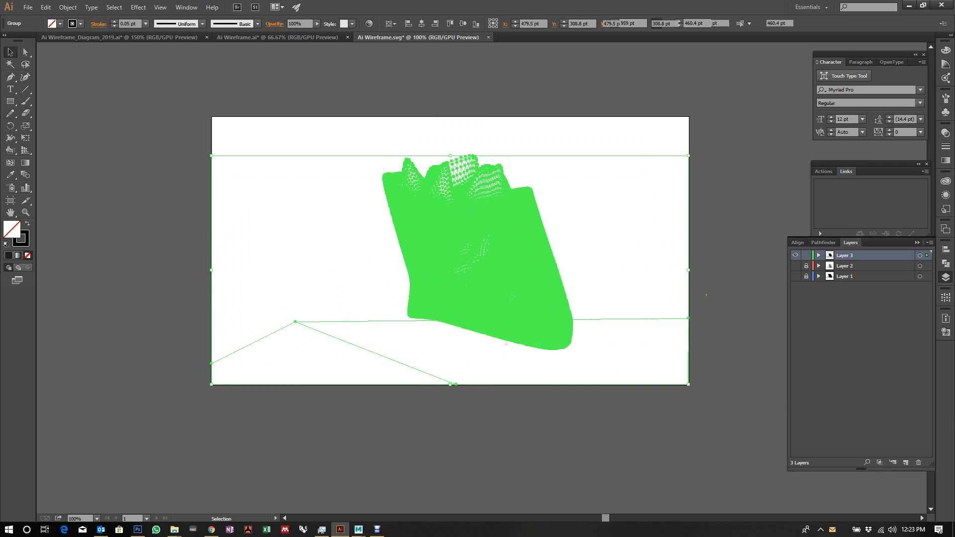
click(710, 275)
click(587, 320)
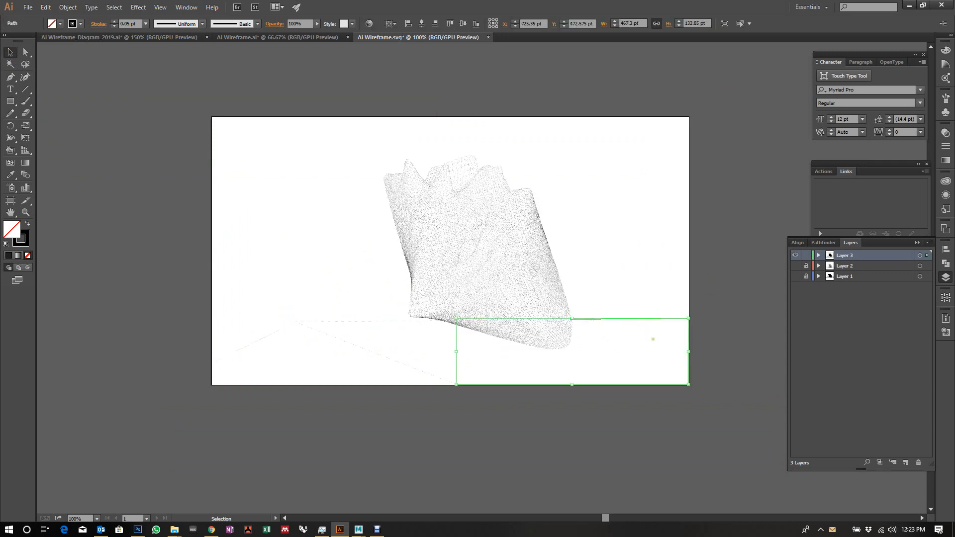
key(Delete)
drag(213, 318, 349, 382)
key(Delete)
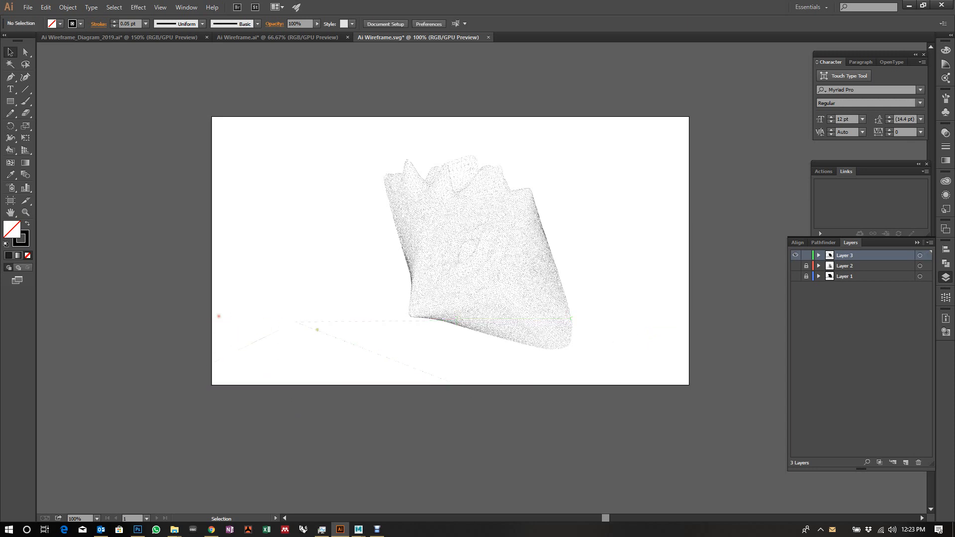
drag(328, 307, 274, 359)
key(Delete)
- Select the model's wireframe together with the surrounding rectangle and make them a Live Paint group
drag(650, 379, 287, 164)
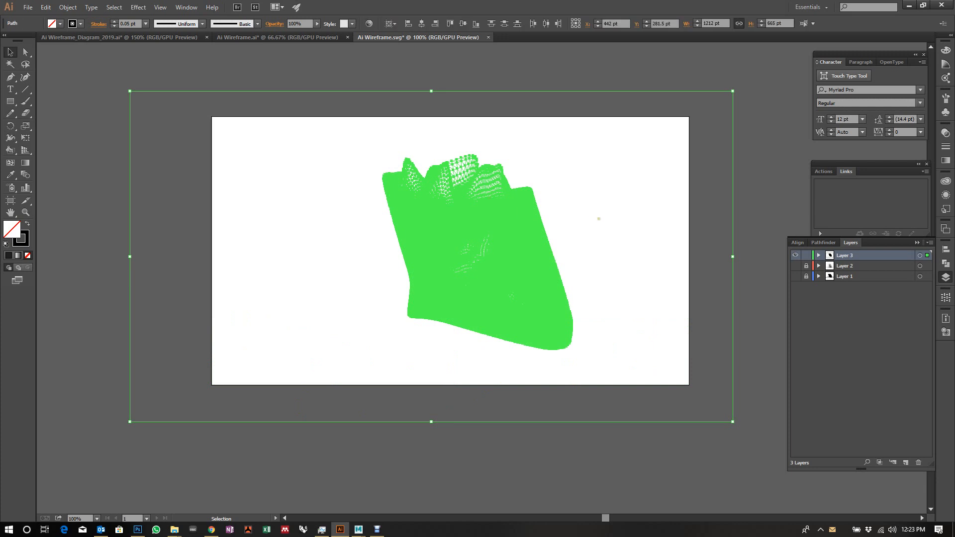
drag(598, 141, 365, 358)
drag(693, 400, 692, 399)
drag(730, 437, 697, 402)
key(k)
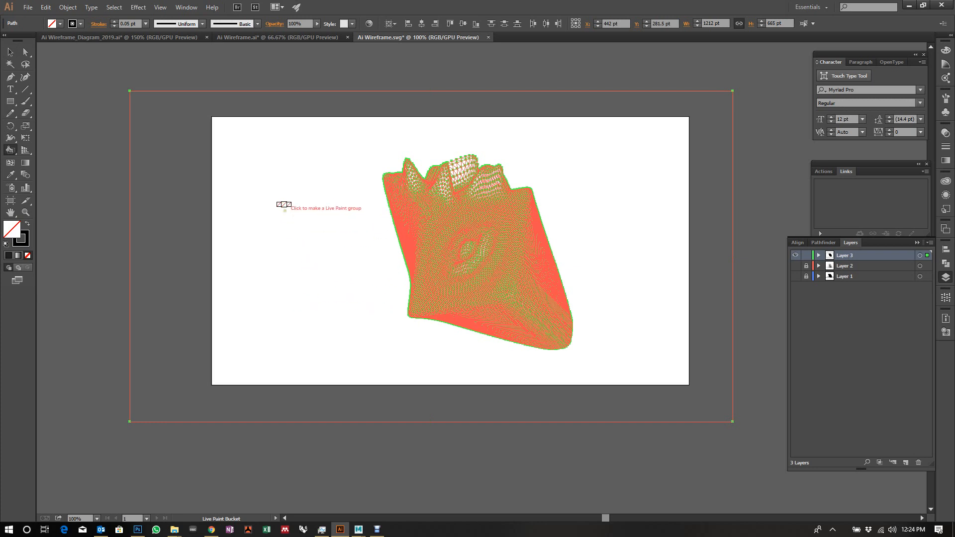
click(284, 205)
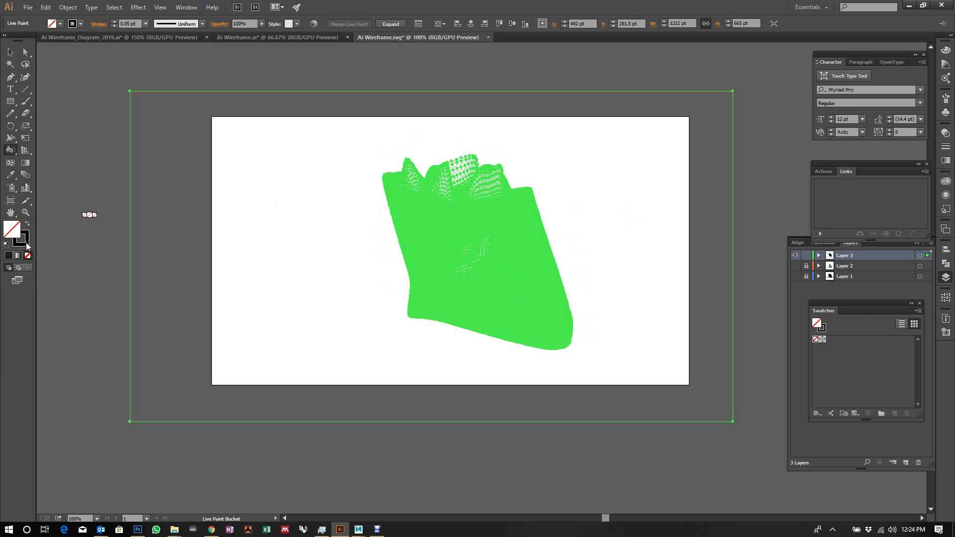
- Fill the area between the rectangle and the model with black and no stroke using the Live Paint Bucket
click(28, 225)
click(311, 184)
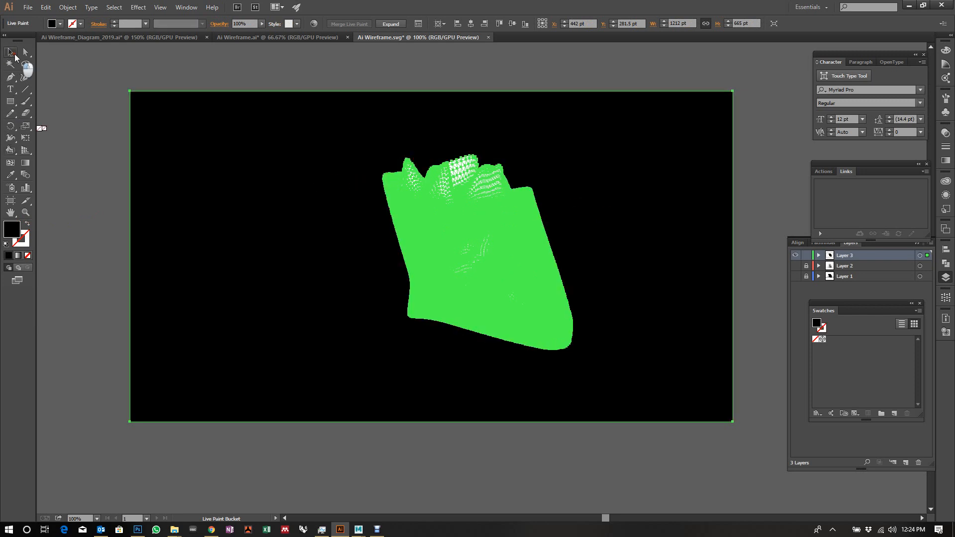
key(v)
click(71, 62)
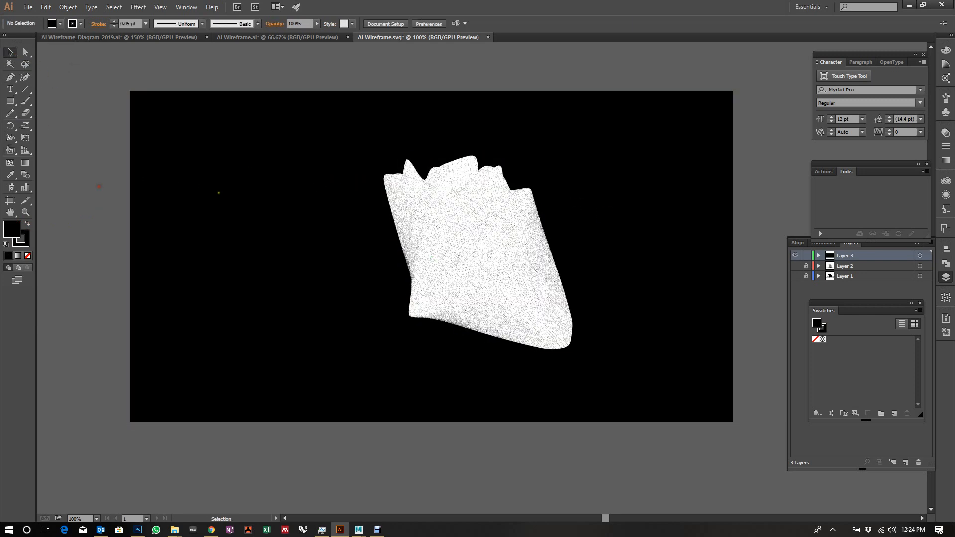
- Expand the Live Paint group and ungroup the result down to the black background shape
click(218, 192)
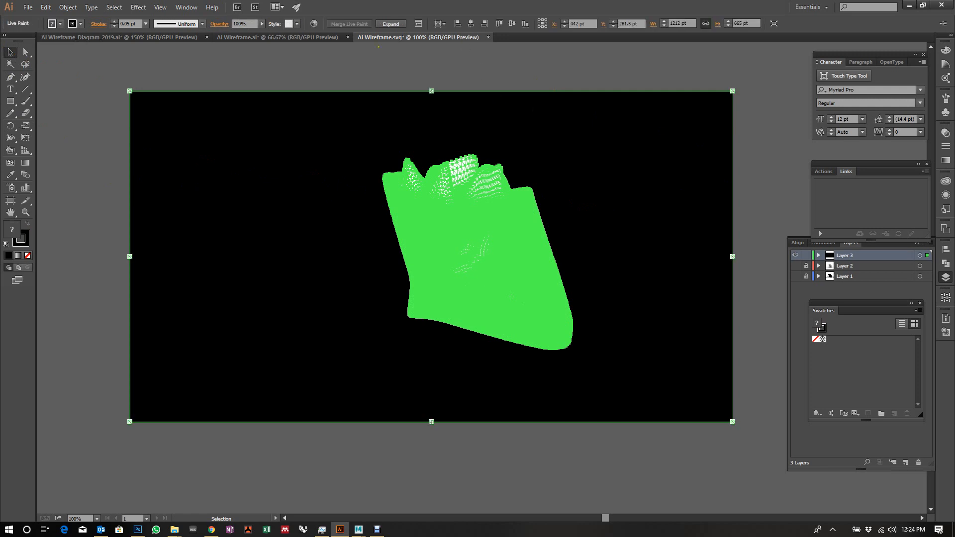
click(390, 24)
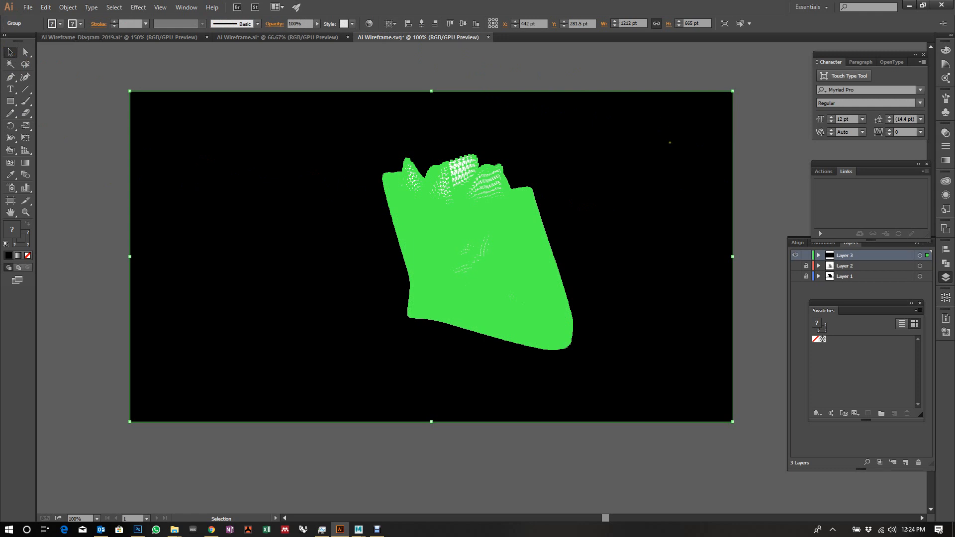
click(798, 254)
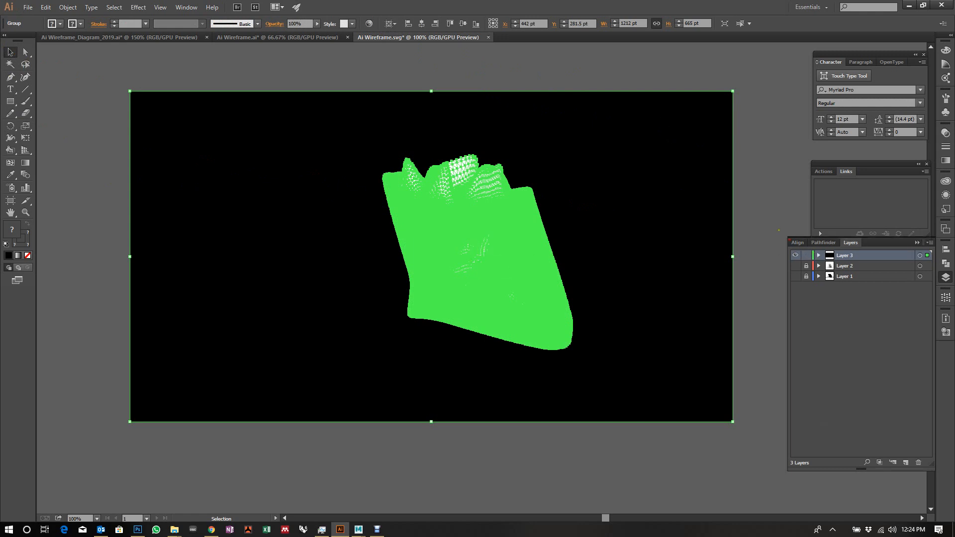
right_click(637, 208)
click(683, 267)
right_click(668, 157)
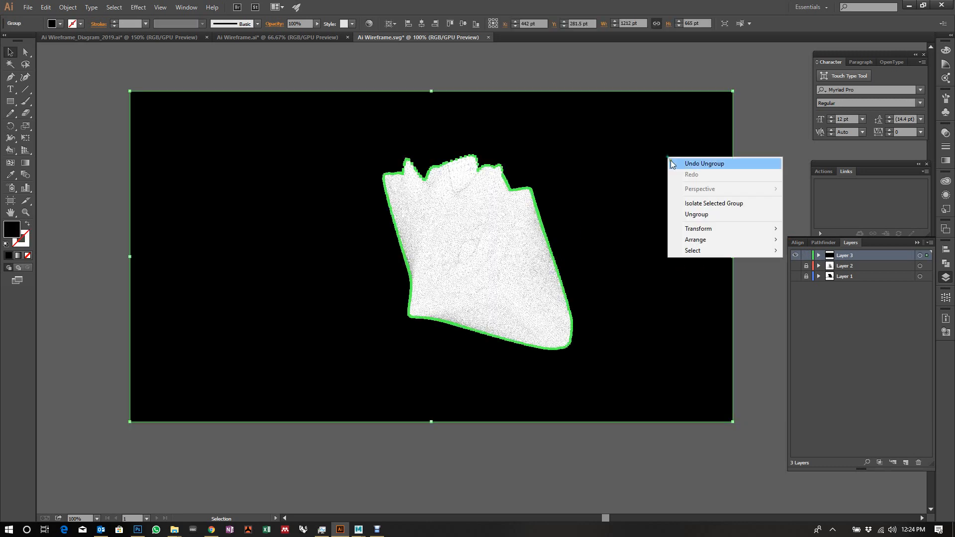
click(708, 219)
- Release the black shape's compound path and delete the surrounding rectangle and leftover artwork, keeping only the model's silhouette
right_click(656, 197)
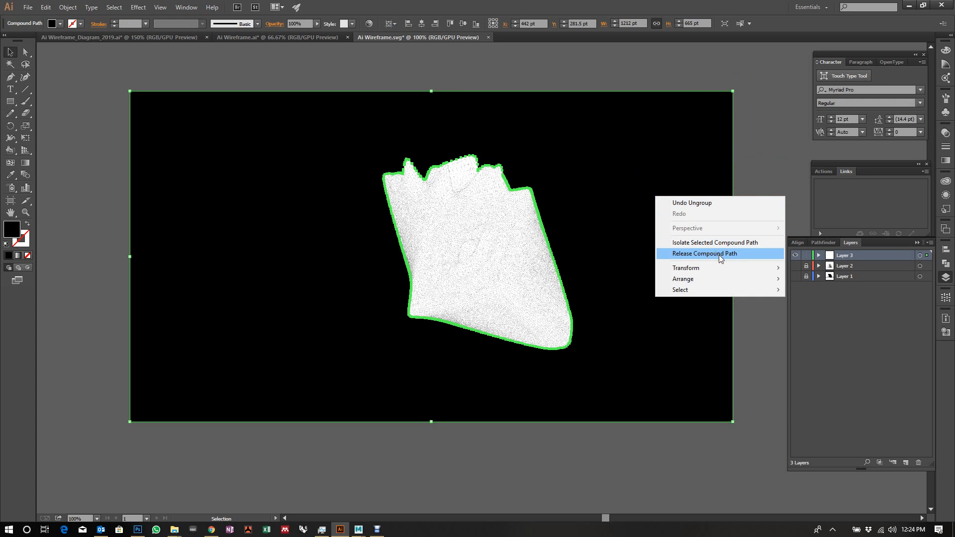
click(719, 255)
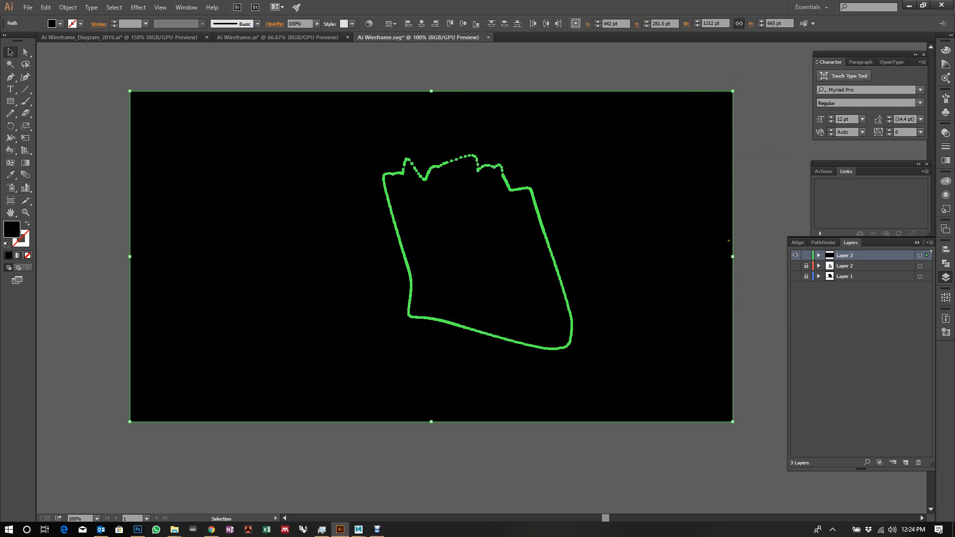
click(746, 209)
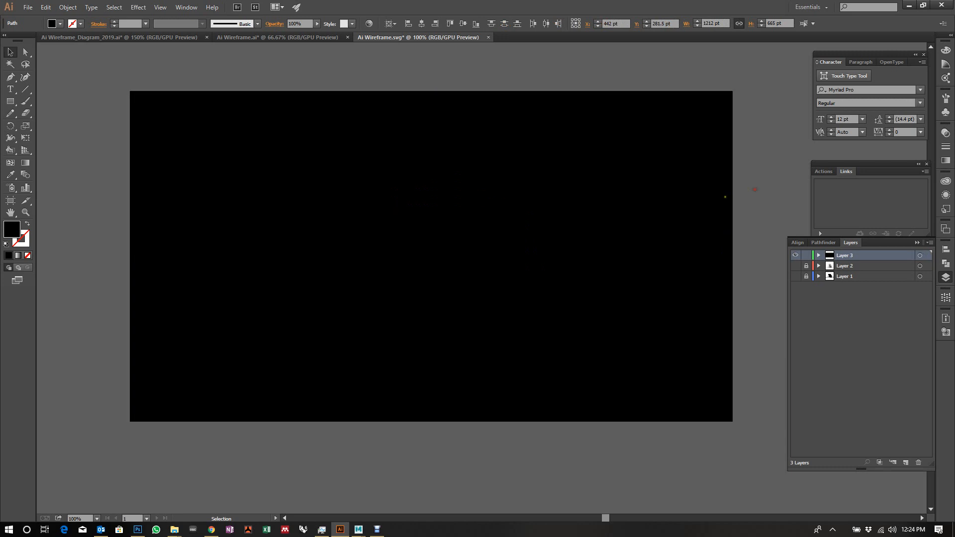
click(723, 197)
key(Delete)
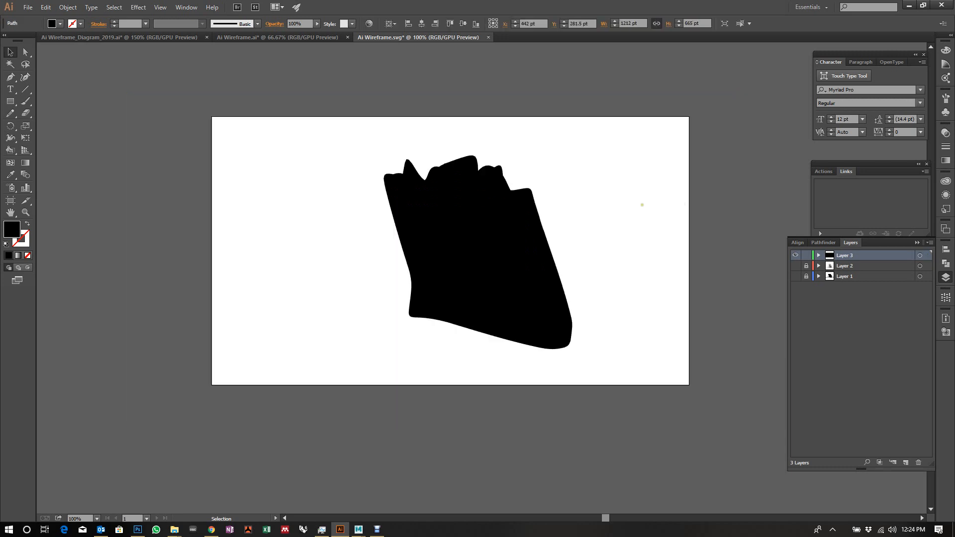
click(529, 243)
key(Delete)
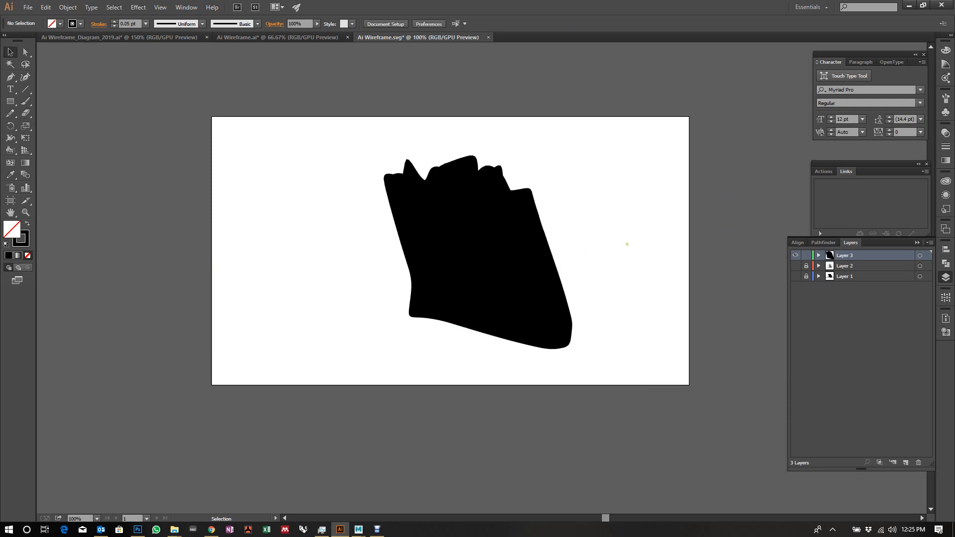
- Swap the silhouette's fill and stroke so it is a black 1 pt outline with no fill
click(442, 245)
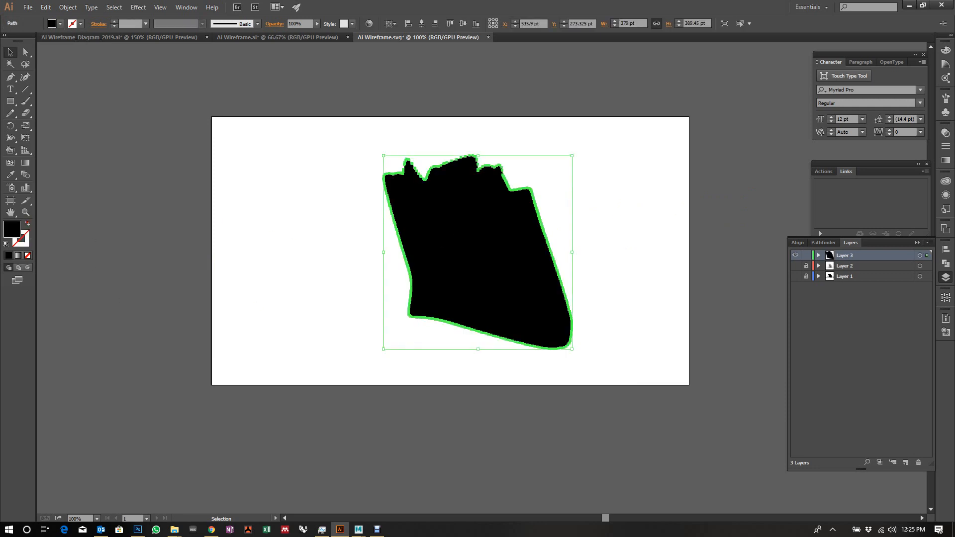
click(28, 223)
click(289, 205)
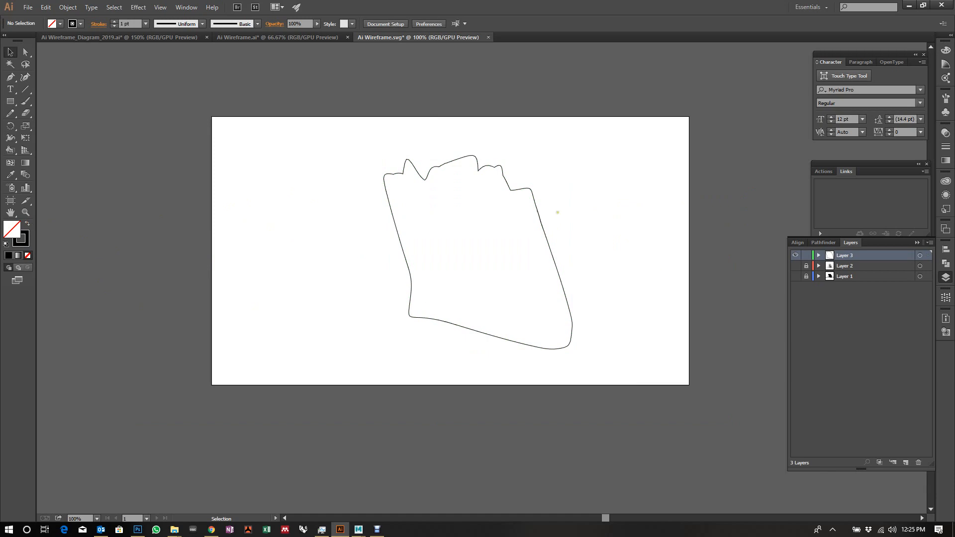
scroll(502, 182, up, 1)
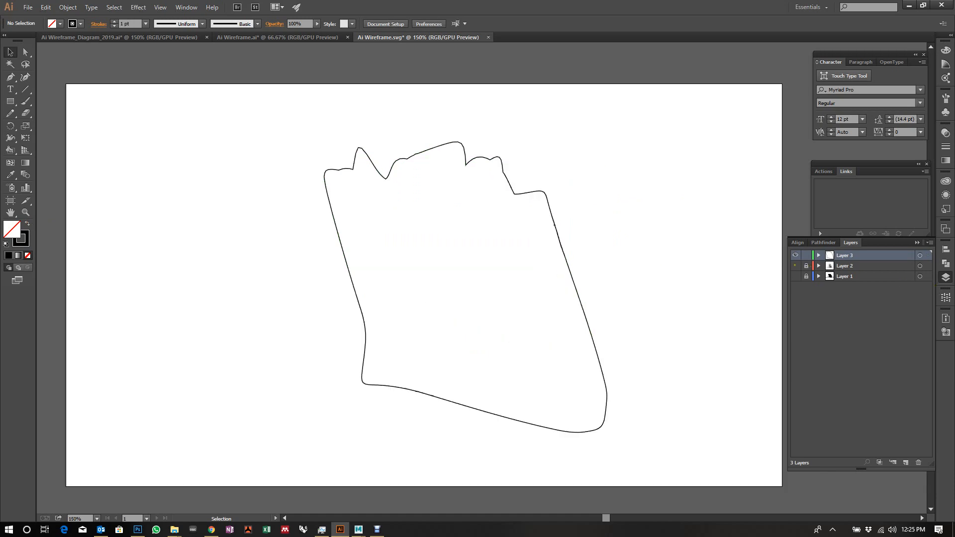
- Show Layer 2 and Layer 1 beneath the silhouette again and set the outline's stroke weight to 2 pt
drag(795, 265, 797, 287)
scroll(459, 132, up, 3)
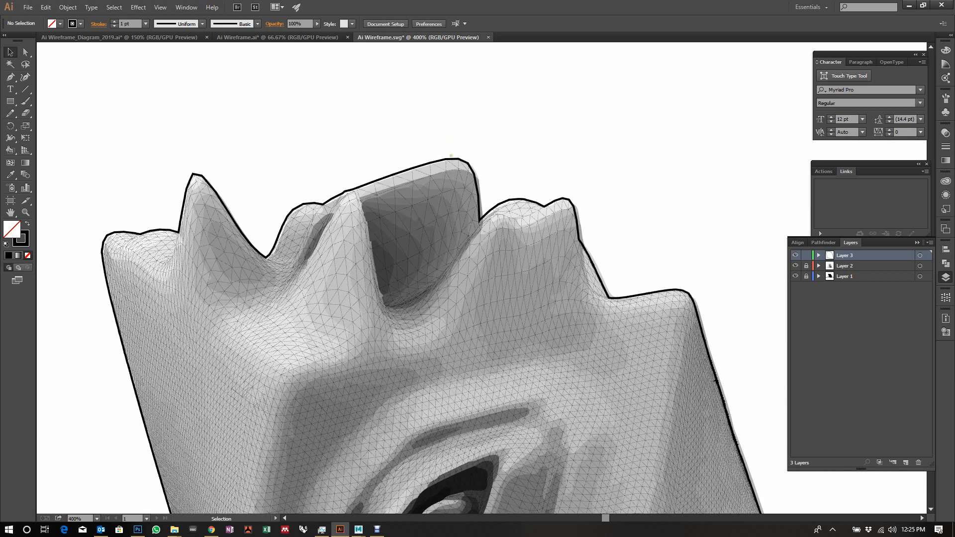
click(457, 158)
scroll(528, 155, down, 1)
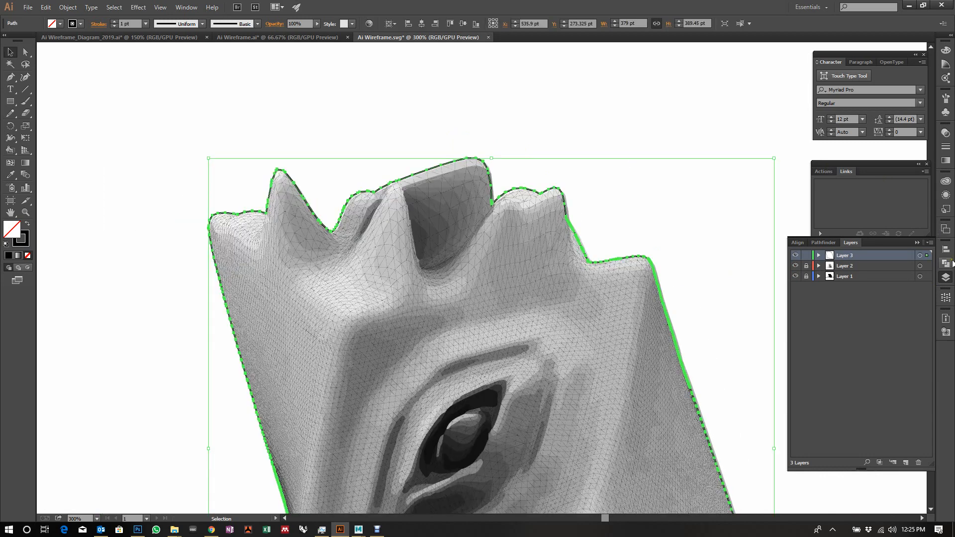
click(945, 146)
click(894, 138)
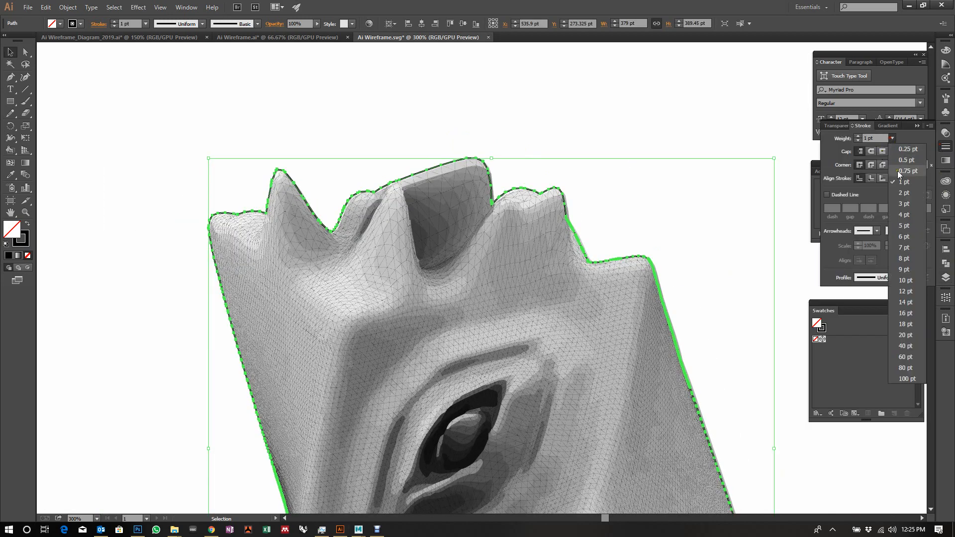
click(905, 193)
click(944, 148)
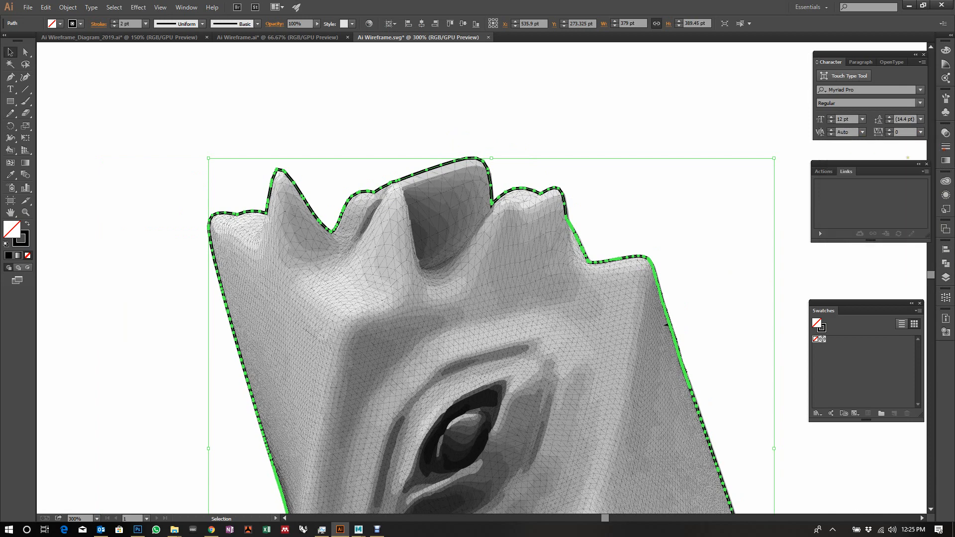
- Give the silhouette outline a round cap and round corner joins
click(945, 144)
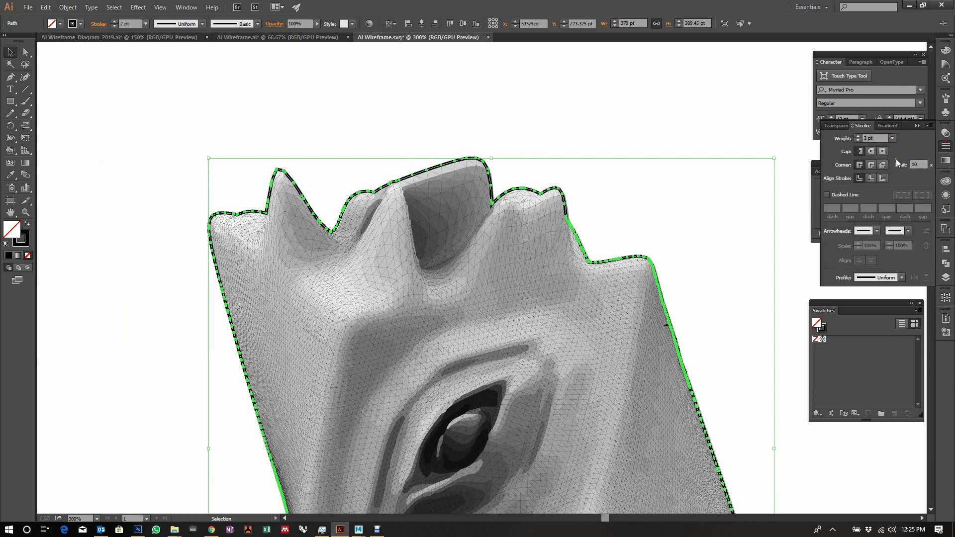
click(872, 165)
scroll(259, 156, up, 2)
click(334, 114)
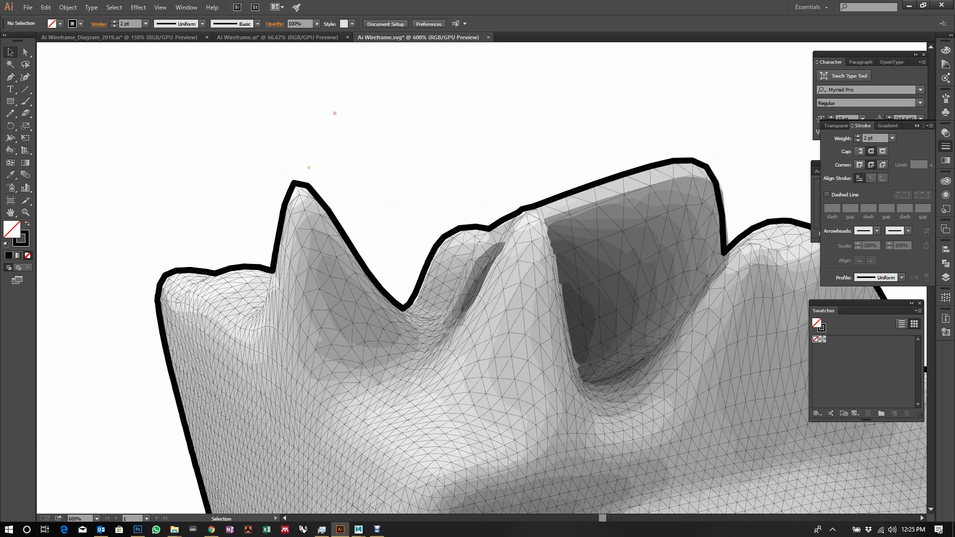
scroll(397, 177, down, 4)
- Set the silhouette outline's stroke weight to 1 pt
click(438, 185)
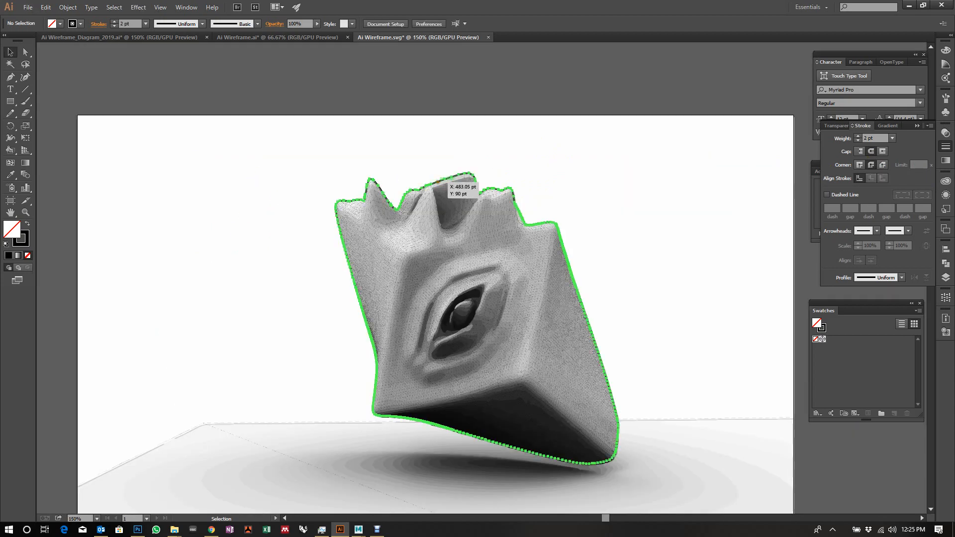
click(893, 137)
click(898, 188)
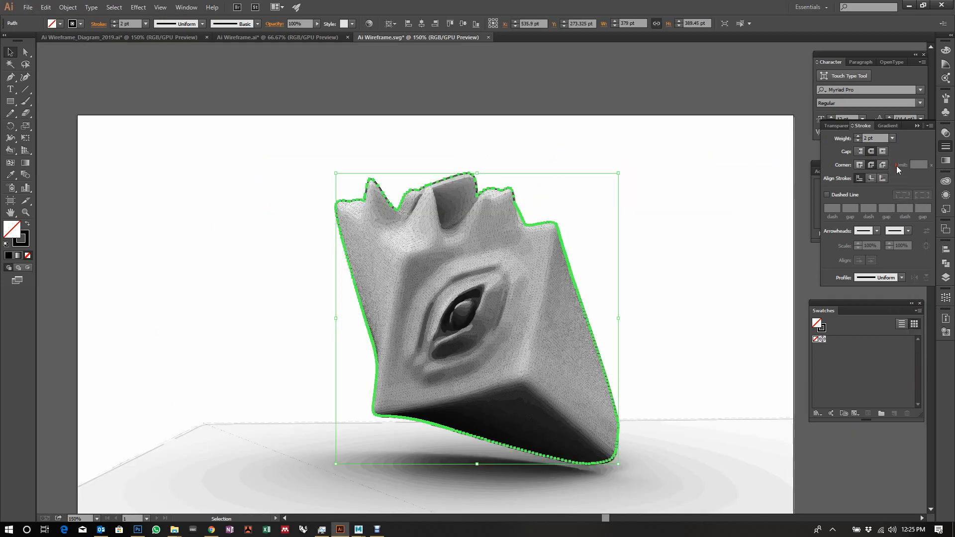
click(892, 138)
click(903, 178)
click(658, 154)
scroll(465, 155, down, 1)
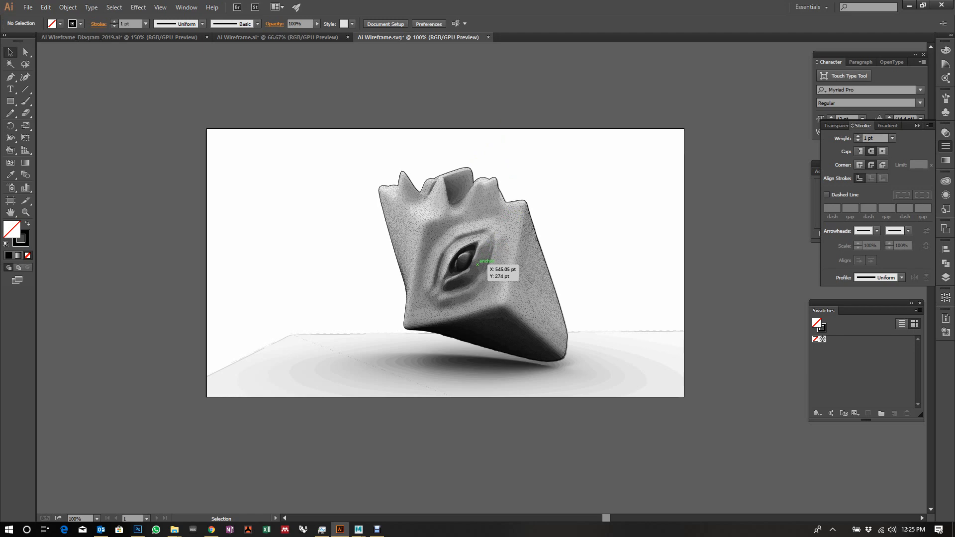
scroll(478, 264, up, 2)
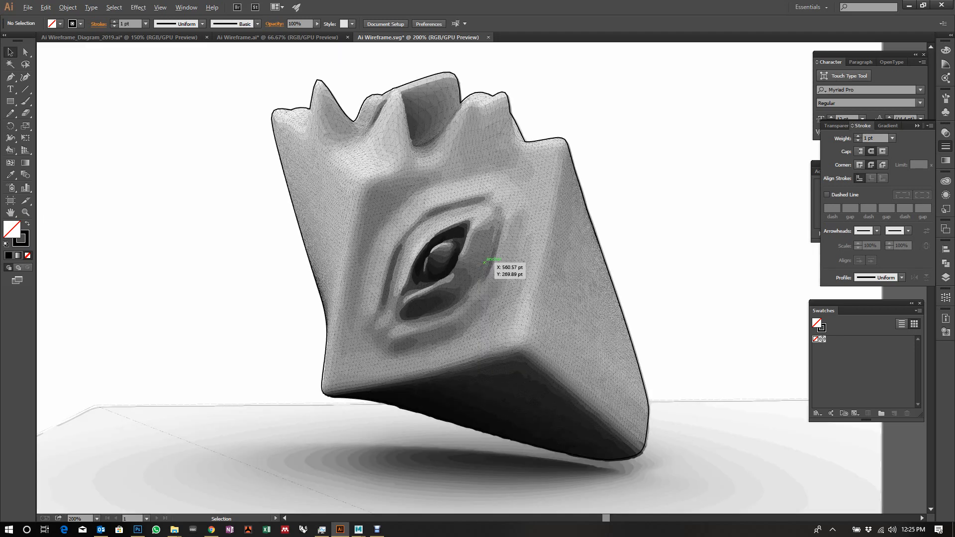
scroll(485, 261, up, 1)
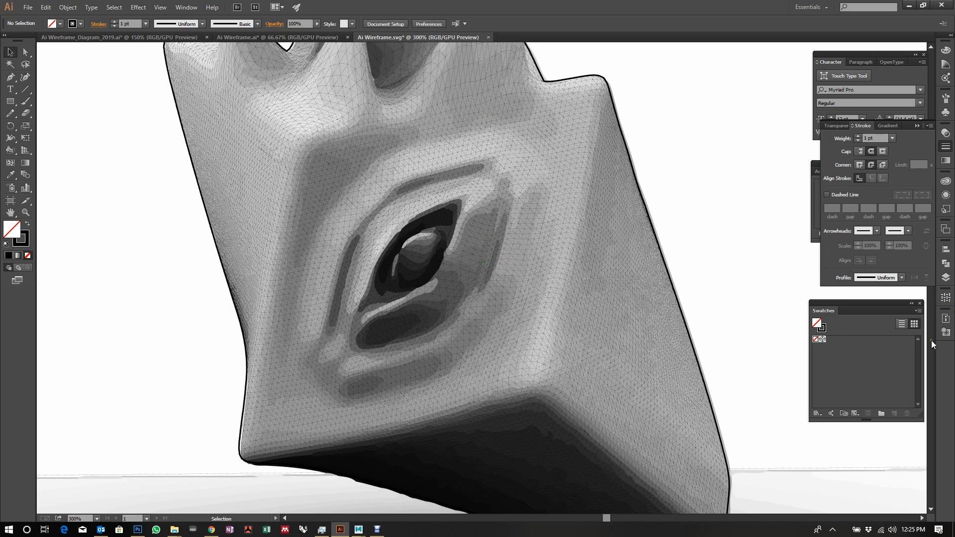
- Unlock Layer 2 and Layer 1 and select the traced render and the wireframe in turn to inspect each layer's artwork
click(945, 277)
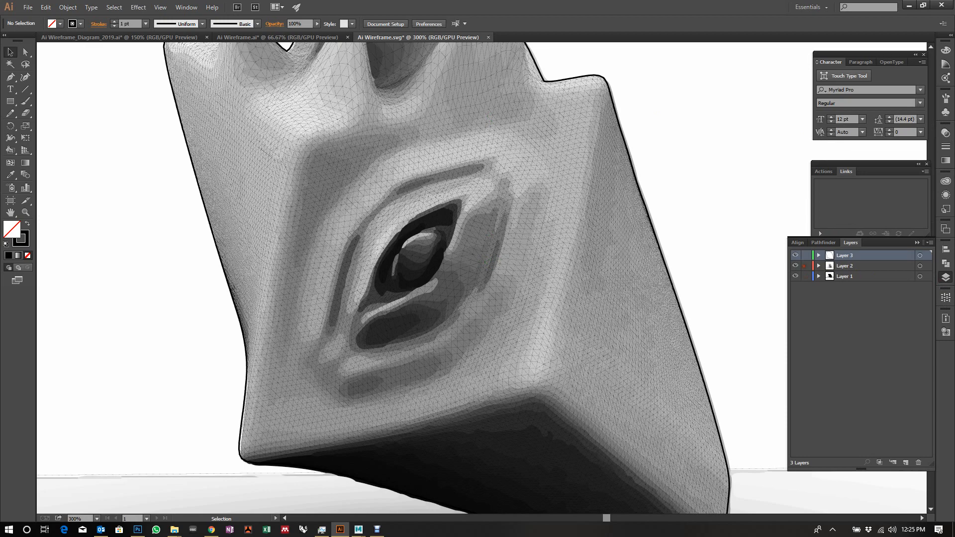
click(920, 266)
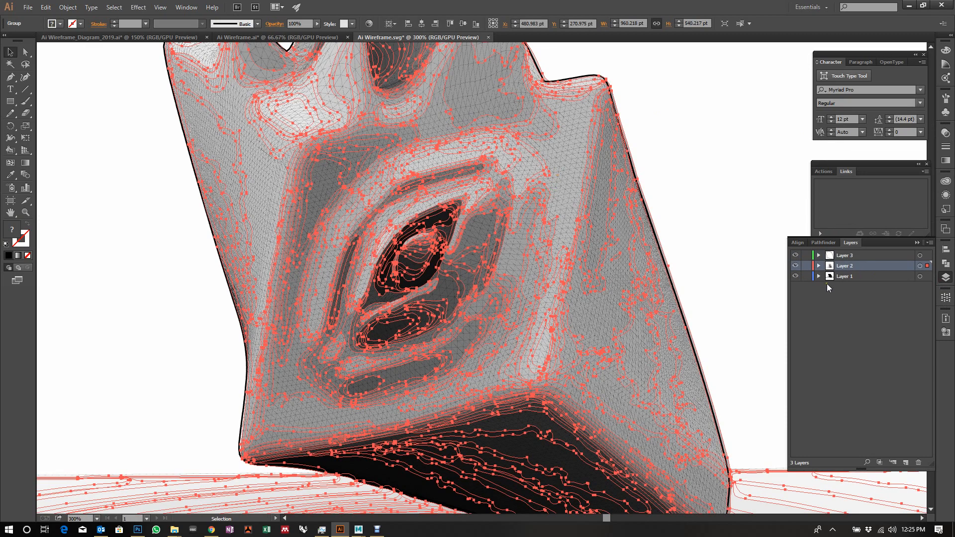
click(806, 265)
click(574, 240)
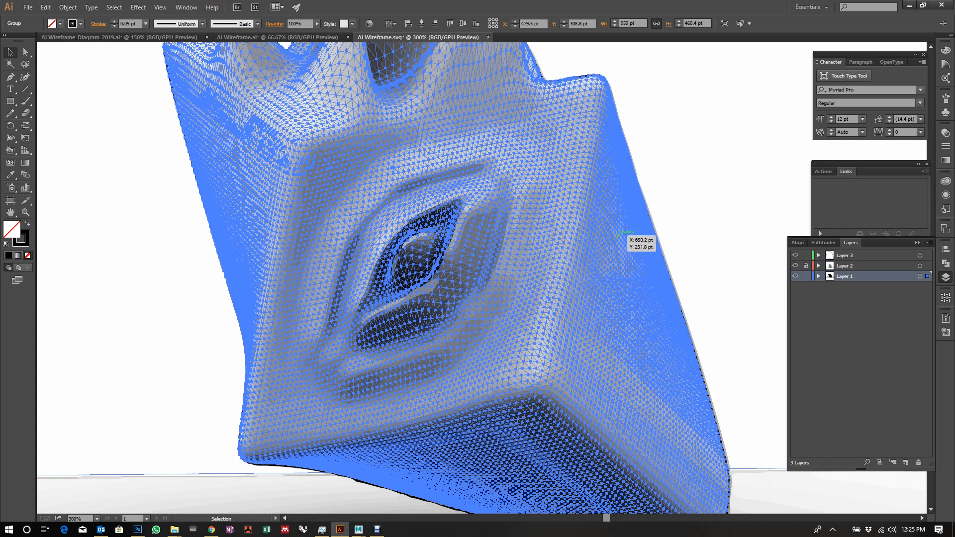
click(682, 196)
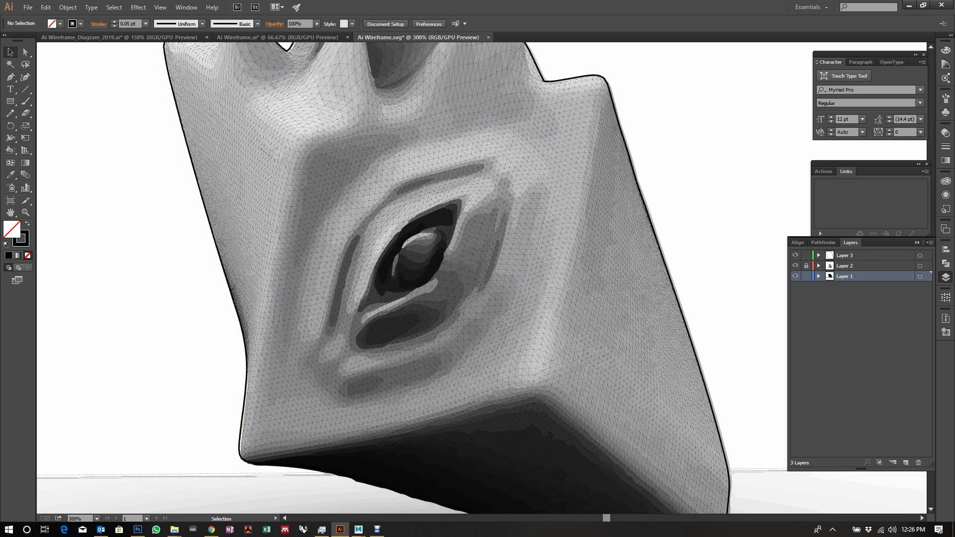
- Lock the outline, render and wireframe layers and add a new layer at the bottom of the layer stack
scroll(572, 204, down, 1)
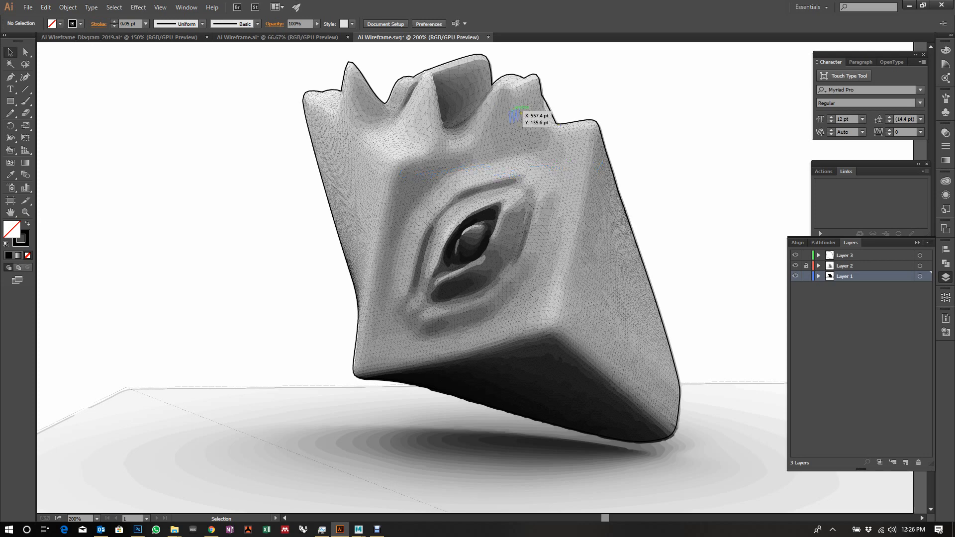
scroll(547, 204, down, 3)
scroll(548, 205, up, 3)
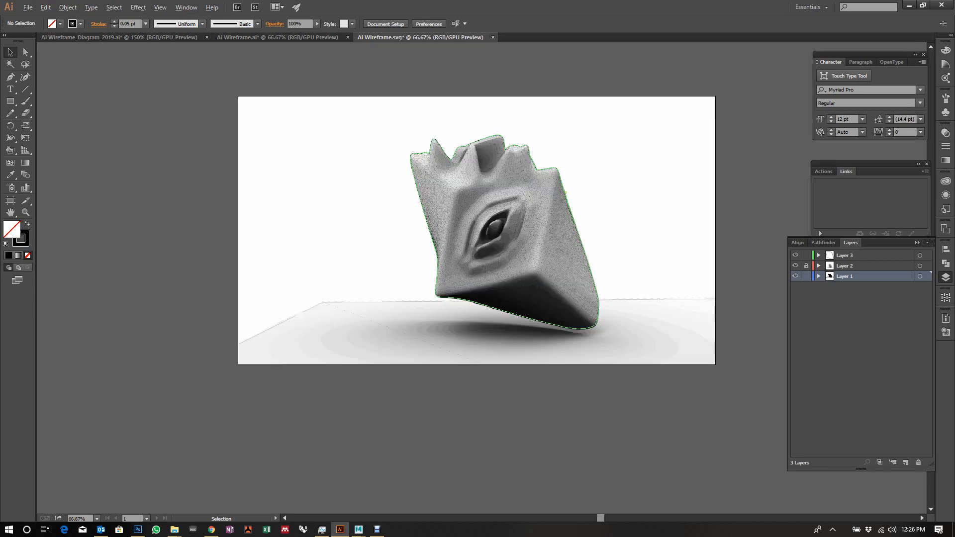
scroll(547, 205, down, 2)
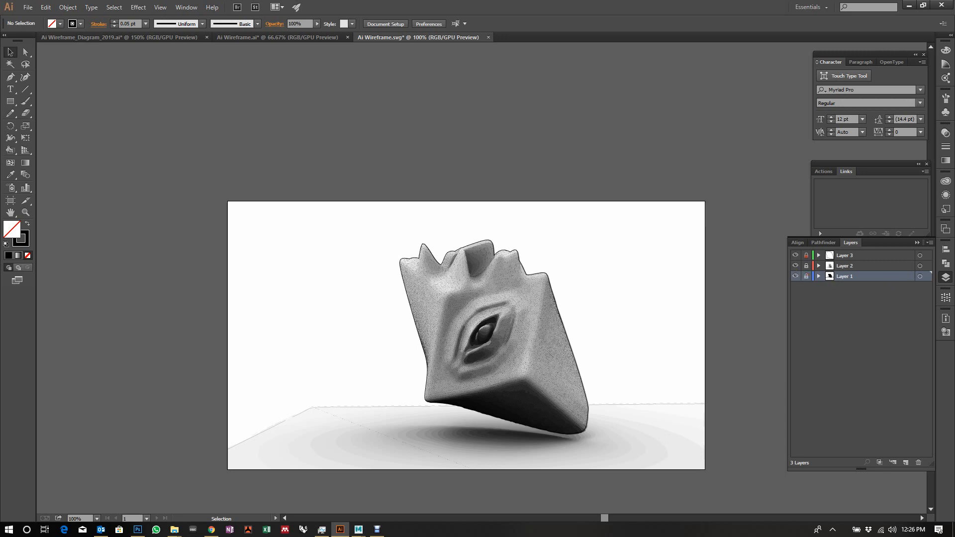
click(907, 464)
drag(881, 276, 891, 295)
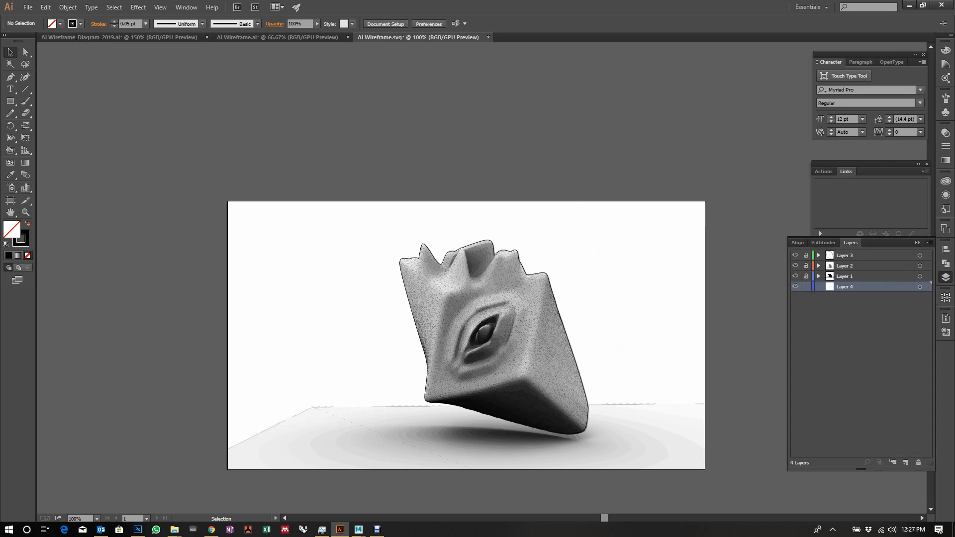
- Draw a black, strokeless rectangle of about 961 by 537 pt over the artboard on the new layer and lock that layer
click(28, 223)
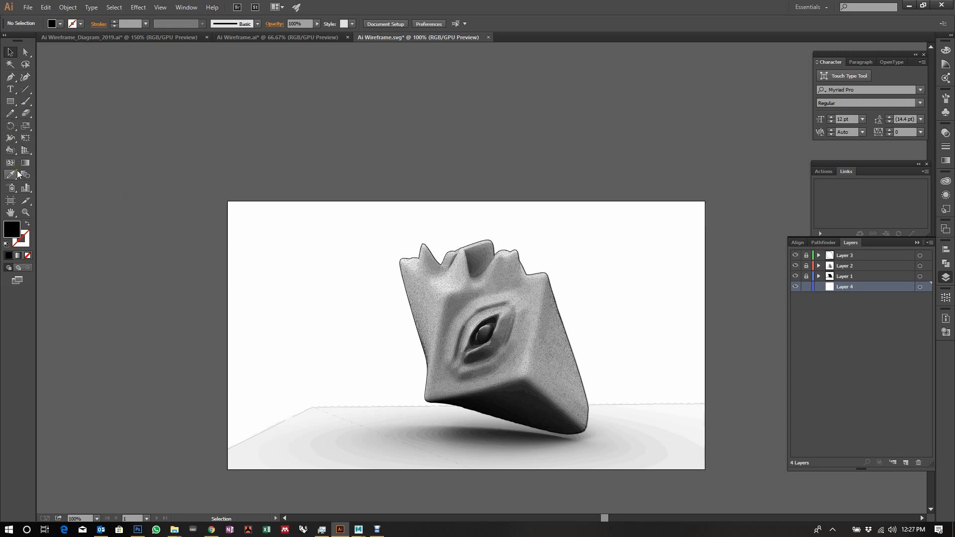
click(10, 101)
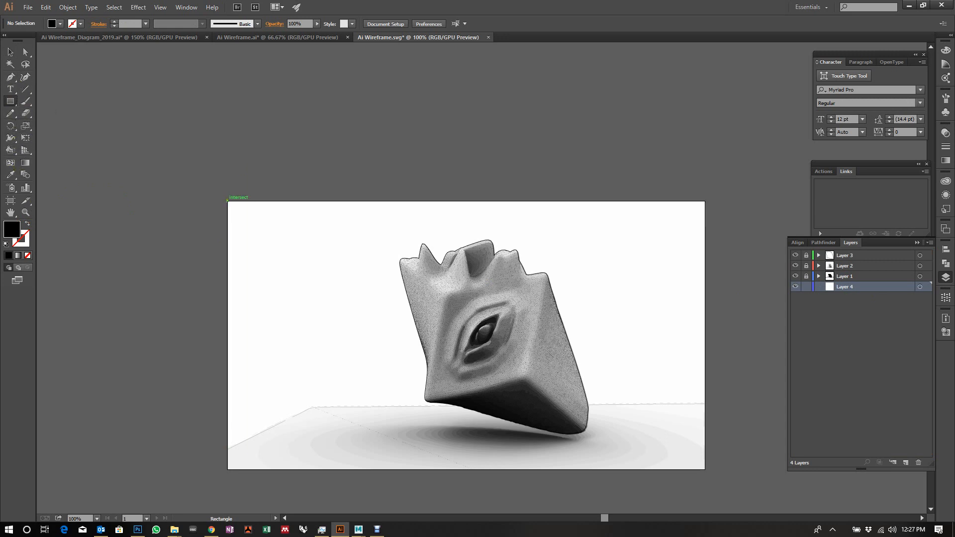
drag(228, 201, 707, 468)
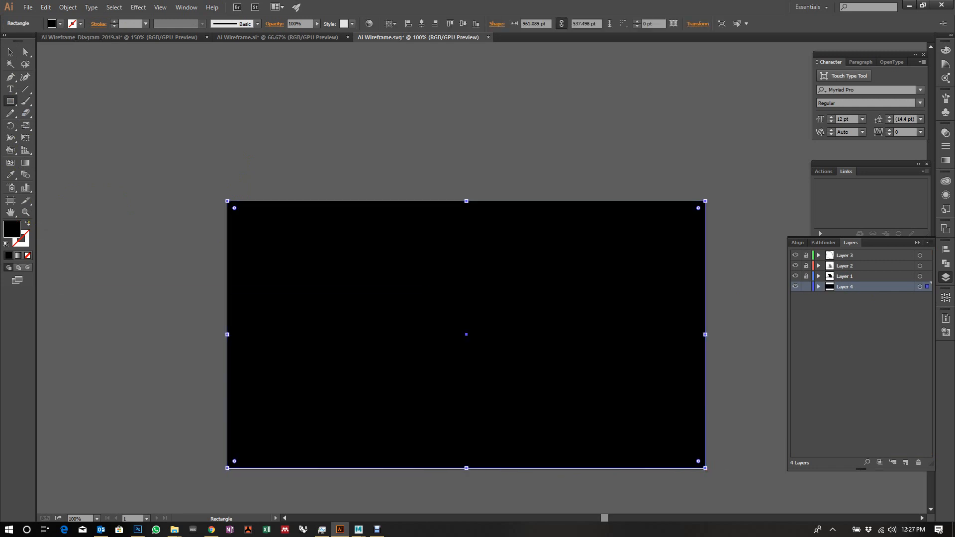
click(10, 52)
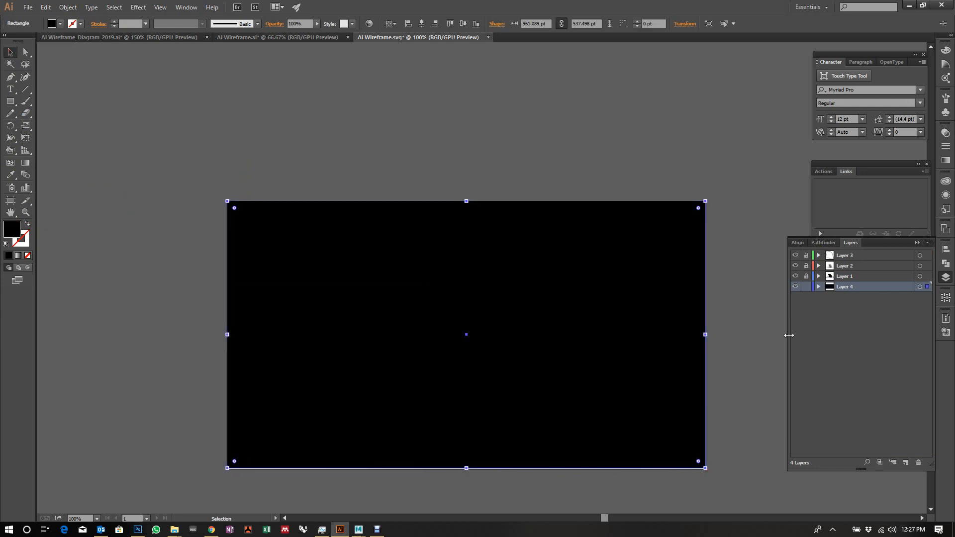
click(806, 286)
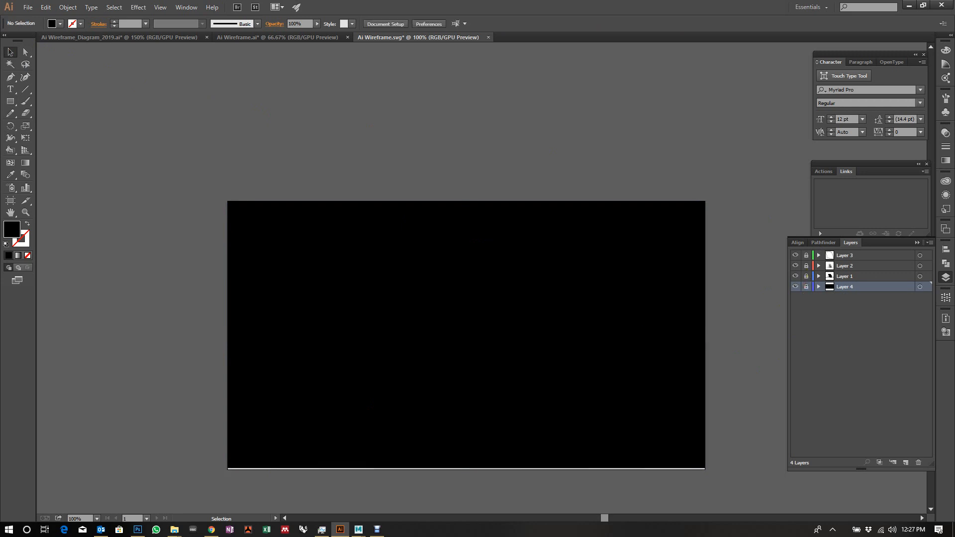
- Recolor the Layer 1 wireframe's strokes white, hiding the black background while selecting them and showing it again
click(795, 287)
click(919, 276)
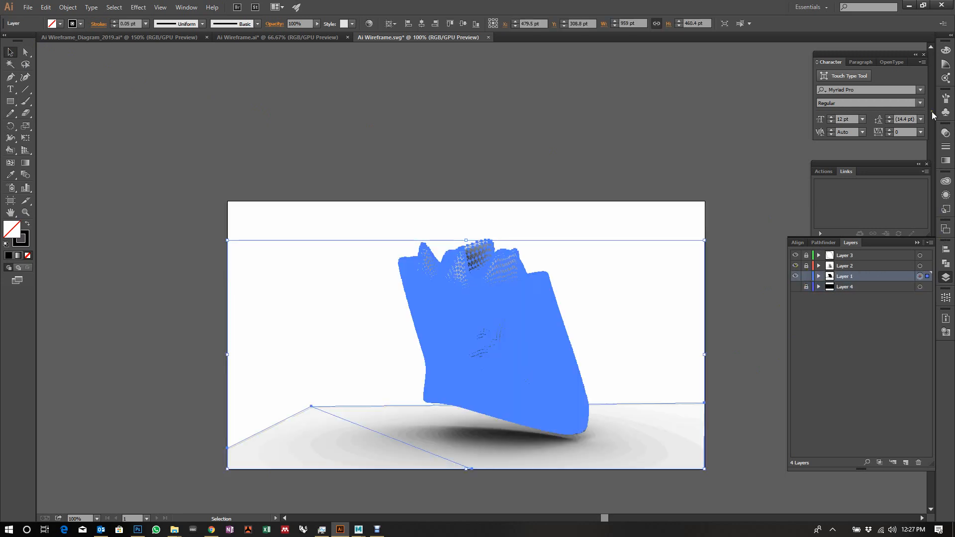
click(946, 50)
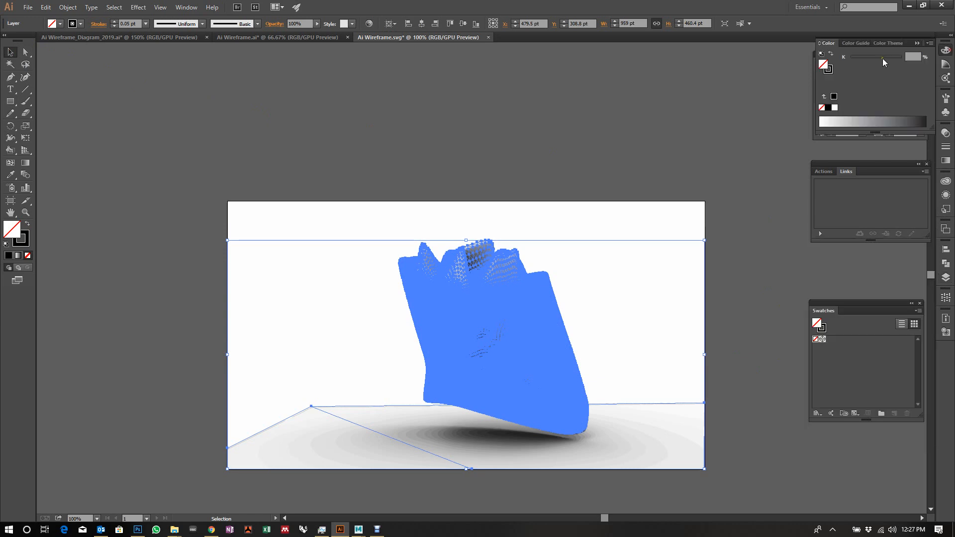
click(829, 72)
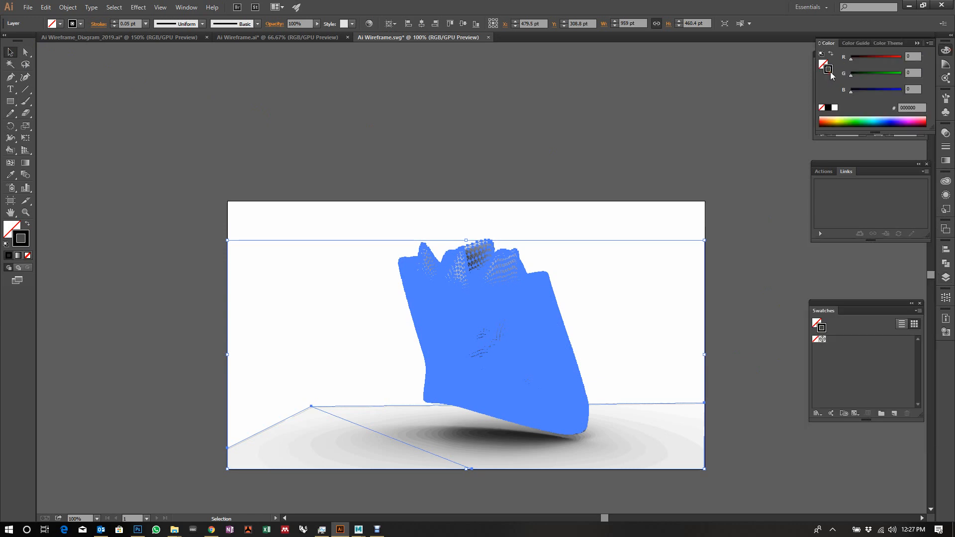
click(946, 277)
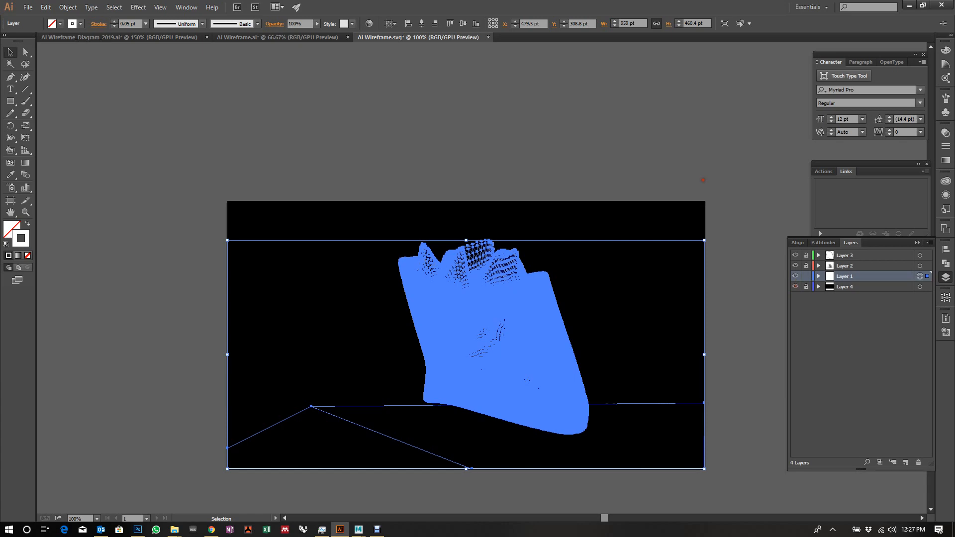
click(703, 180)
scroll(530, 349, up, 4)
scroll(577, 248, down, 1)
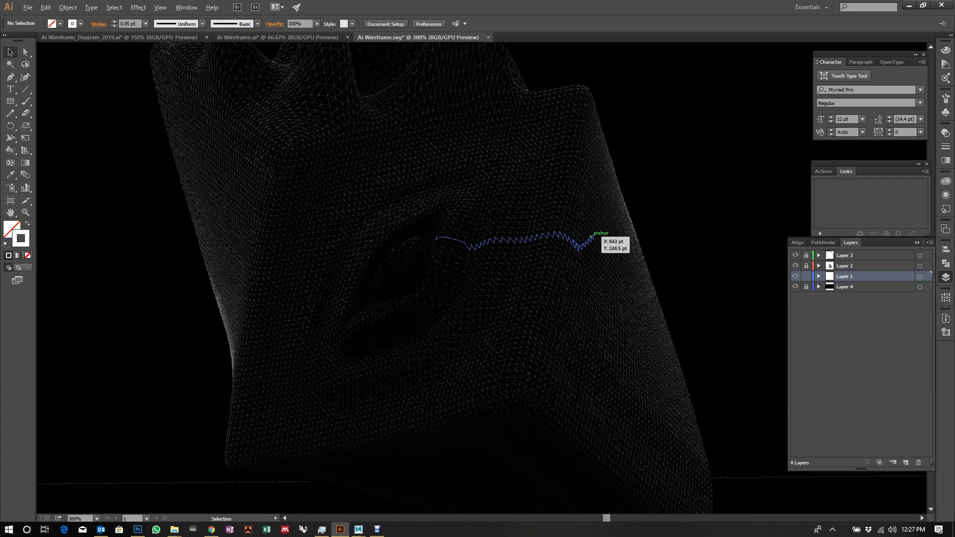
scroll(592, 237, down, 1)
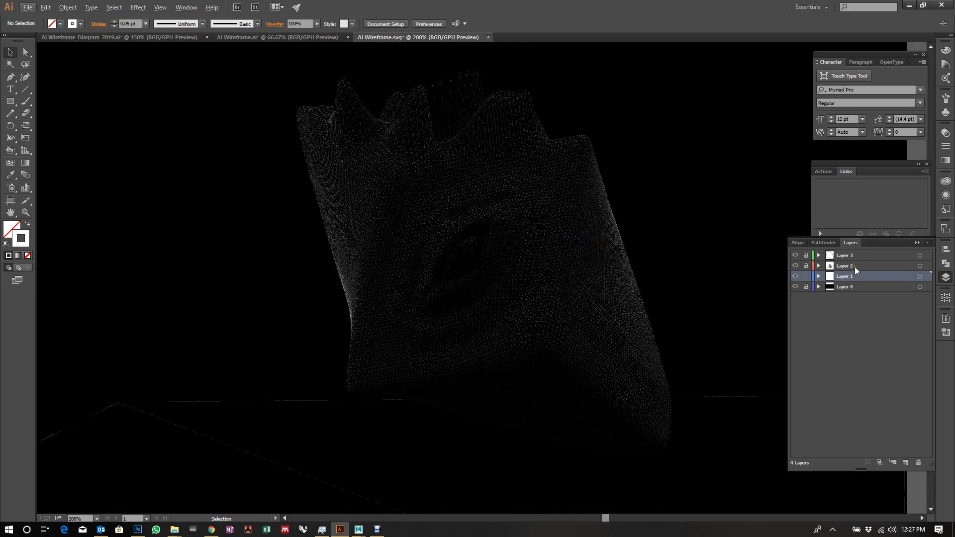
- Unlock Layer 3 and change the silhouette outline's stroke color to white (FFFFFF)
click(919, 255)
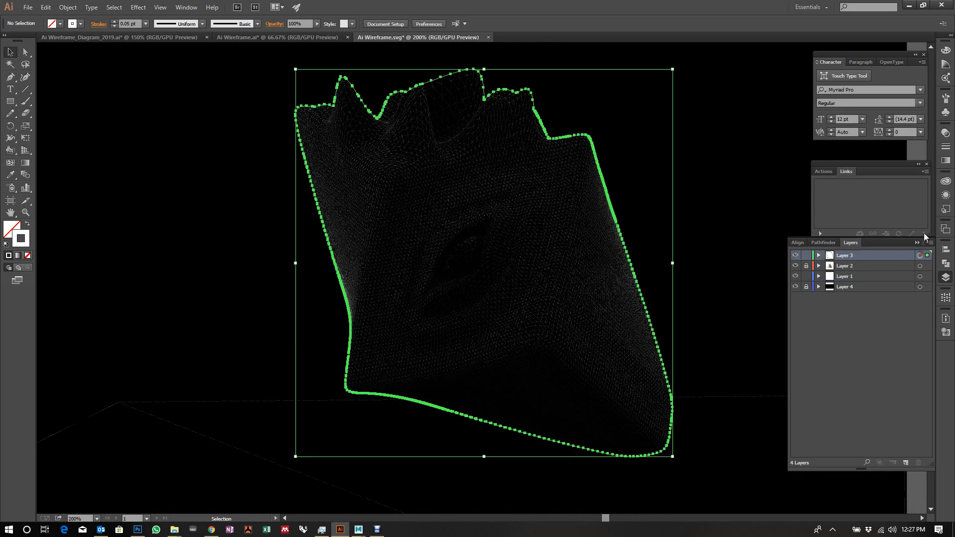
click(946, 51)
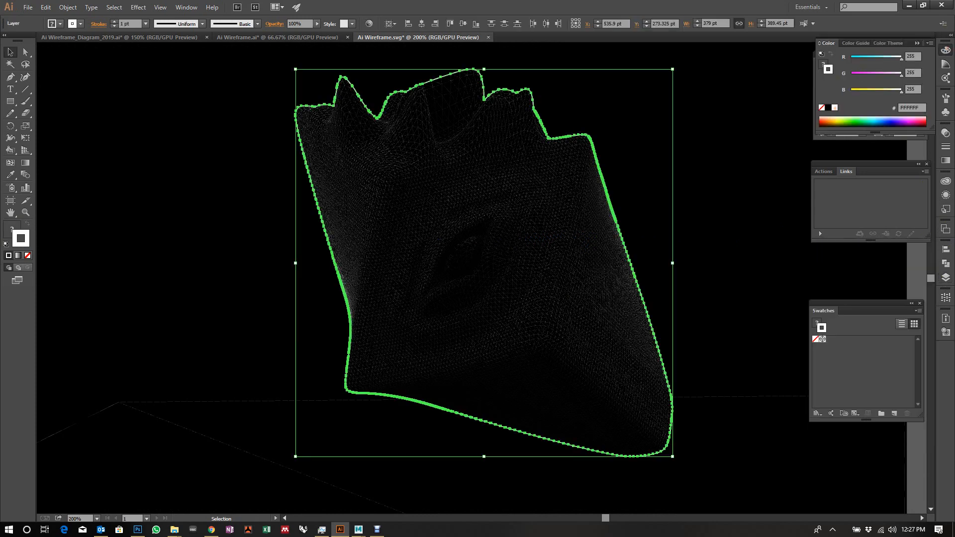
scroll(501, 225, down, 2)
click(559, 96)
scroll(482, 206, up, 1)
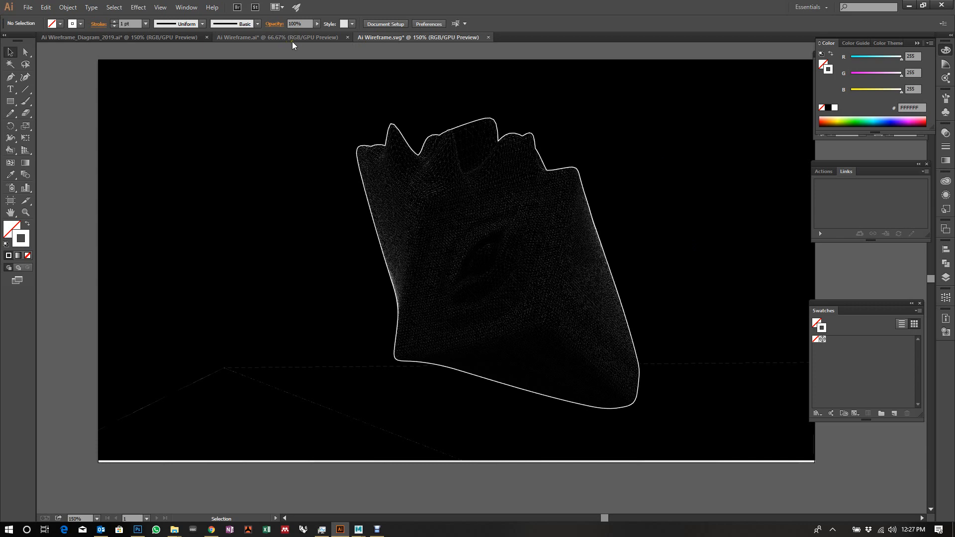
- Compare the result with the labelled diagram in Ai Wireframe_Diagram_2019.ai and the color variations in Ai Wireframe.ai
click(251, 38)
click(183, 38)
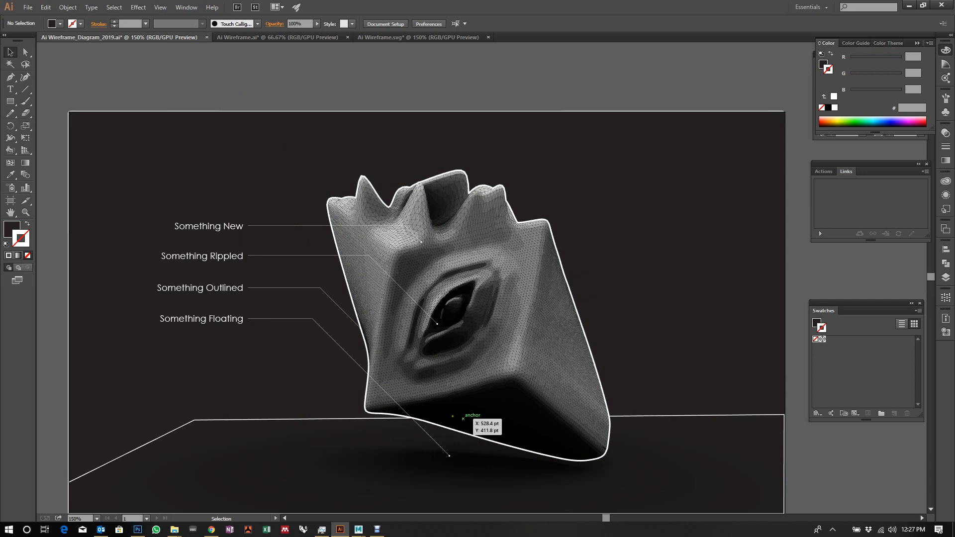
click(296, 40)
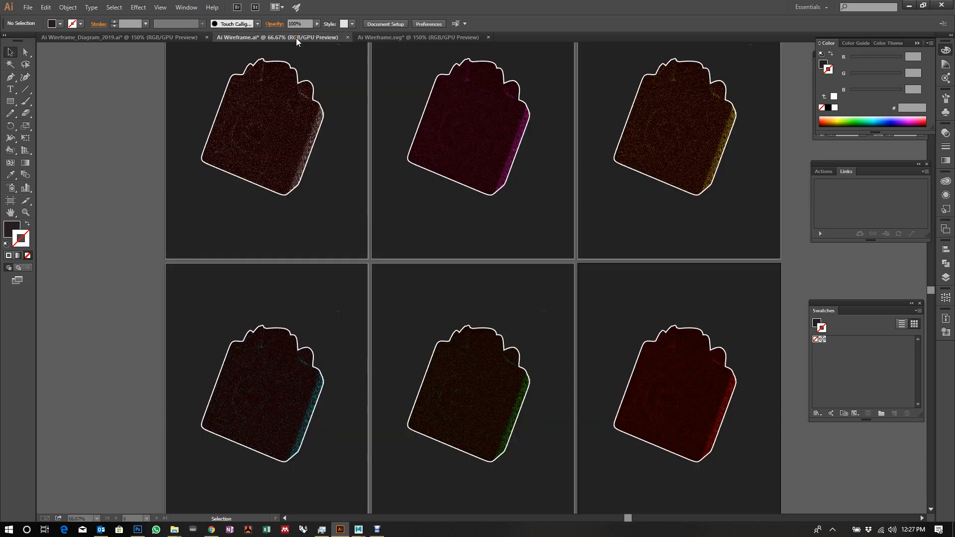
- Examine the six color variations of the wireframe in Ai Wireframe.ai, both as a whole set and close up
scroll(193, 221, down, 1)
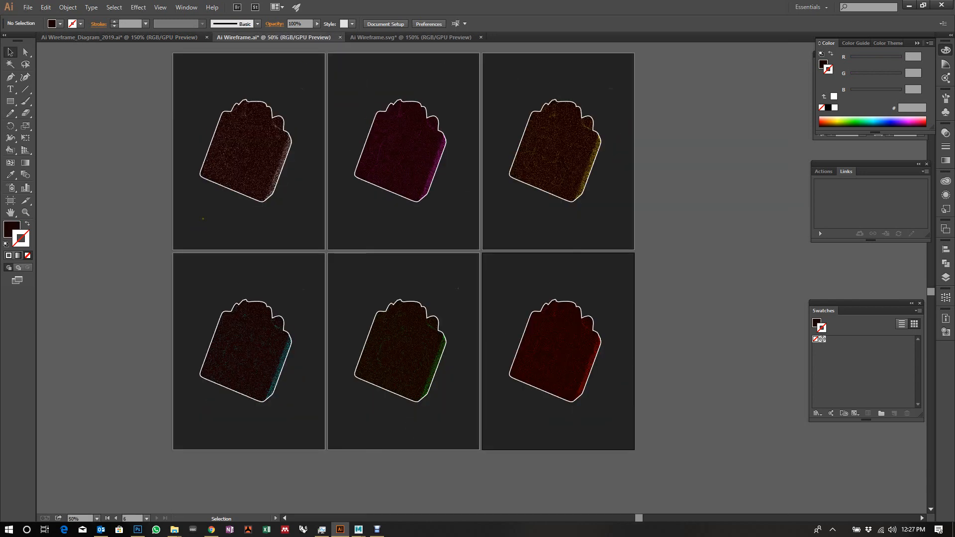
scroll(181, 207, up, 1)
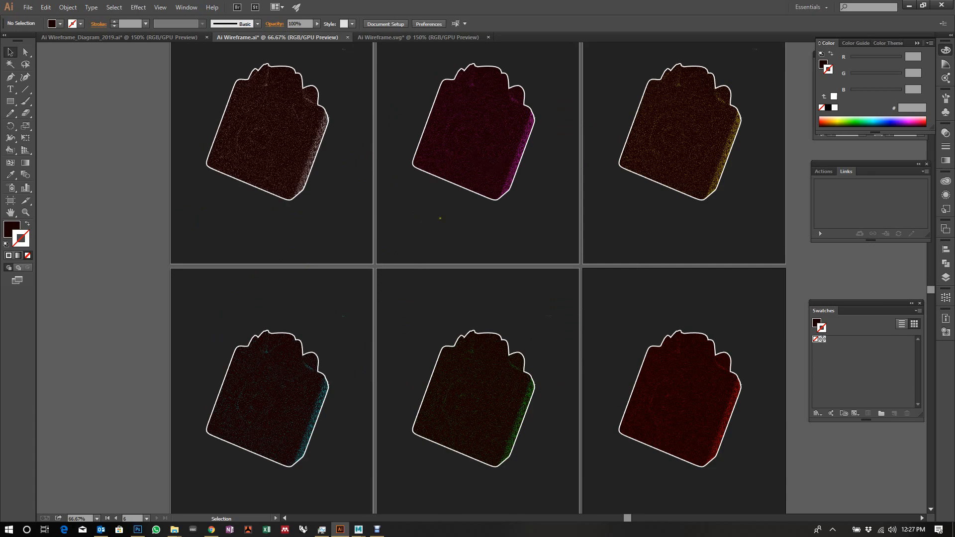
scroll(478, 272, up, 2)
scroll(741, 155, up, 4)
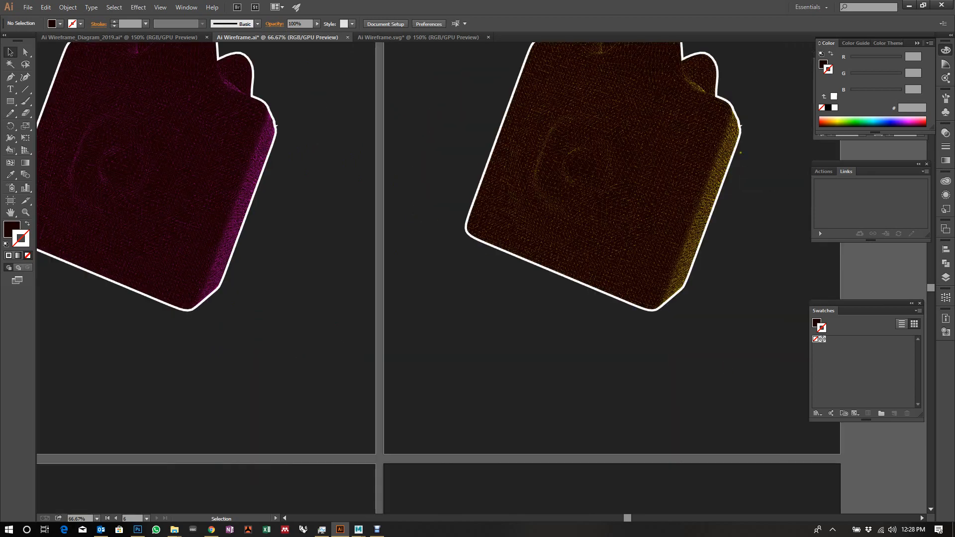
scroll(662, 327, down, 2)
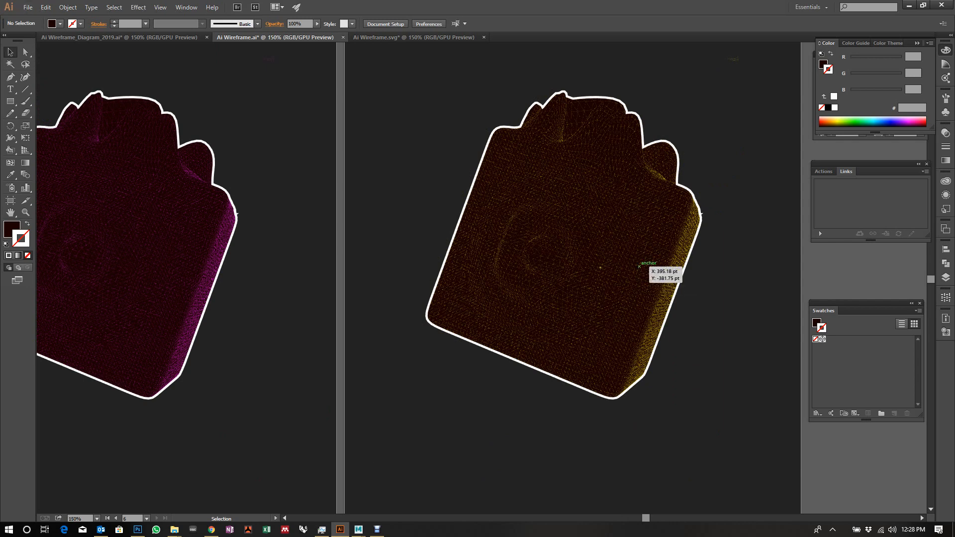
scroll(639, 274, down, 3)
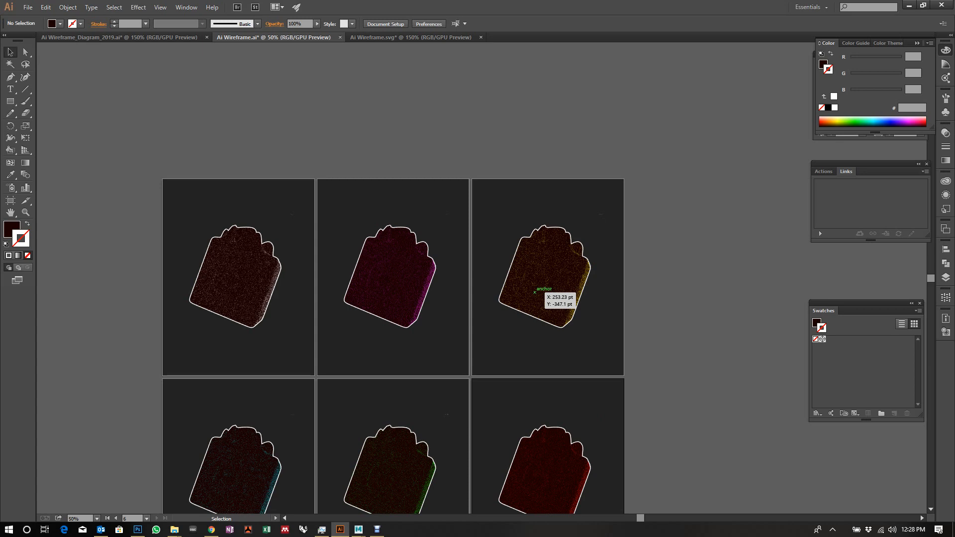
- Minimize Illustrator, switch to Photoshop with Tutorial2_2019.psd showing, and maximize its window
click(906, 6)
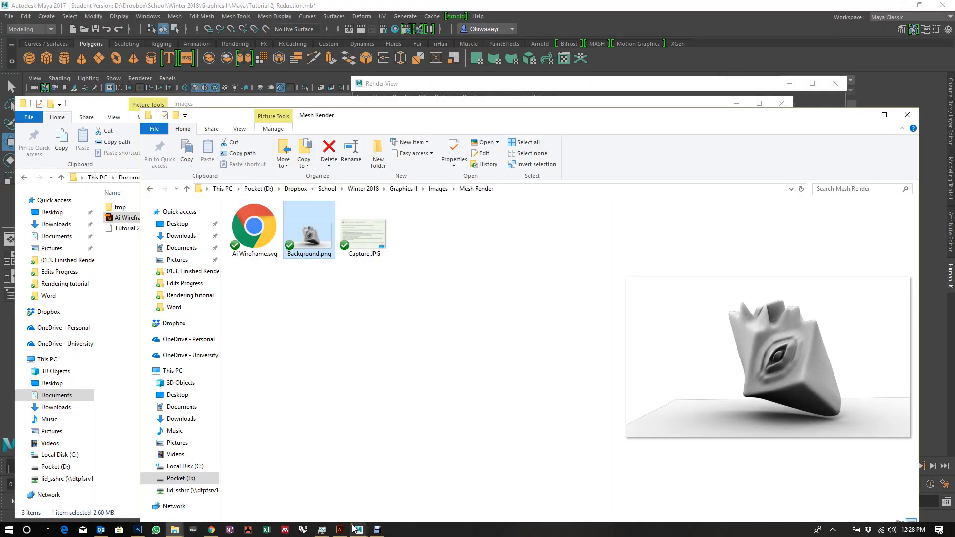
click(138, 529)
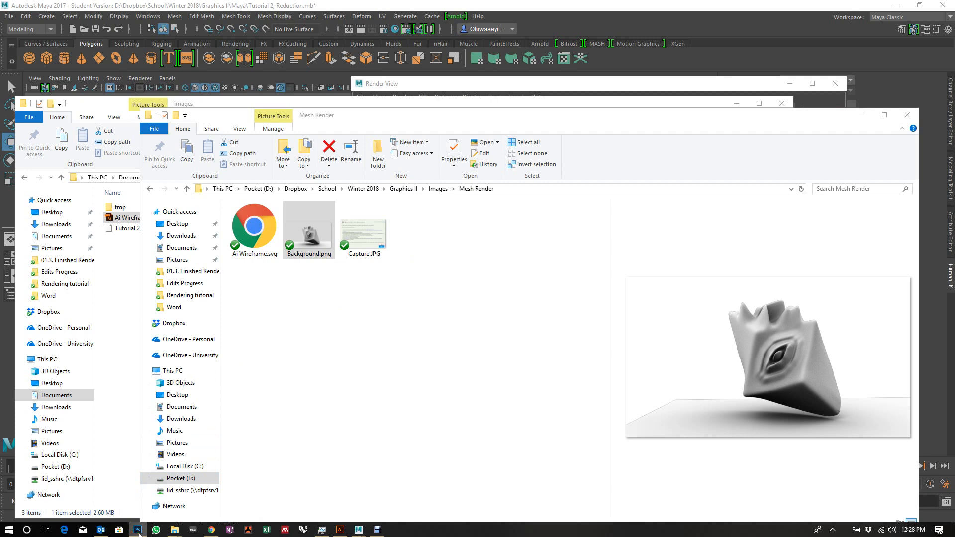
mouse_move(138, 530)
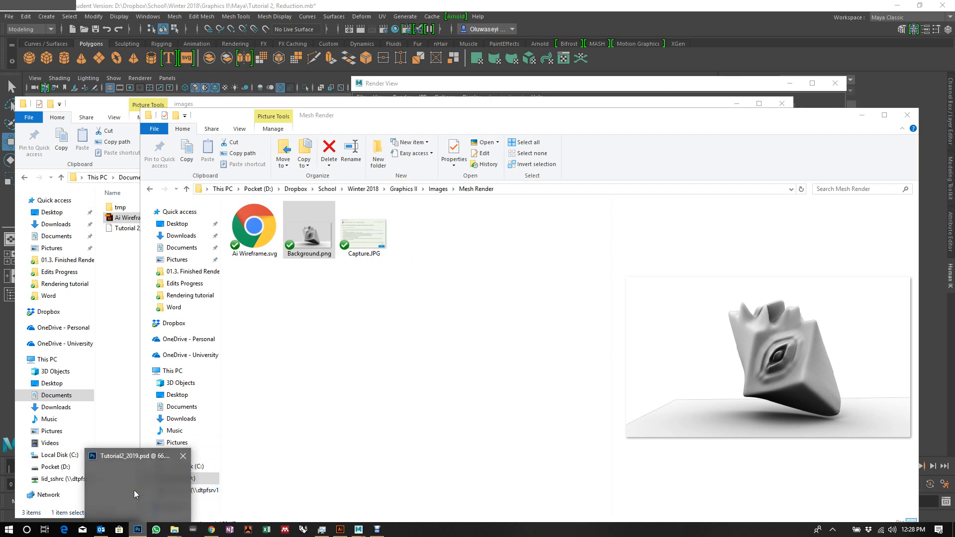
click(134, 491)
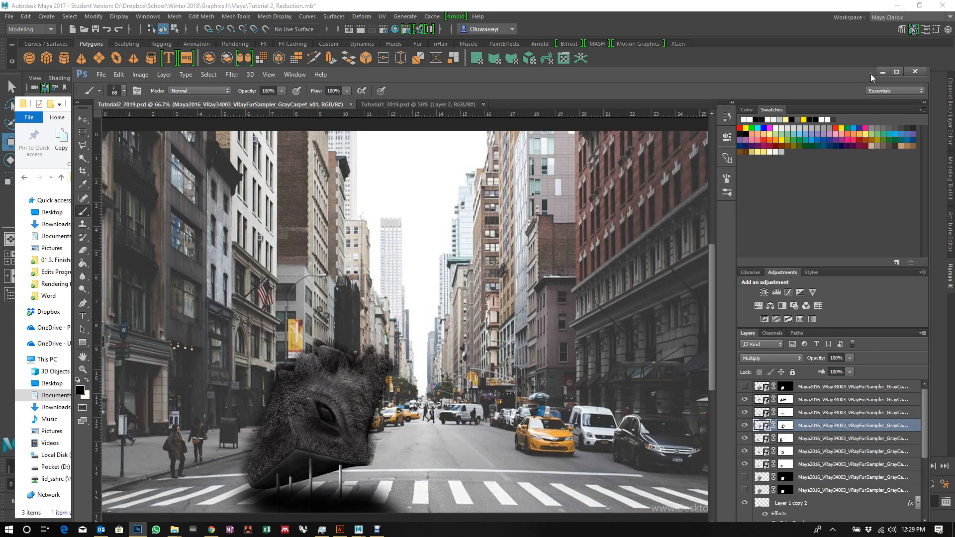
click(897, 72)
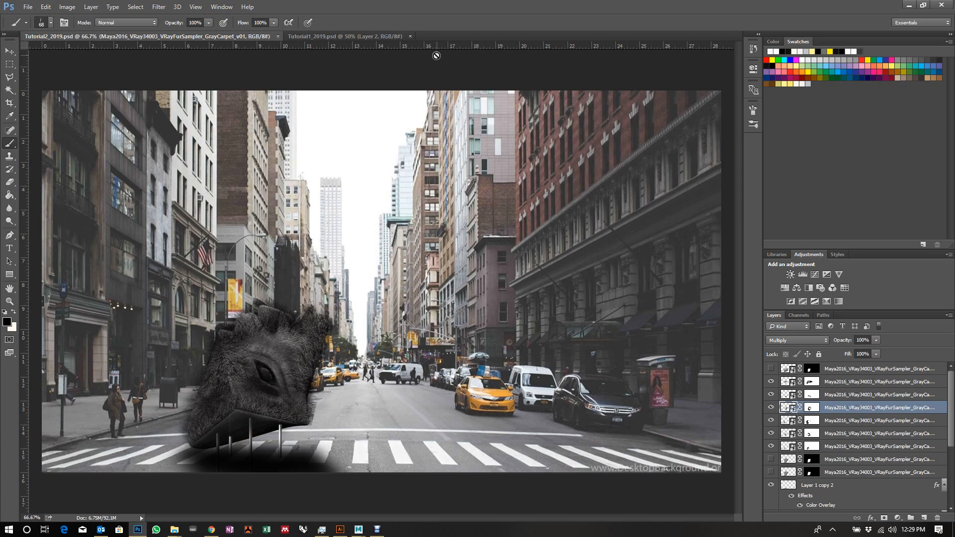
- View the Tutorial1_2019.psd composite, activate the Move tool and return to Tutorial2_2019.psd
click(363, 35)
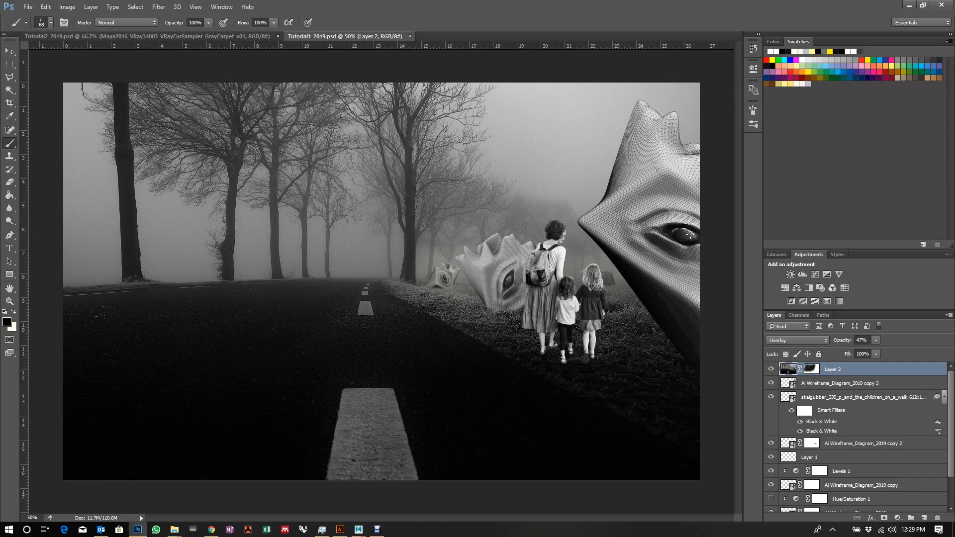
click(14, 51)
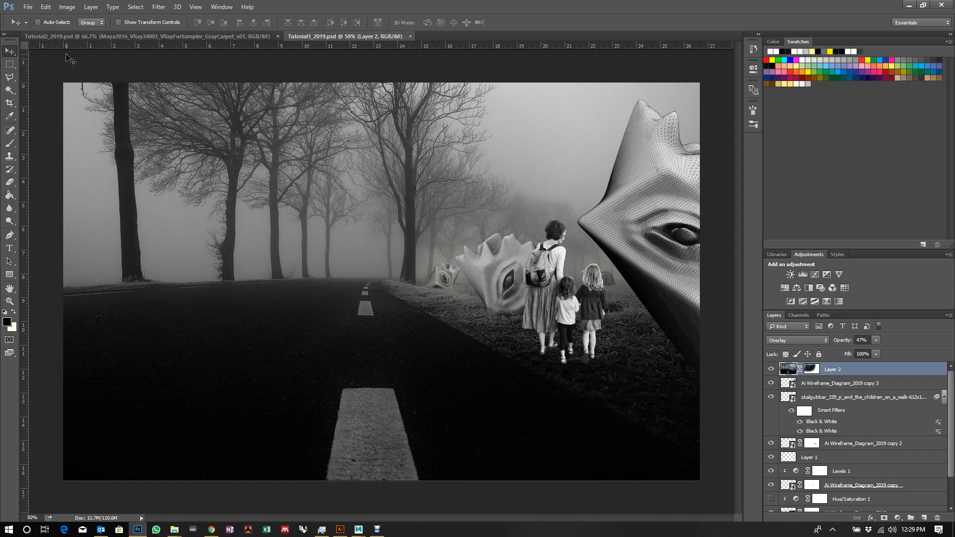
click(144, 37)
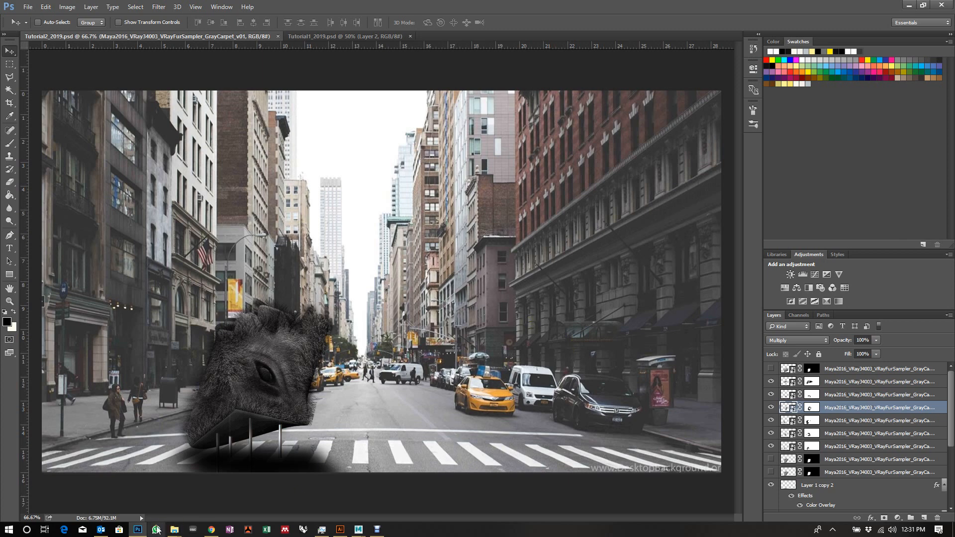
- Switch to File Explorer and open the Rendering tutorial folder inside Graphics II > Images
mouse_move(175, 530)
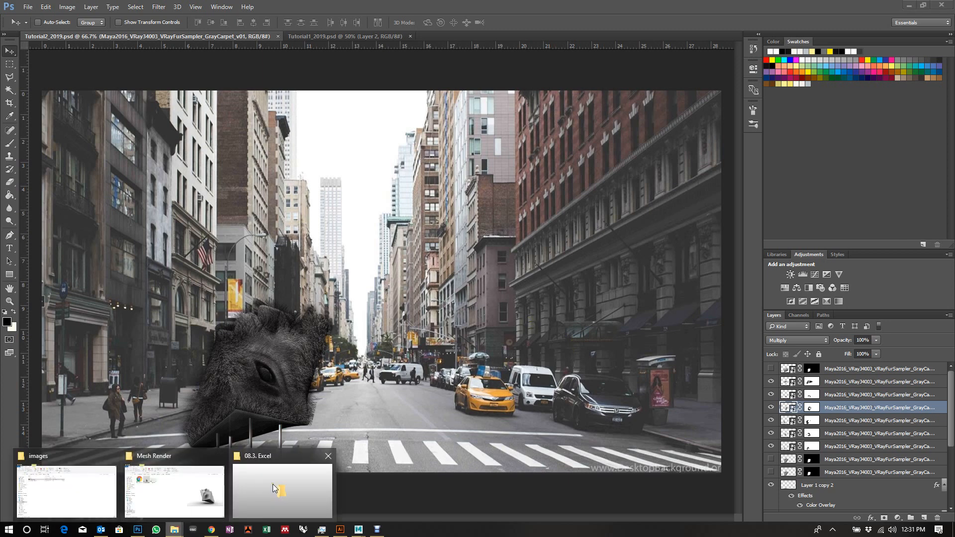
click(112, 479)
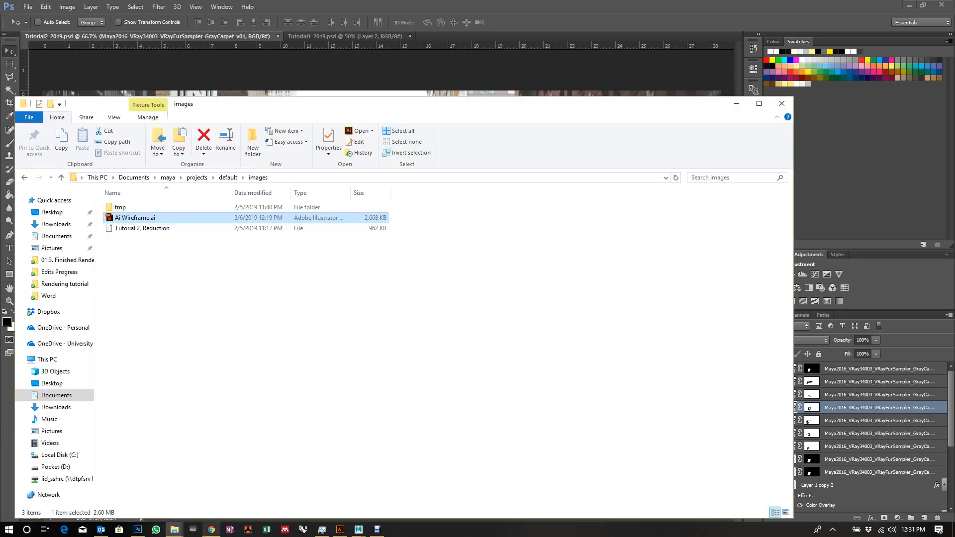
mouse_move(174, 530)
click(184, 498)
click(438, 189)
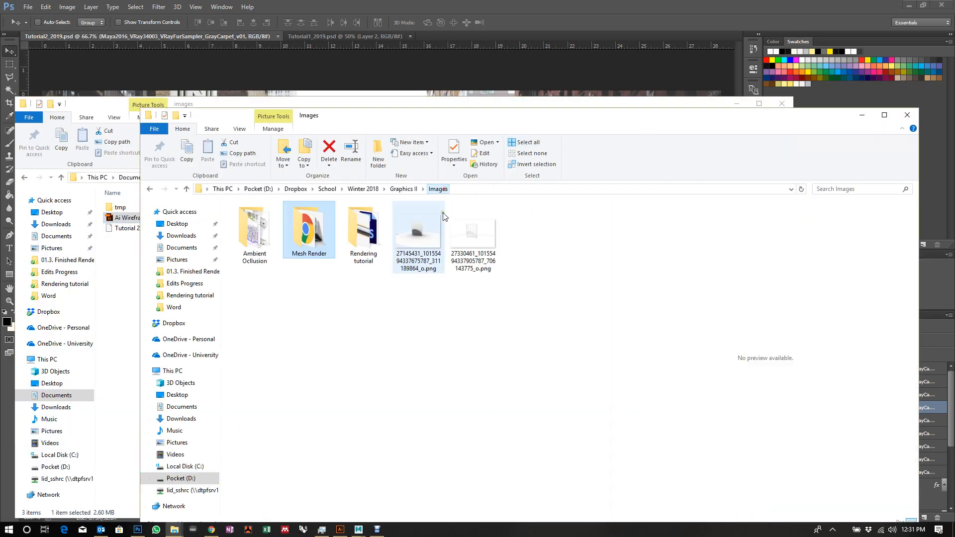
click(363, 230)
double_click(363, 230)
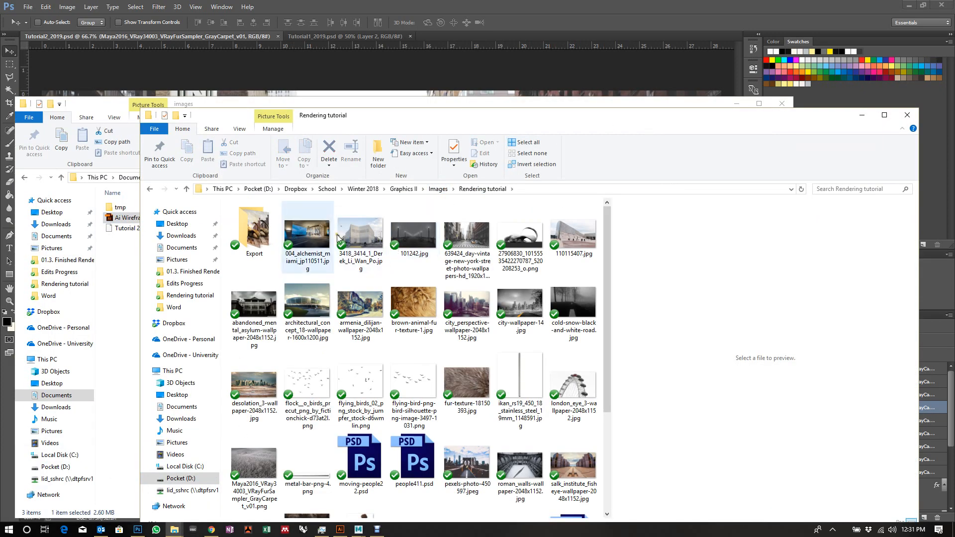
- Browse the background and texture images in the Rendering tutorial folder full size, starting with the 004_alchemist_miami photo, and close the viewer
click(308, 238)
double_click(308, 235)
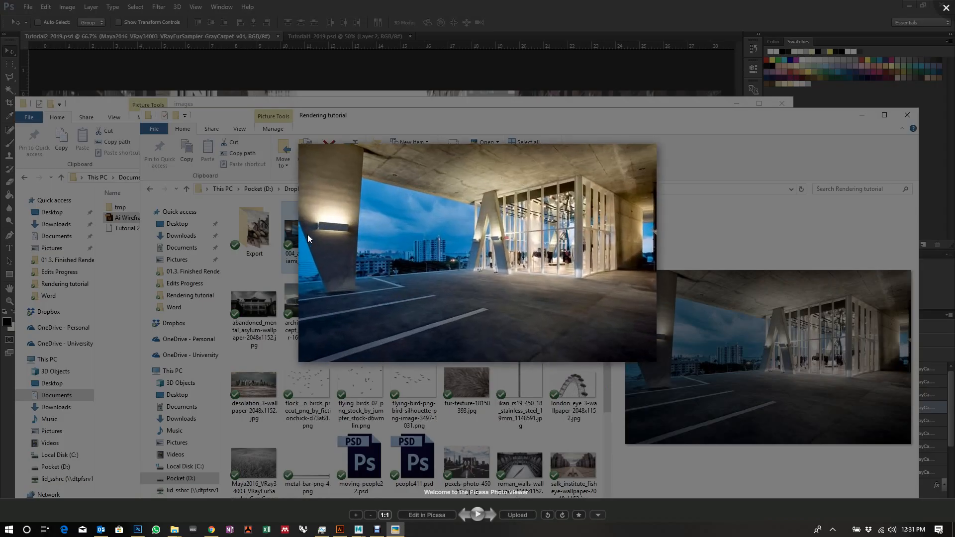
key(Right)
key(Right)
key(Right)
key(Right)
key(Right)
key(Right)
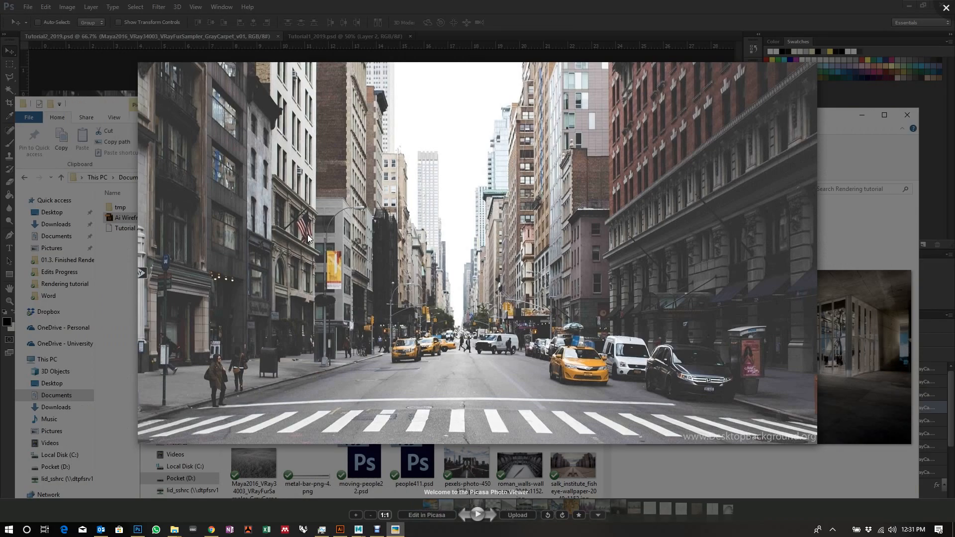
key(Left)
key(Left)
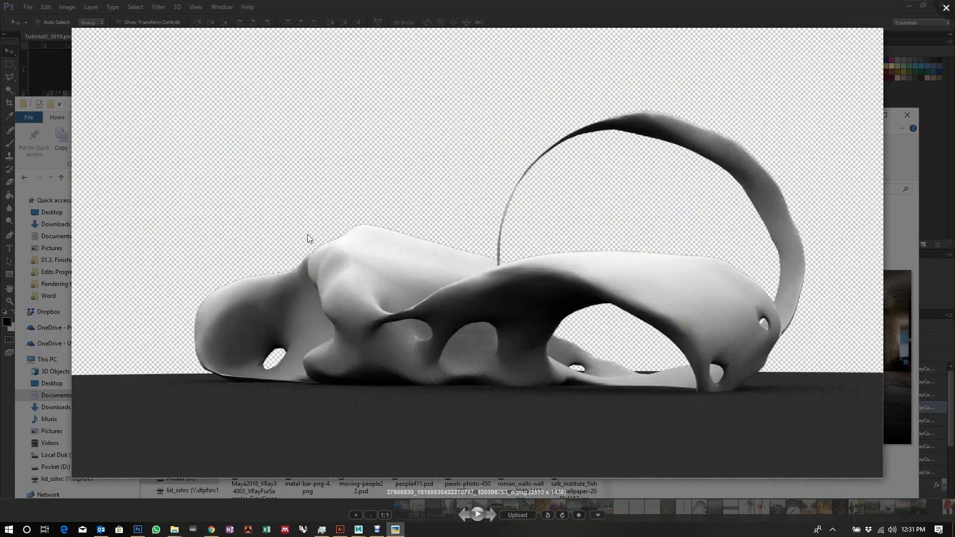
key(Right)
key(Right)
key(Right)
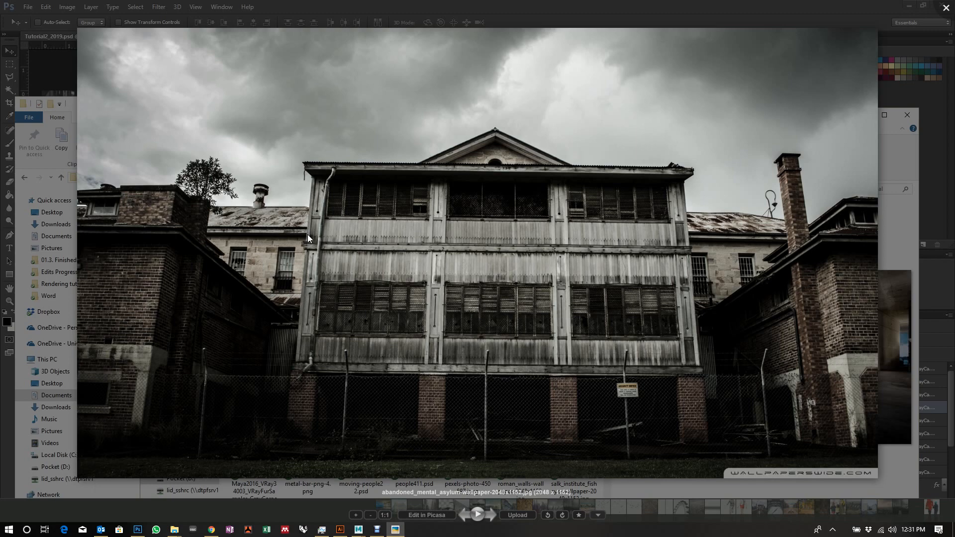
key(Right)
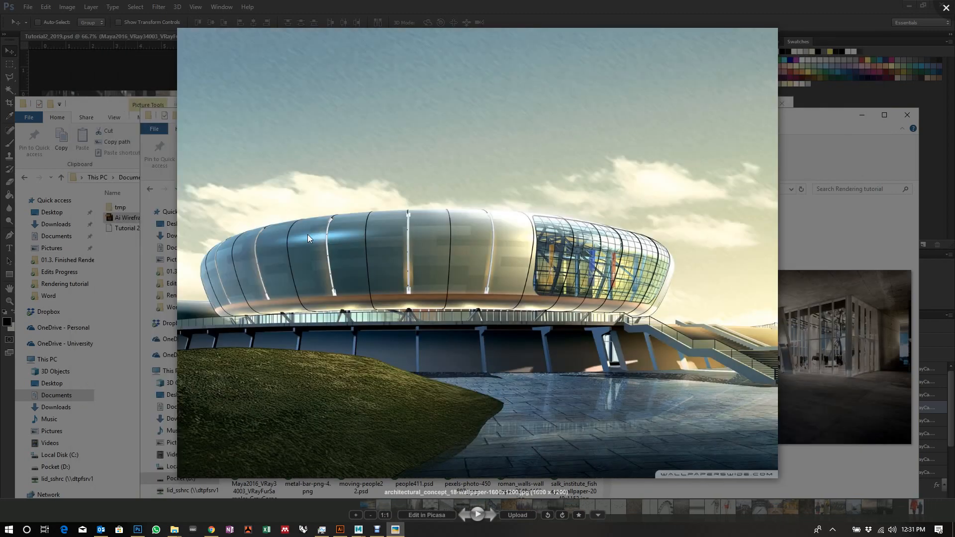
key(Right)
key(Right)
key(Left)
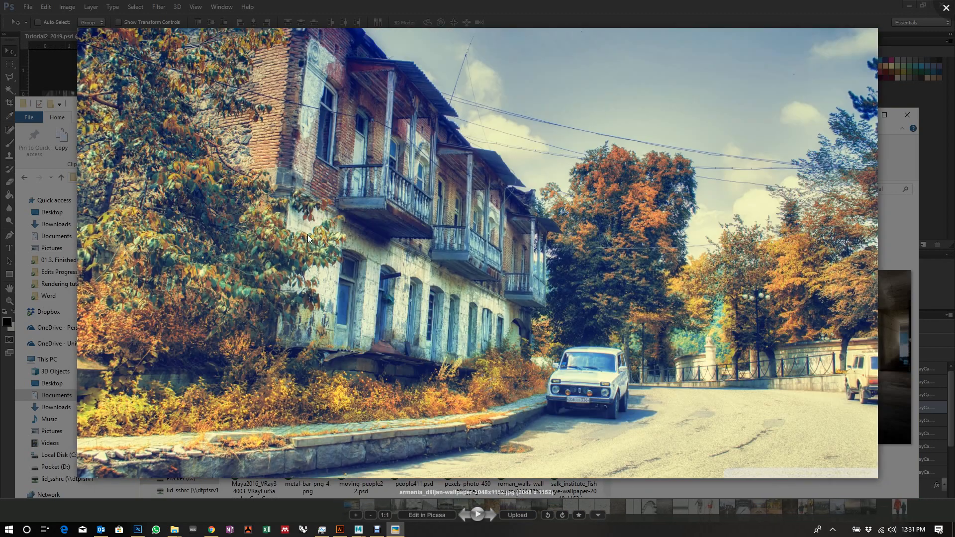
key(Right)
key(Right)
key(Right)
key(Left)
key(Left)
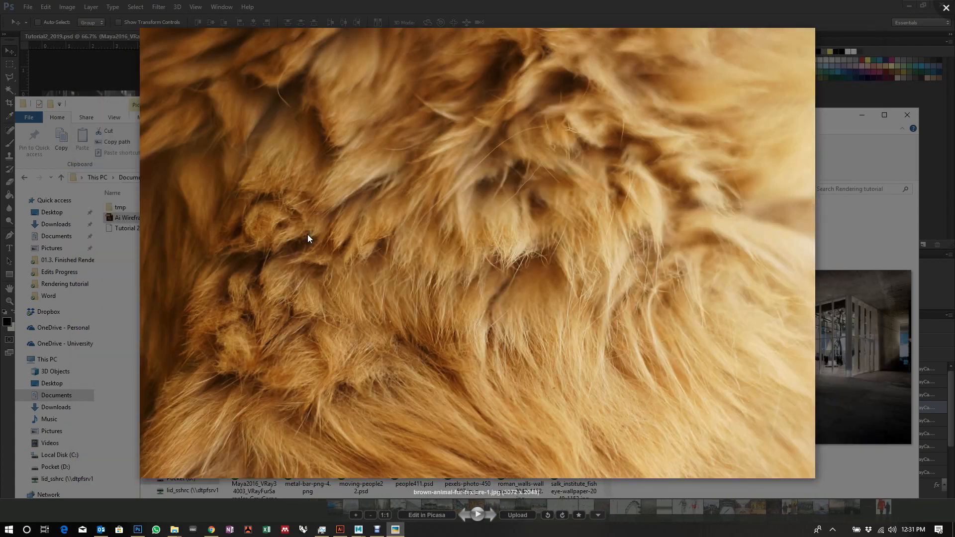
key(Right)
key(Right)
key(Right)
key(Right)
key(Right)
key(Left)
key(Left)
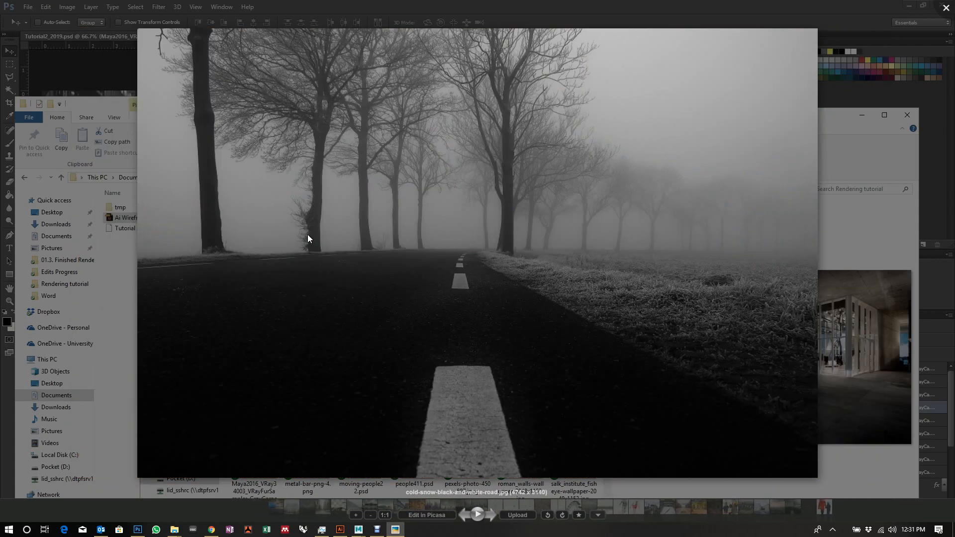
key(Right)
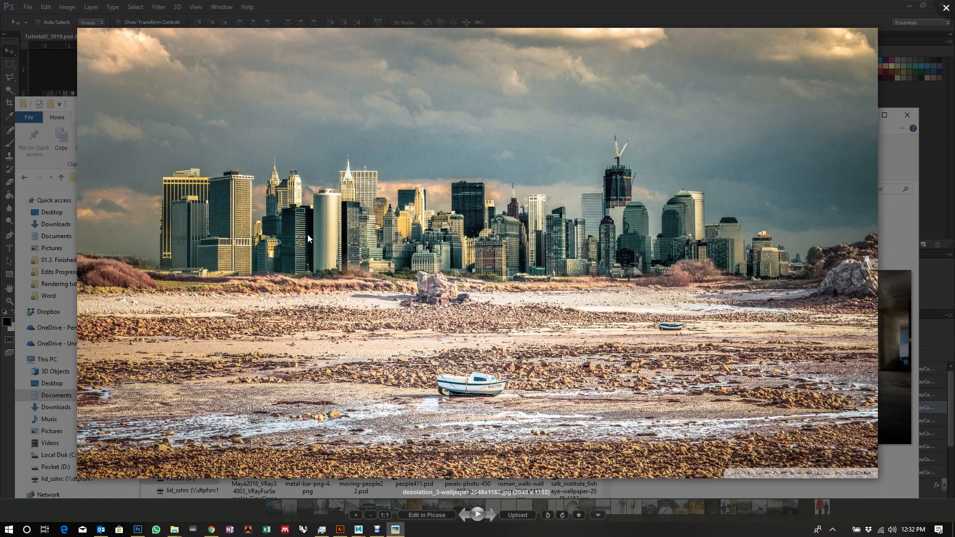
key(Escape)
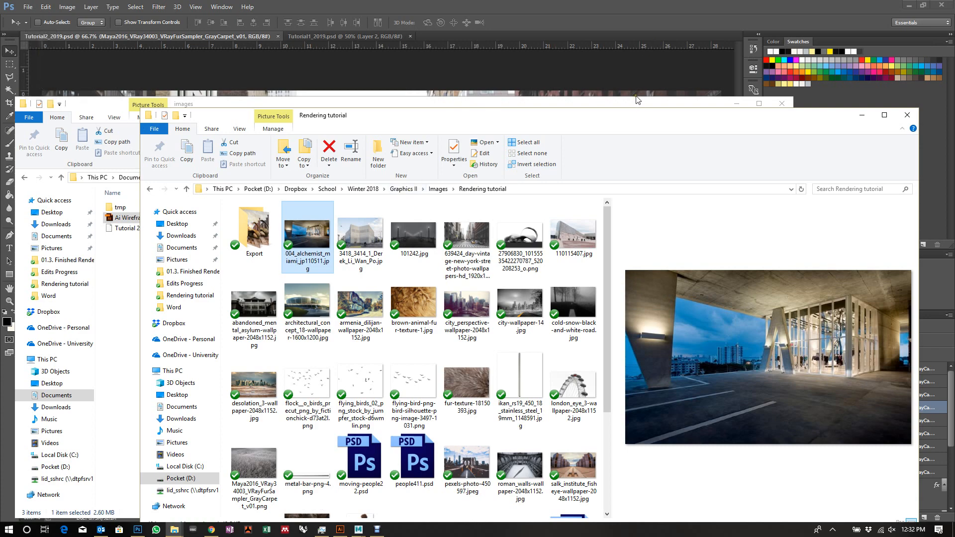
- Move the Rendering tutorial folder window lower and return to Photoshop with Tutorial1_2019.psd in front
drag(667, 120, 676, 185)
click(675, 120)
click(736, 103)
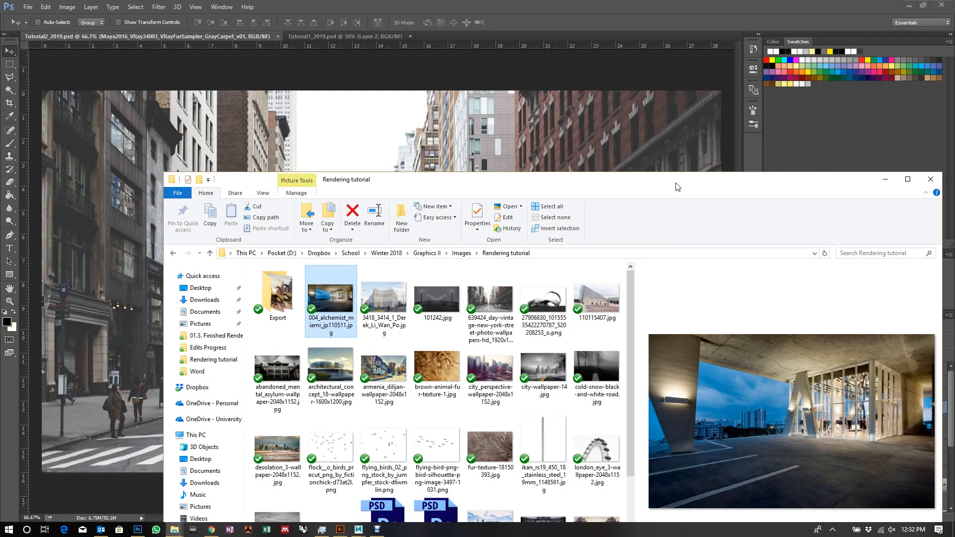
click(674, 67)
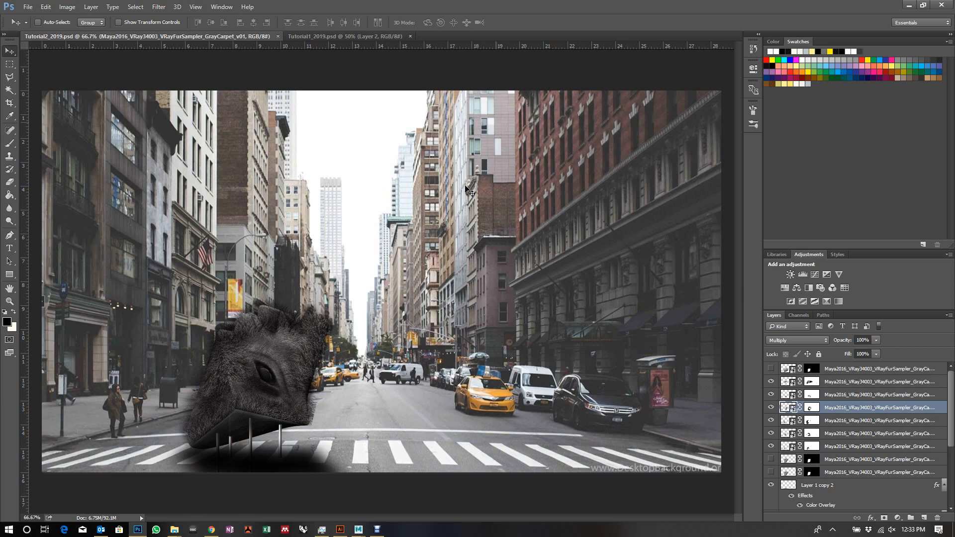
click(347, 39)
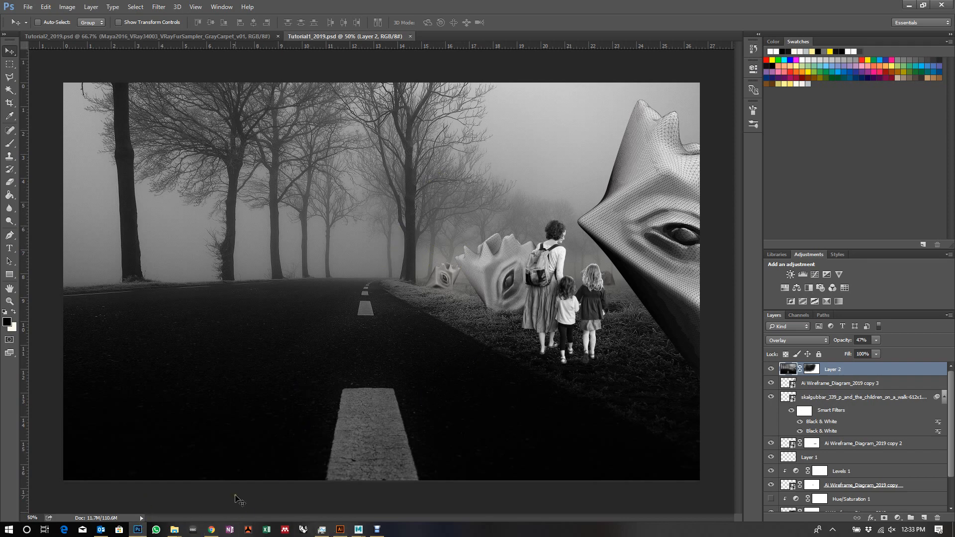
- Open cold-snow-black-and-white-road.jpg from the Rendering tutorial folder as a separate document in Photoshop
mouse_move(174, 528)
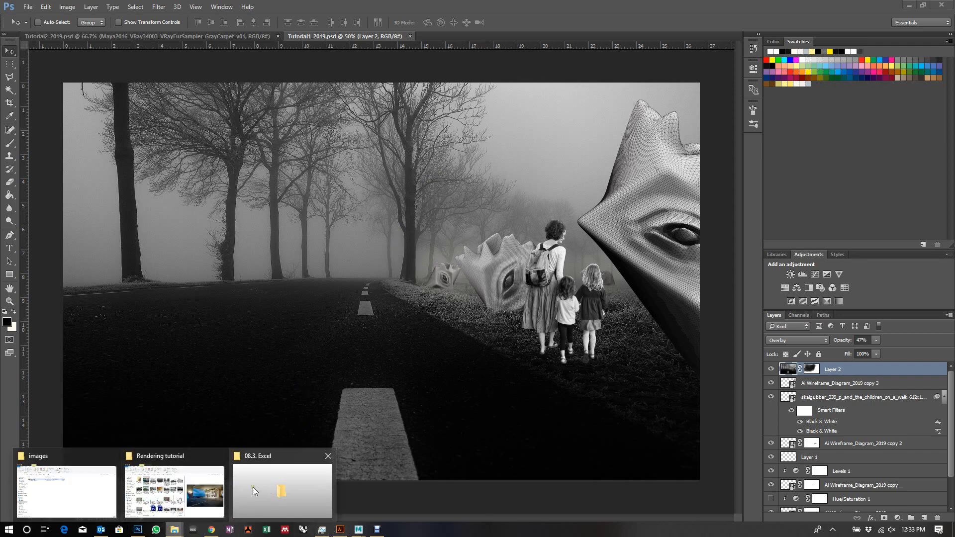
click(204, 488)
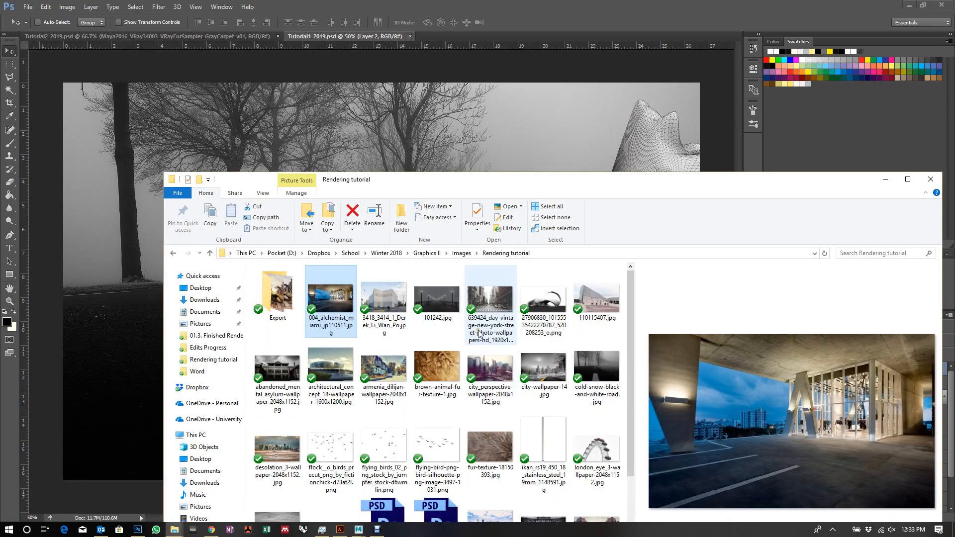
drag(597, 373, 580, 35)
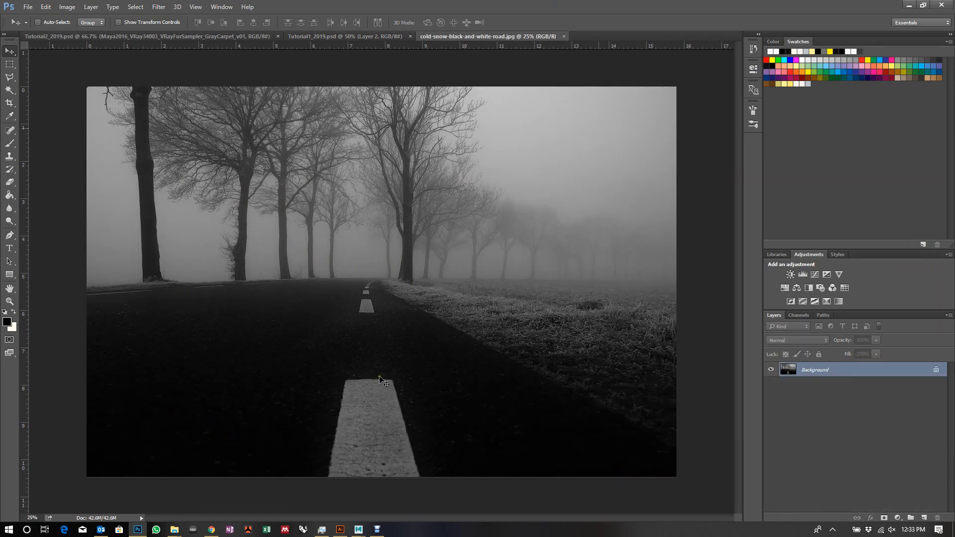
- Browse the Mesh Render and Rendering tutorial folders in File Explorer for a render of the object
mouse_move(174, 532)
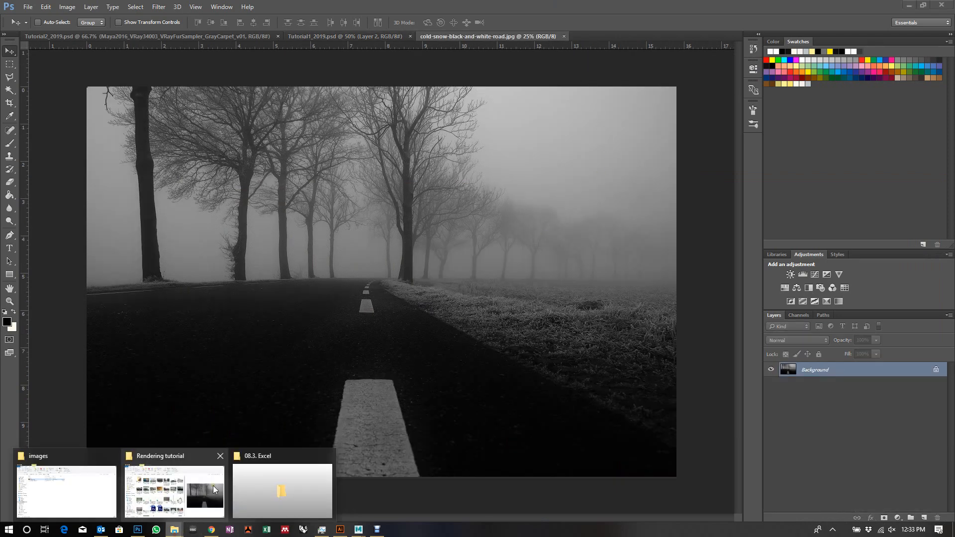
click(172, 493)
click(461, 253)
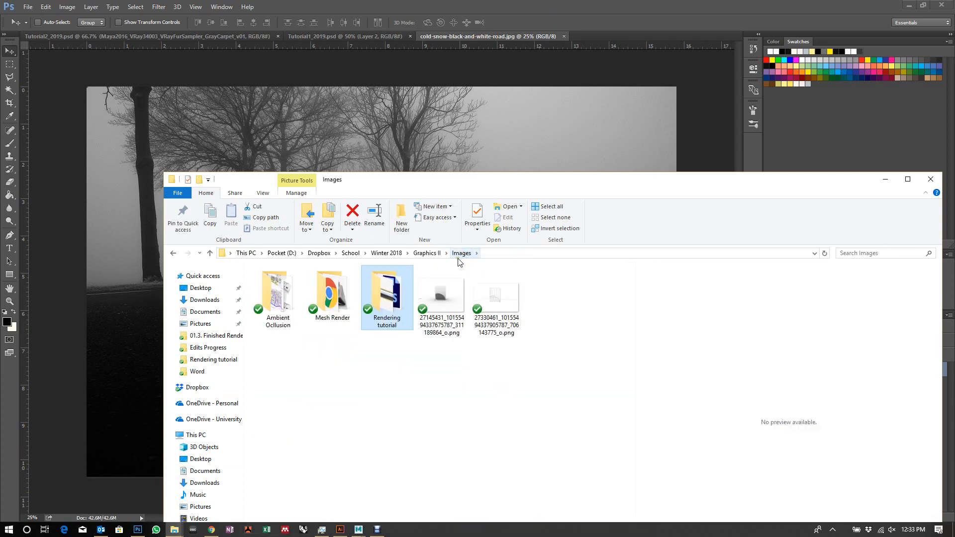
double_click(351, 289)
click(348, 288)
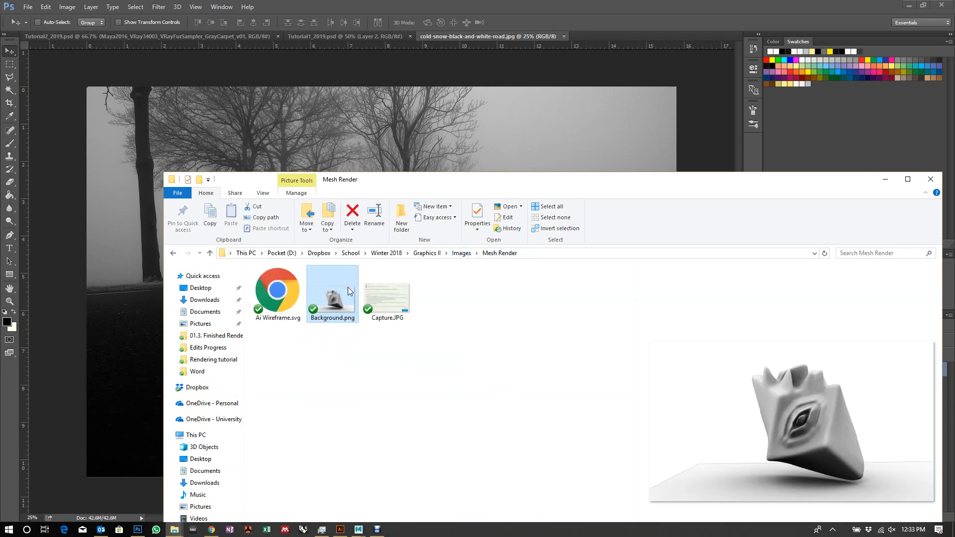
click(462, 254)
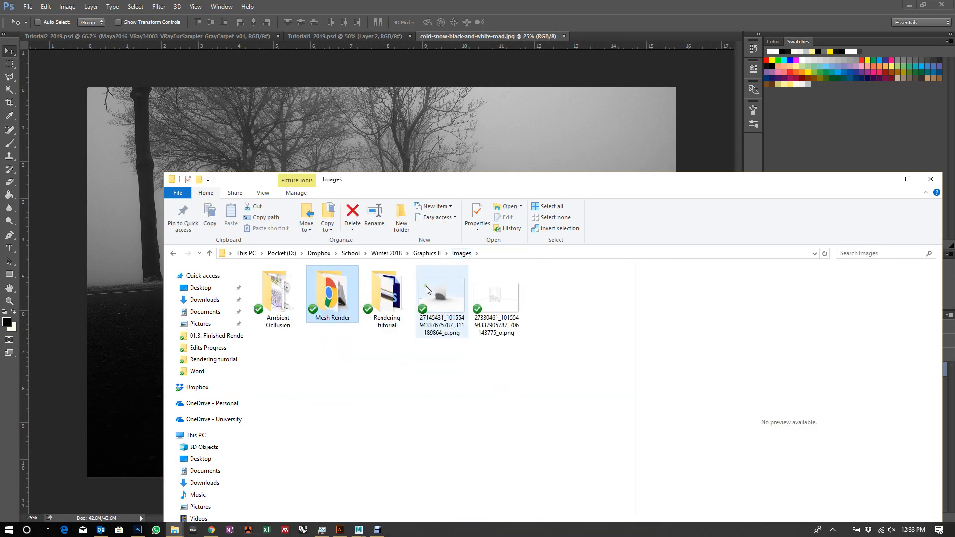
double_click(386, 281)
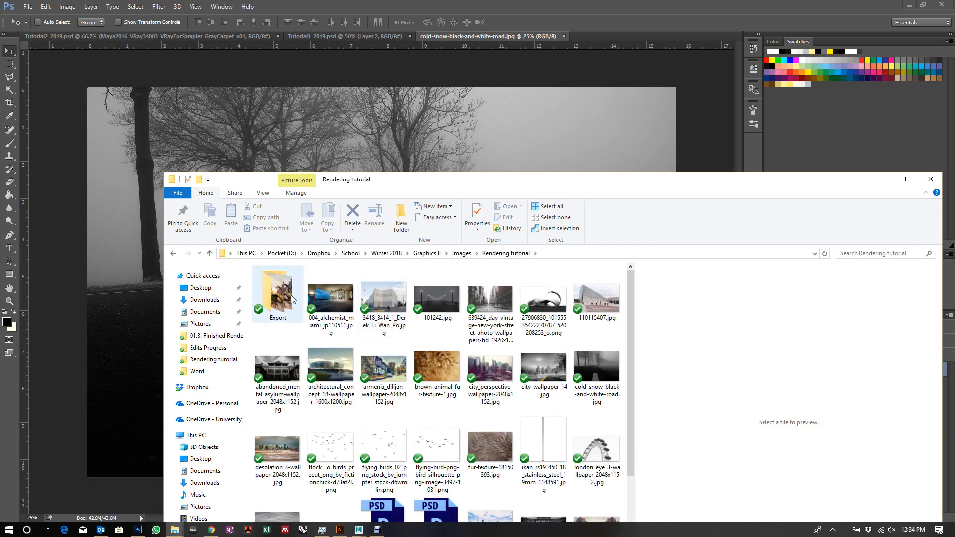
scroll(401, 323, down, 3)
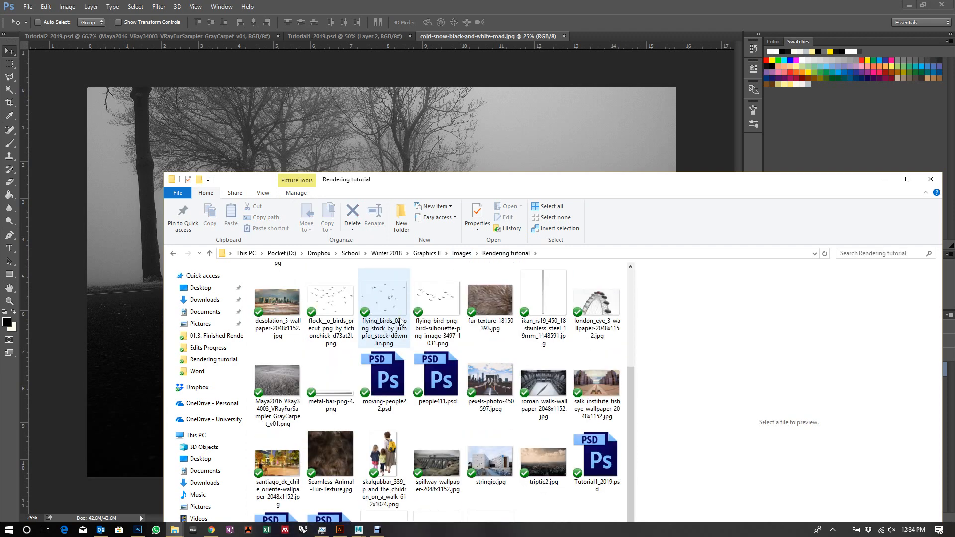
drag(533, 173, 530, 143)
drag(537, 151, 599, 210)
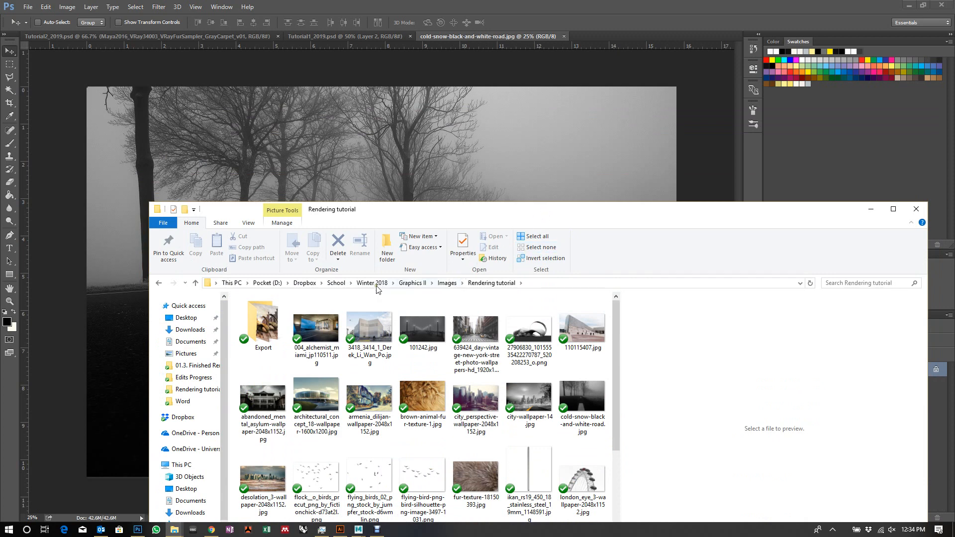
- View Background.png from the Mesh Render folder at full size and close the preview
click(447, 283)
double_click(321, 331)
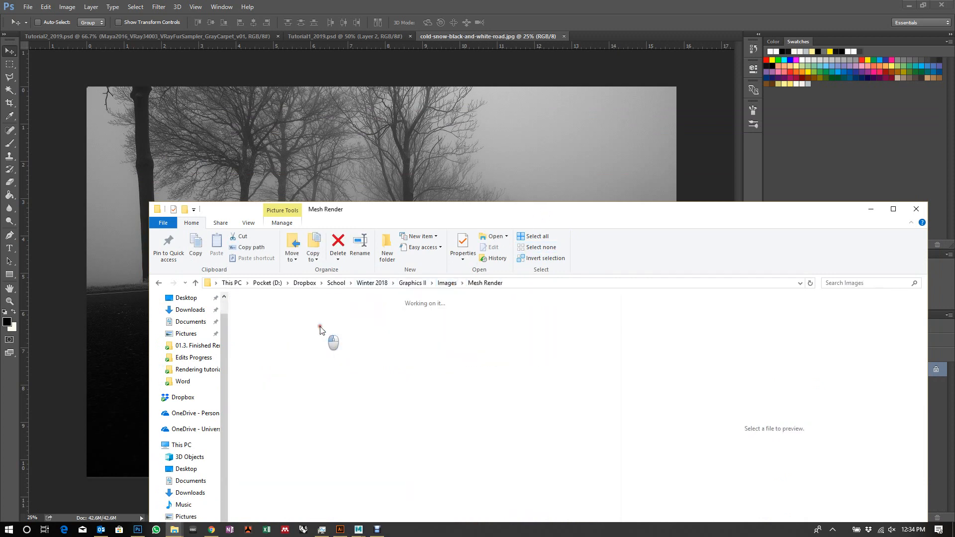
double_click(335, 326)
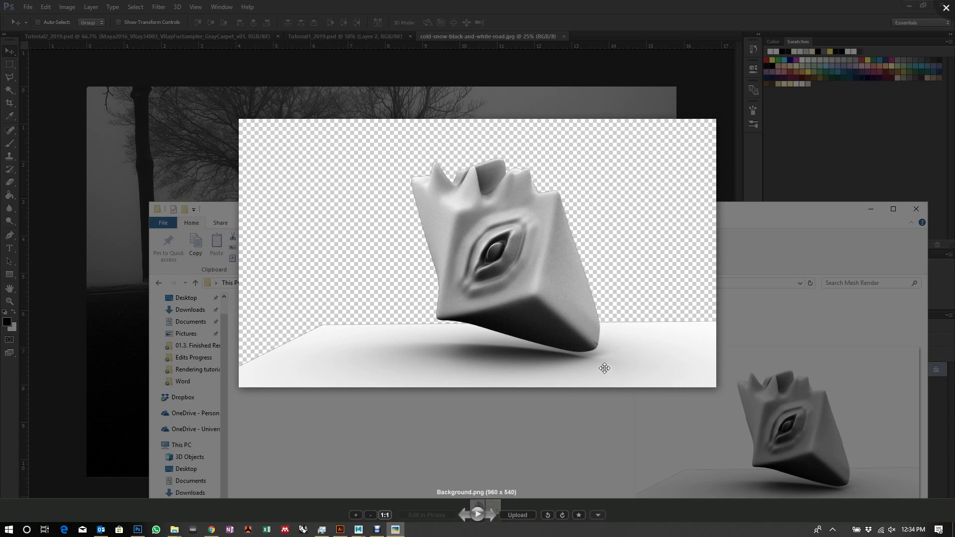
click(943, 7)
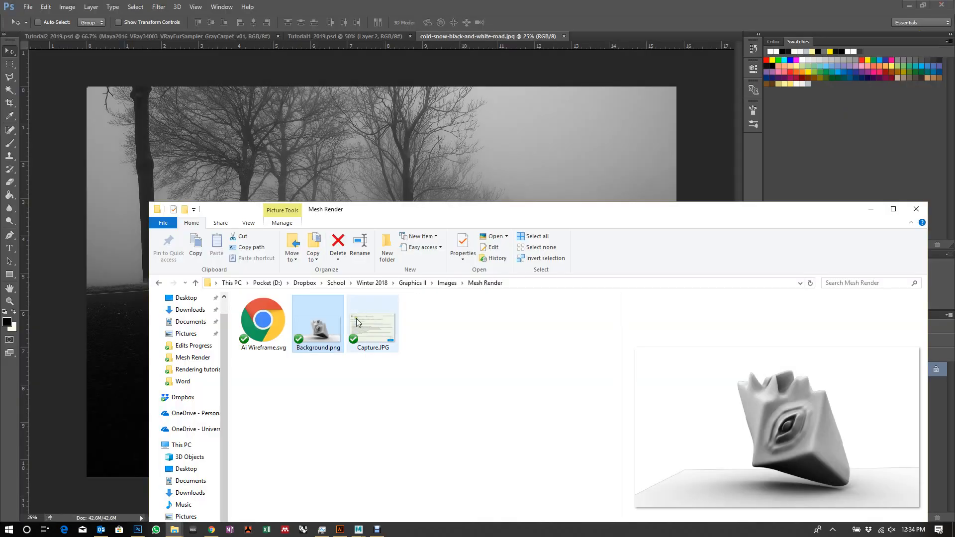
- Place Ai Wireframe_Diagram_2019.ai from the Graphics II Ai folder into the road photo, cropped to its bounding box, and scale it to about 113%
click(448, 285)
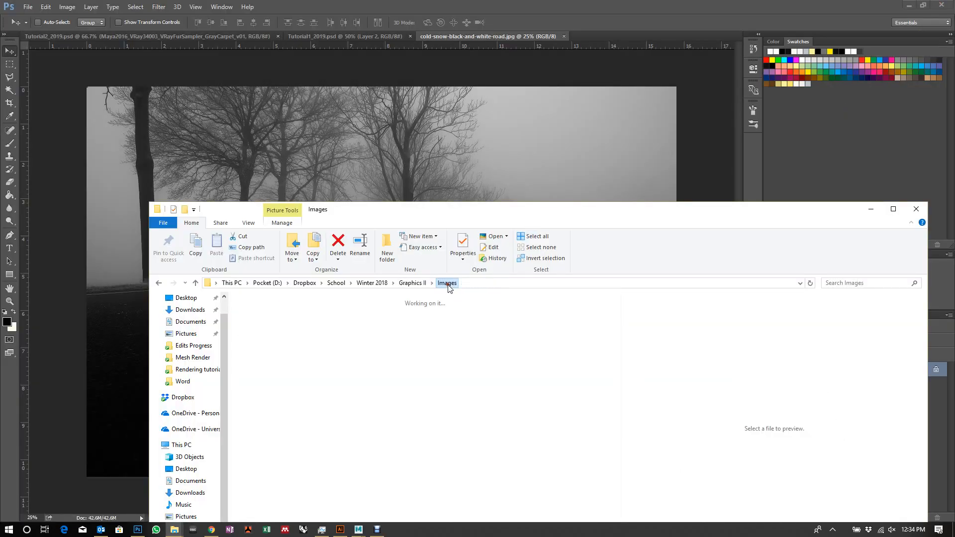
click(418, 284)
double_click(279, 314)
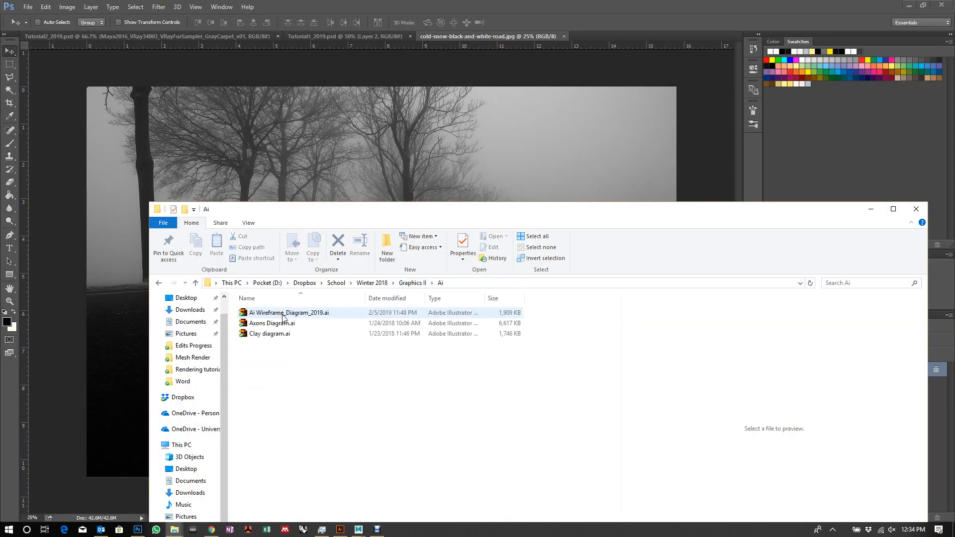
click(359, 313)
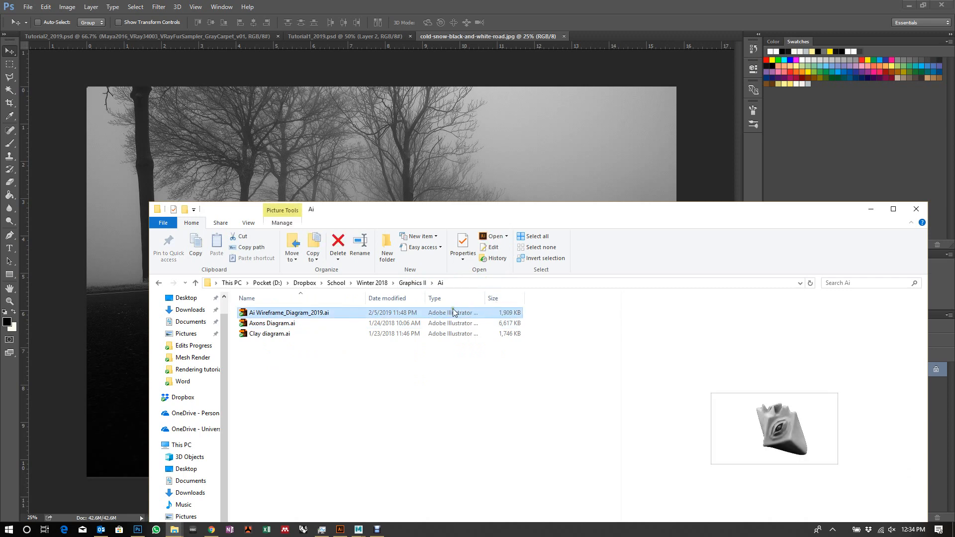
click(576, 168)
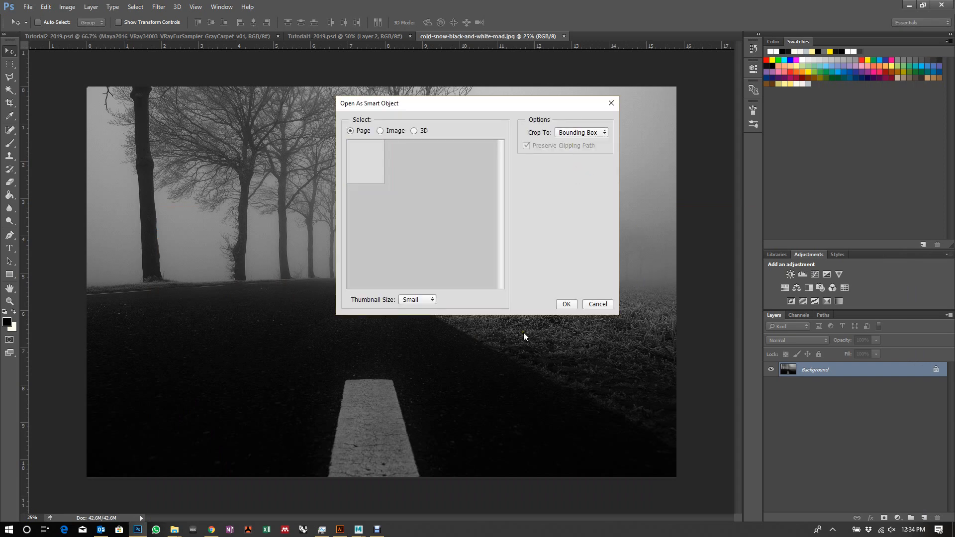
click(566, 304)
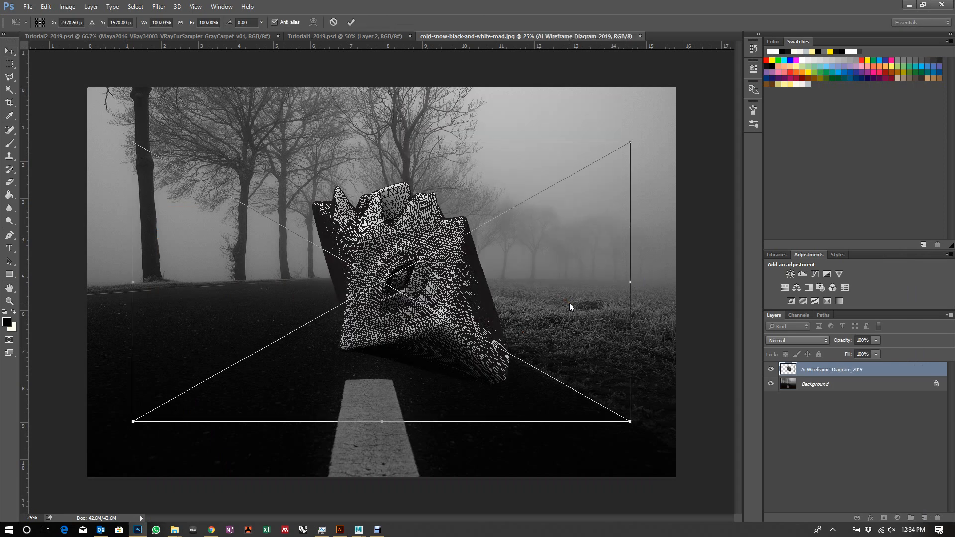
drag(630, 422, 664, 441)
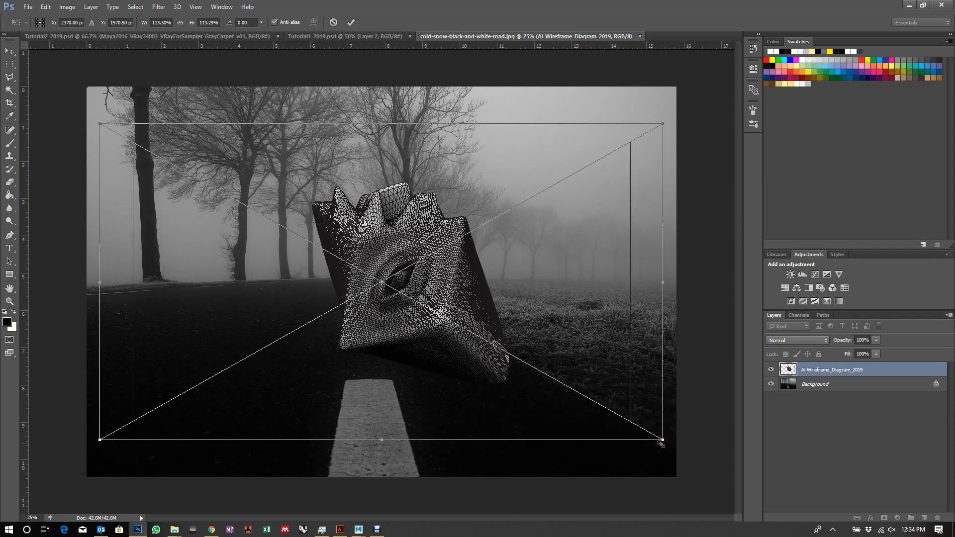
key(Return)
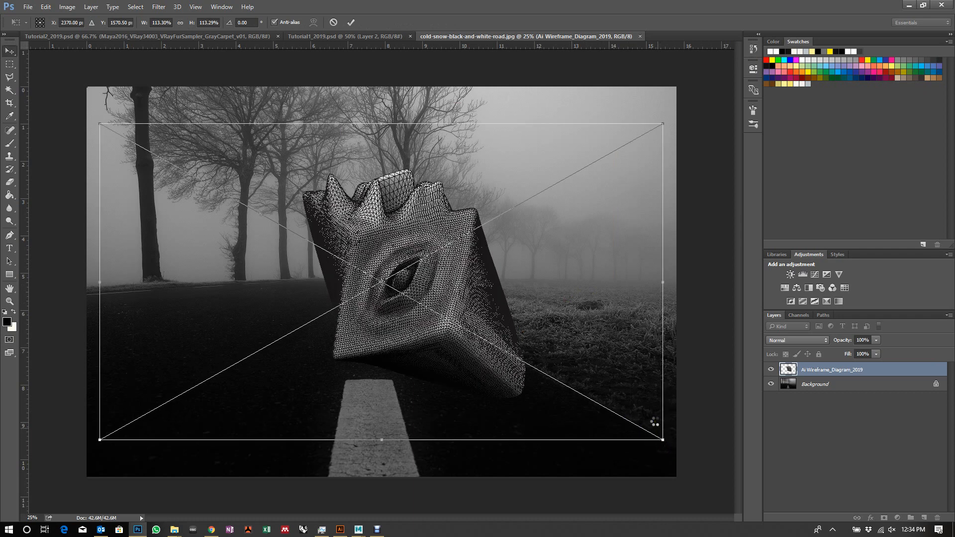
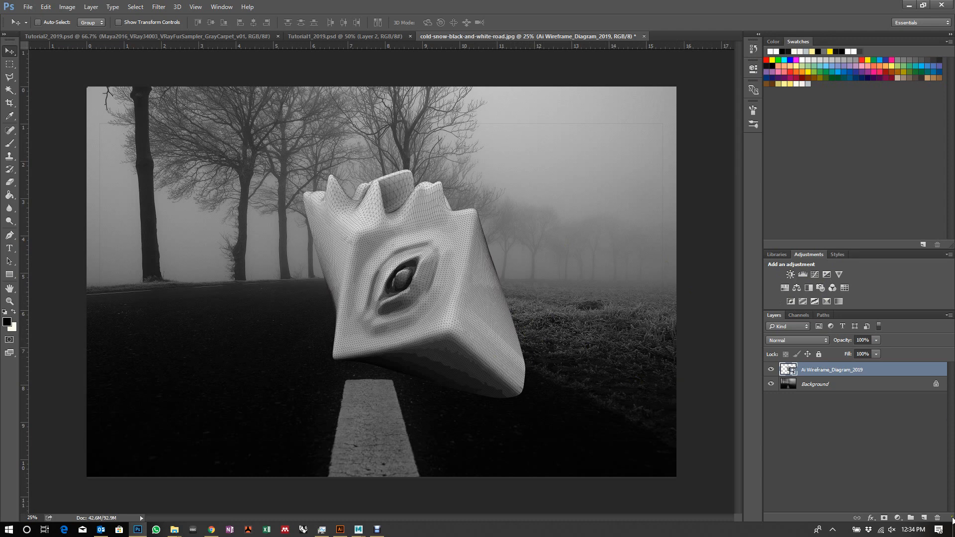
- Duplicate the Ai Wireframe_Diagram_2019 layer three times and hide the three copies
click(861, 406)
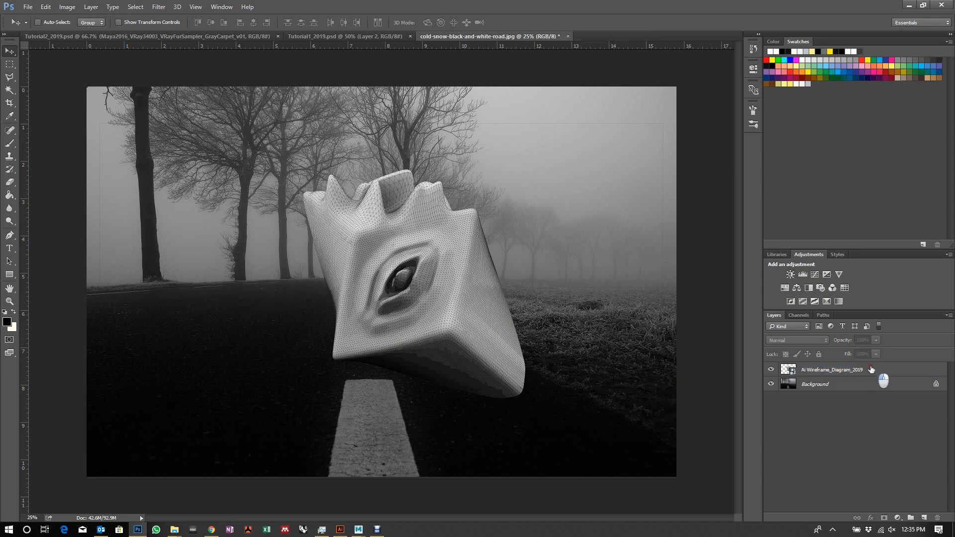
click(871, 369)
key(ctrl+j)
key(ctrl+j)
key(ctrl+j)
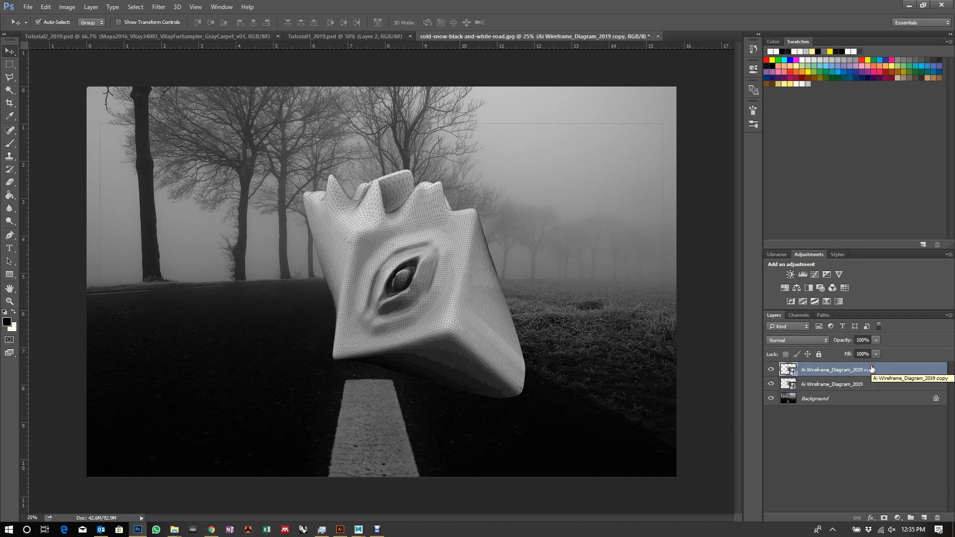
click(884, 413)
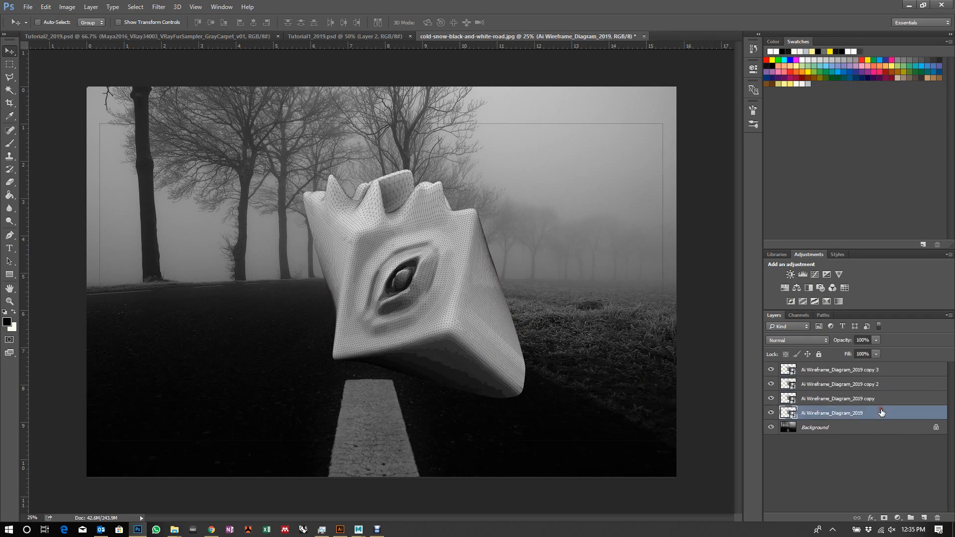
drag(771, 384, 771, 409)
click(771, 410)
click(771, 369)
click(771, 413)
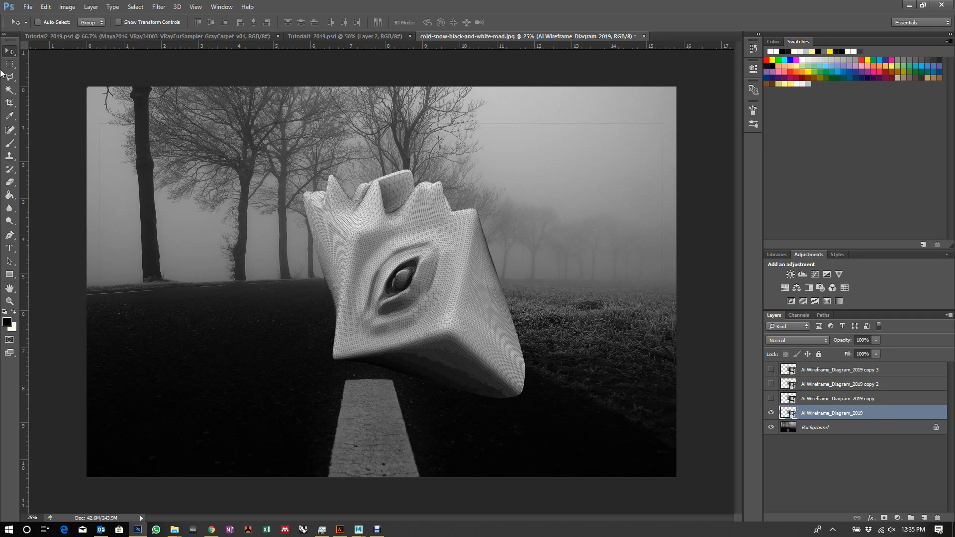
- Delete the three hidden copies of the wireframe layer
click(912, 401)
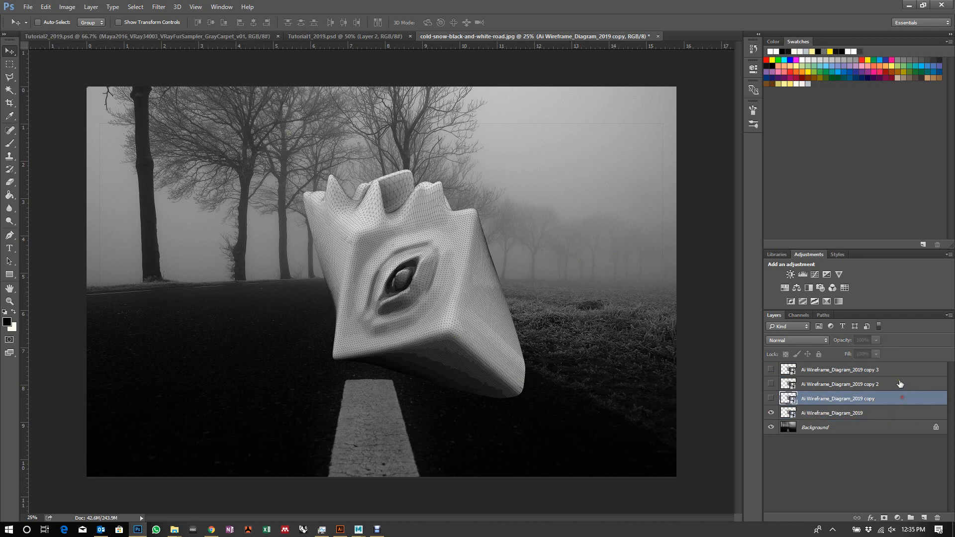
shift+click(912, 372)
key(Delete)
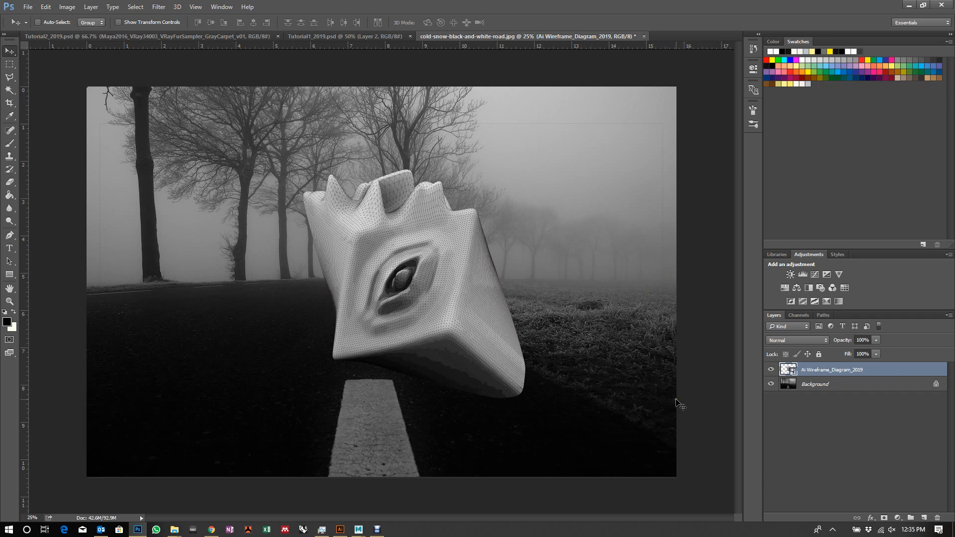
- Add a layer mask to the Ai Wireframe_Diagram_2019 layer and set up a soft round black brush of 343 px
click(886, 518)
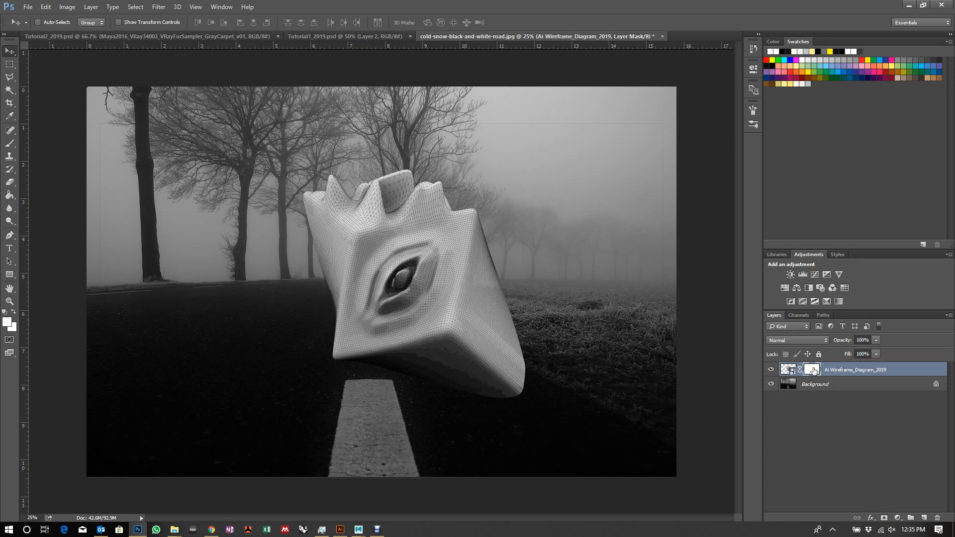
click(10, 143)
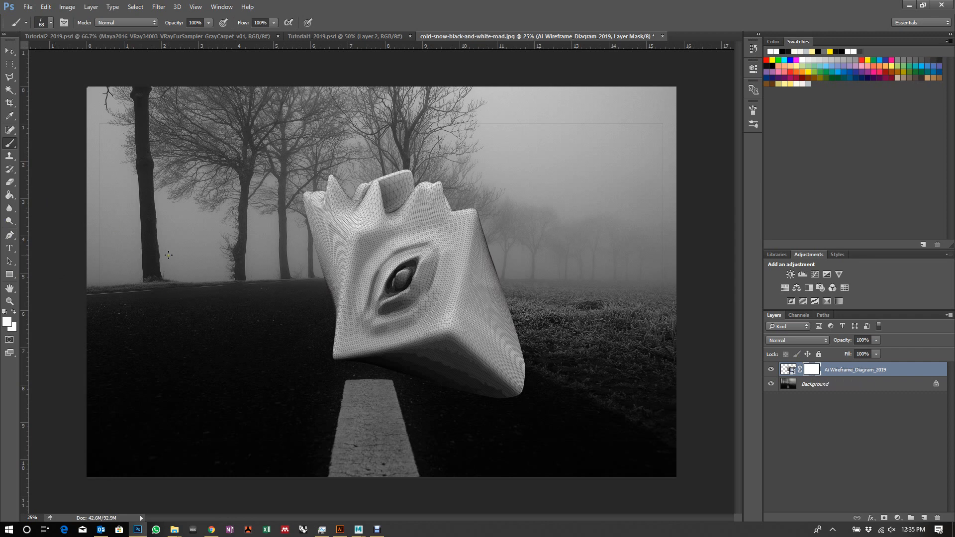
click(790, 52)
right_click(278, 174)
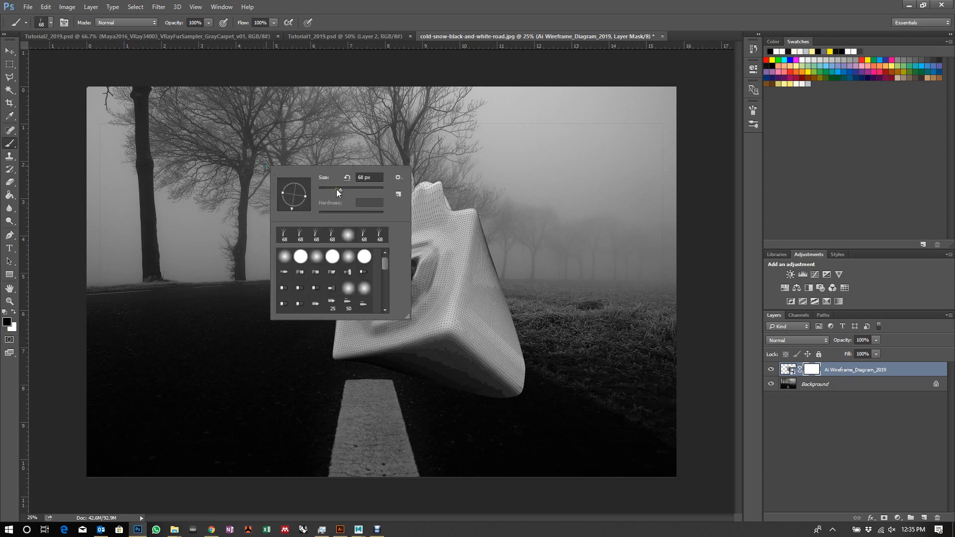
drag(368, 190, 371, 190)
click(520, 178)
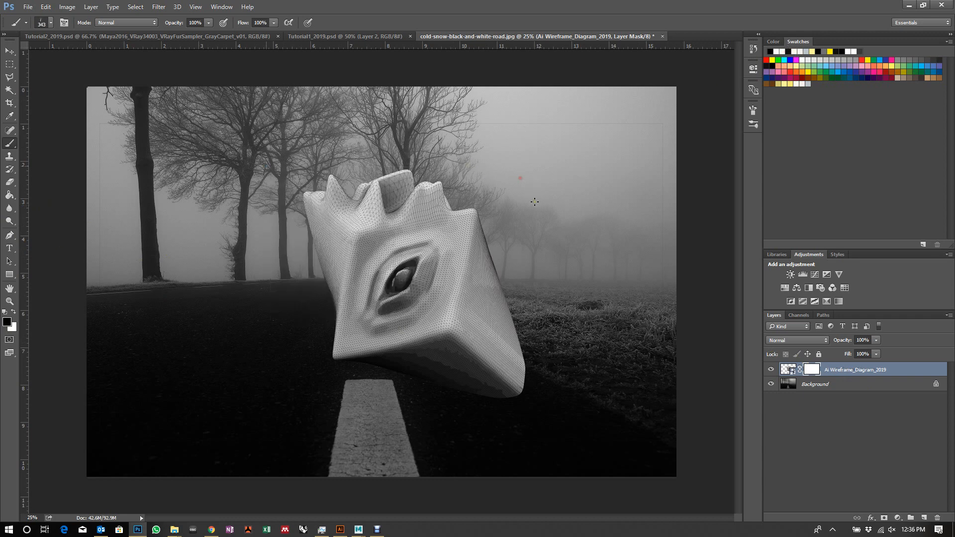
right_click(518, 234)
click(515, 298)
click(484, 160)
- Try hiding the object's right side by painting black on the mask, and restore it by painting white
mouse_move(472, 227)
mouse_down()
mouse_move(455, 251)
mouse_move(490, 230)
mouse_move(533, 232)
mouse_move(465, 307)
mouse_move(495, 290)
mouse_move(469, 319)
mouse_move(473, 331)
mouse_move(502, 306)
mouse_up()
click(13, 312)
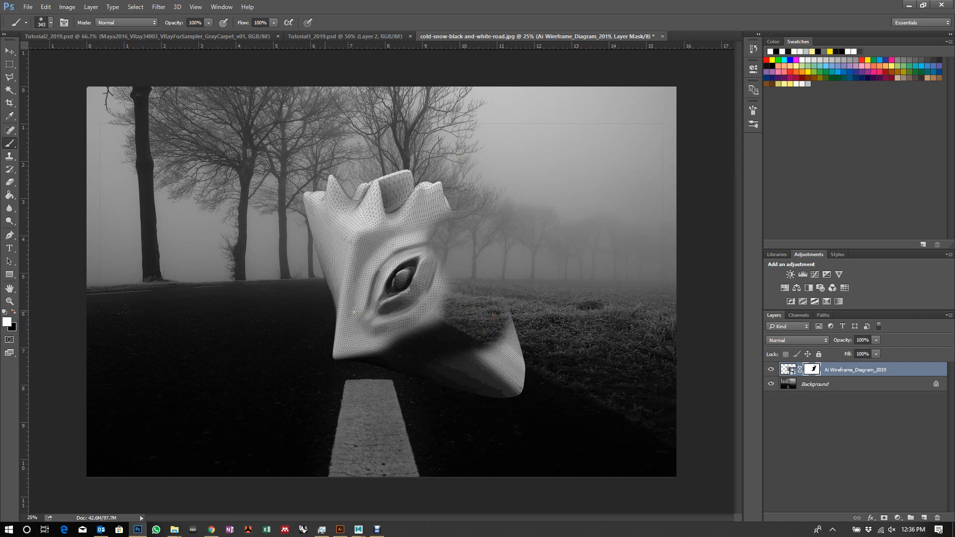
mouse_move(400, 344)
mouse_down()
mouse_move(466, 312)
mouse_move(514, 311)
mouse_move(514, 329)
mouse_move(428, 304)
mouse_move(475, 273)
mouse_move(484, 236)
mouse_move(404, 280)
mouse_move(408, 247)
mouse_move(464, 213)
mouse_move(420, 204)
mouse_up()
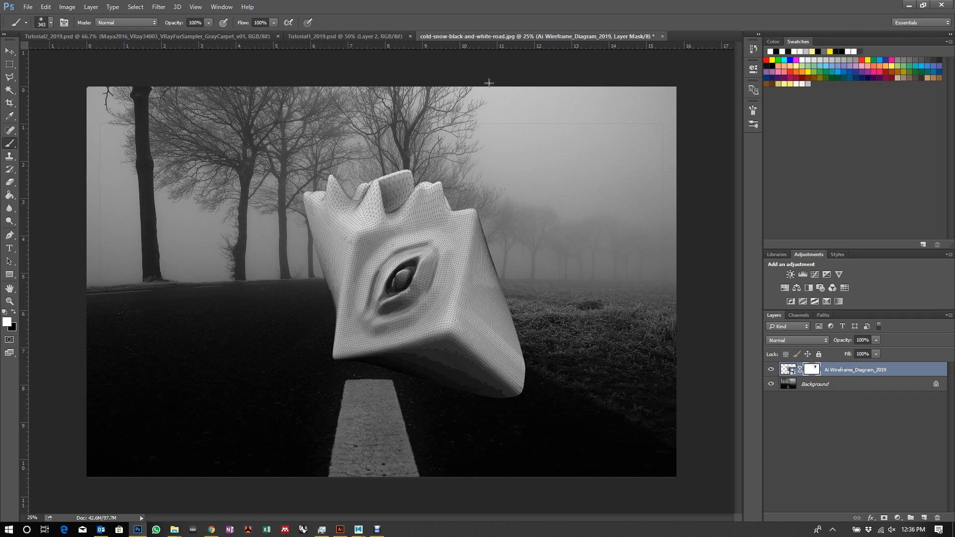
- Paint black on the layer mask around the object to hide the thin frame lines of the placed artwork
click(13, 311)
drag(347, 120, 366, 121)
mouse_move(268, 123)
mouse_down()
mouse_move(656, 130)
mouse_move(628, 125)
mouse_move(661, 113)
mouse_move(706, 120)
mouse_up()
mouse_move(666, 296)
mouse_down()
mouse_move(643, 337)
mouse_move(648, 452)
mouse_move(663, 422)
mouse_move(637, 449)
mouse_move(451, 413)
mouse_move(408, 417)
mouse_up()
mouse_move(653, 354)
mouse_down()
mouse_move(651, 384)
mouse_move(658, 155)
mouse_move(651, 457)
mouse_move(133, 433)
mouse_move(131, 164)
mouse_move(115, 412)
mouse_move(99, 297)
mouse_move(111, 203)
mouse_up()
click(10, 51)
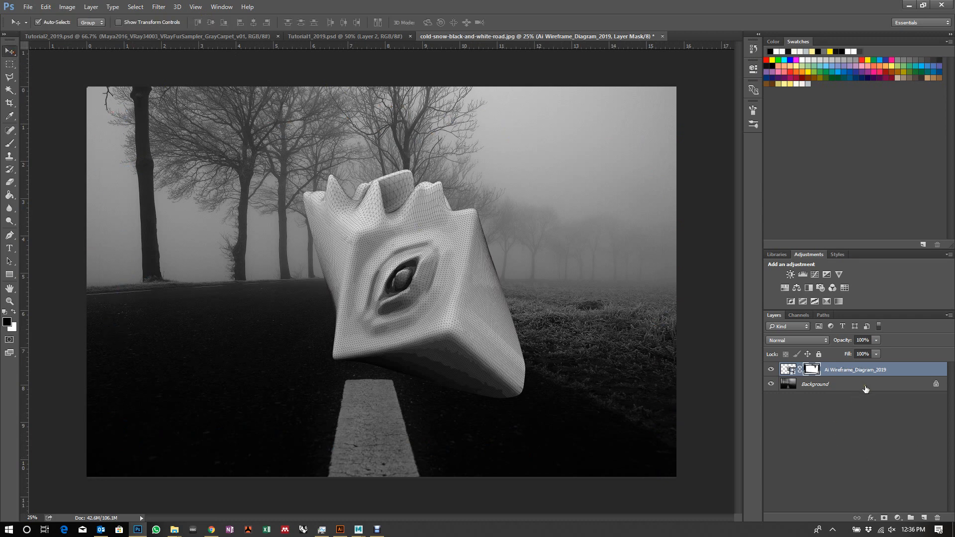
- Duplicate the masked wireframe layer three times and hide the three copies
key(ctrl+j)
key(ctrl+j)
key(ctrl+j)
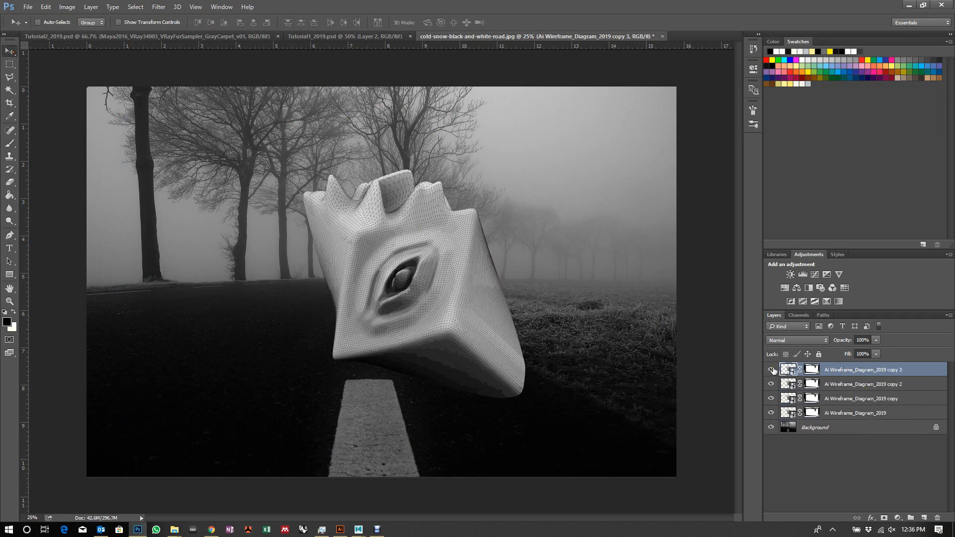
drag(771, 370, 772, 399)
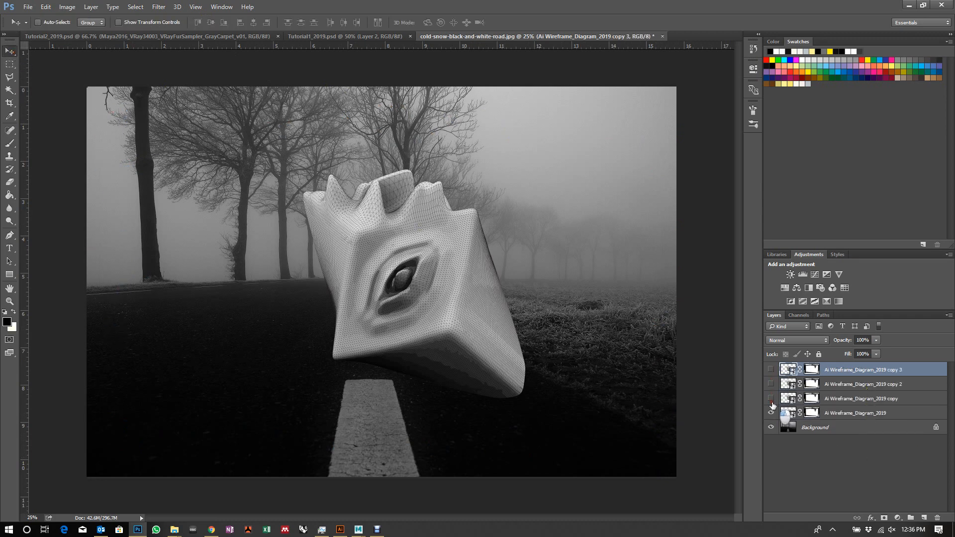
- Scale the original Ai Wireframe_Diagram_2019 object down to a tiny size and place it over the distant field right of the road
click(916, 418)
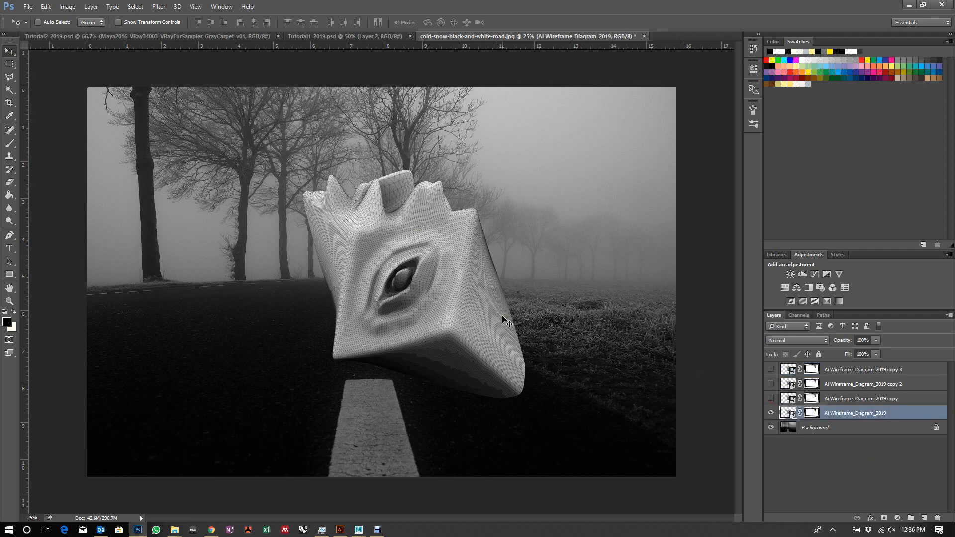
key(ctrl+t)
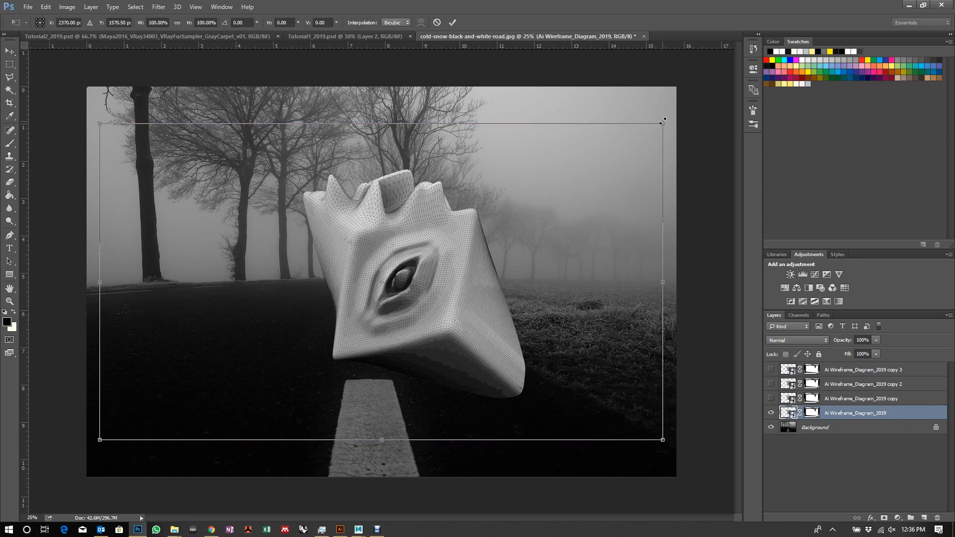
drag(662, 121, 438, 262)
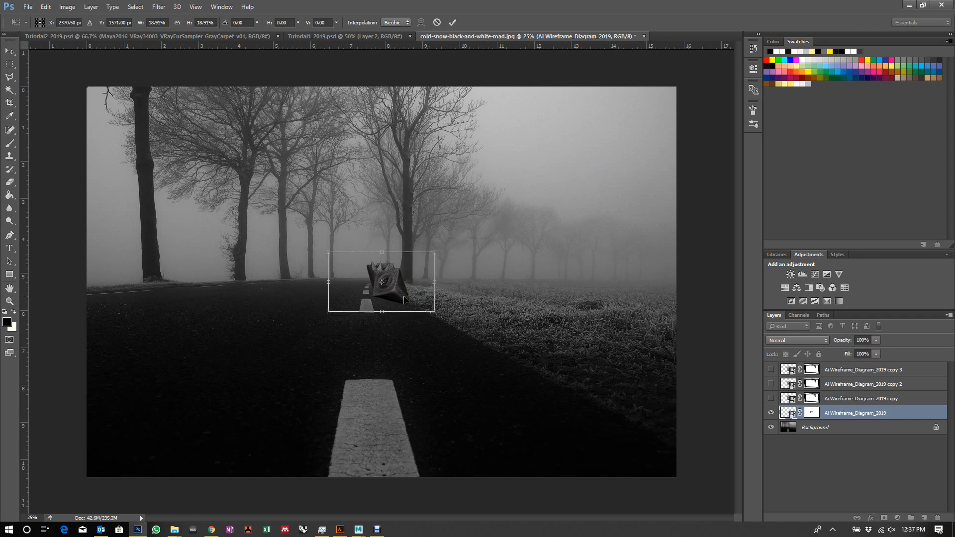
drag(405, 295, 646, 276)
drag(671, 233, 640, 266)
key(Return)
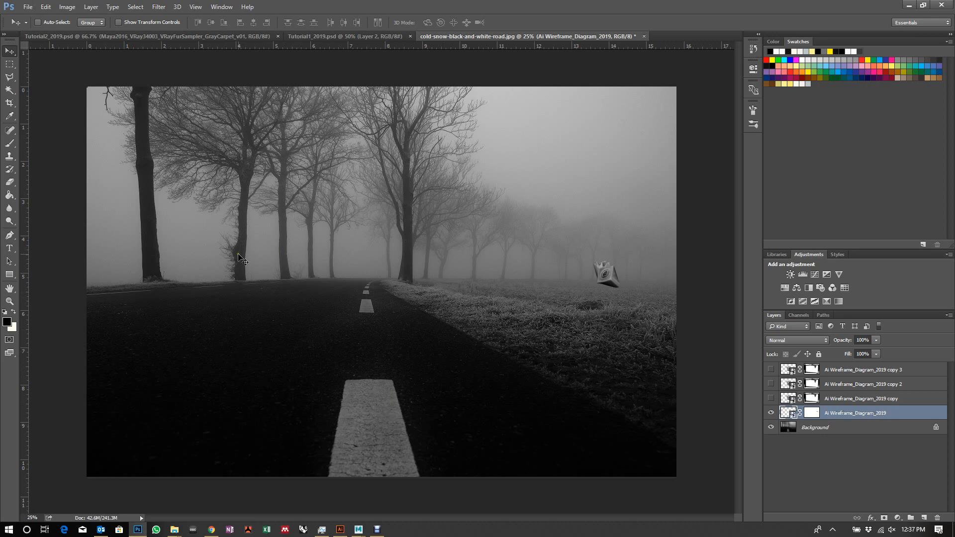
- Add a horizontal guide across the photo above the road's horizon, at the eye level of a standing person
drag(297, 43, 284, 213)
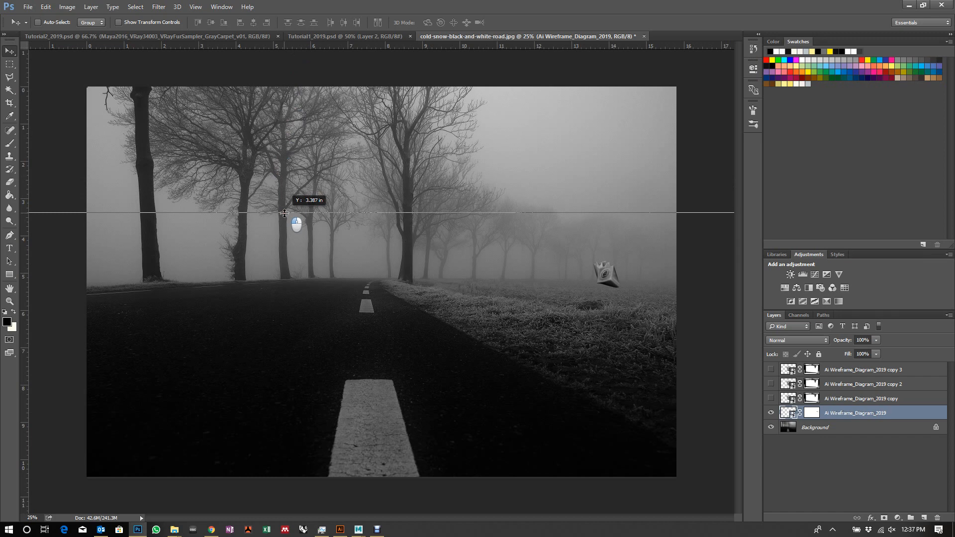
drag(284, 213, 313, 277)
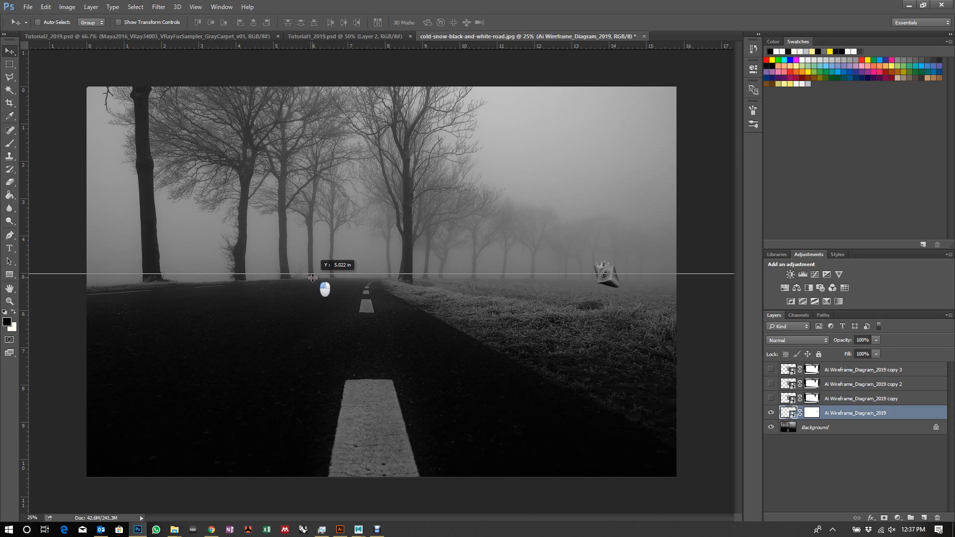
drag(313, 278, 315, 216)
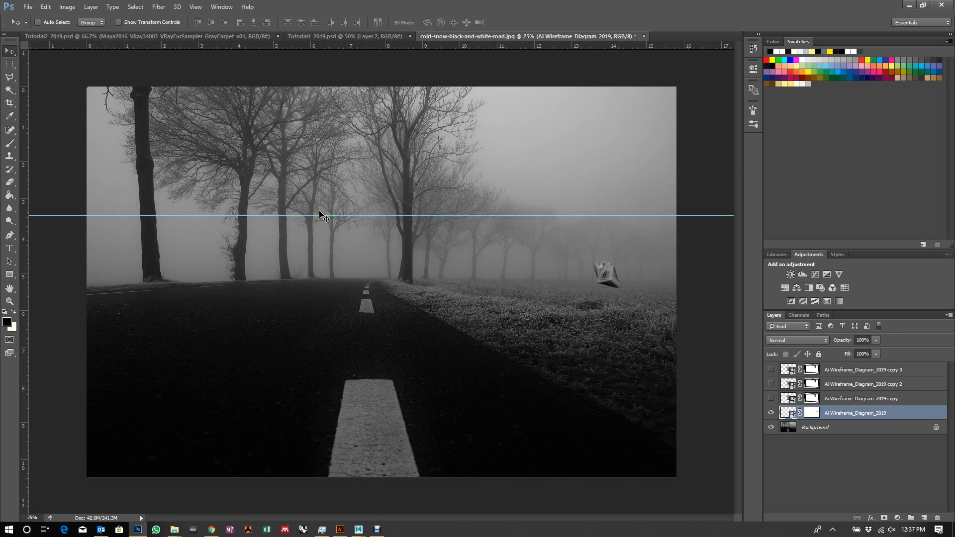
drag(323, 215, 324, 220)
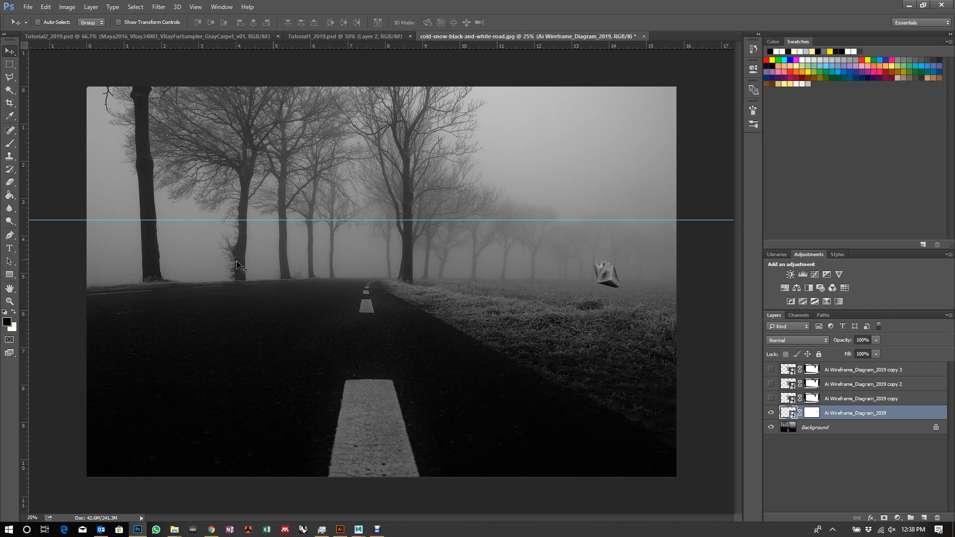
- Place the skalgubbar_339_p_and_the_children_on_a_walk-612x1024 image from the Images > Rendering tutorial folder into the road photo
mouse_move(174, 530)
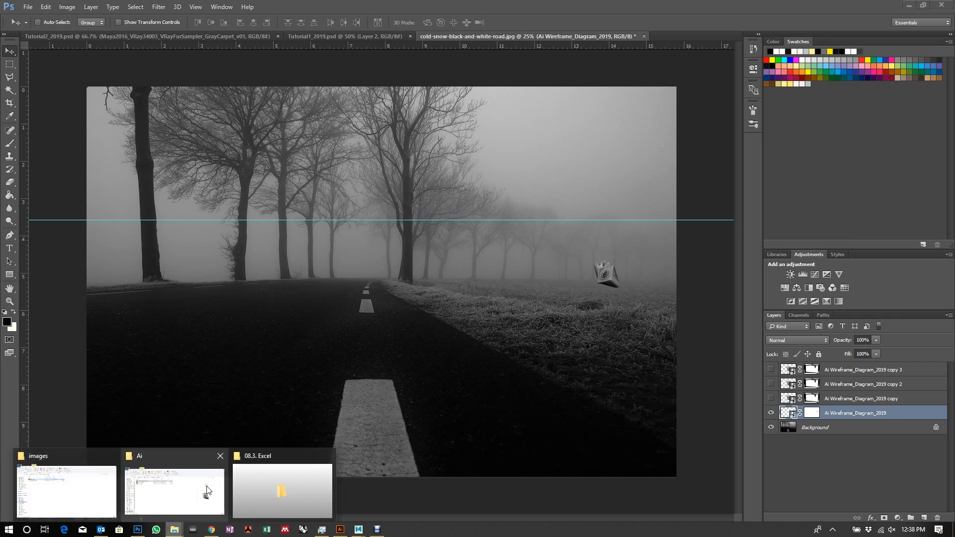
click(194, 493)
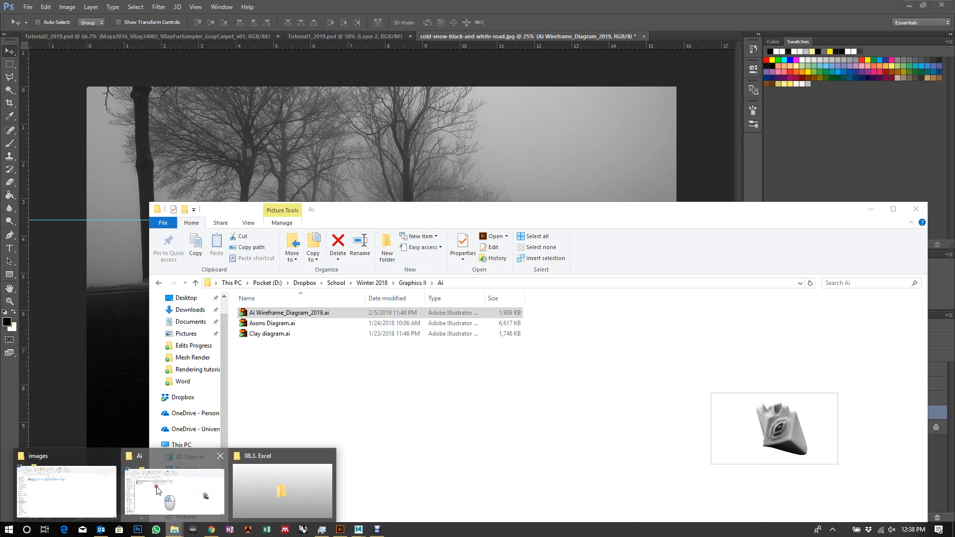
click(207, 475)
click(408, 285)
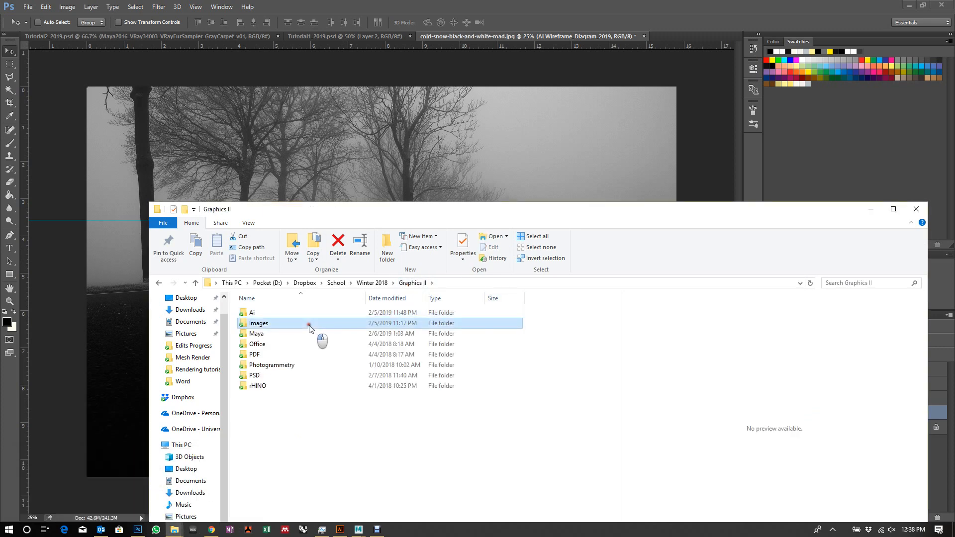
double_click(315, 324)
double_click(372, 323)
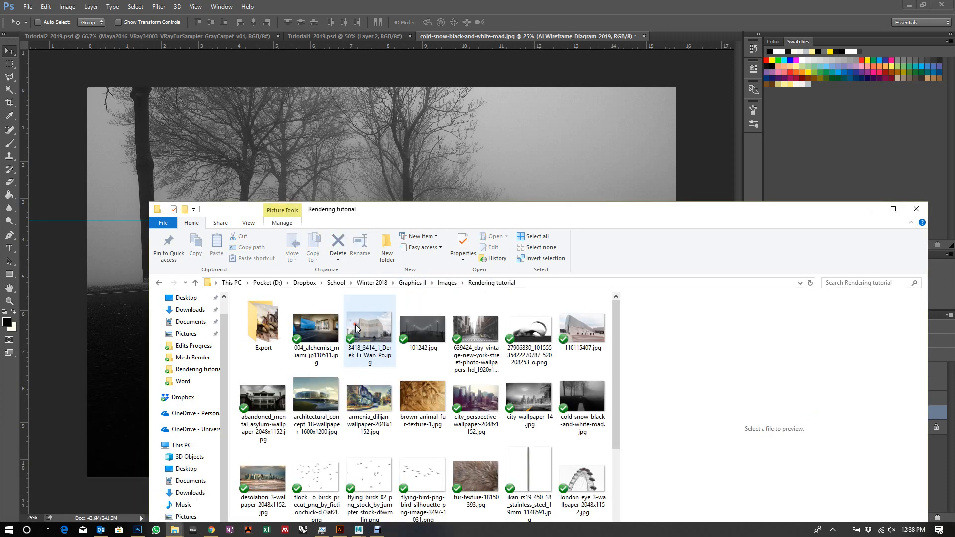
scroll(368, 429, down, 3)
drag(368, 429, 124, 354)
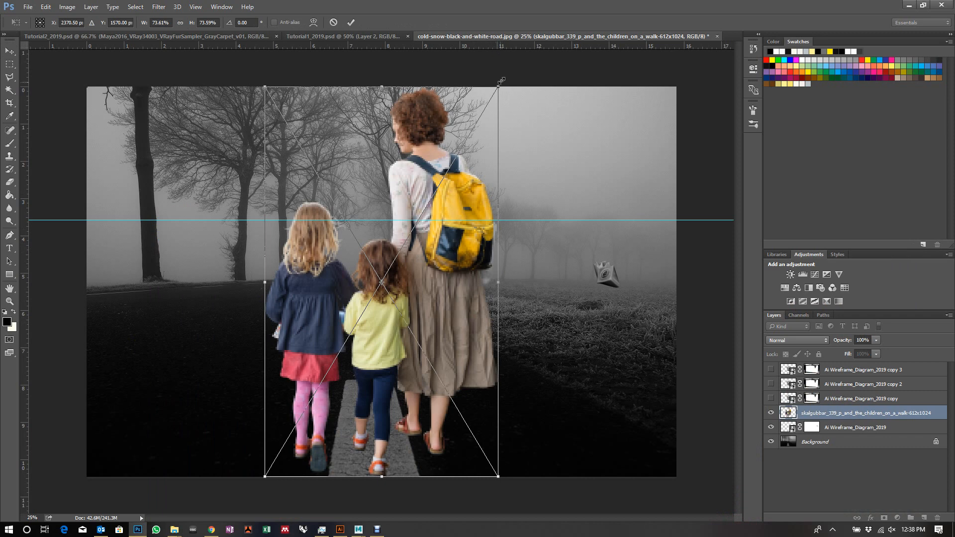
- Scale the placed family to about 49% so the woman's head meets the guide, and move it toward the photo's right edge
drag(498, 86, 416, 216)
key(Return)
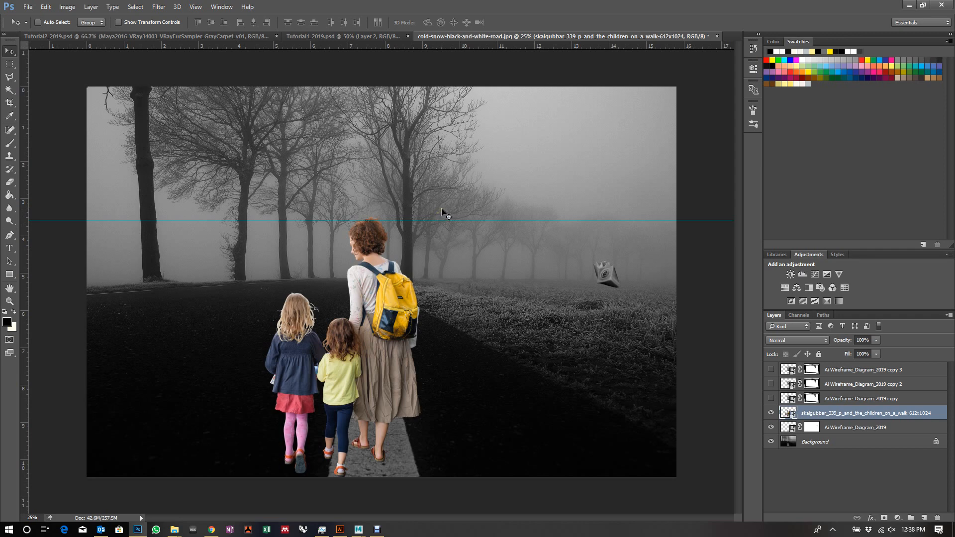
drag(399, 305, 598, 310)
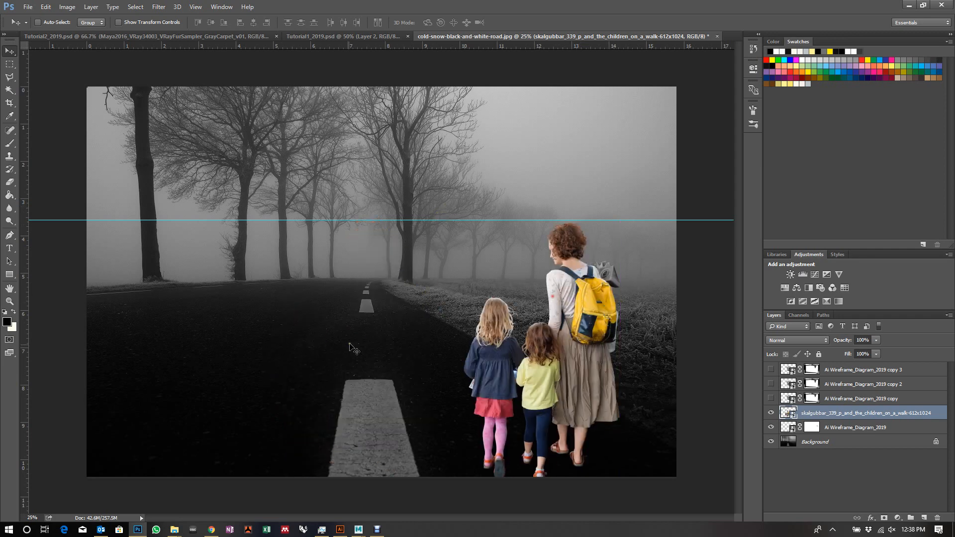
key(ctrl+z)
- Duplicate the family and shrink the copy so it stands at the far end of the road
mouse_move(375, 332)
mouse_down()
mouse_move(627, 337)
mouse_move(367, 324)
mouse_up()
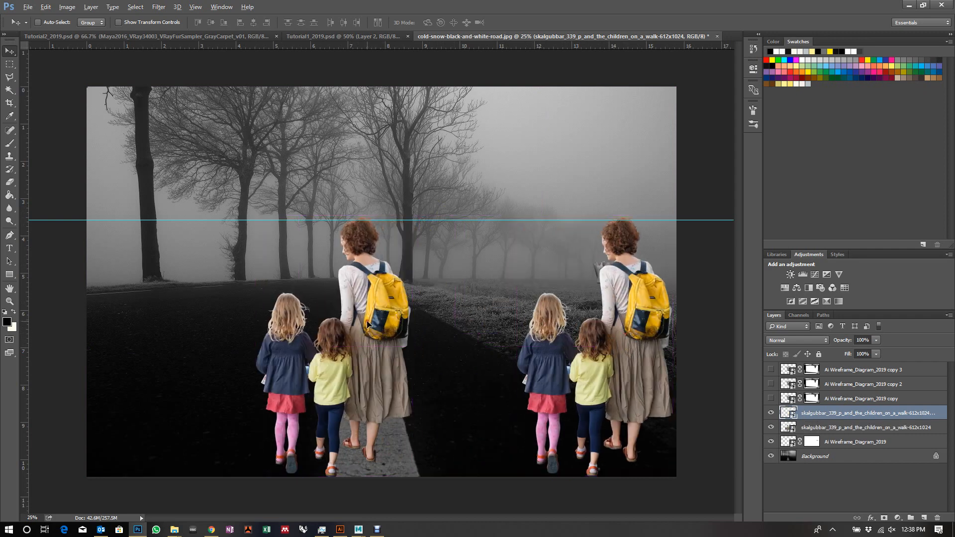
key(ctrl+t)
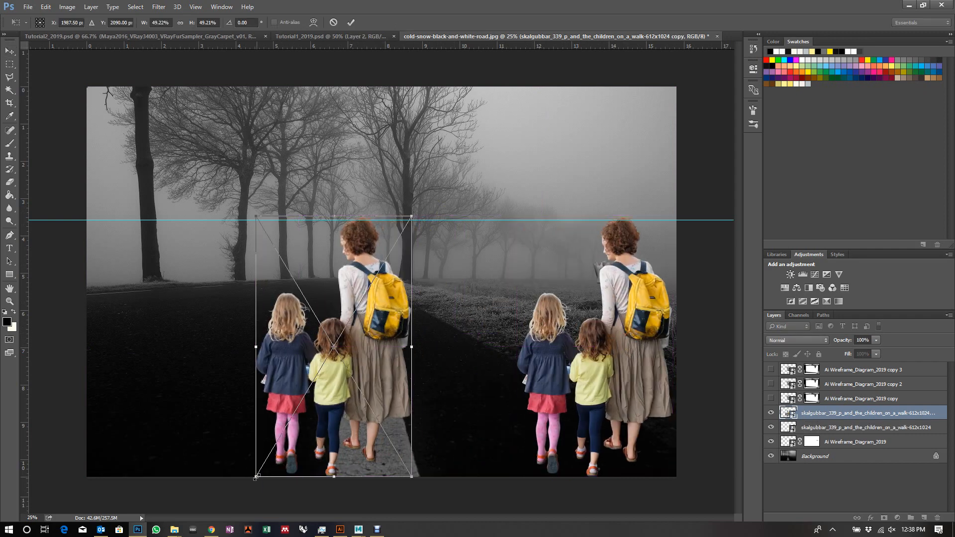
drag(252, 479, 374, 292)
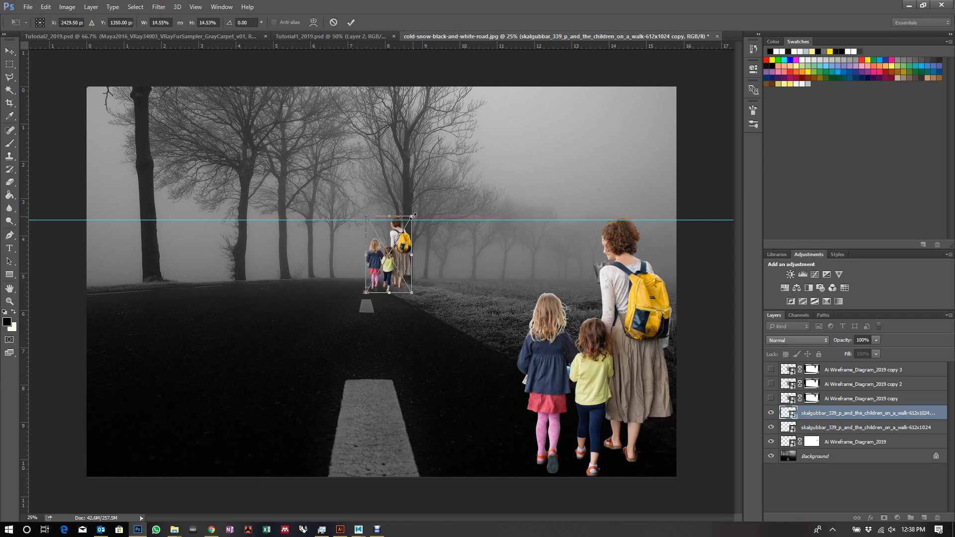
drag(411, 216, 398, 242)
key(Return)
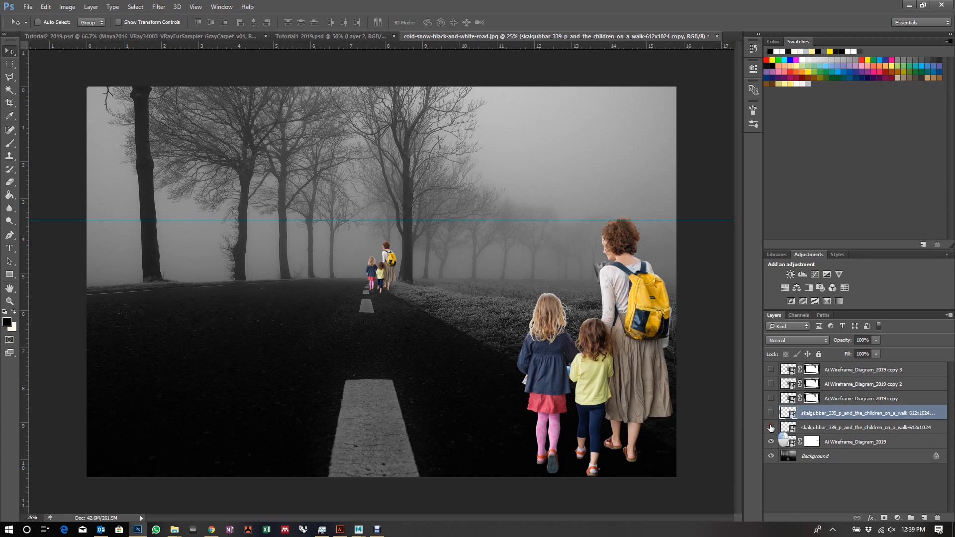
- Hide both family layers and move them below the Ai Wireframe_Diagram_2019 layer
drag(771, 412, 771, 427)
shift+click(851, 429)
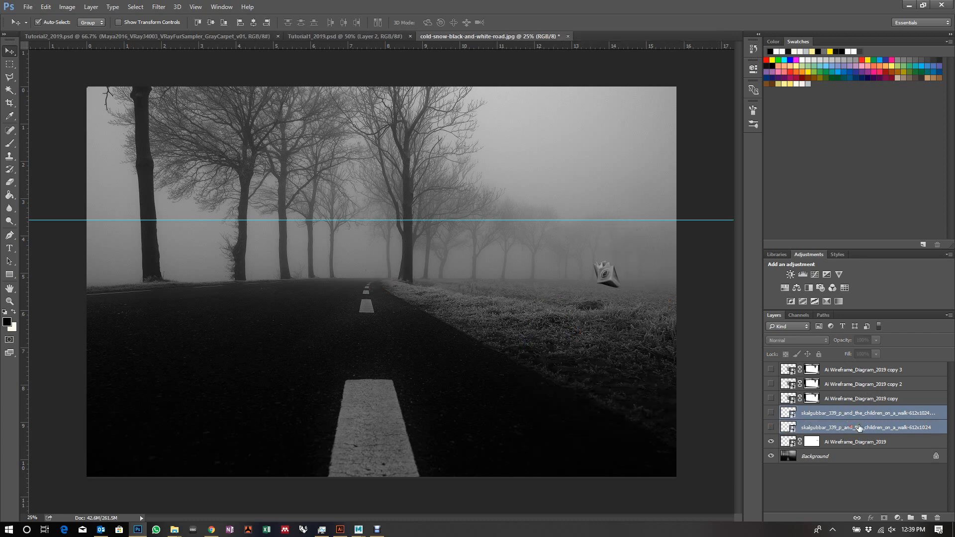
drag(852, 429, 880, 450)
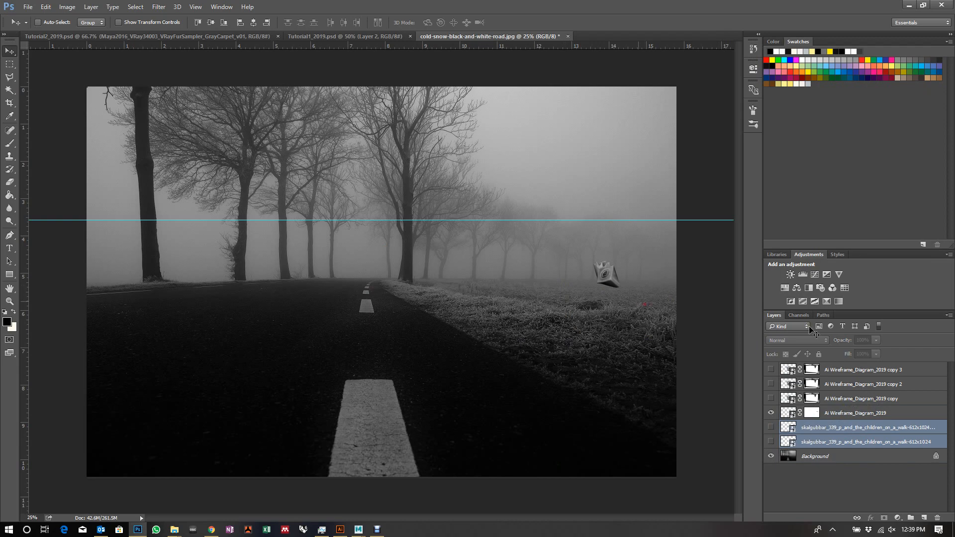
- Move the small Ai Wireframe_Diagram_2019 object slightly down and left so its base overlaps the grass
click(870, 413)
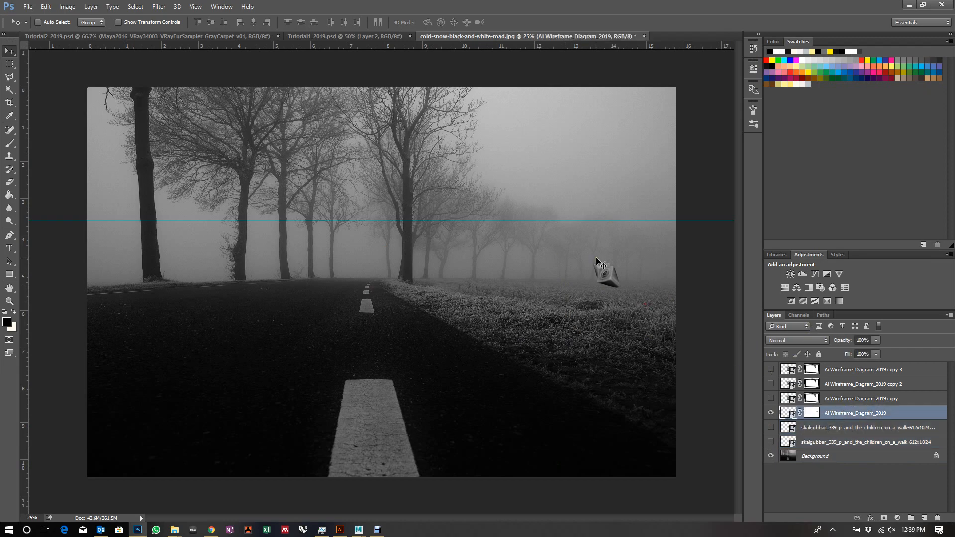
scroll(601, 265, up, 5)
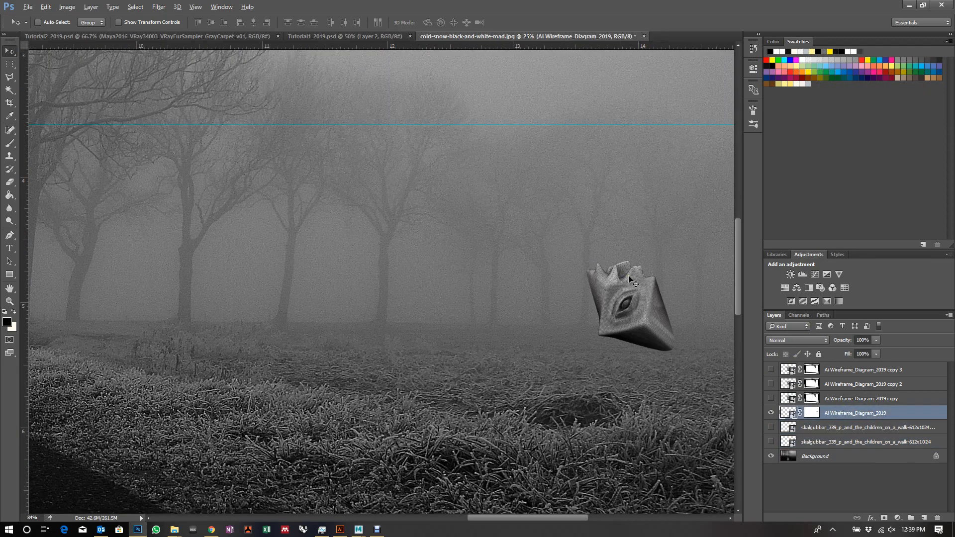
scroll(684, 318, up, 2)
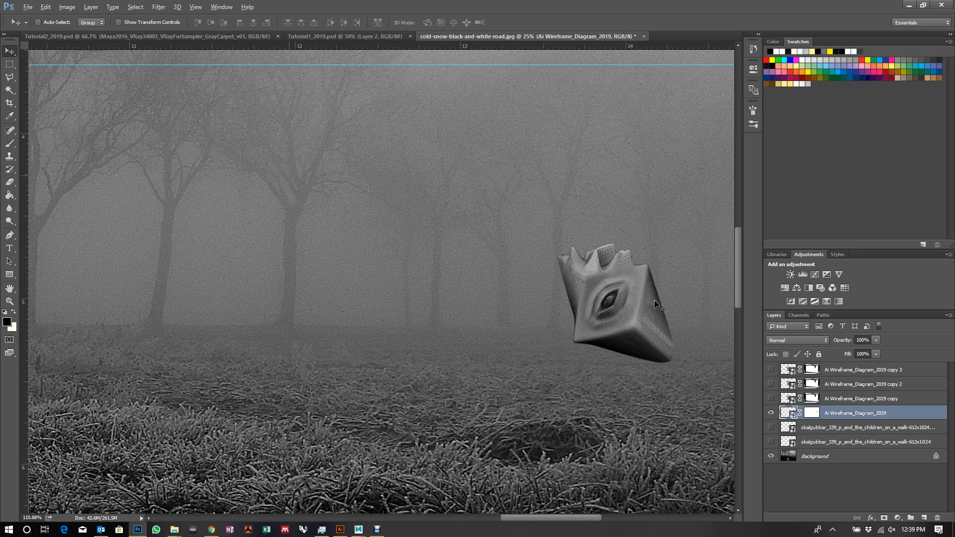
drag(593, 312, 570, 339)
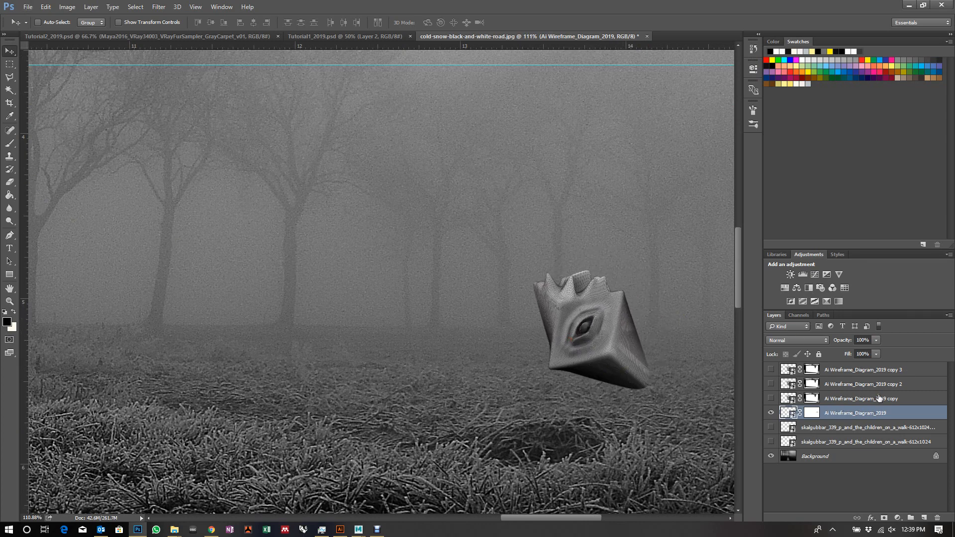
- Paint black on the Ai Wireframe_Diagram_2019 layer mask with a 49 px soft brush to fade the object's base into the grass
click(813, 414)
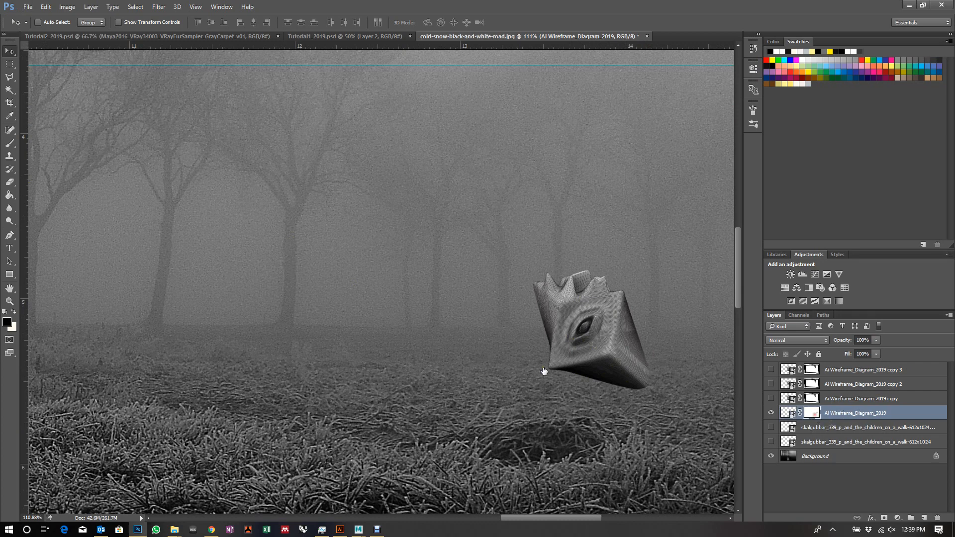
click(9, 143)
click(196, 22)
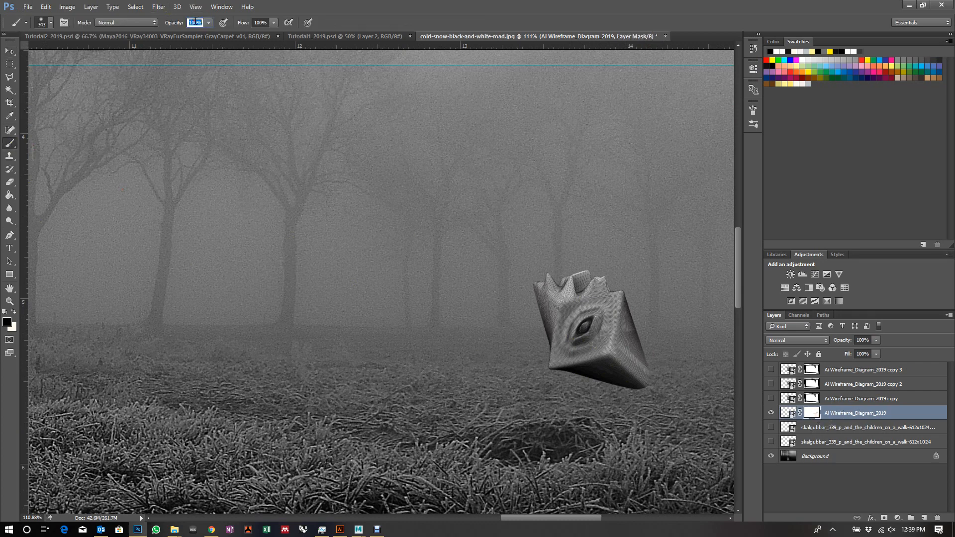
right_click(474, 379)
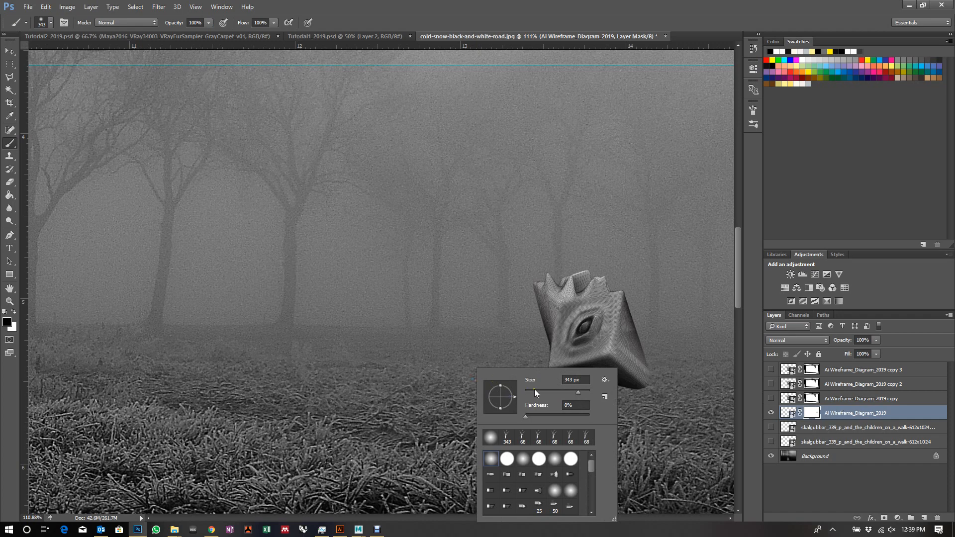
drag(535, 389, 541, 392)
click(462, 387)
right_click(495, 389)
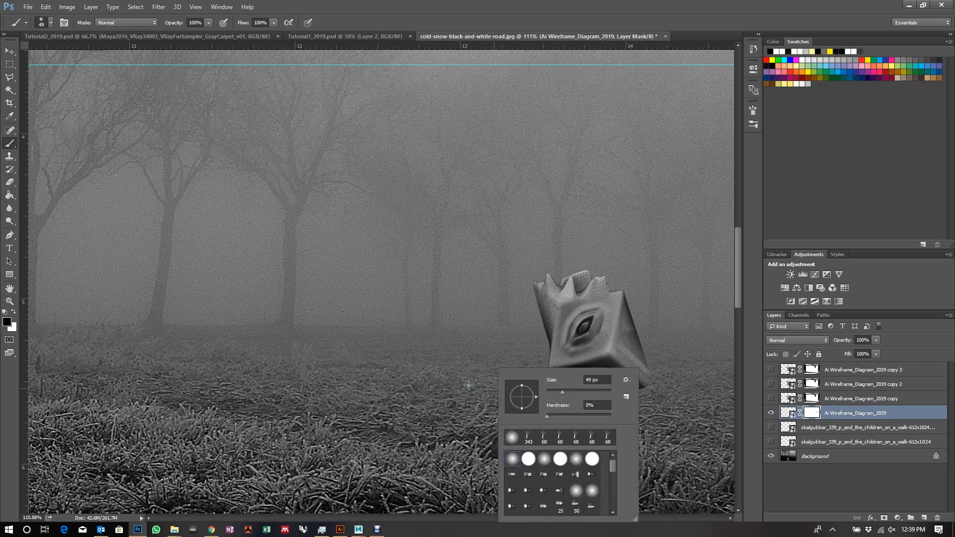
click(469, 386)
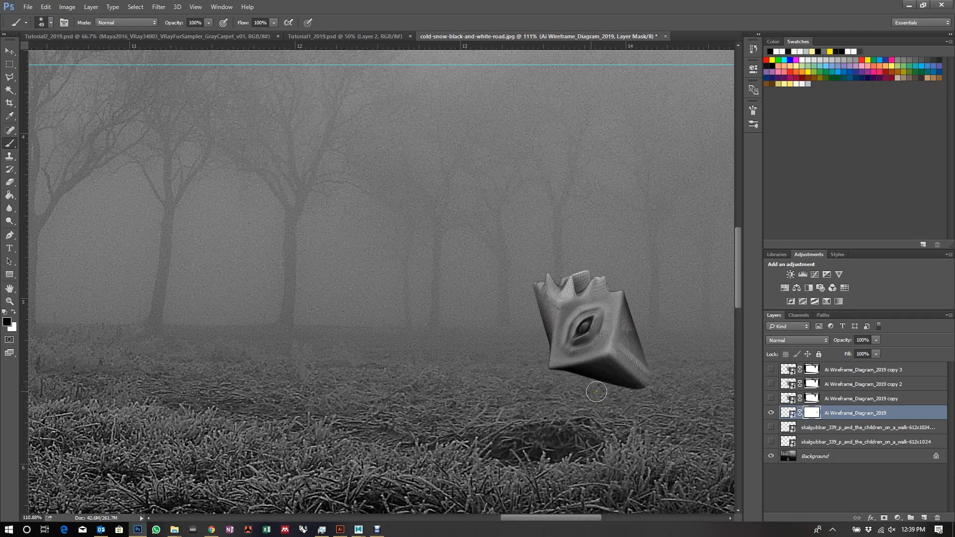
mouse_move(597, 391)
mouse_down()
mouse_move(587, 392)
mouse_move(644, 384)
mouse_move(563, 382)
mouse_move(625, 399)
mouse_move(631, 384)
mouse_move(653, 381)
mouse_move(583, 380)
mouse_up()
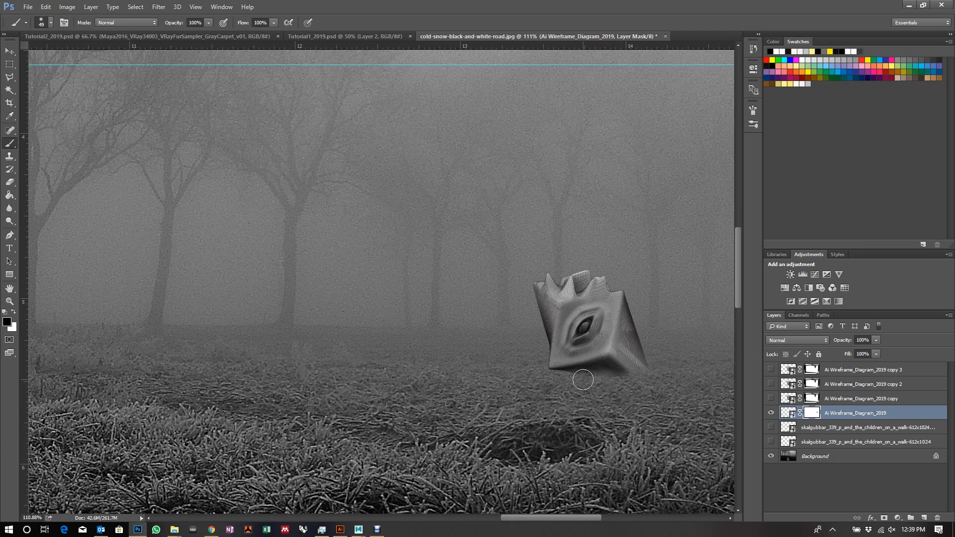
mouse_move(583, 380)
mouse_down()
mouse_move(554, 381)
mouse_move(648, 368)
mouse_move(601, 378)
mouse_up()
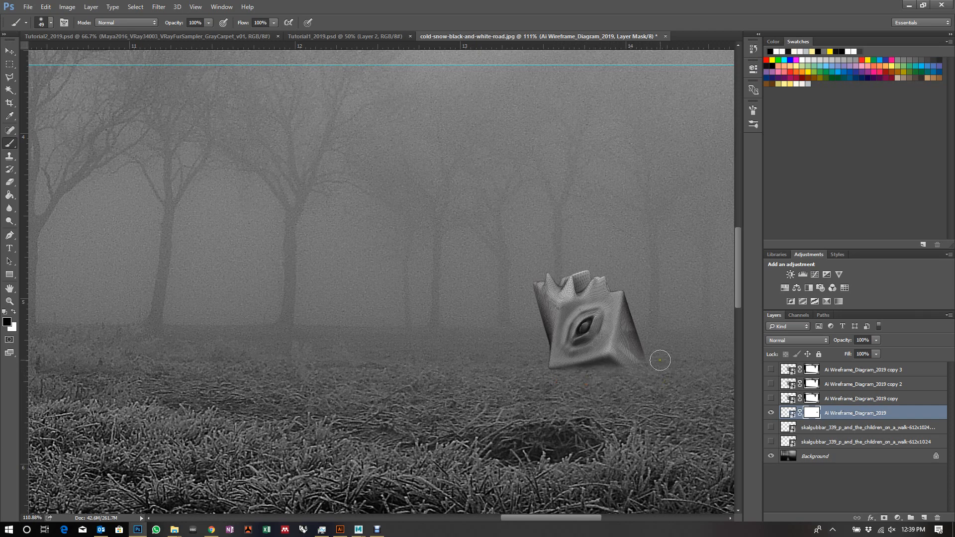
- Lower the Ai Wireframe_Diagram_2019 layer's opacity to 34% so the distant object blends into the fog
scroll(517, 366, down, 3)
scroll(591, 332, down, 2)
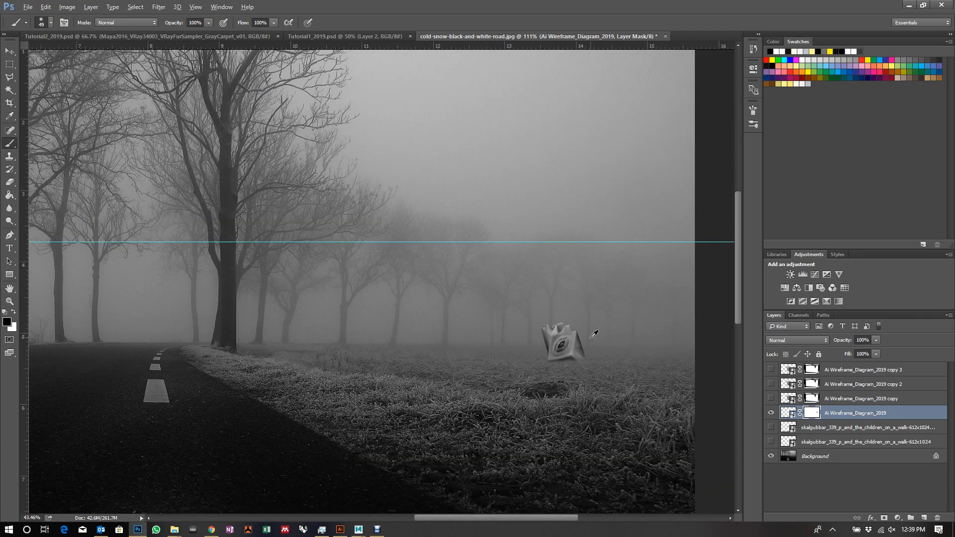
scroll(594, 334, down, 1)
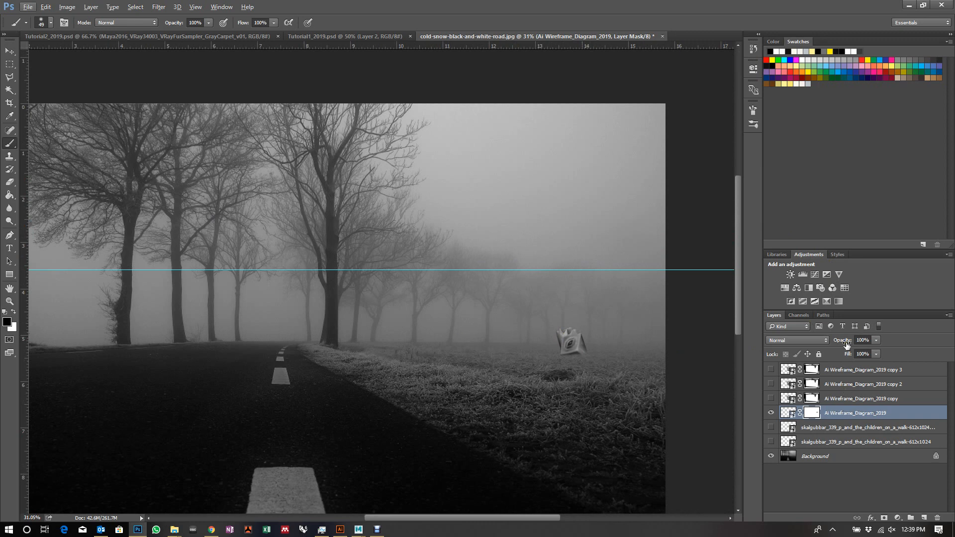
drag(845, 345, 814, 342)
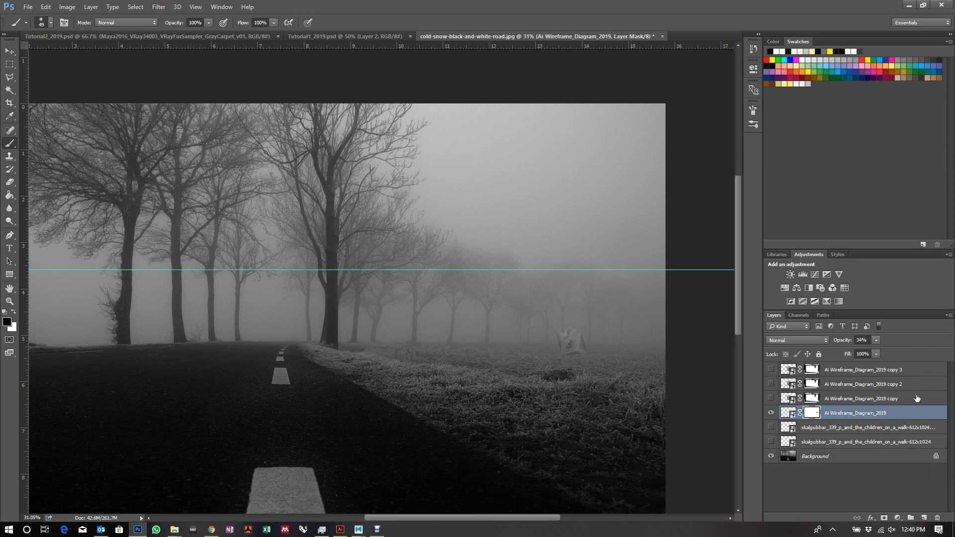
- Add a new layer above all others and prepare a soft 359 px brush at 20% opacity with grey sampled from the fog
click(919, 370)
click(924, 518)
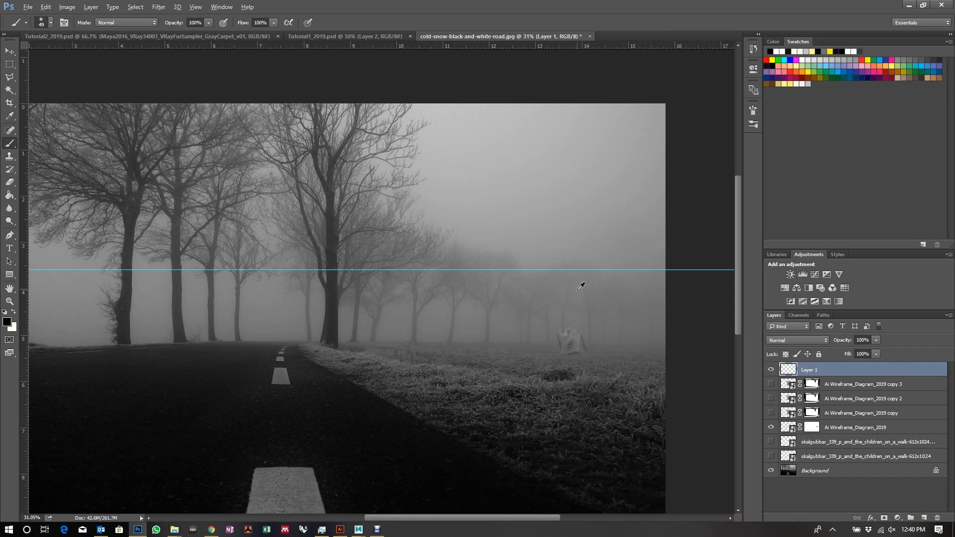
alt+click(586, 318)
right_click(581, 318)
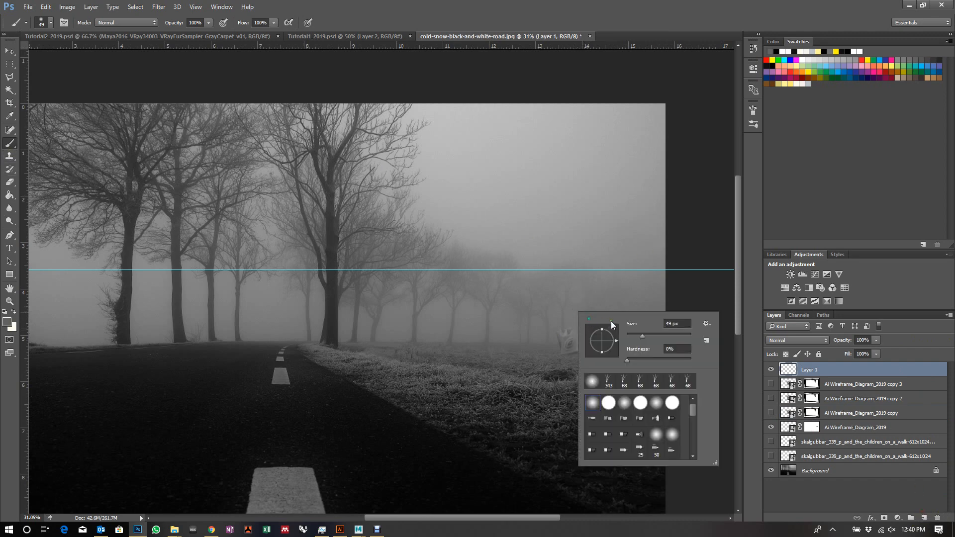
drag(666, 334, 680, 337)
click(197, 23)
text(1)
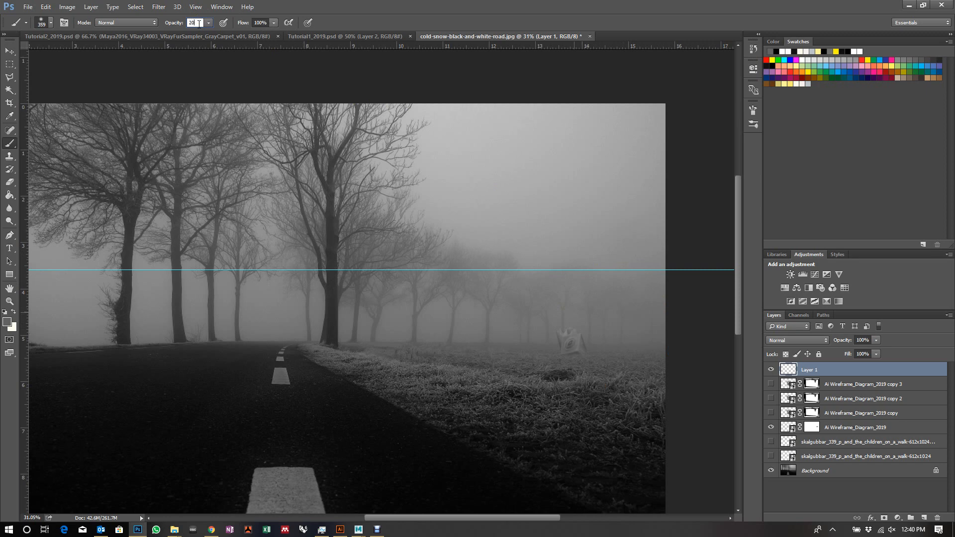
text(0)
key(Return)
- Set the new layer's blend mode to Soft Light and paint grey sampled from the fog and sky over the distant object
click(810, 342)
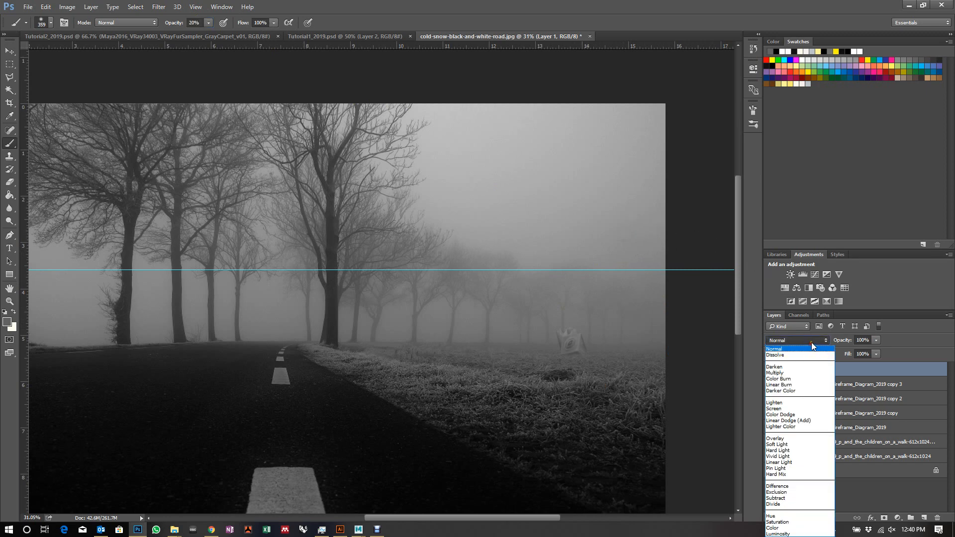
click(795, 444)
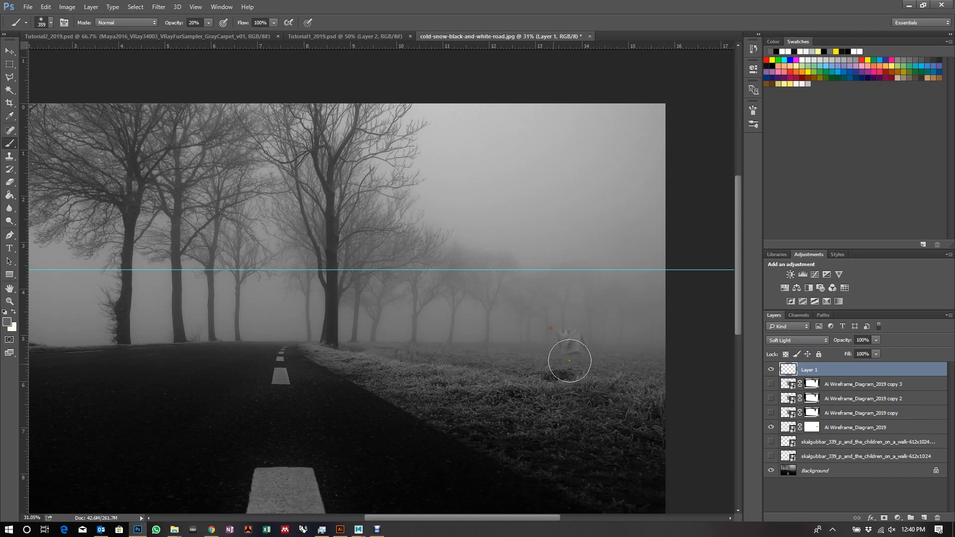
mouse_move(557, 328)
mouse_down()
mouse_move(564, 359)
mouse_move(589, 358)
mouse_move(569, 326)
mouse_up()
alt+click(470, 174)
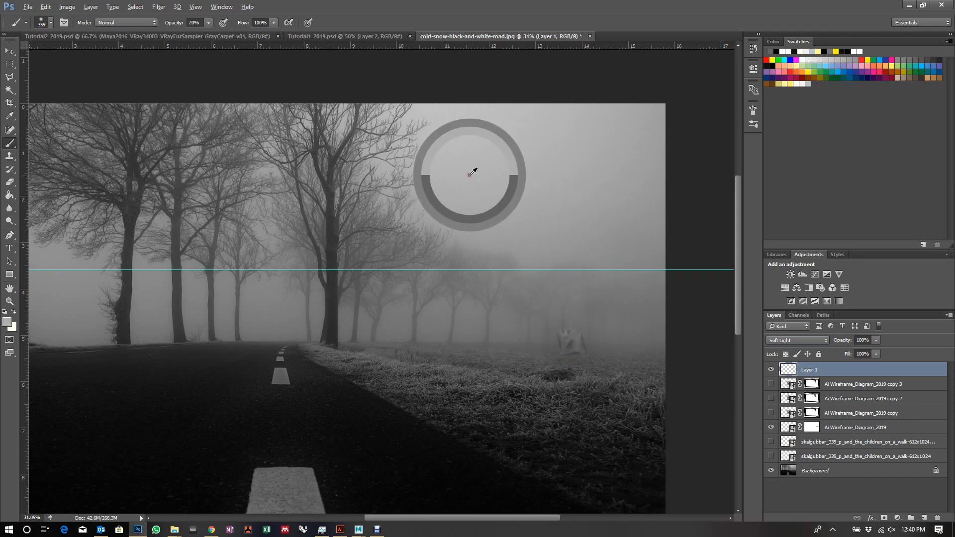
mouse_move(586, 365)
mouse_down()
mouse_move(597, 340)
mouse_move(615, 338)
mouse_move(576, 343)
mouse_move(531, 328)
mouse_move(550, 354)
mouse_move(559, 343)
mouse_move(570, 355)
mouse_move(594, 356)
mouse_move(633, 332)
mouse_move(604, 349)
mouse_move(564, 328)
mouse_move(588, 336)
mouse_move(535, 348)
mouse_move(608, 353)
mouse_move(487, 345)
mouse_move(655, 346)
mouse_move(561, 343)
mouse_move(587, 330)
mouse_up()
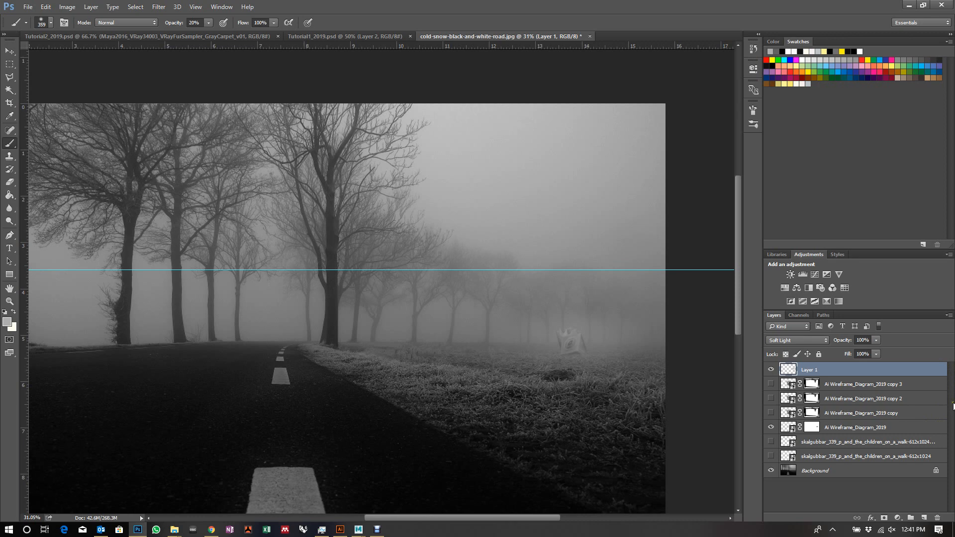
- Show the Ai Wireframe_Diagram_2019 copy layer, scale its object to 26.72% and place it beside the large roadside tree
click(9, 51)
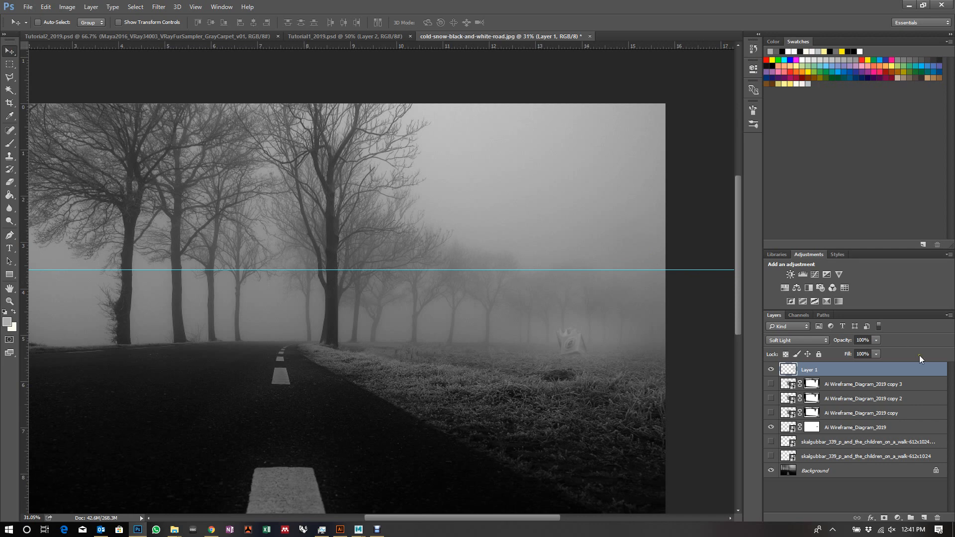
click(771, 413)
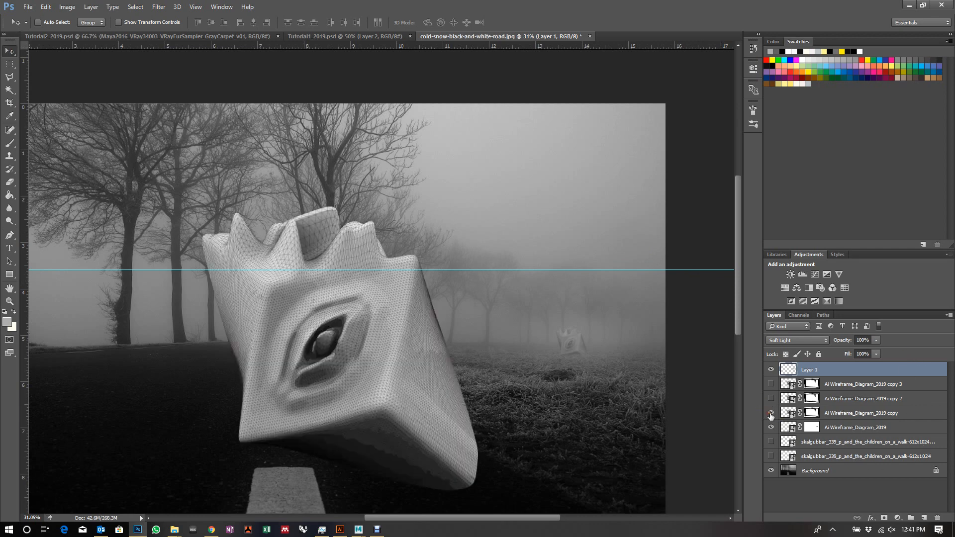
click(871, 414)
key(ctrl+t)
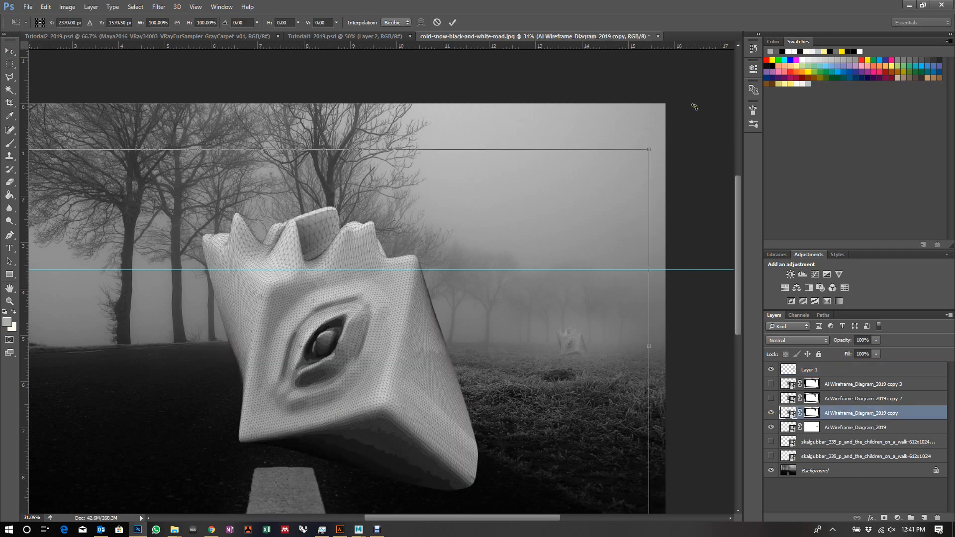
drag(655, 153, 423, 342)
drag(351, 360, 424, 344)
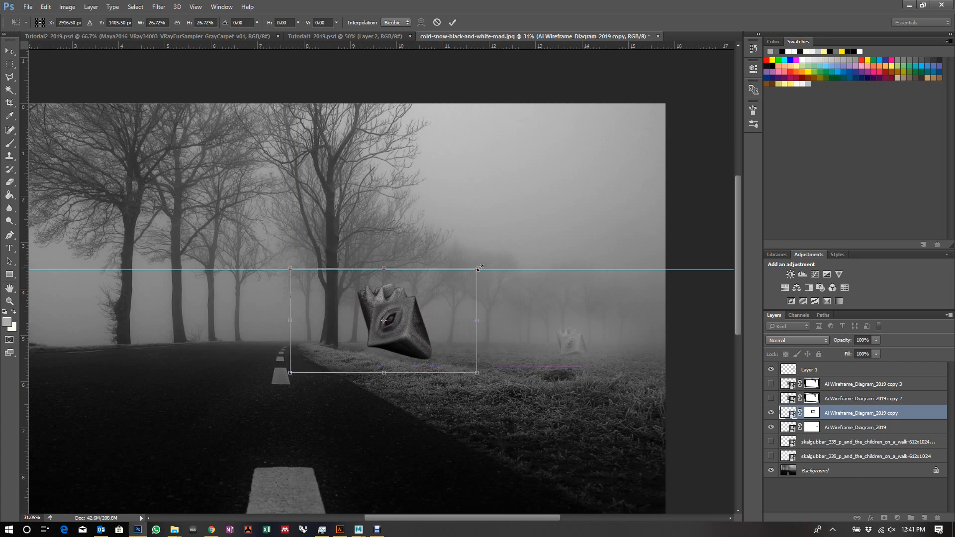
- Lower the scaled object onto the grass verge and rotate it to -26.80 degrees
drag(409, 337, 406, 351)
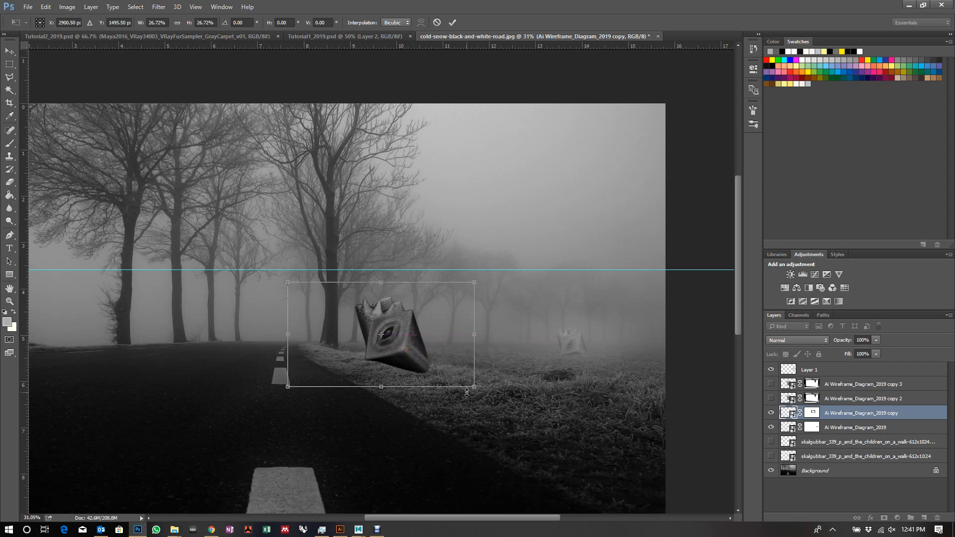
drag(482, 393, 445, 352)
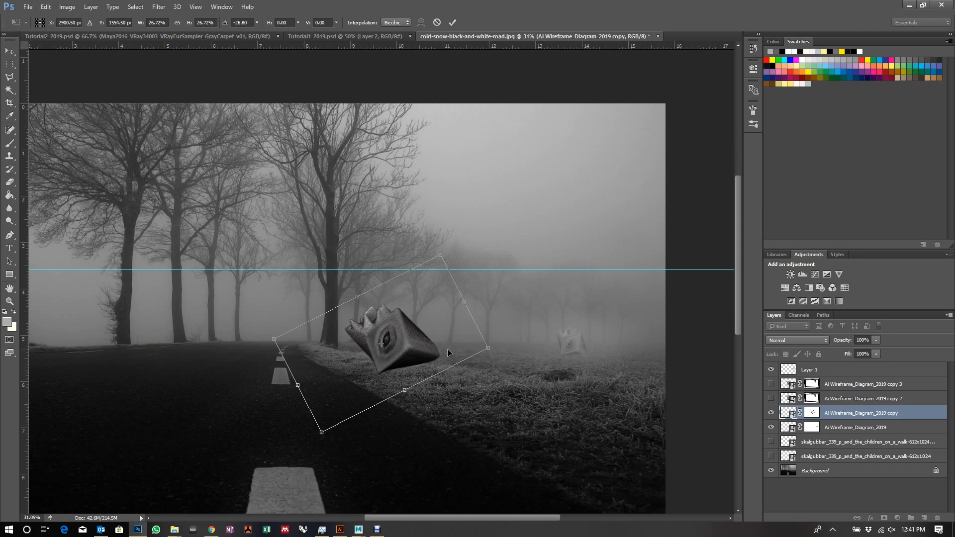
key(Return)
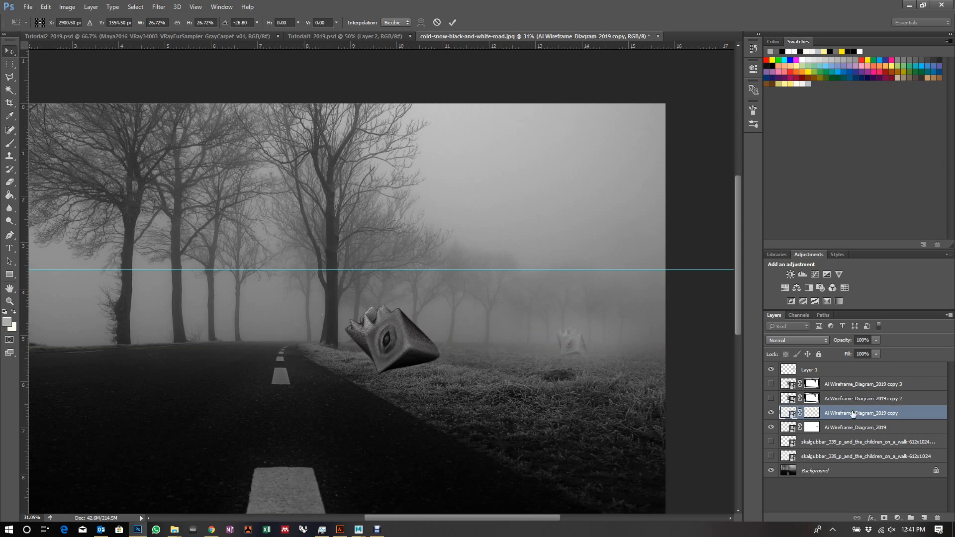
- Paint black on the Ai Wireframe_Diagram_2019 copy layer mask over the object's lowest corner with a 102 px brush at 20% opacity
click(812, 413)
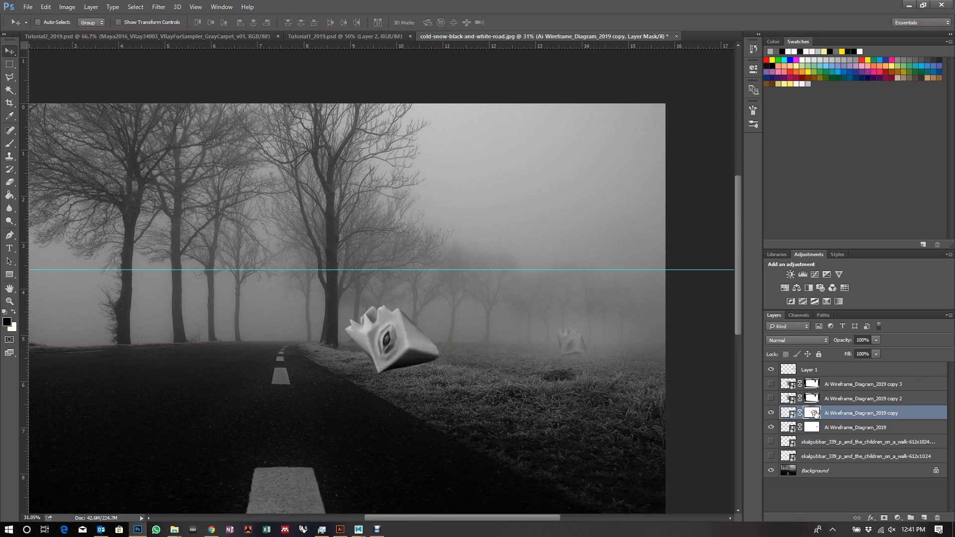
click(9, 143)
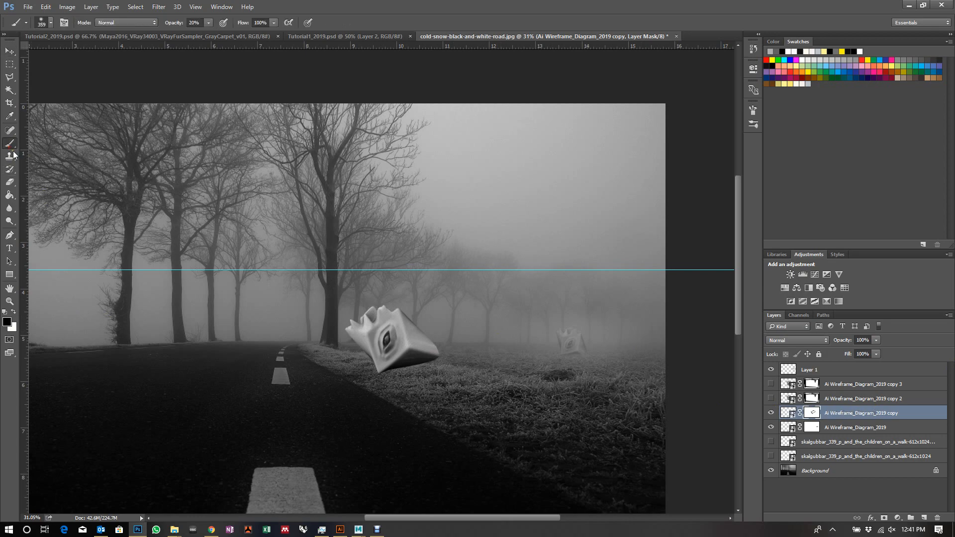
scroll(388, 373, up, 1)
scroll(388, 373, up, 5)
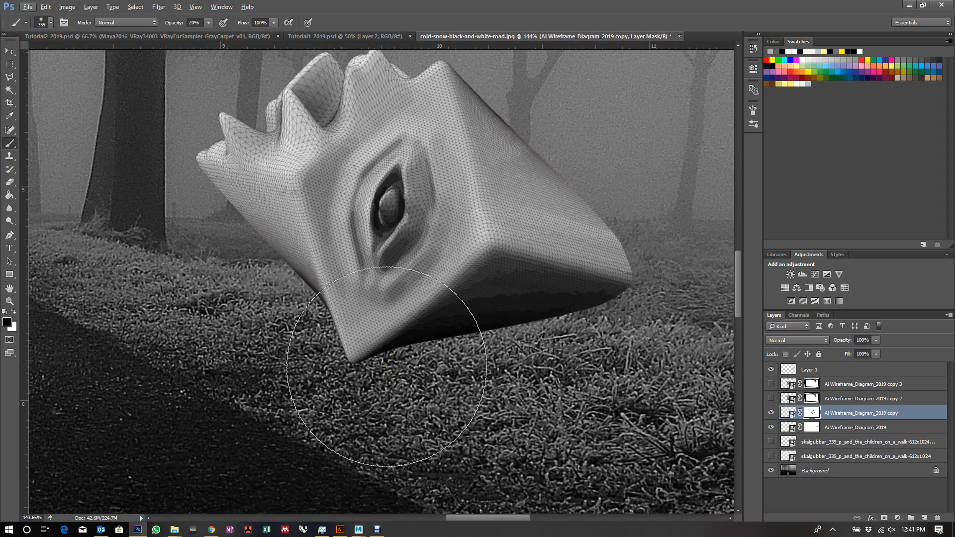
right_click(405, 372)
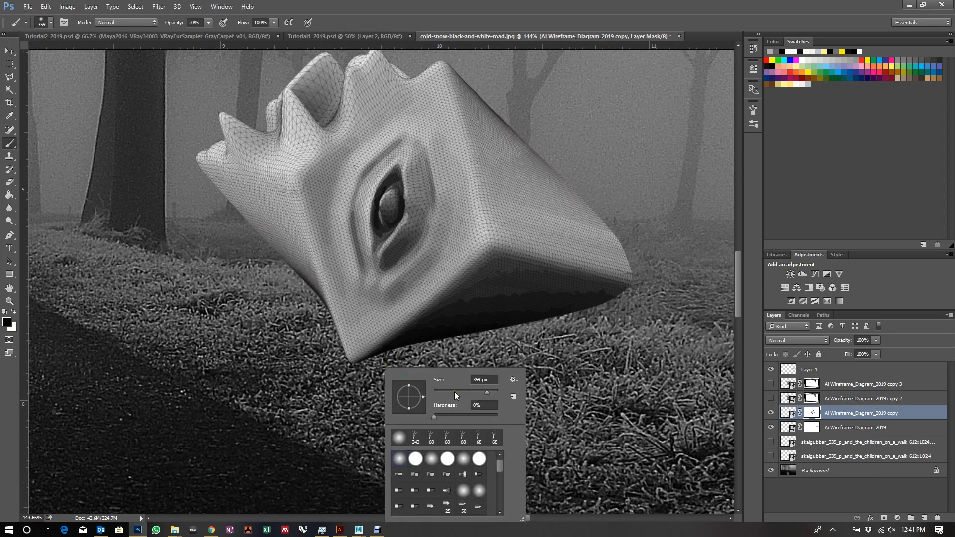
click(467, 391)
mouse_move(322, 355)
mouse_down()
mouse_move(402, 354)
mouse_move(325, 355)
mouse_move(334, 347)
mouse_up()
- Raise the brush opacity to 100% and mask out the object's base so it sinks into the grass
double_click(191, 22)
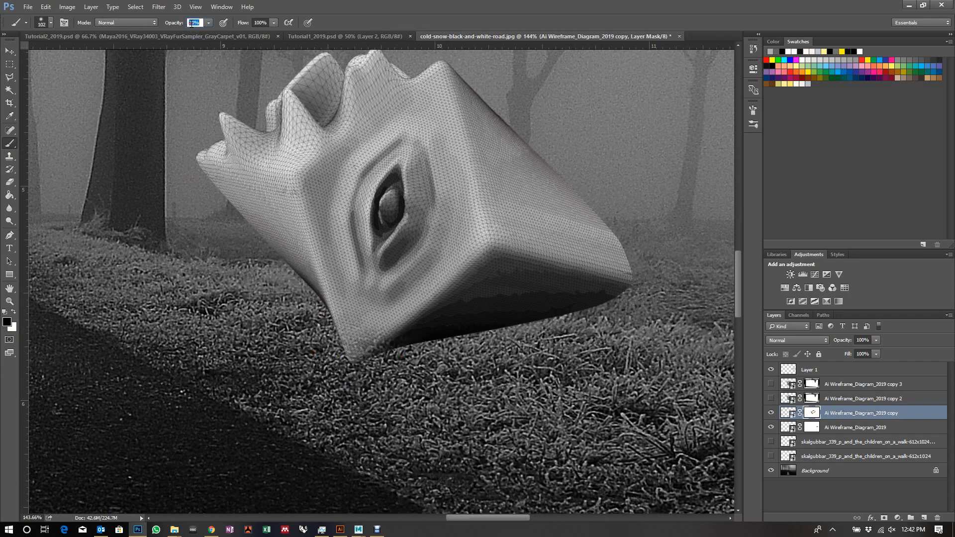
key(Return)
mouse_move(302, 364)
mouse_down()
mouse_move(513, 356)
mouse_move(282, 351)
mouse_move(567, 346)
mouse_move(591, 338)
mouse_move(555, 335)
mouse_move(612, 329)
mouse_move(425, 340)
mouse_move(301, 320)
mouse_move(345, 324)
mouse_up()
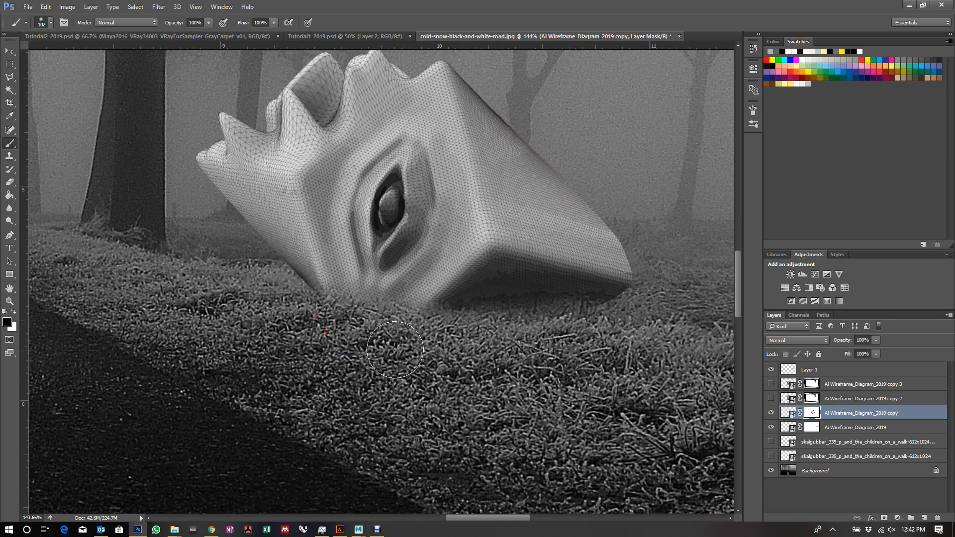
scroll(334, 330, down, 3)
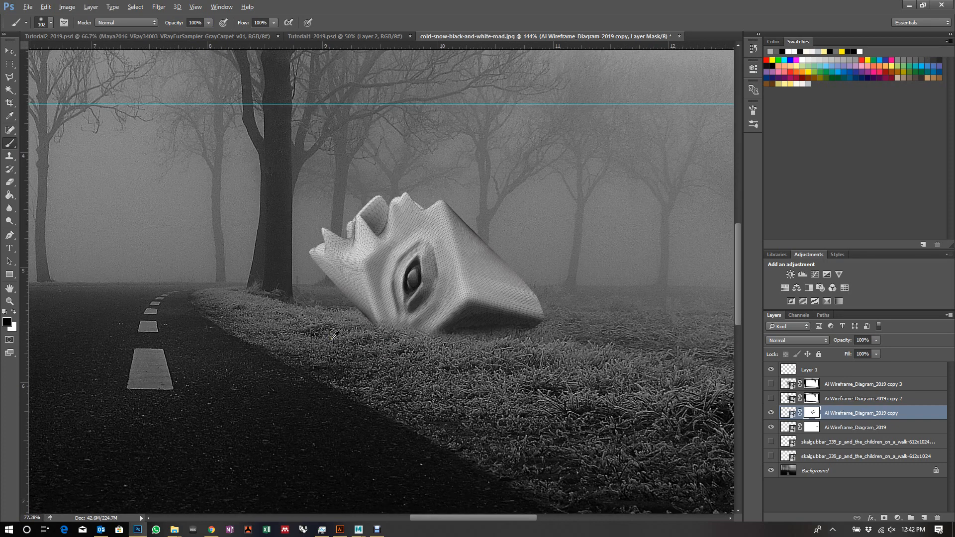
scroll(335, 336, down, 2)
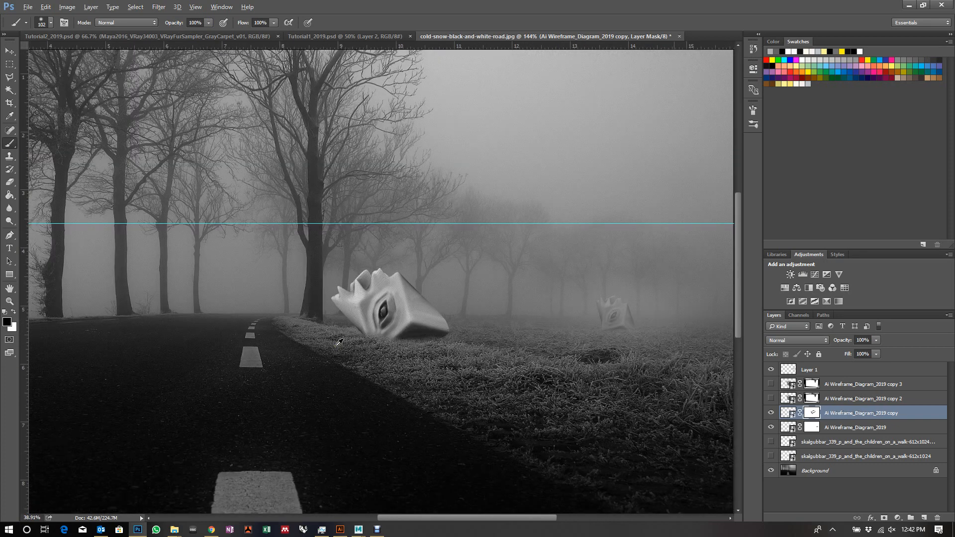
scroll(339, 343, down, 2)
scroll(657, 271, up, 1)
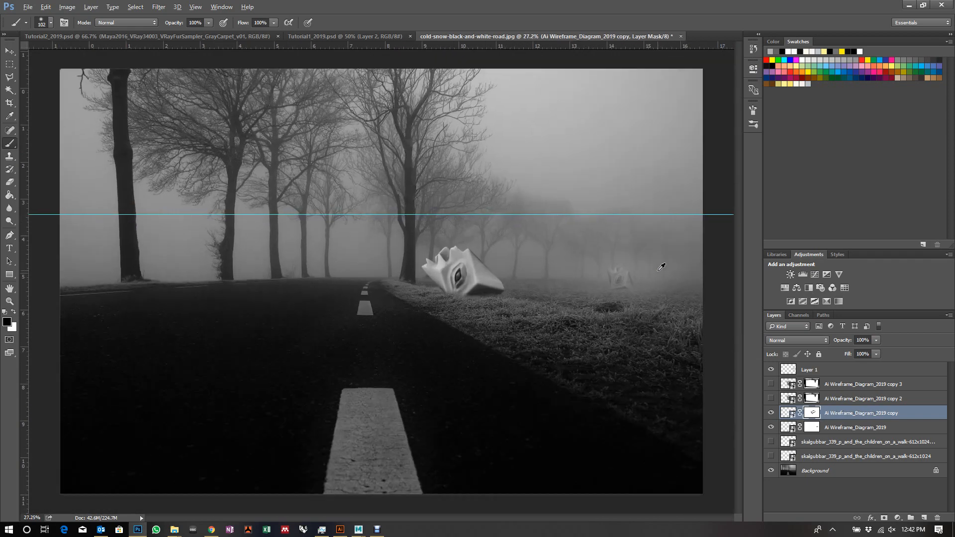
- Paint sampled grey over the midground object on Layer 1 with an 800 px brush, and set the Ai Wireframe_Diagram_2019 copy layer's opacity to 76%
click(9, 51)
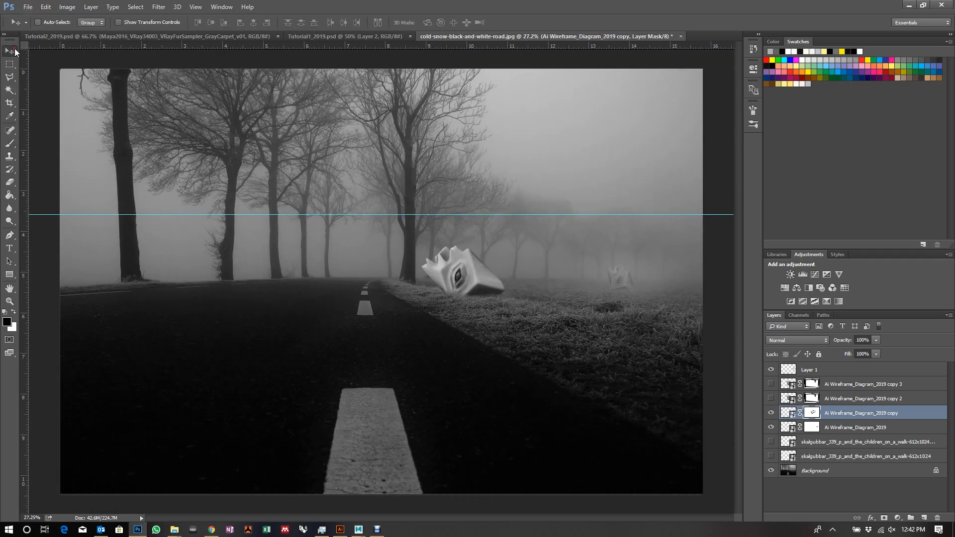
click(829, 369)
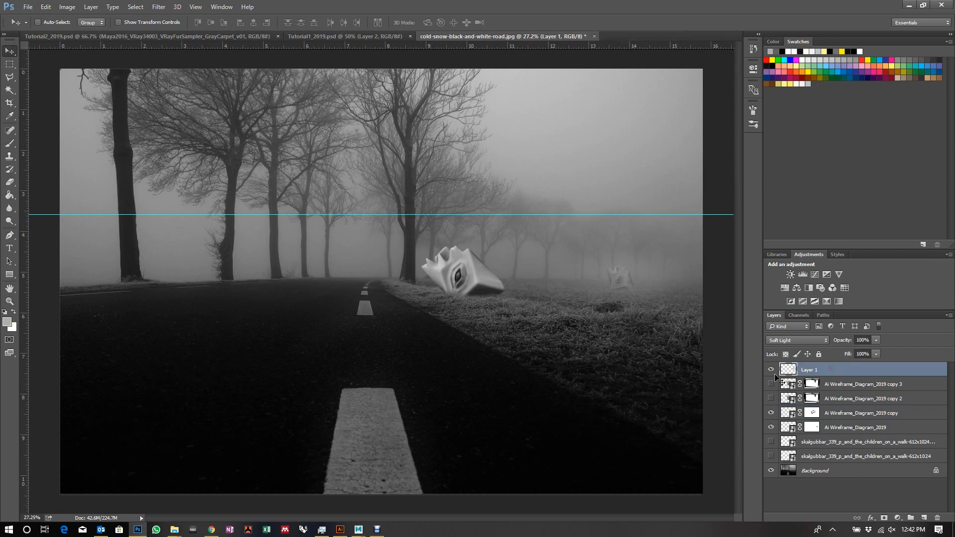
click(9, 143)
right_click(476, 262)
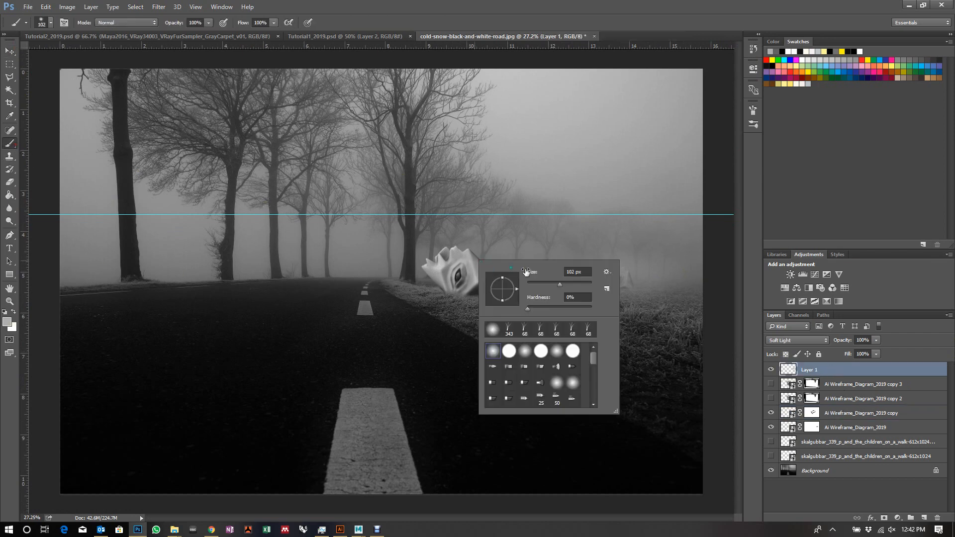
click(578, 284)
text(800)
key(Return)
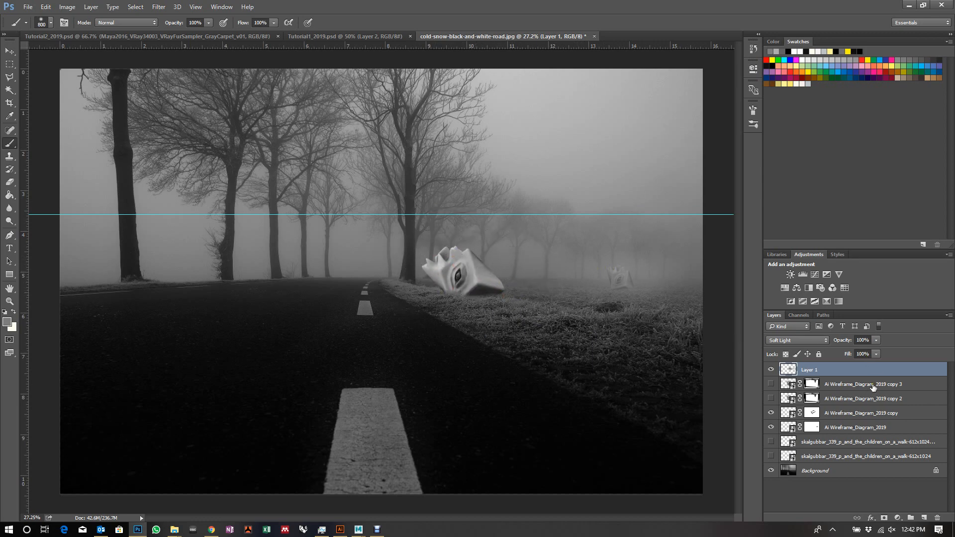
click(925, 417)
drag(841, 341, 830, 342)
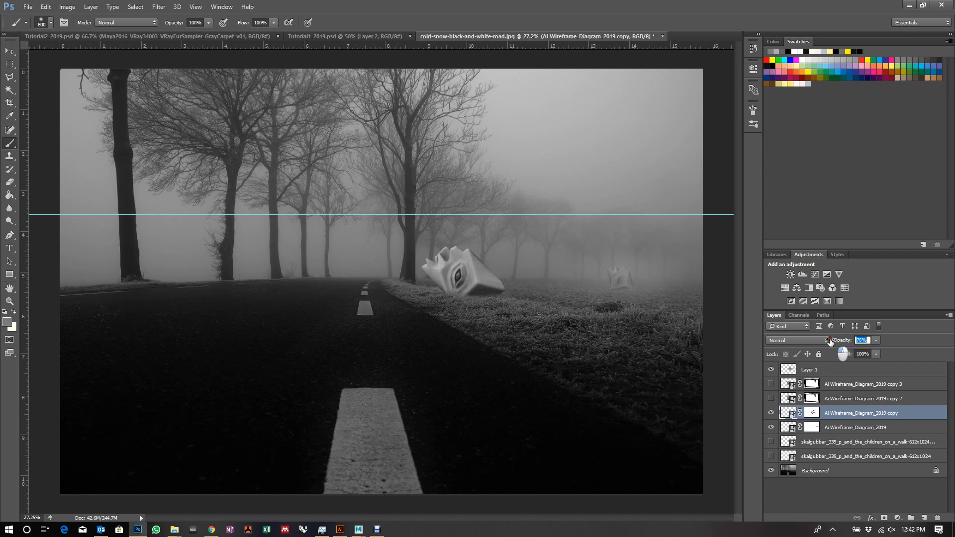
- Show the Ai Wireframe_Diagram_2019 copy 3 layer and move its large object to the right edge of the photo
click(9, 50)
click(771, 384)
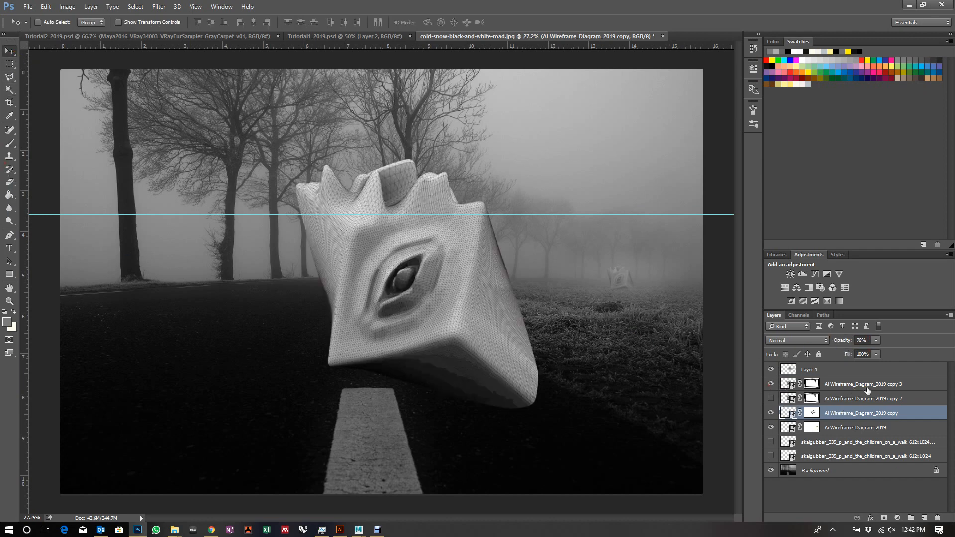
click(912, 388)
drag(486, 347, 671, 328)
- Scale the copy 3 object to 116.66%, rotate it 18.77 degrees and shift it up and right so the photo's edge crops it
key(ctrl+t)
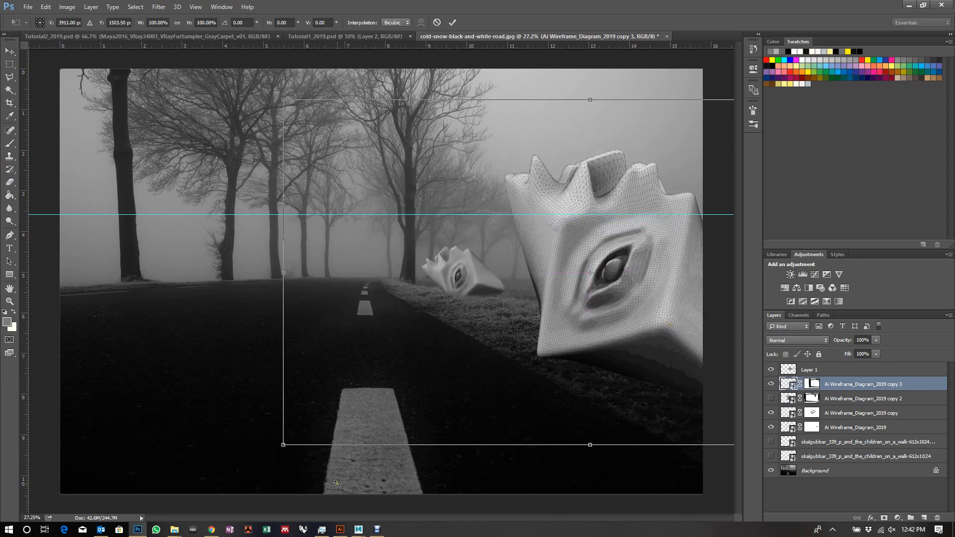
drag(255, 465, 128, 358)
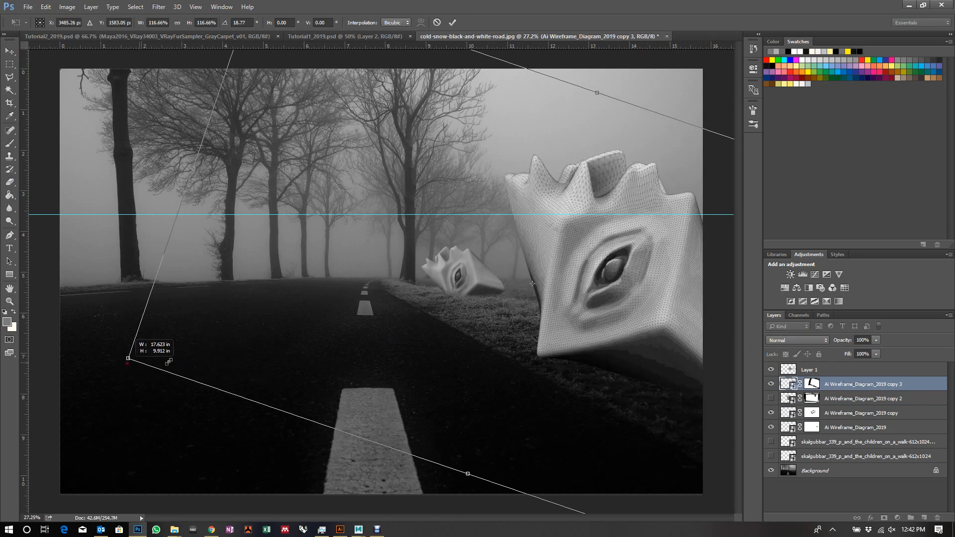
drag(597, 402, 632, 358)
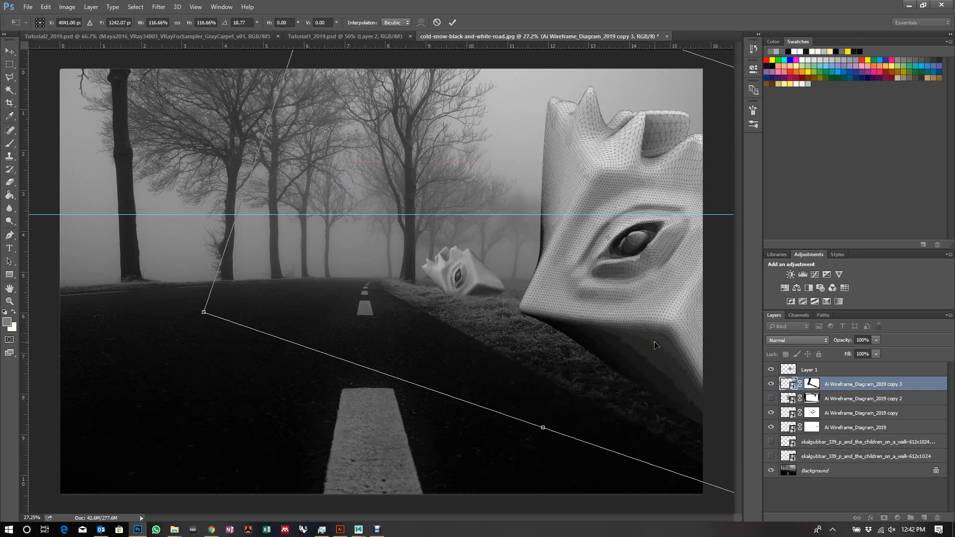
key(Return)
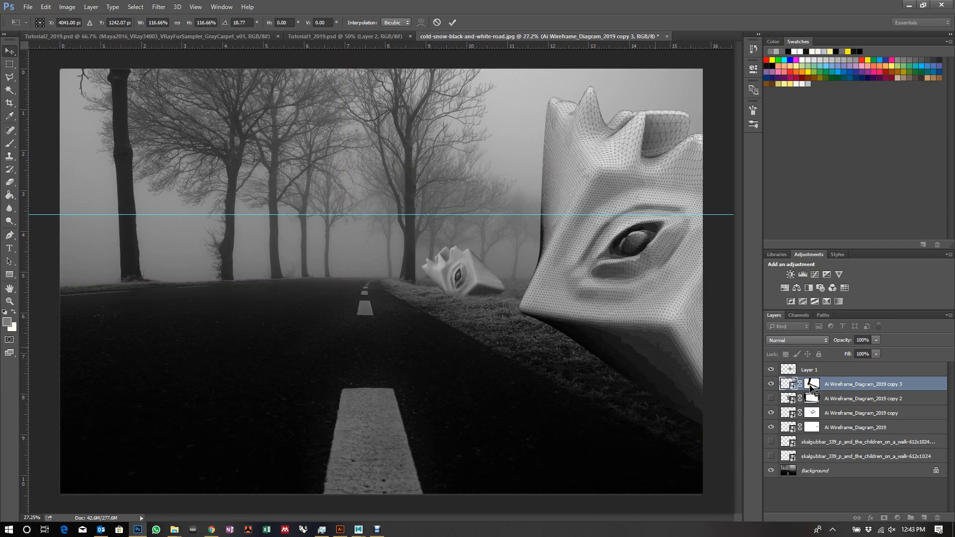
- Mask the lower right edge of the Ai Wireframe_Diagram_2019 copy 3 object in black with a 328 px grass-shaped brush
click(812, 385)
scroll(705, 421, up, 3)
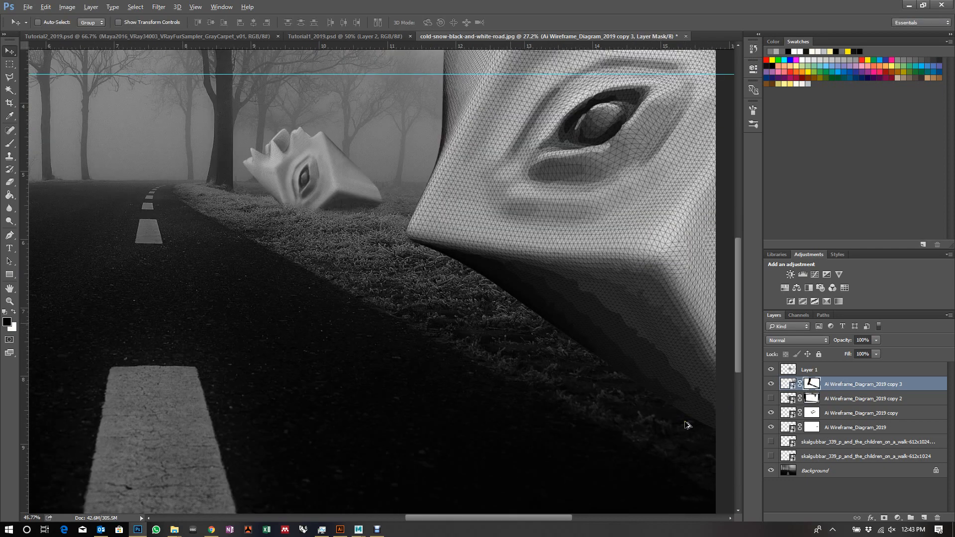
drag(695, 420, 557, 352)
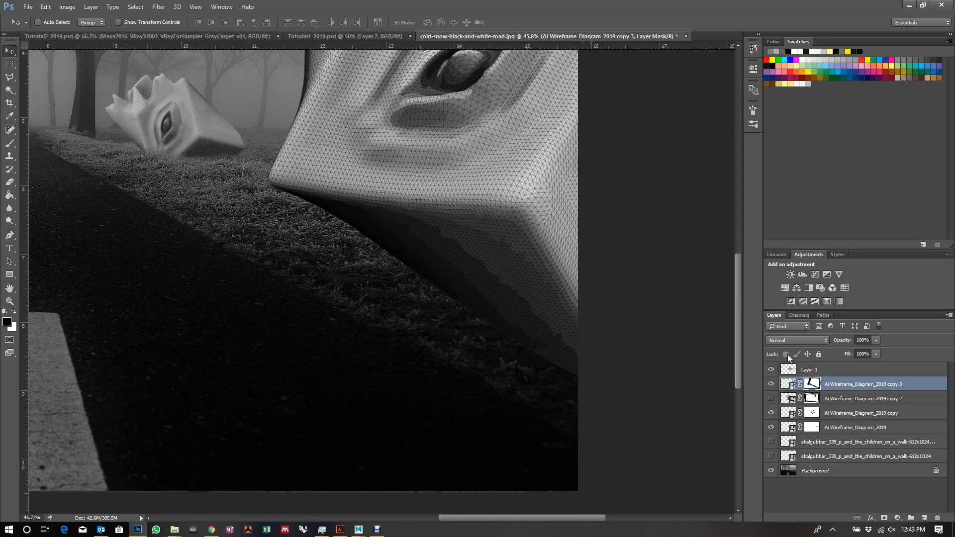
click(10, 144)
right_click(268, 147)
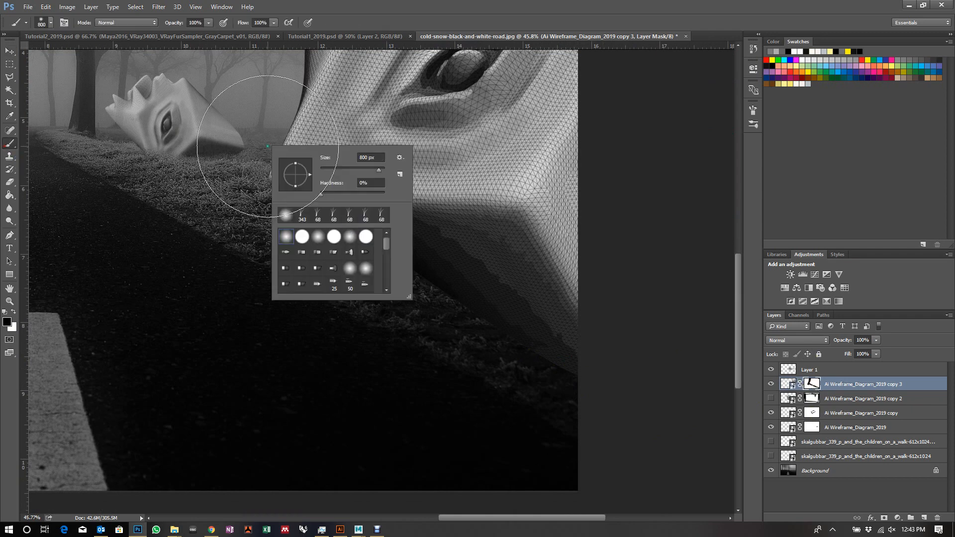
click(333, 216)
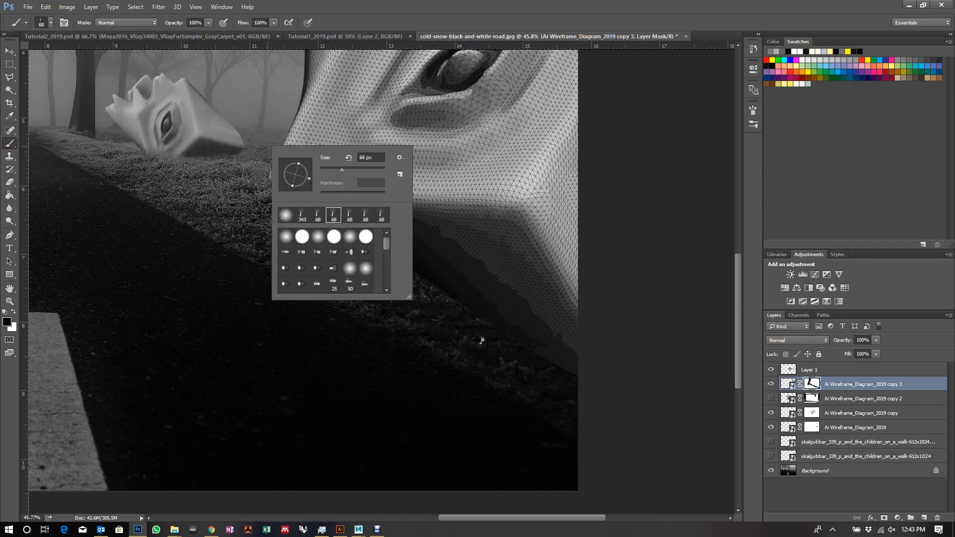
click(369, 168)
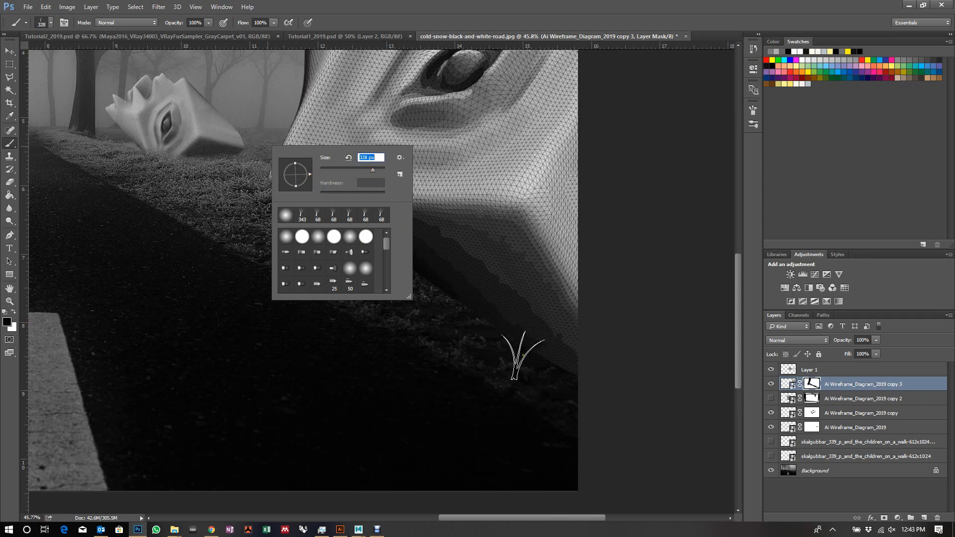
mouse_move(551, 367)
mouse_down()
mouse_move(576, 383)
mouse_move(519, 357)
mouse_move(583, 387)
mouse_up()
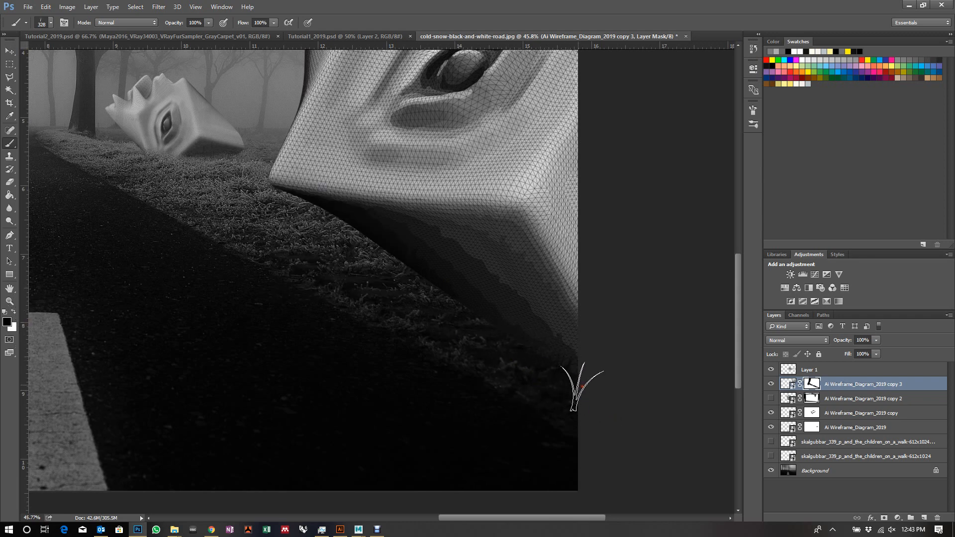
mouse_move(539, 341)
mouse_down()
mouse_move(434, 307)
mouse_move(510, 331)
mouse_move(446, 318)
mouse_move(577, 373)
mouse_up()
- Enlarge the grass-shaped brush to 500 px and continue masking the large object's base where it meets the grass
right_click(486, 338)
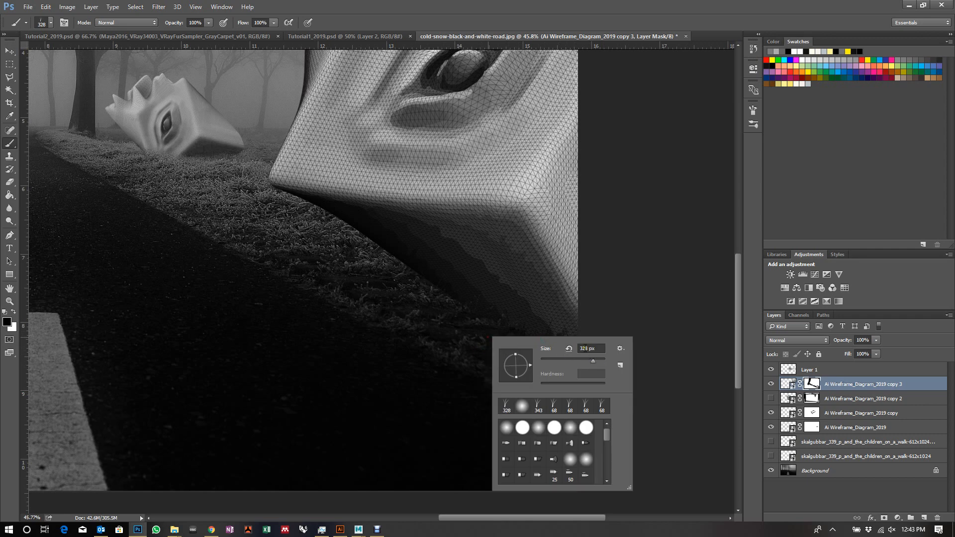
double_click(585, 349)
text(500)
key(Return)
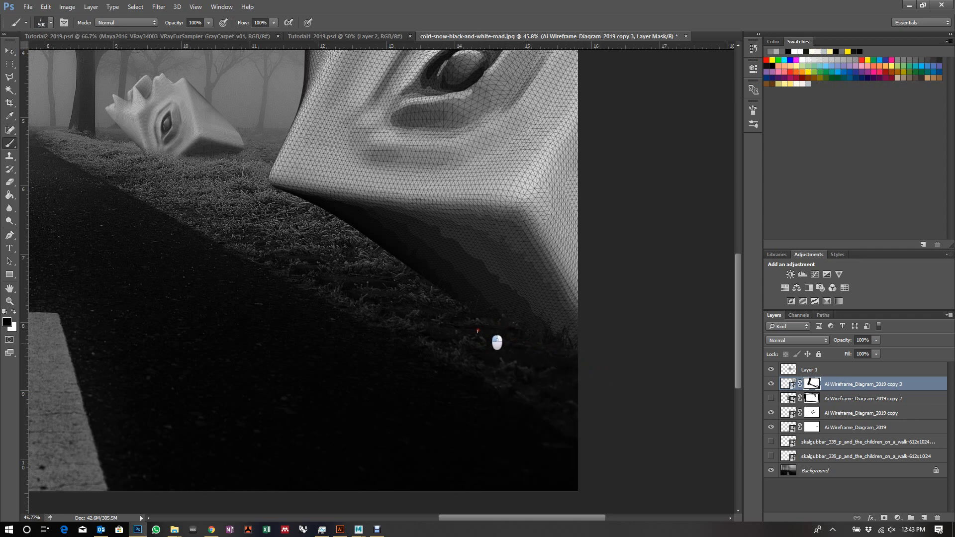
scroll(646, 407, down, 1)
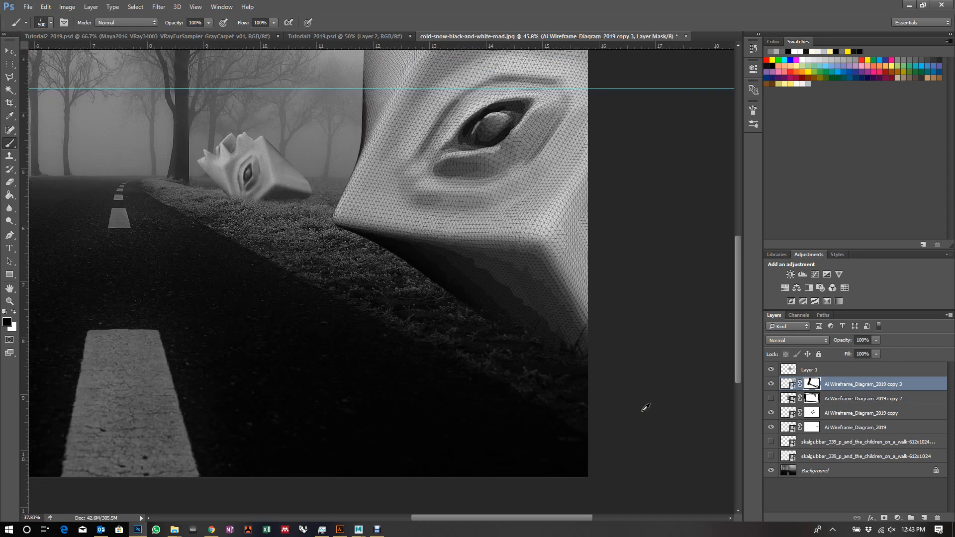
scroll(645, 407, down, 1)
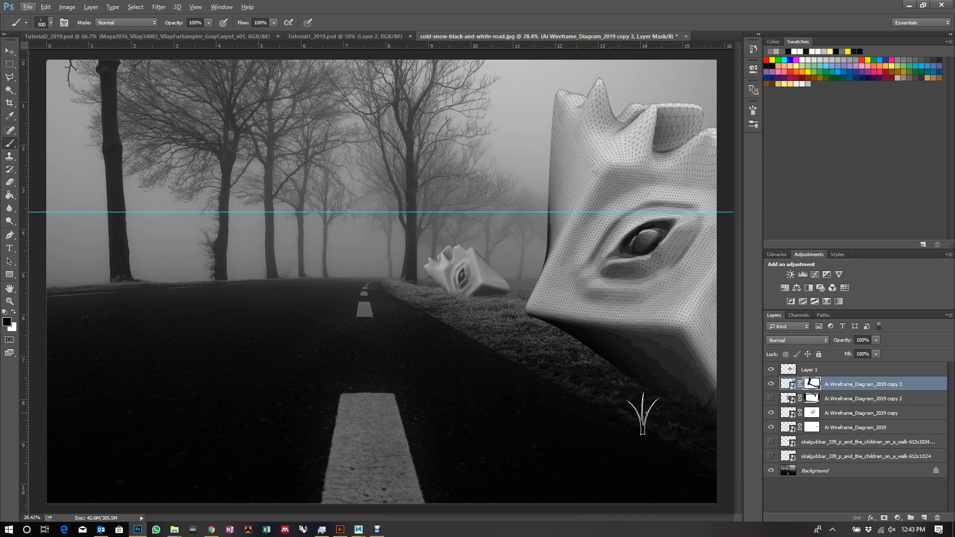
key(v)
key(x)
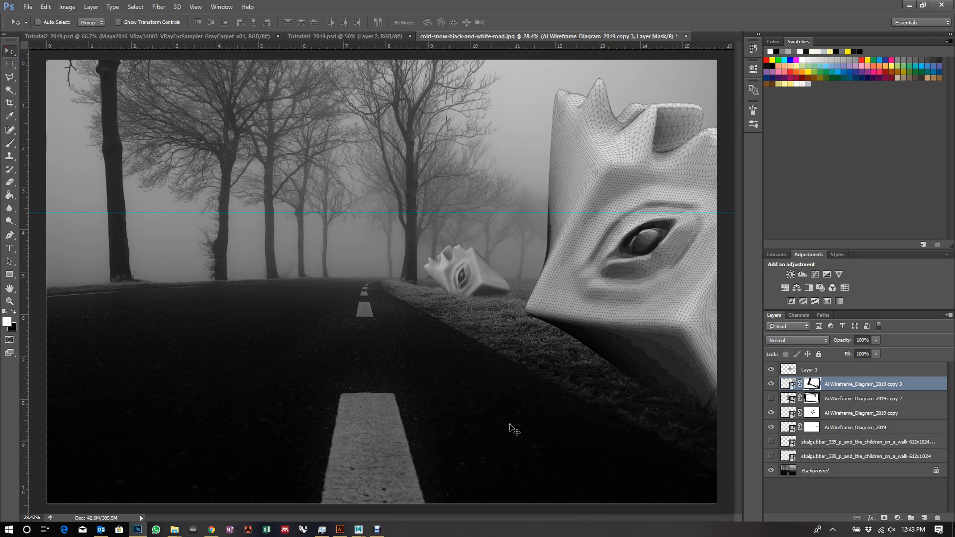
key(x)
- Show the upper skalgubbar_339 walking-people layer and apply a Black & White adjustment to it with the Default preset
click(771, 441)
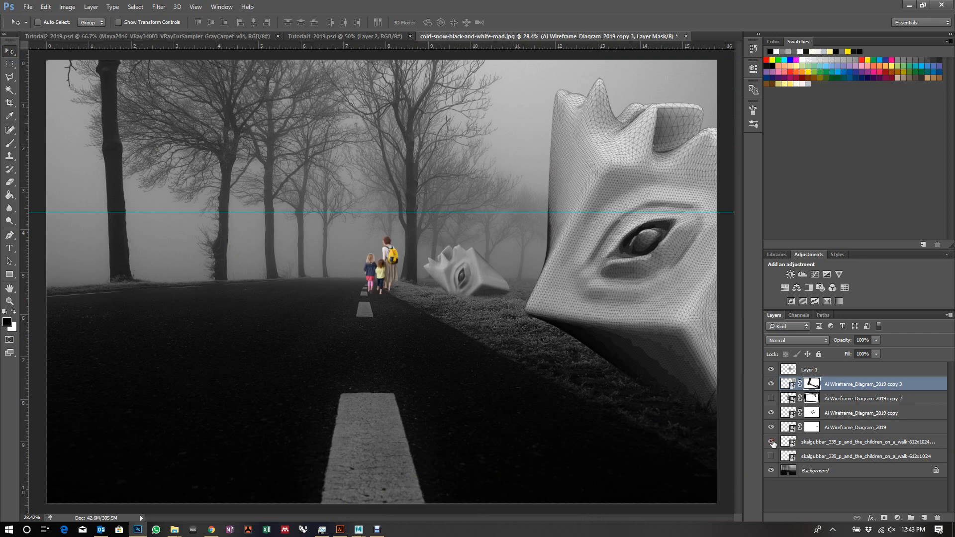
click(829, 444)
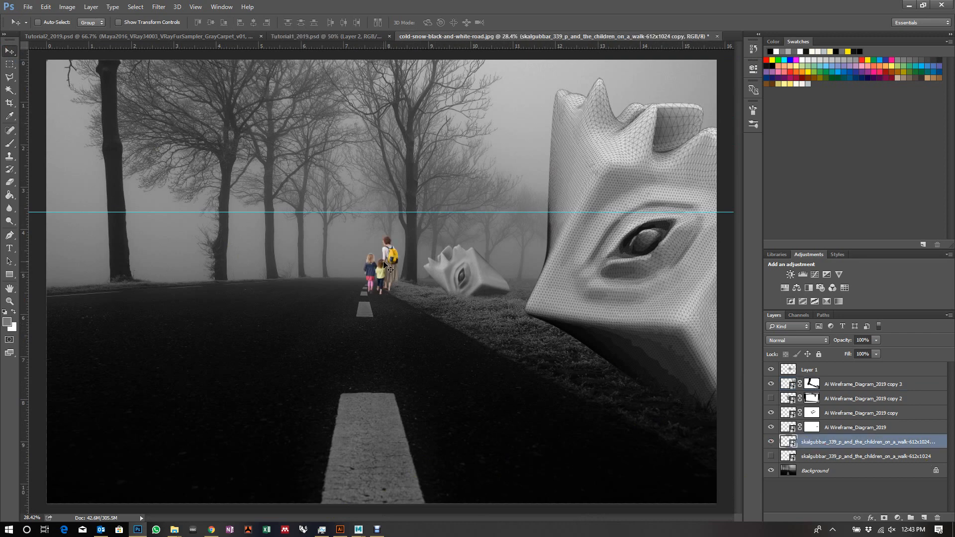
click(134, 8)
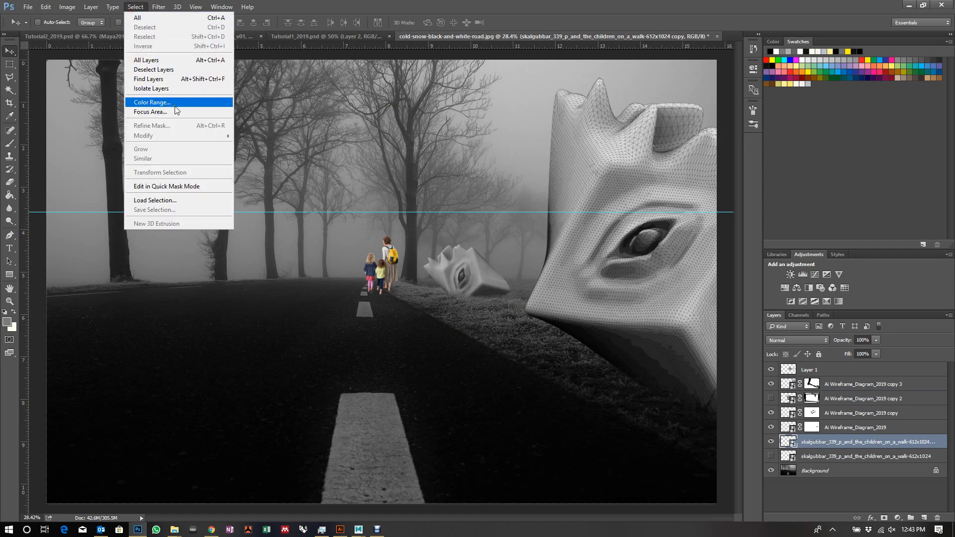
click(201, 103)
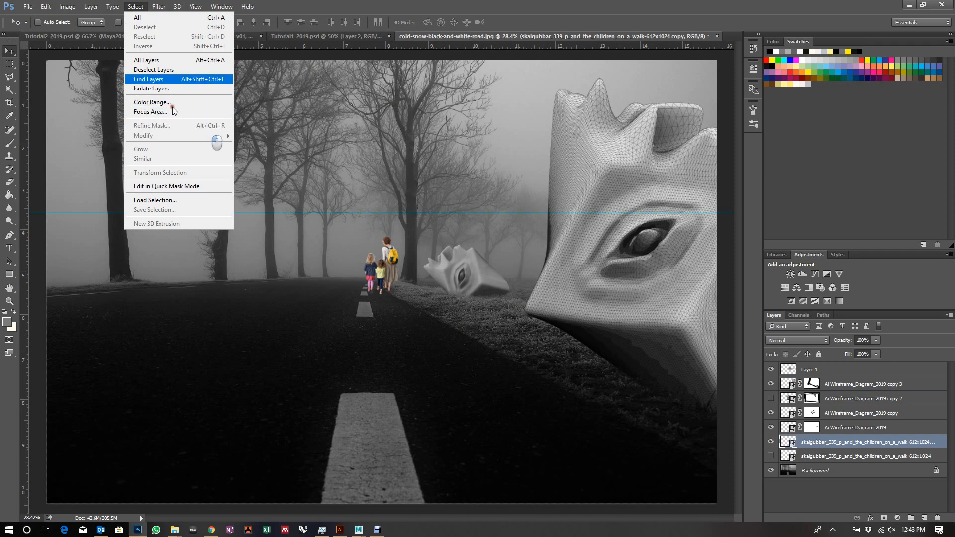
click(67, 7)
mouse_move(87, 32)
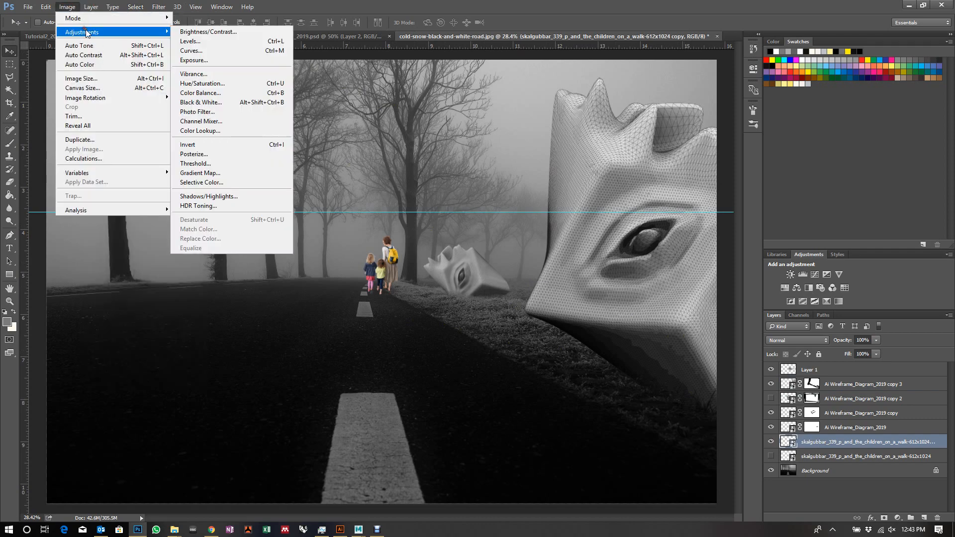
click(208, 102)
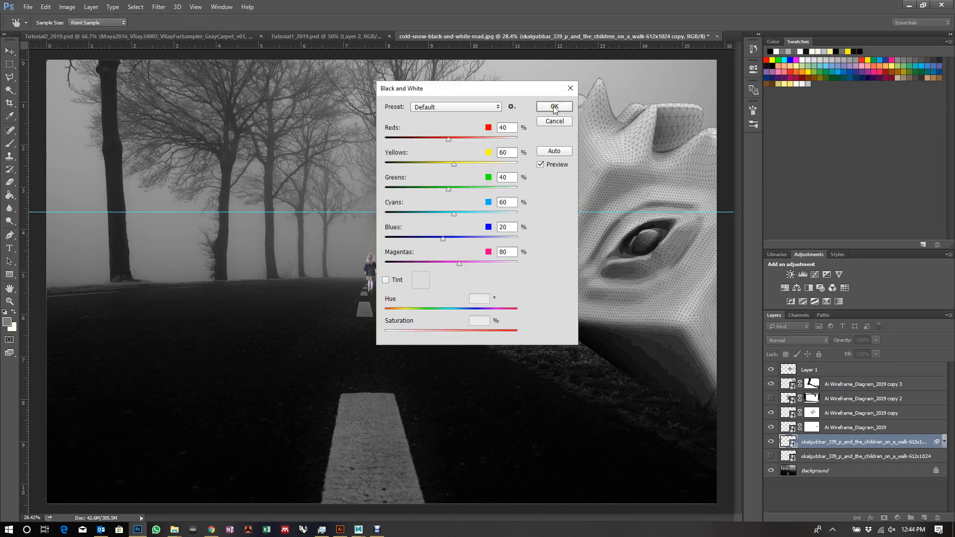
click(554, 108)
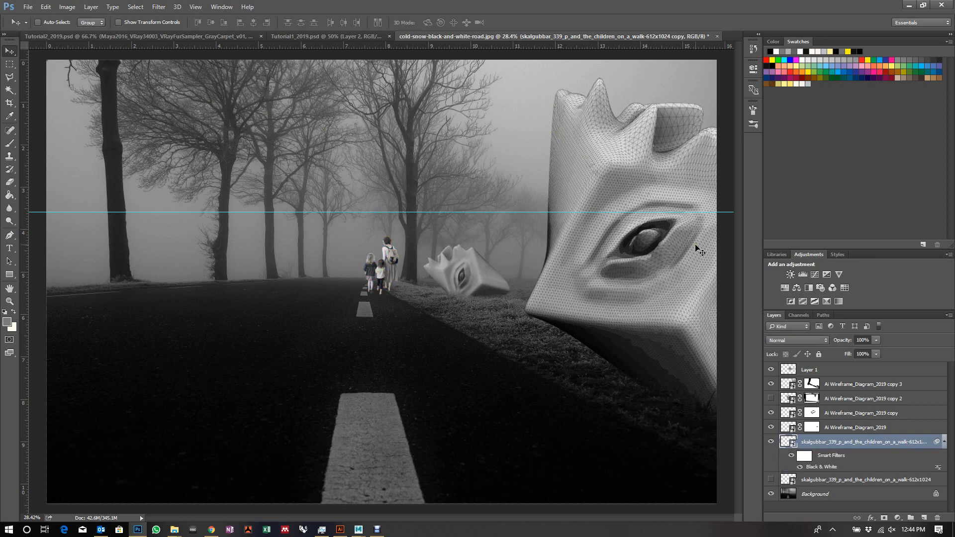
- Set the walking-people layer's opacity to 78%
drag(847, 343, 836, 343)
drag(98, 212, 164, 37)
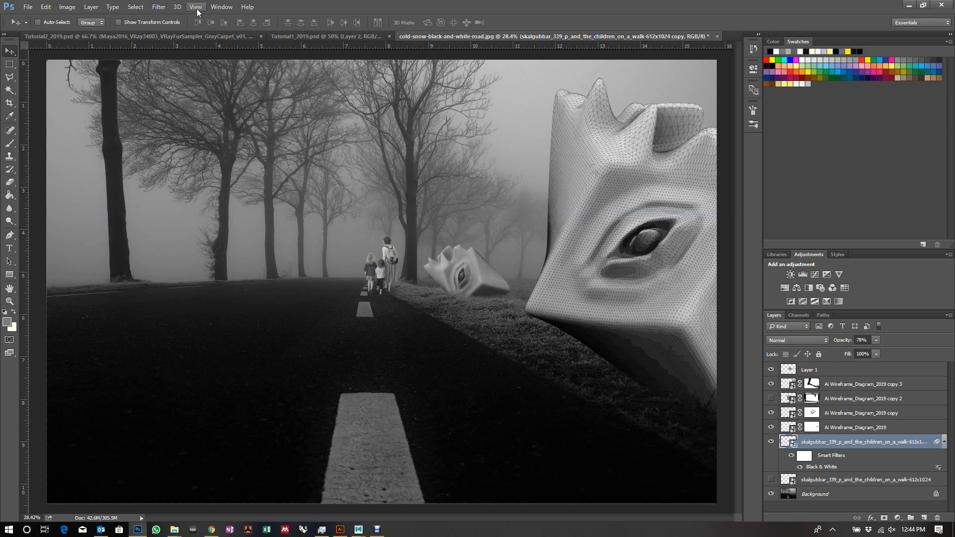
scroll(255, 244, down, 3)
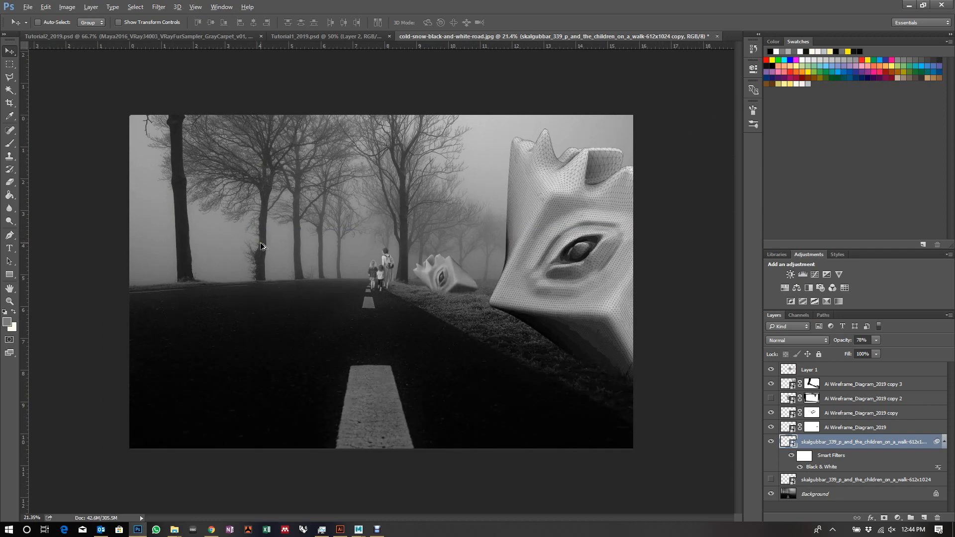
key(alt)
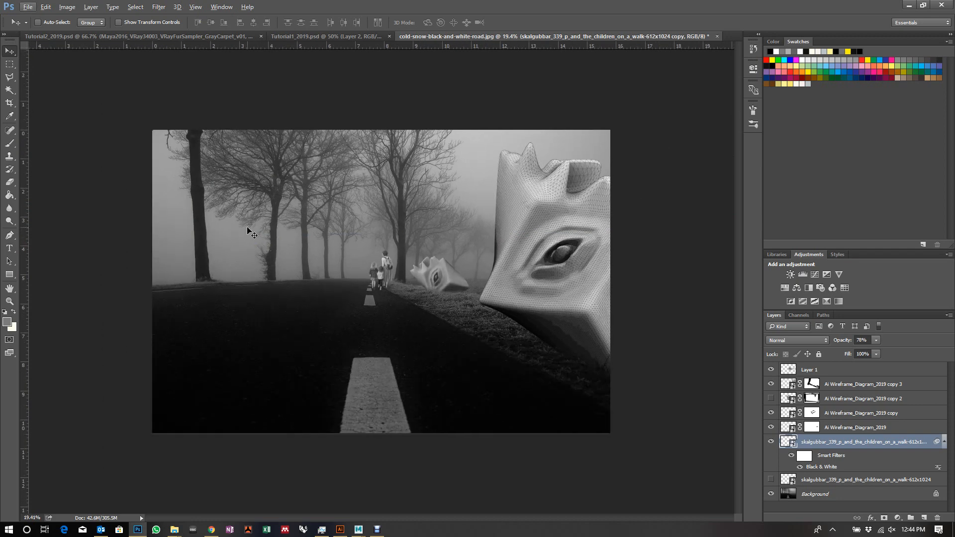
- Shift the large copy 3 object further right past the photo's edge and move the distant Ai Wireframe_Diagram_2019 object to the left
click(858, 383)
click(858, 383)
drag(582, 329, 606, 330)
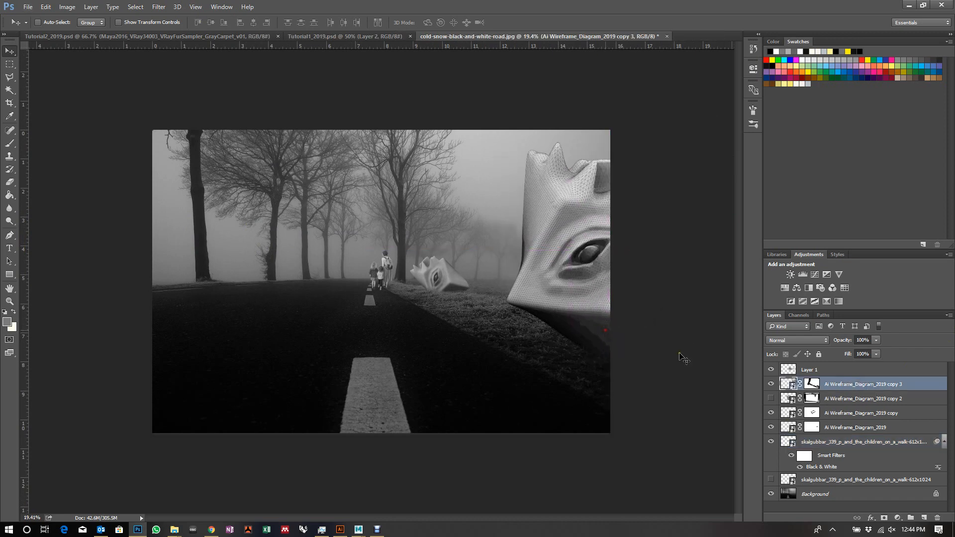
click(913, 432)
drag(574, 380, 535, 381)
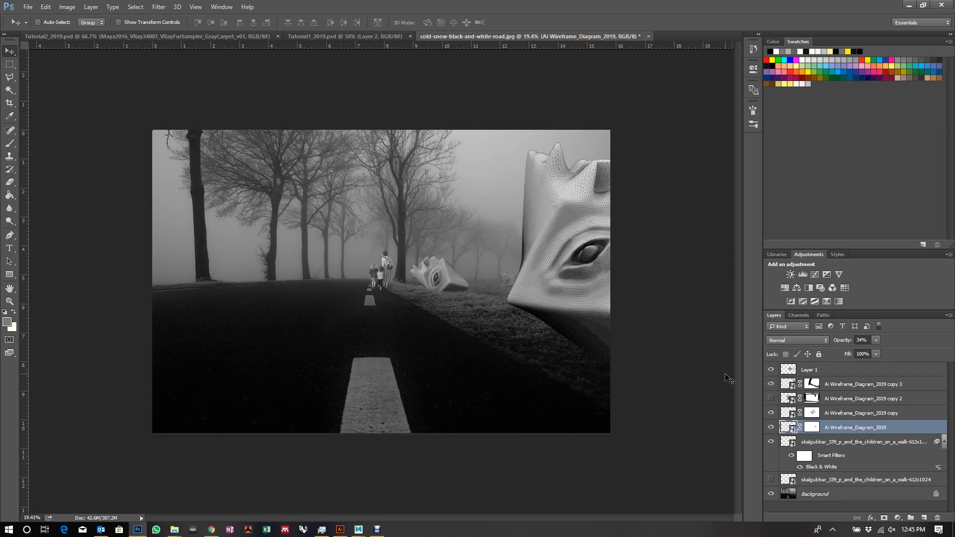
- Place Maya2016_VRay34003_VRayFurSampler_GrayCarpet_v01.png from the Rendering tutorial folder into the road photo at 100% scale
mouse_move(175, 529)
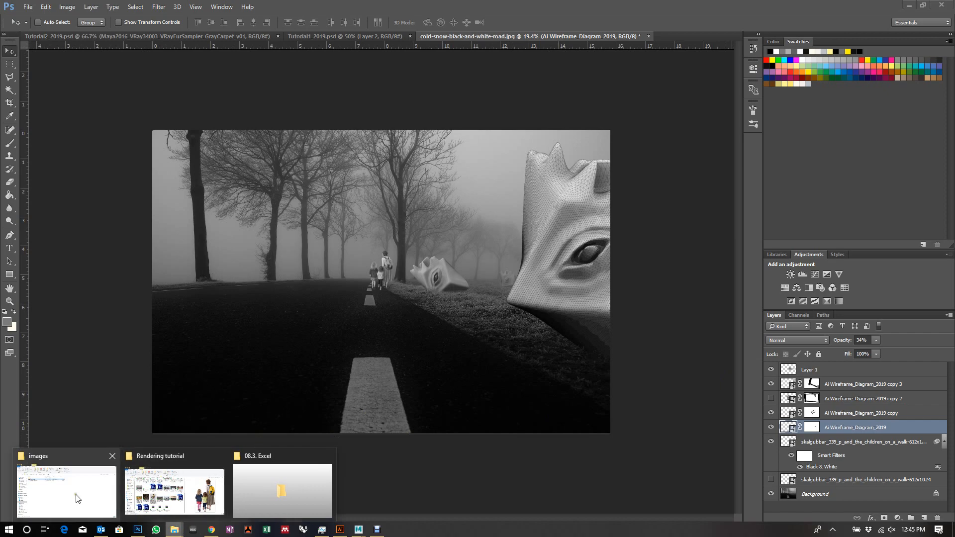
click(174, 492)
click(259, 487)
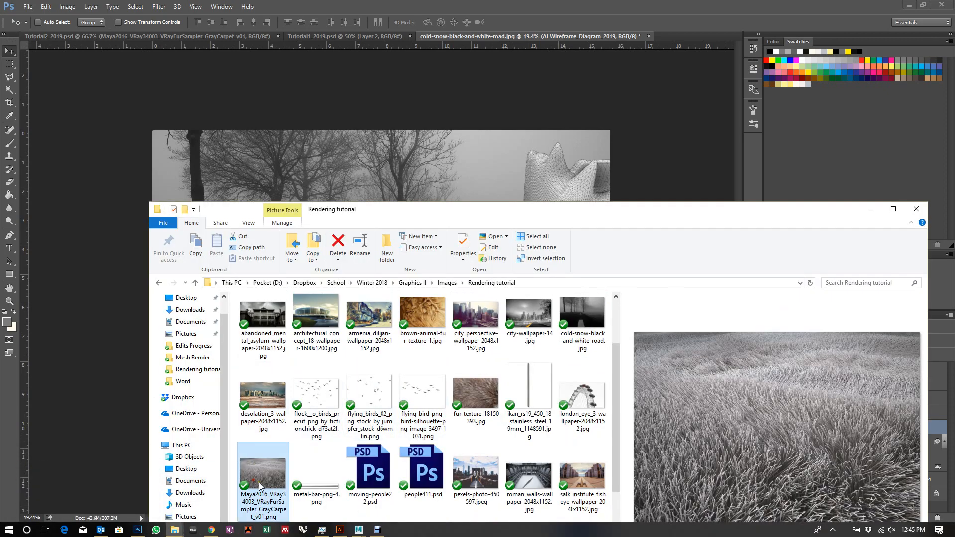
drag(259, 487, 407, 172)
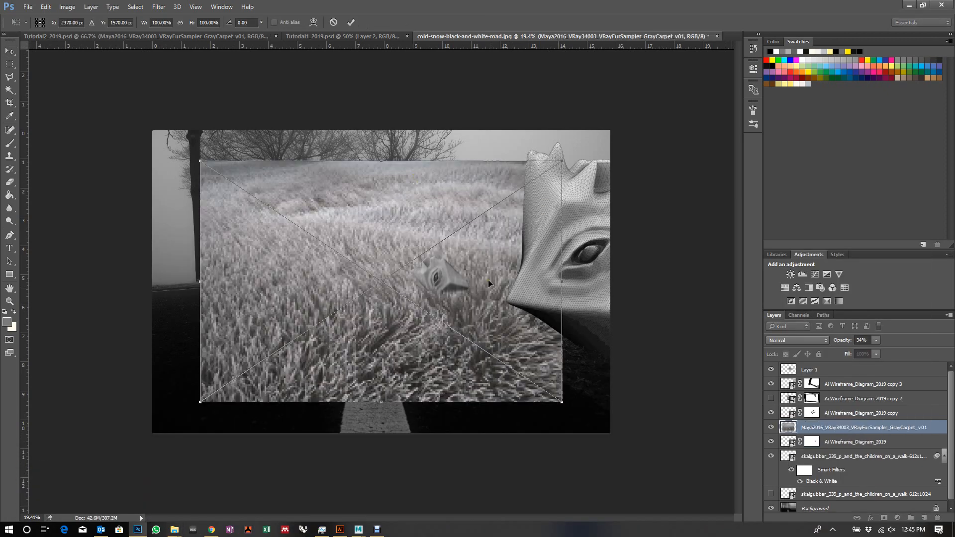
key(Return)
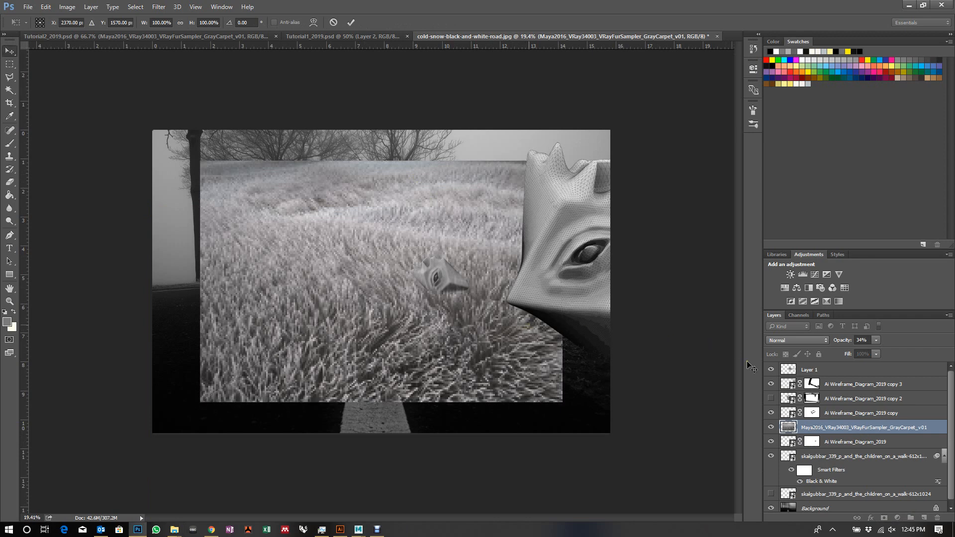
- Bring the GrayCarpet fur texture layer to the top of the layer stack and shift the texture to the photo's left side
drag(938, 430, 912, 369)
drag(422, 367, 361, 354)
drag(218, 350, 150, 334)
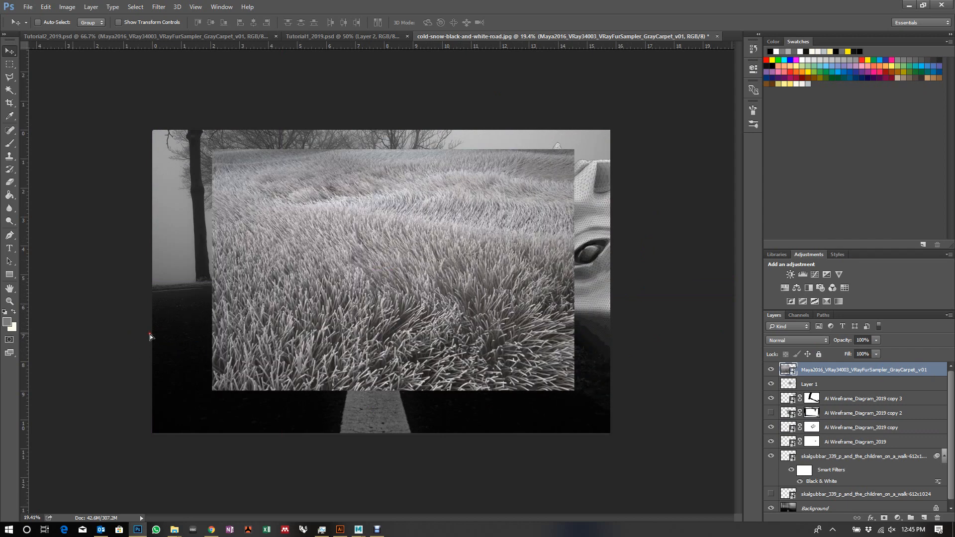
drag(607, 269, 465, 302)
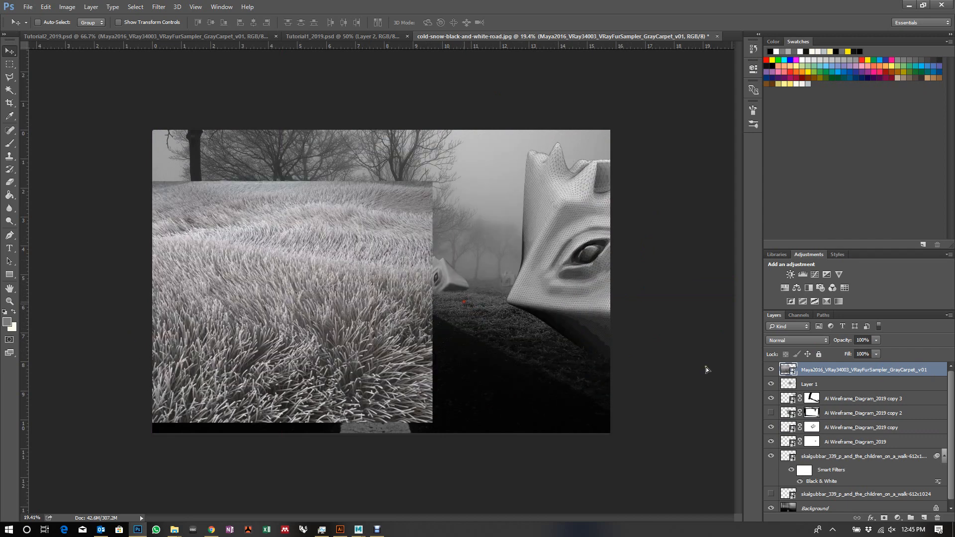
ctrl+click(791, 401)
key(ctrl+d)
click(771, 370)
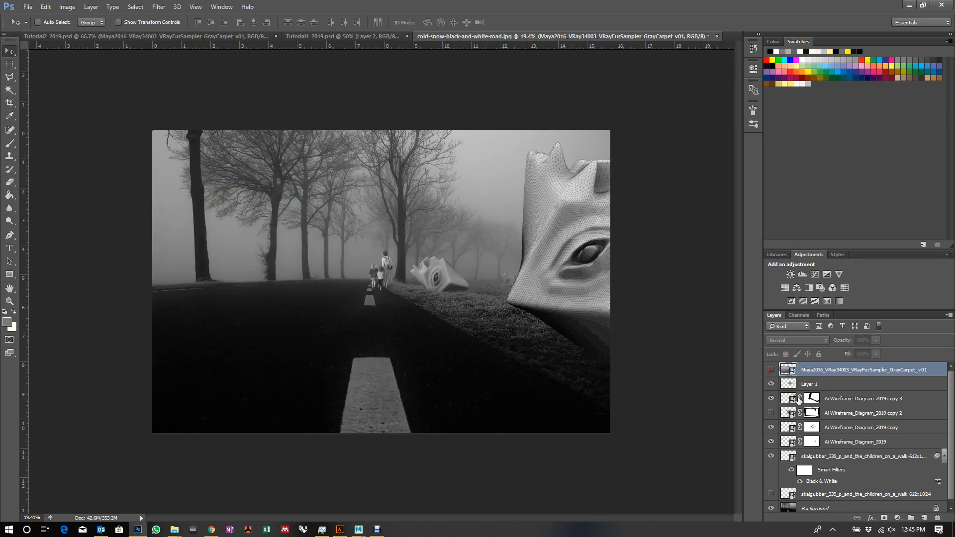
ctrl+click(791, 401)
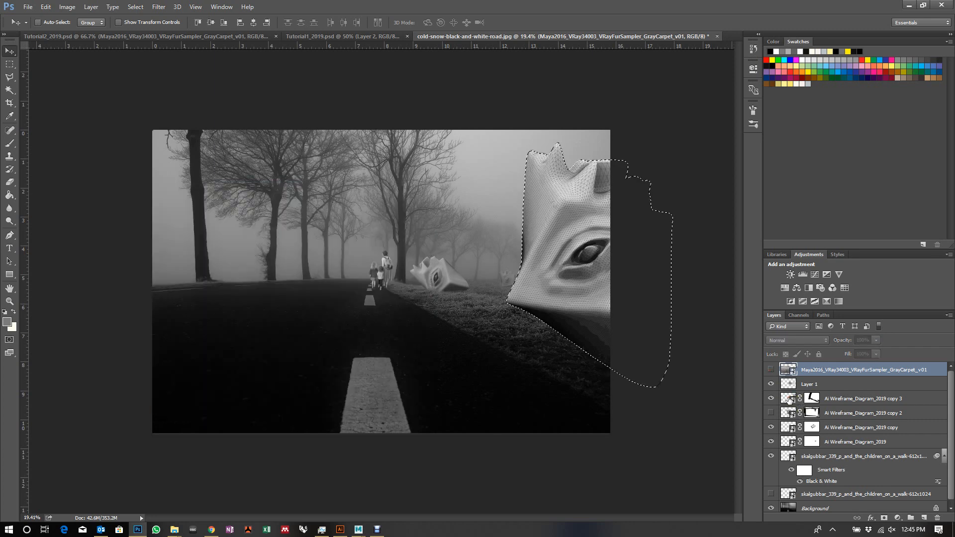
key(ctrl+d)
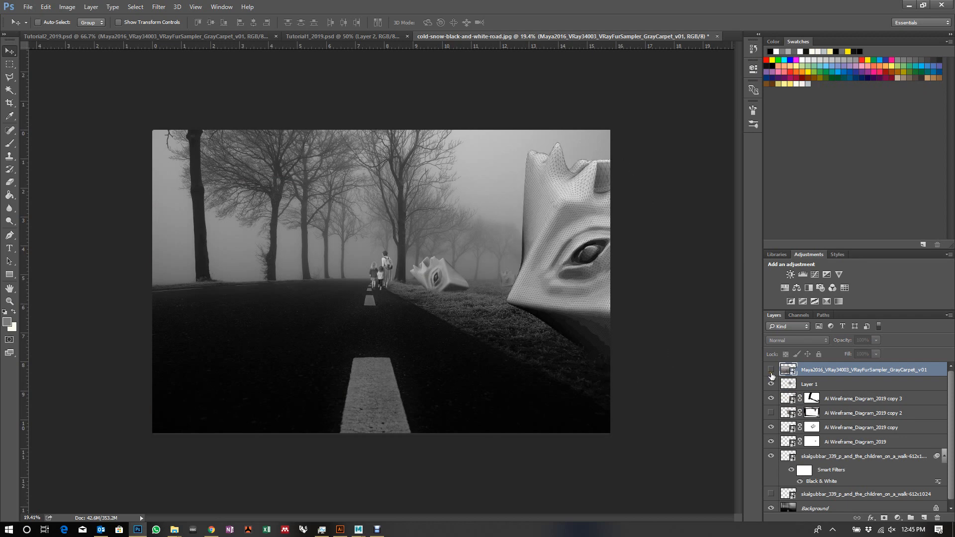
click(771, 370)
- Move the fur texture over the large object on the right and set its blend mode to Multiply
drag(277, 320, 587, 279)
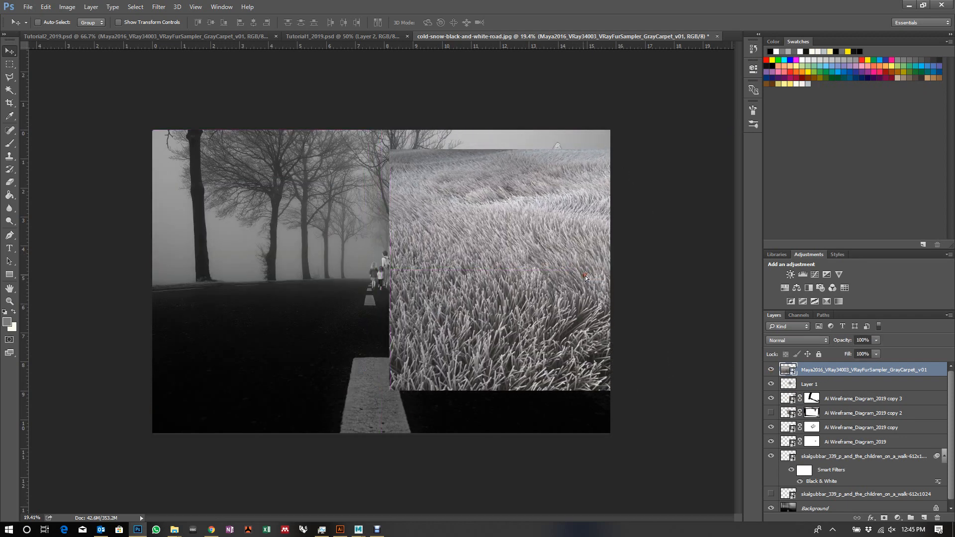
click(822, 344)
click(789, 375)
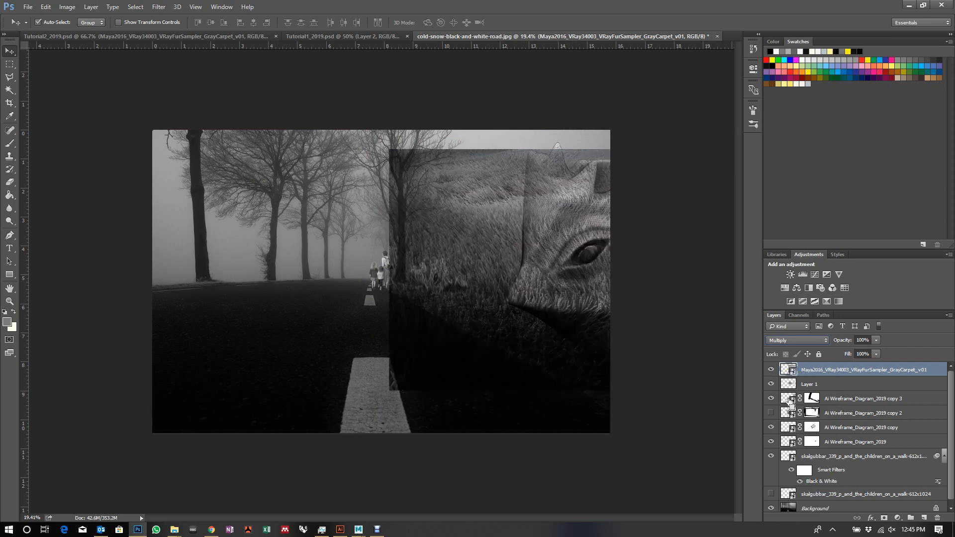
- Mask the GrayCarpet fur layer to the outline of the Ai Wireframe_Diagram_2019 copy 3 object and view the mask alone
ctrl+click(790, 399)
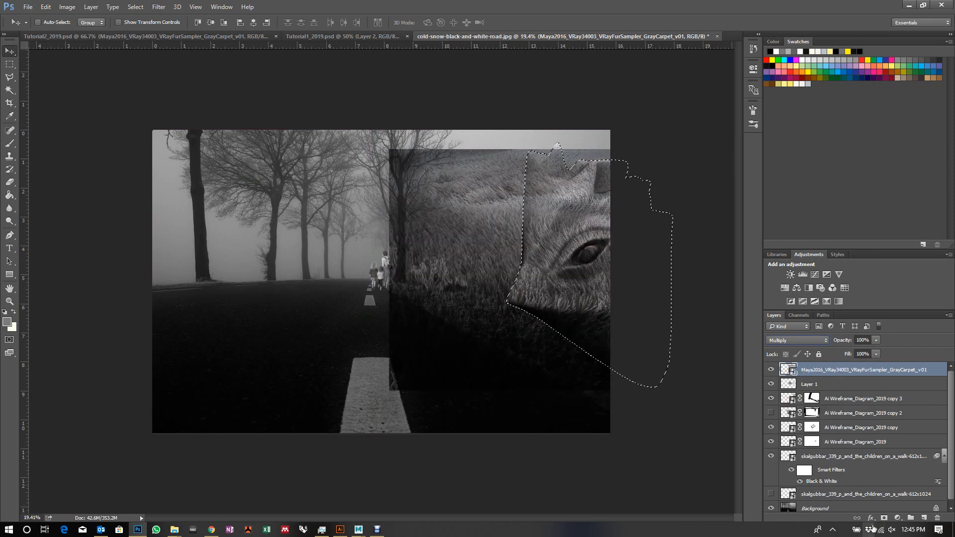
click(888, 518)
alt+click(811, 369)
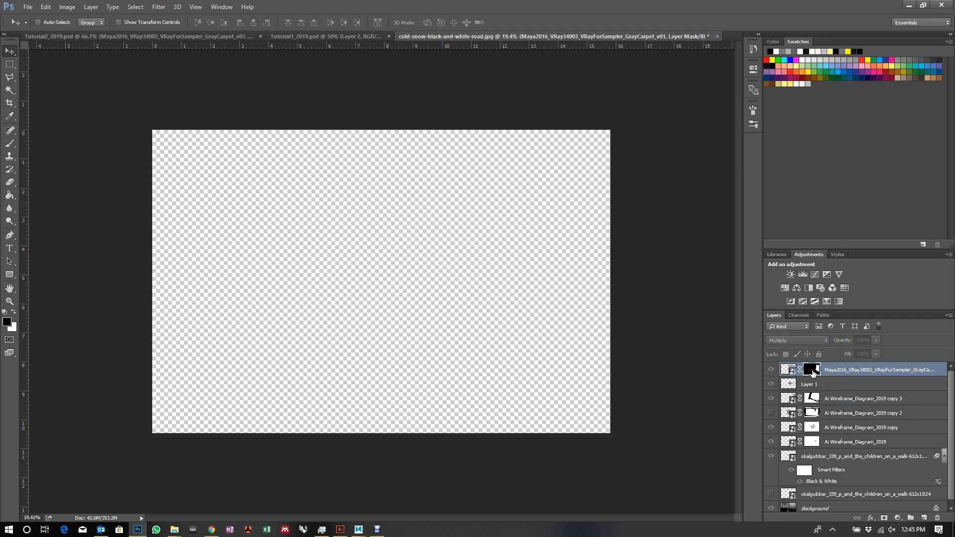
key(ctrl)
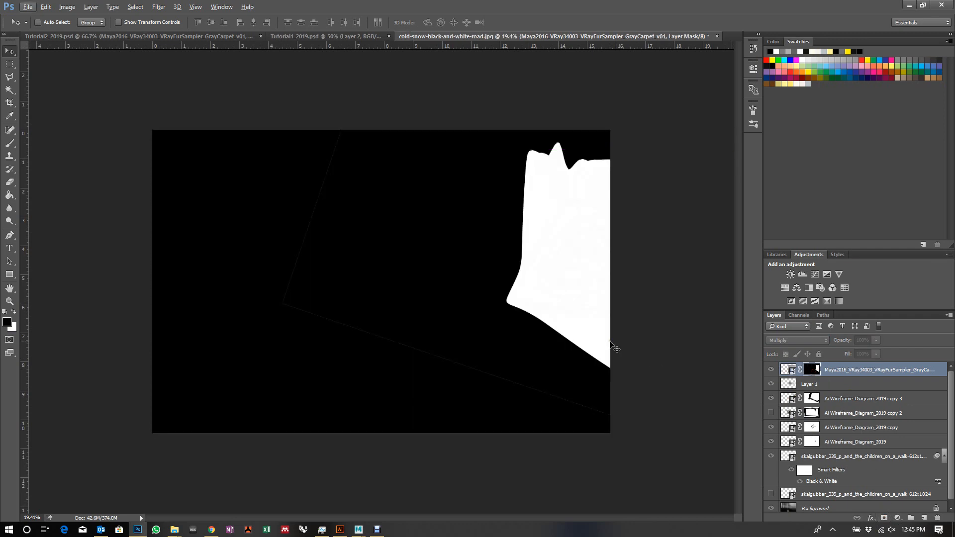
- Try inverting the fur layer's mask, compare it with the image, and invert the mask back
key(ctrl+i)
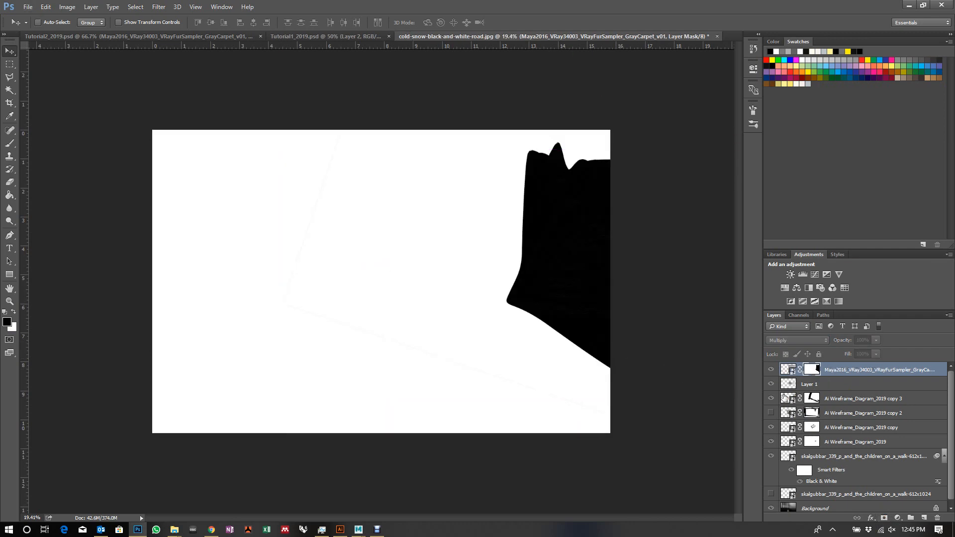
click(787, 369)
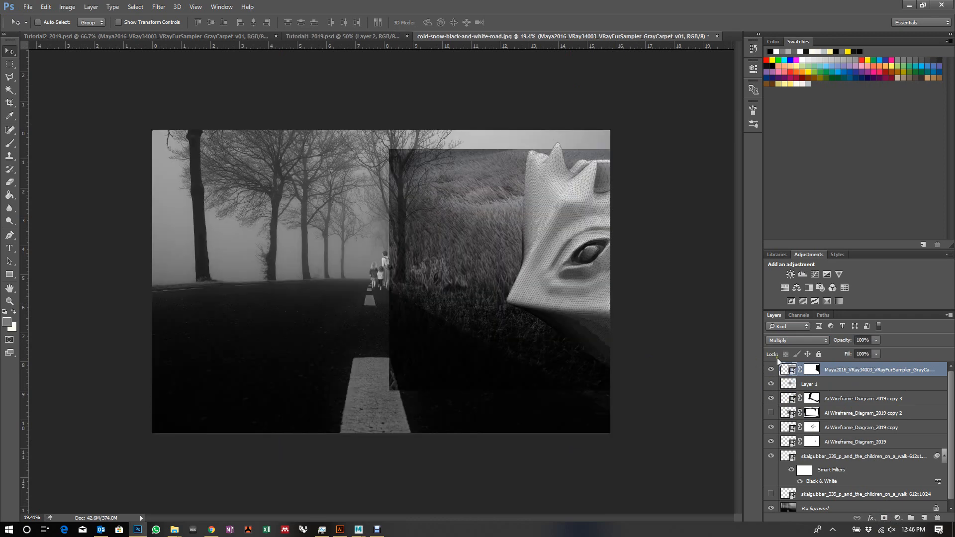
click(809, 371)
click(782, 371)
alt+click(813, 373)
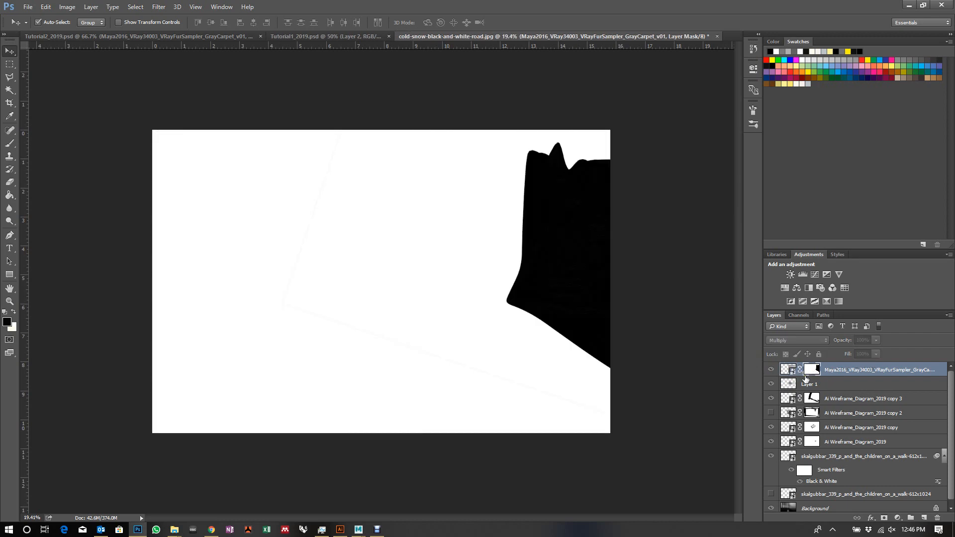
key(ctrl+i)
click(787, 371)
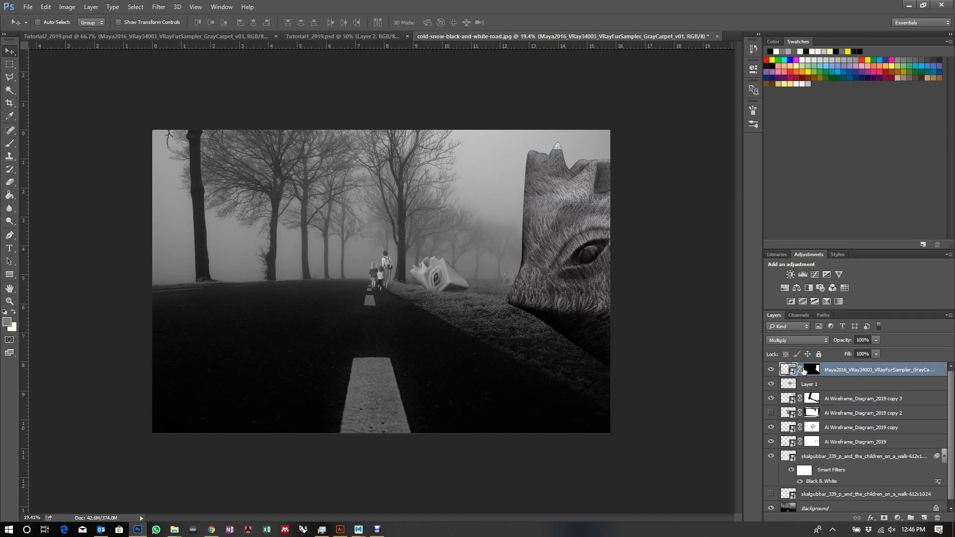
- Duplicate the masked fur layer, delete the duplicate's layer mask and hide the original fur layer
key(ctrl+j)
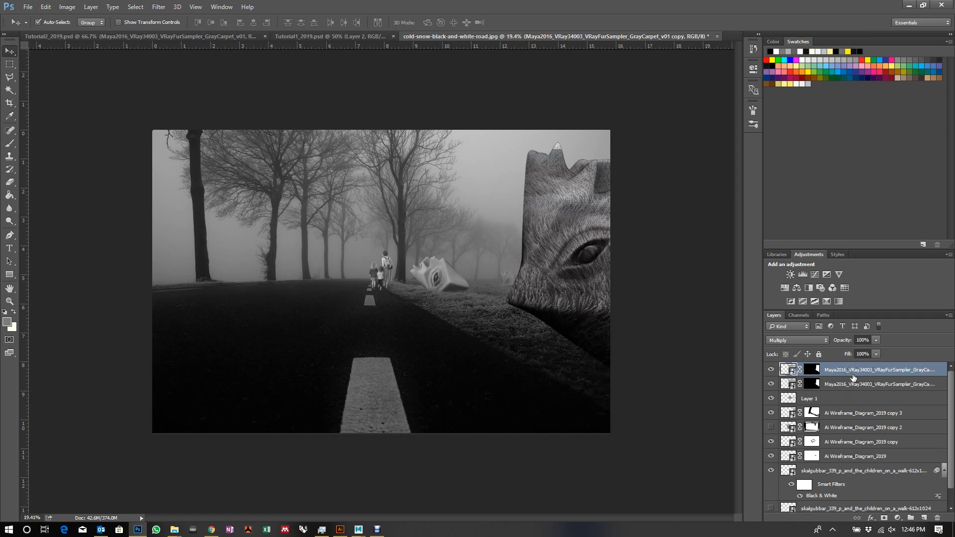
right_click(814, 372)
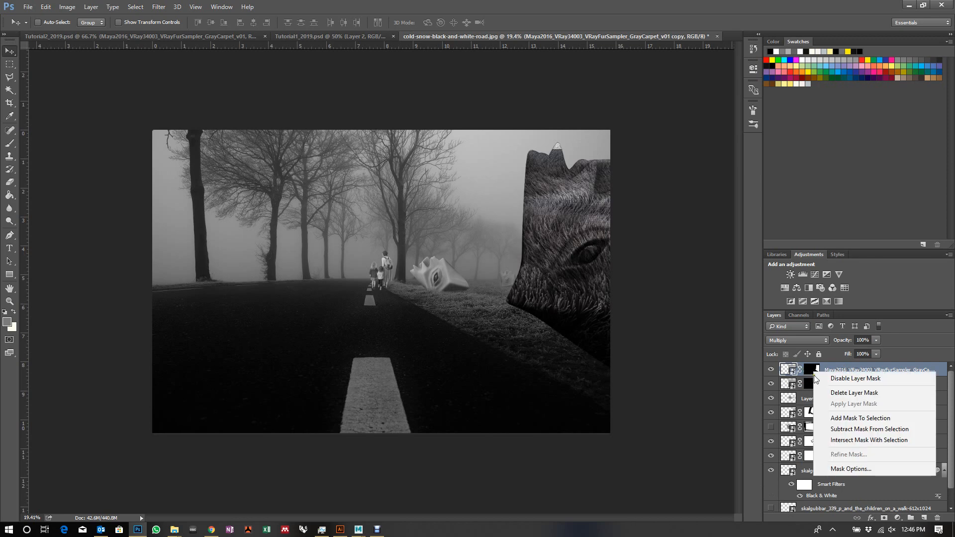
click(847, 399)
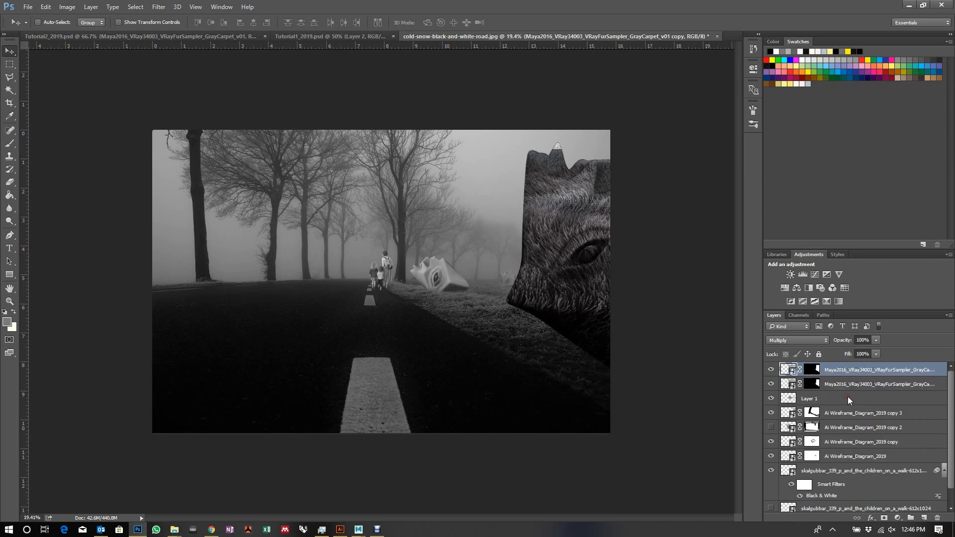
click(771, 383)
- Scale the fur copy to about 44%, rotate it about 7.6° and place it over the large object's eye
drag(499, 383, 209, 389)
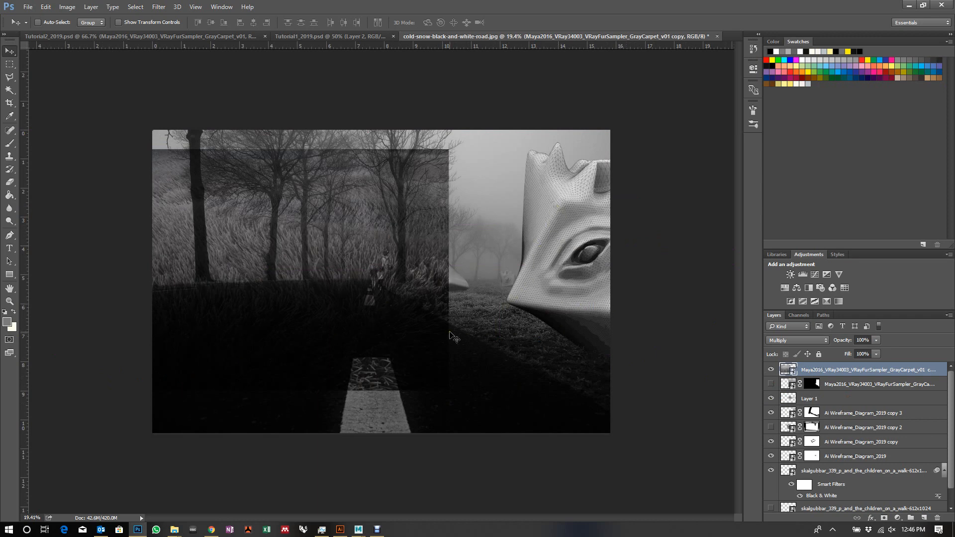
drag(335, 366, 417, 345)
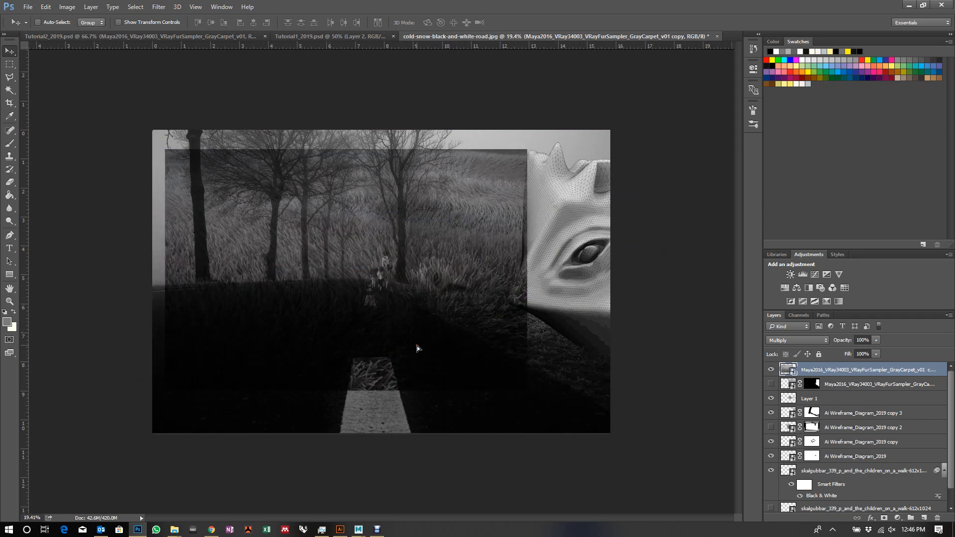
key(ctrl+t)
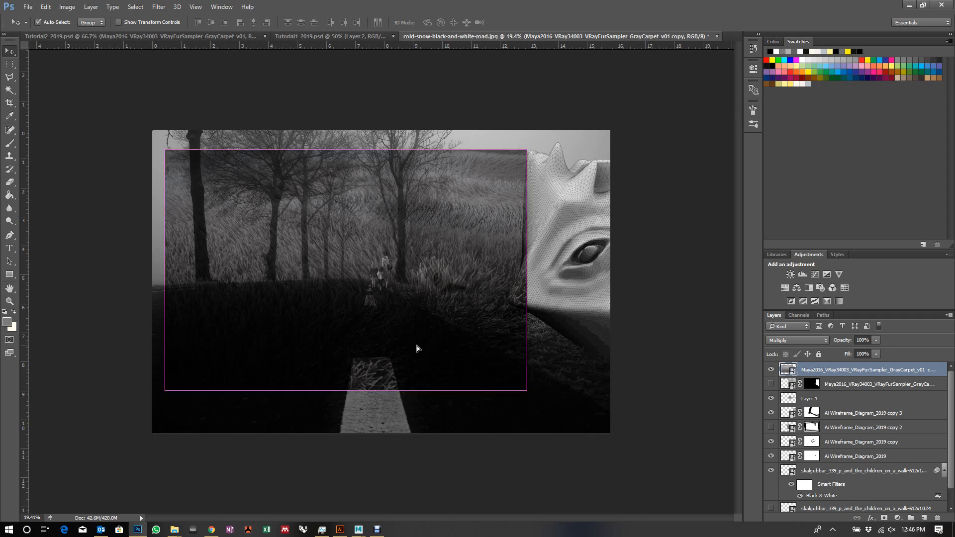
drag(161, 152, 320, 256)
drag(500, 363, 672, 267)
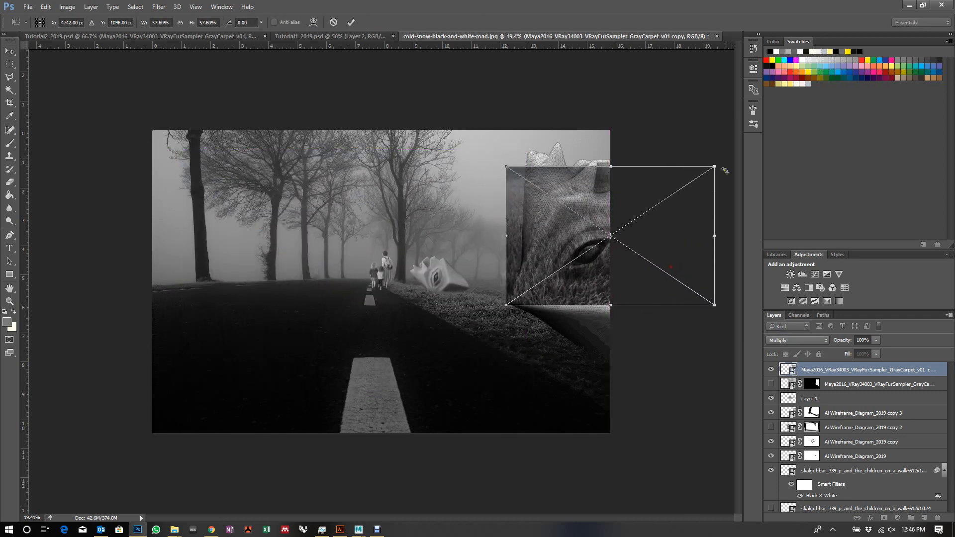
drag(715, 165, 708, 208)
mouse_move(582, 290)
mouse_down()
mouse_move(597, 302)
mouse_move(590, 297)
mouse_up()
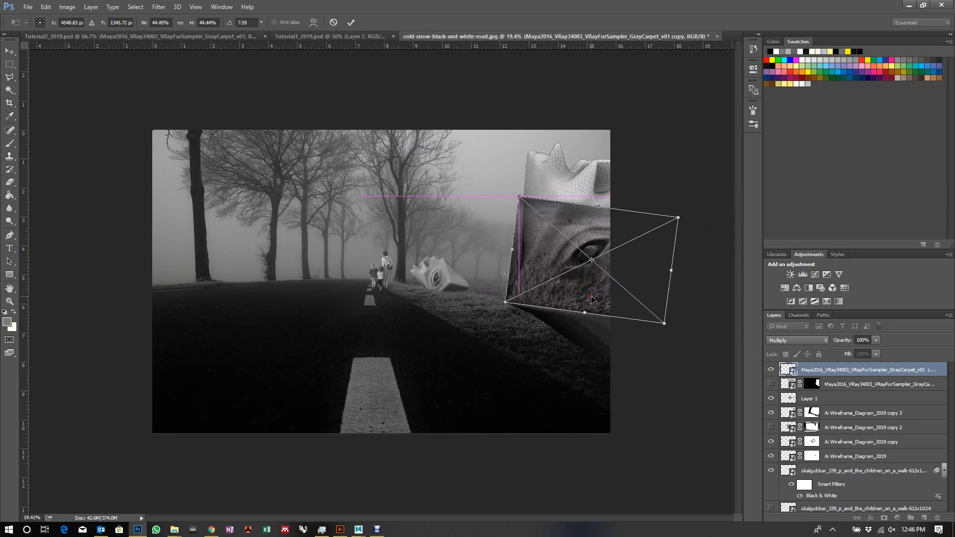
- Fine-tune the fur copy's position so its lower corner meets the large object's lower front tip
scroll(592, 298, up, 5)
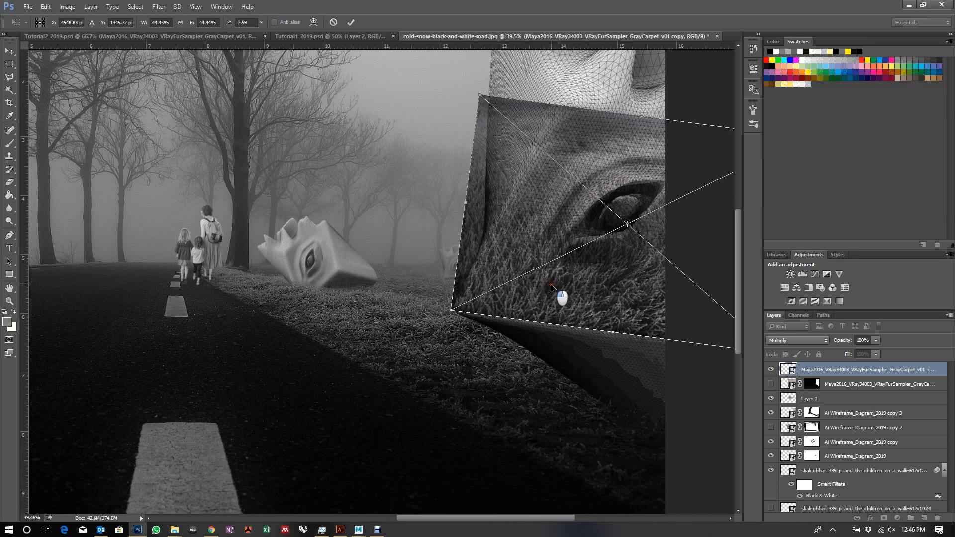
drag(552, 287, 563, 295)
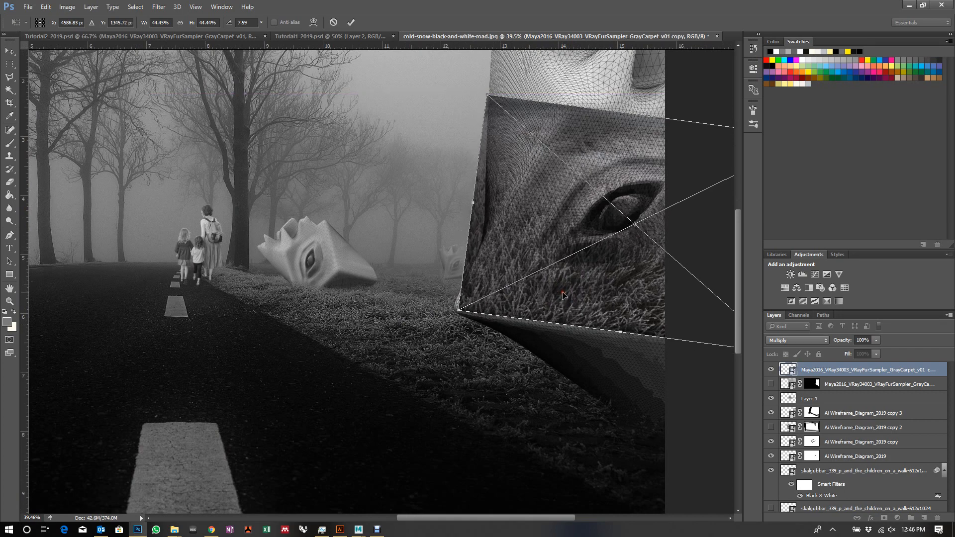
key(Down)
key(Down)
key(Down)
key(Left)
key(Left)
key(Left)
key(Left)
key(Left)
key(Left)
key(Left)
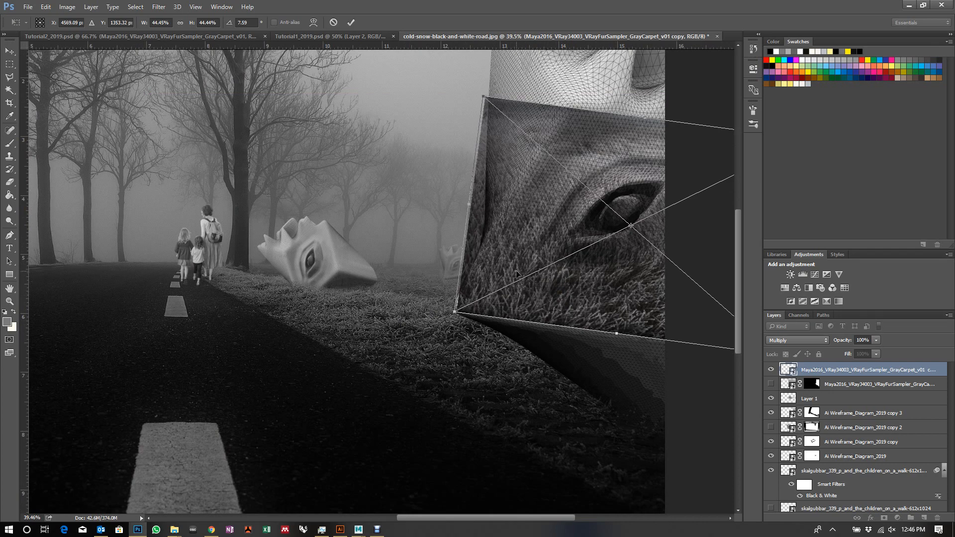
key(Left)
key(Left)
- Distort the fur copy's corners and upper edge to follow the front face of the large object and apply the transformation
right_click(503, 152)
click(537, 225)
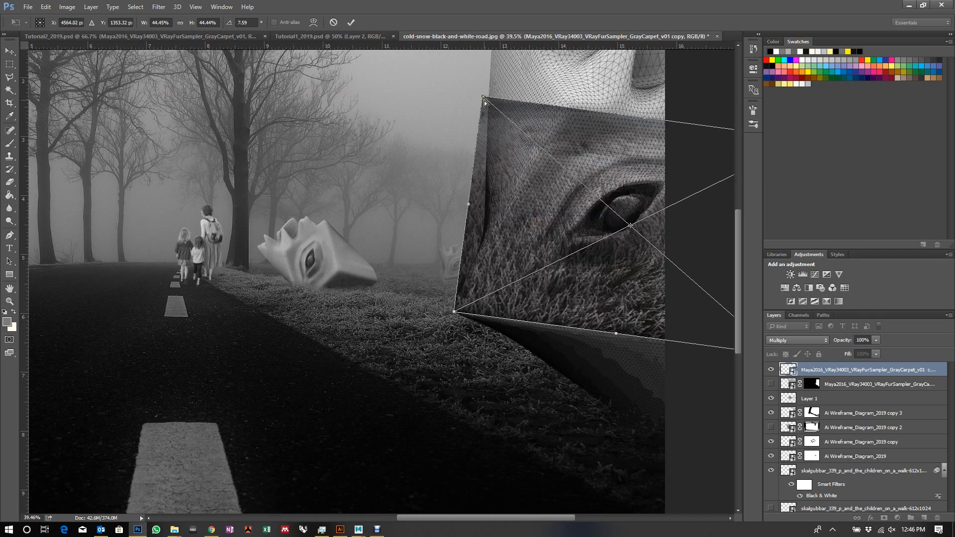
drag(485, 101, 562, 105)
drag(455, 313, 451, 309)
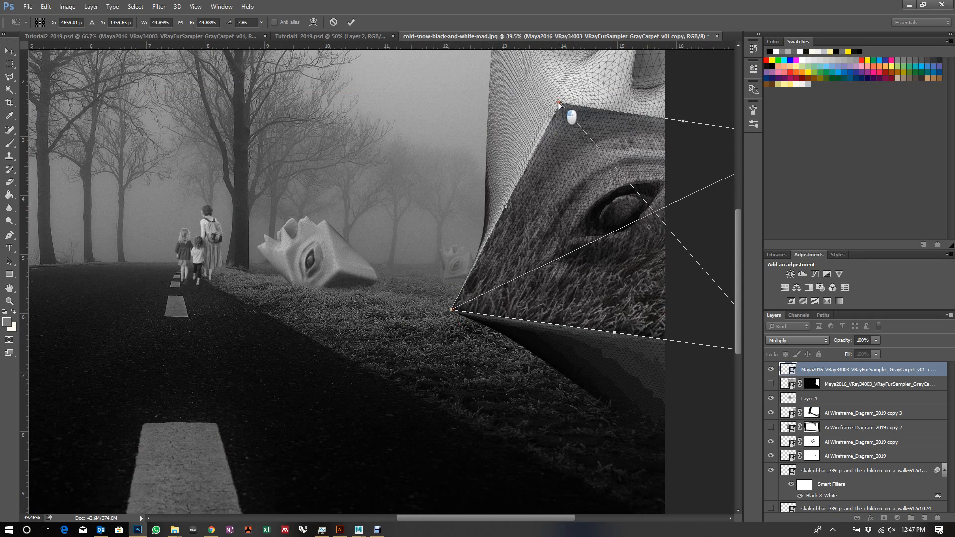
drag(559, 103, 557, 105)
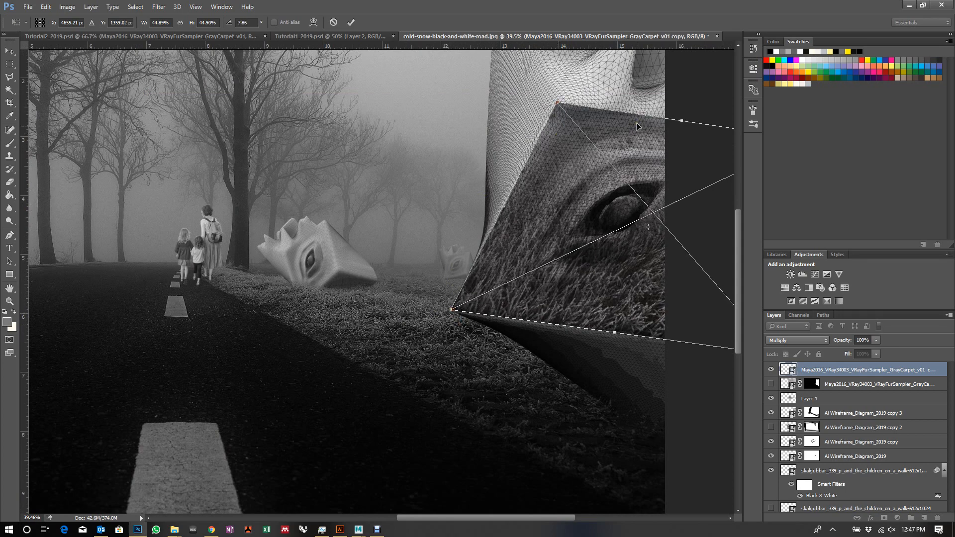
drag(678, 122, 695, 88)
key(Return)
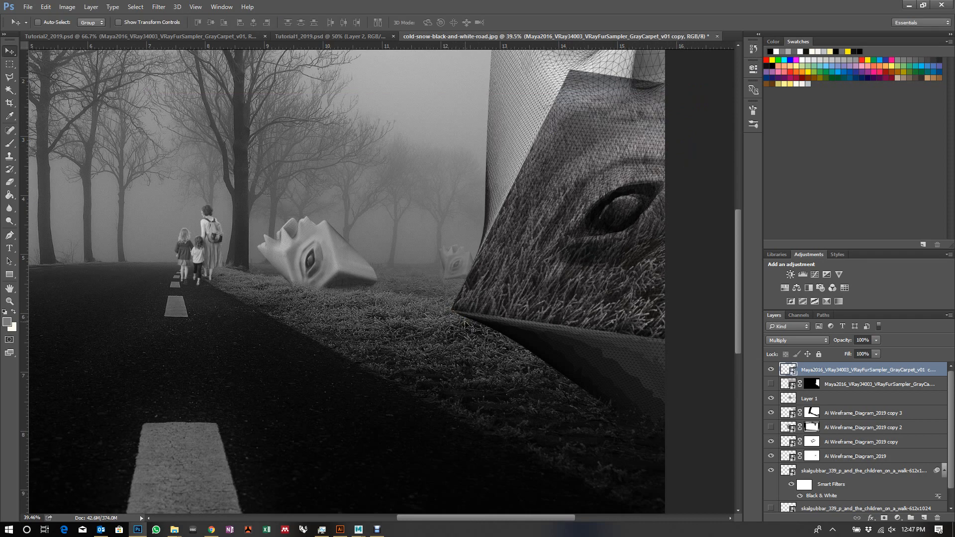
- Try the lightening blend modes such as Lighten, Color Dodge and Linear Dodge (Add) on the fur copy
scroll(453, 347, down, 1)
scroll(499, 361, down, 3)
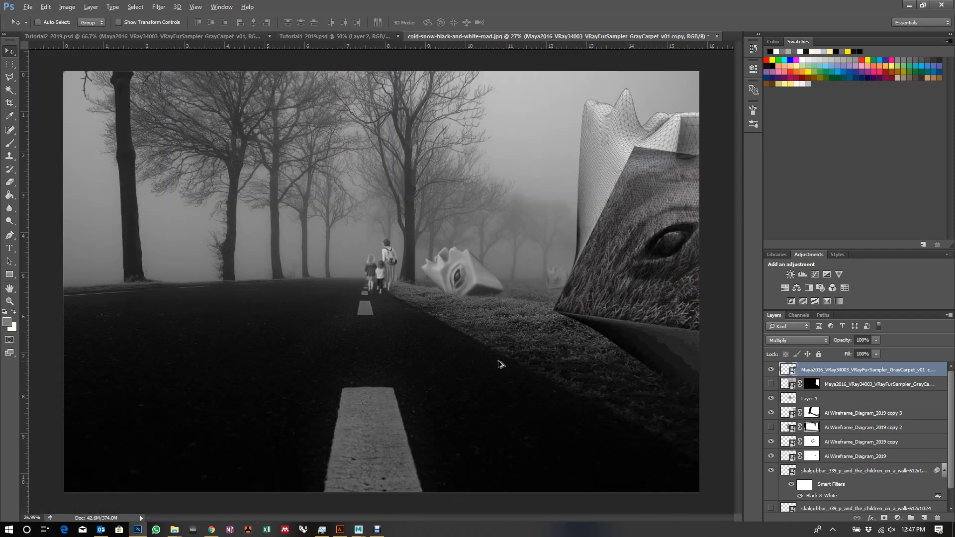
click(799, 340)
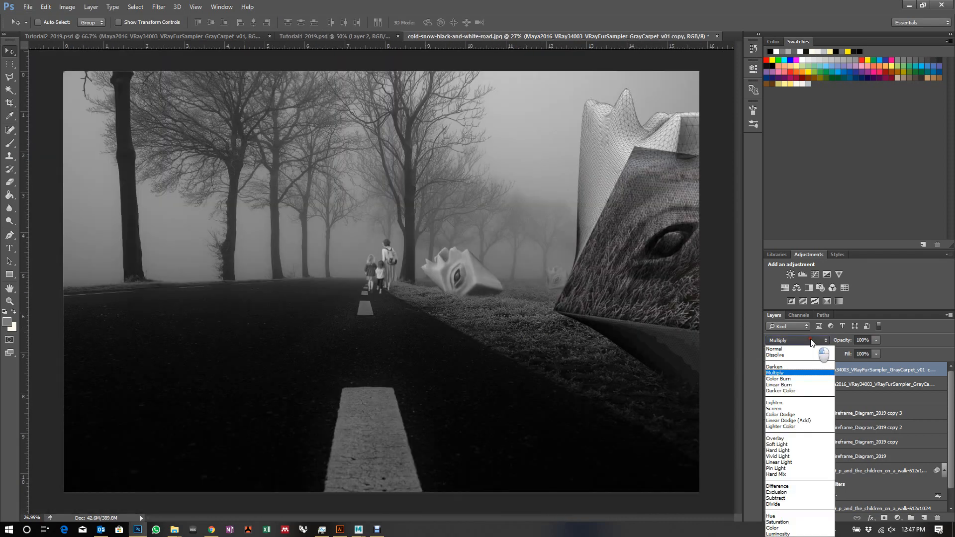
click(801, 371)
key(Down)
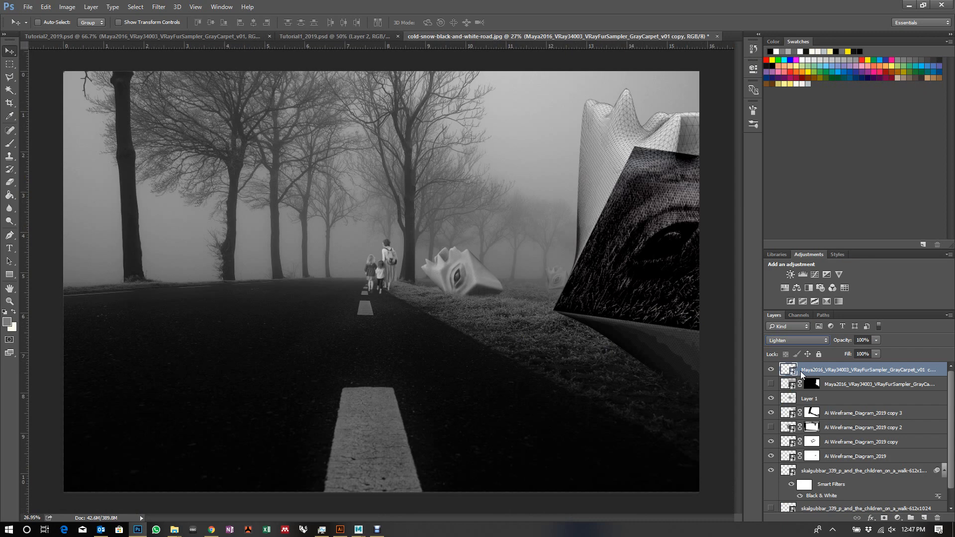
key(Down)
key(Down)
click(806, 342)
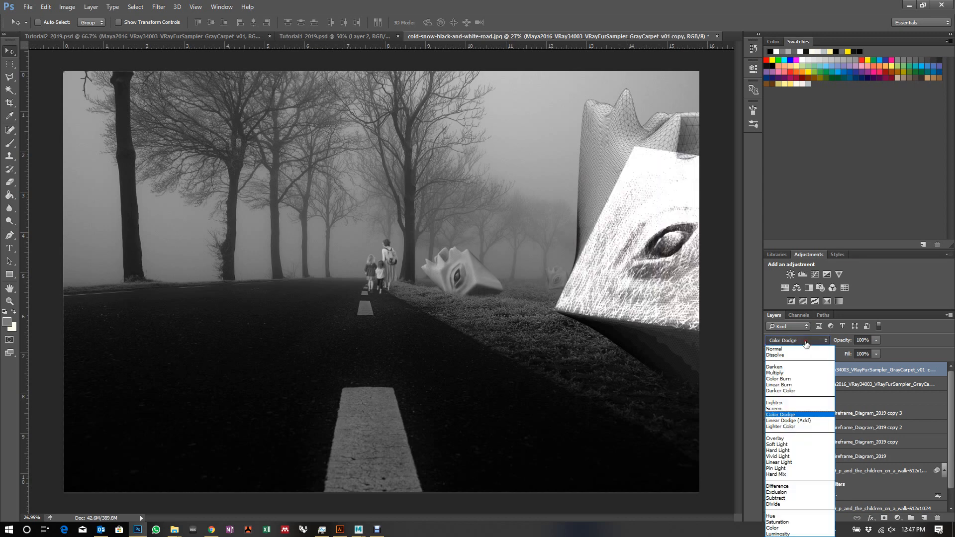
click(800, 409)
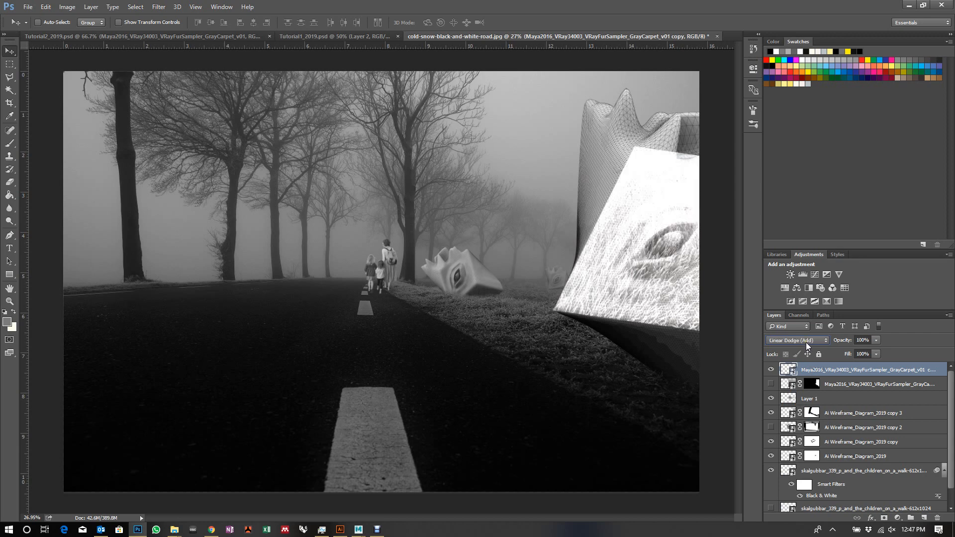
- Check the fur layers' blend mode in Tutorial2_2019.psd and set the road photo's fur copy to Multiply
click(192, 37)
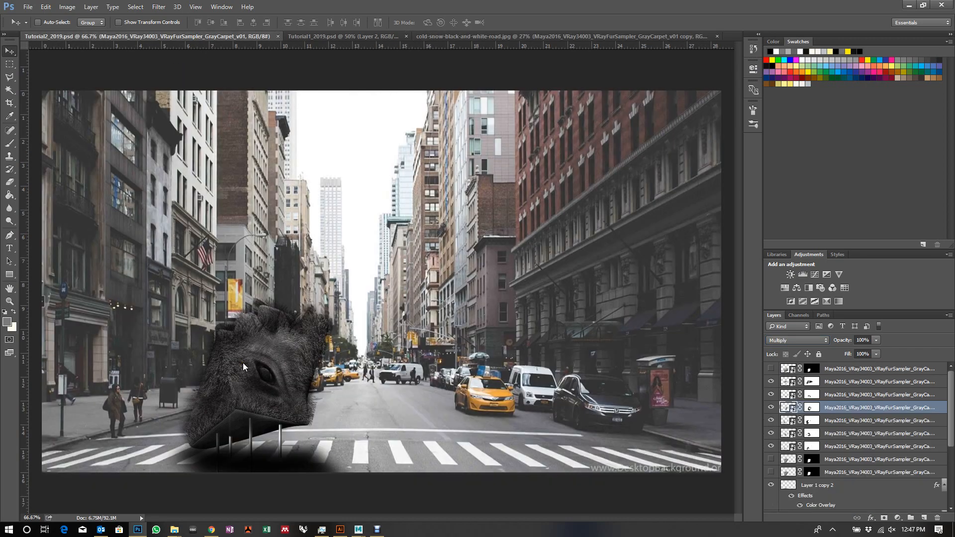
click(485, 36)
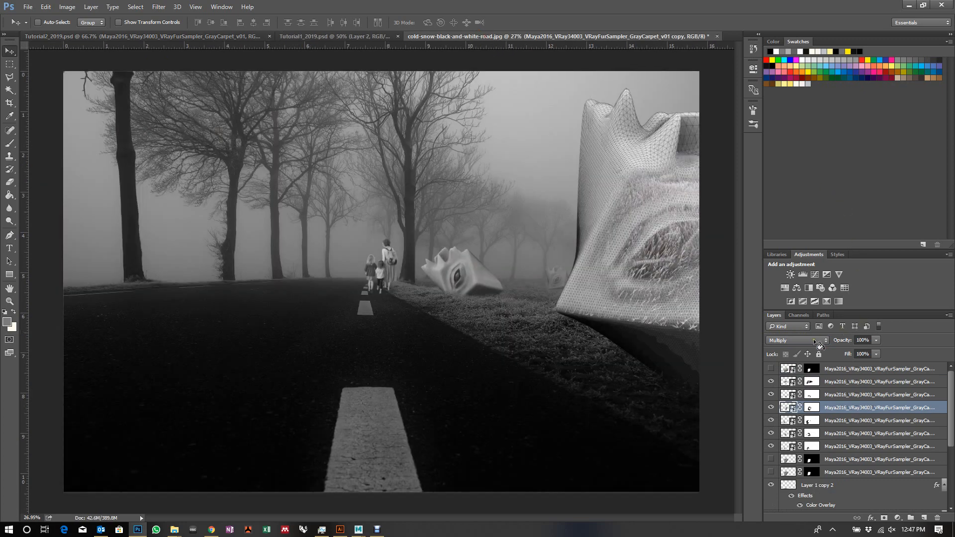
click(816, 341)
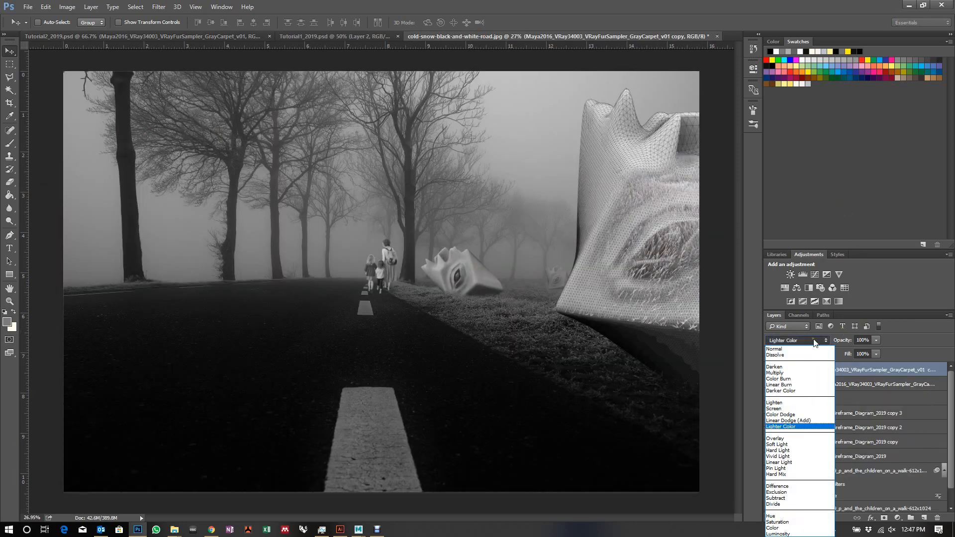
click(790, 372)
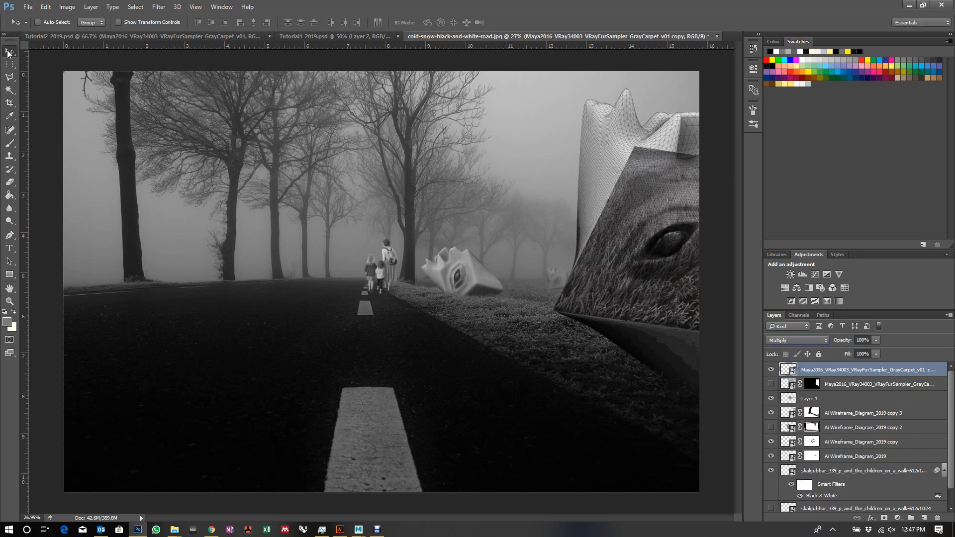
- Add a layer mask to the fur copy and paint out its upper edge with a soft round 500 px brush
click(885, 518)
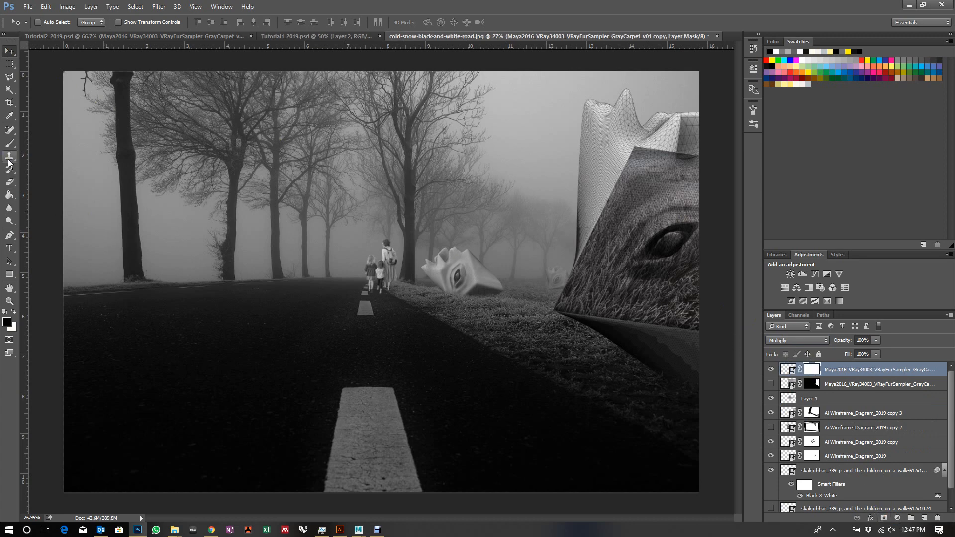
click(9, 144)
right_click(639, 163)
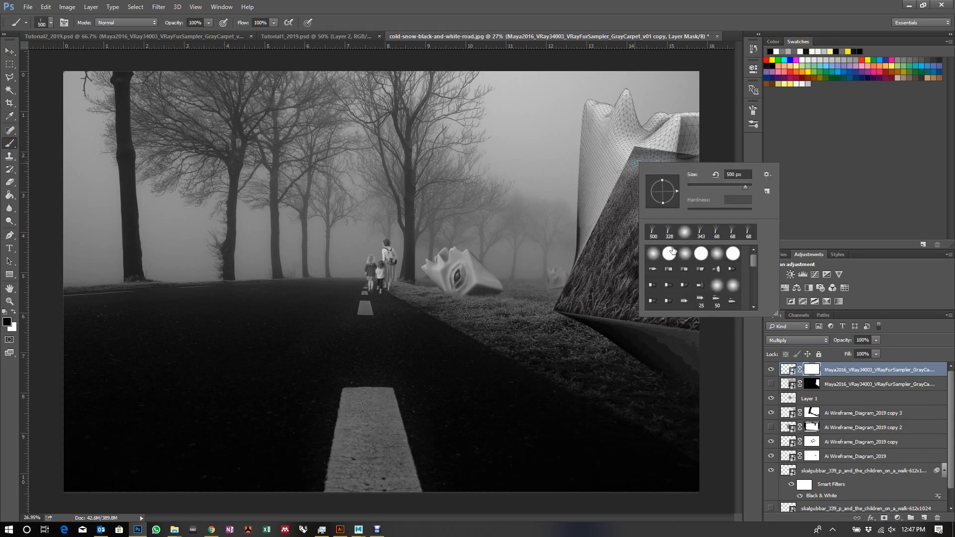
click(653, 254)
mouse_move(665, 136)
mouse_down()
mouse_move(651, 146)
mouse_move(689, 136)
mouse_up()
- Set the brush opacity to 33% and fade the fur copy's upper and left edges on its mask
click(195, 23)
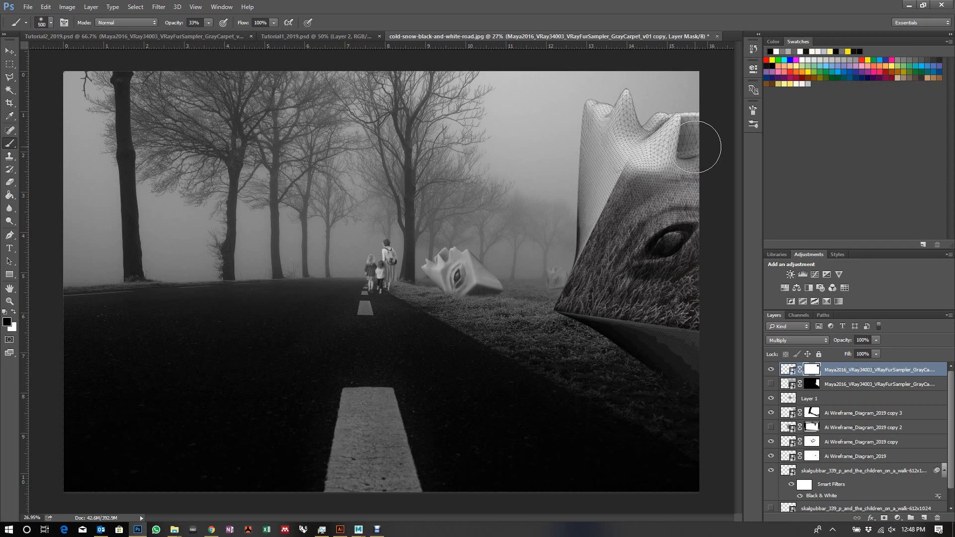
click(668, 130)
mouse_move(669, 152)
mouse_down()
mouse_move(598, 186)
mouse_move(602, 174)
mouse_move(582, 215)
mouse_up()
mouse_move(632, 169)
mouse_down()
mouse_move(583, 216)
mouse_move(653, 175)
mouse_move(694, 177)
mouse_up()
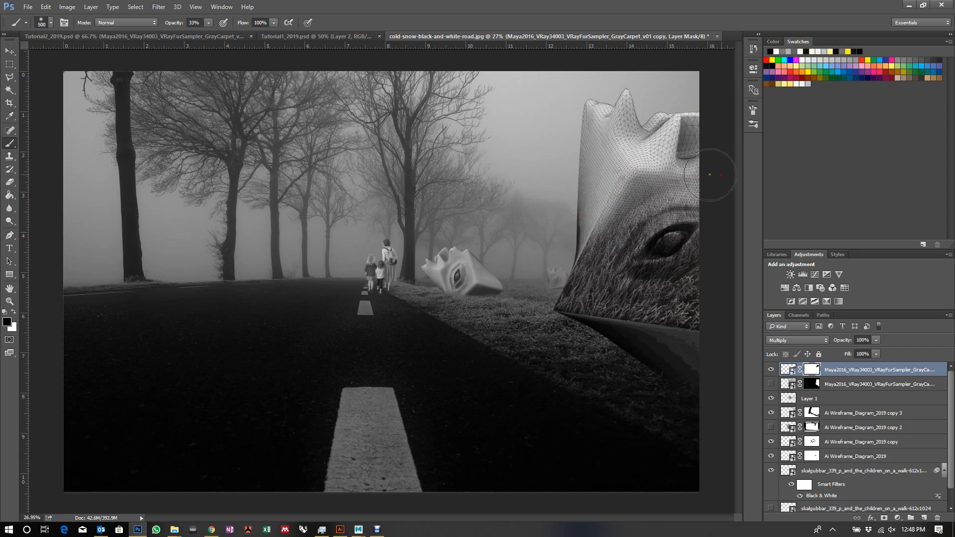
- Place another copy of the fur image from the Rendering tutorial folder over the large object's left face, rotated about -55°, and start distorting it
mouse_move(174, 529)
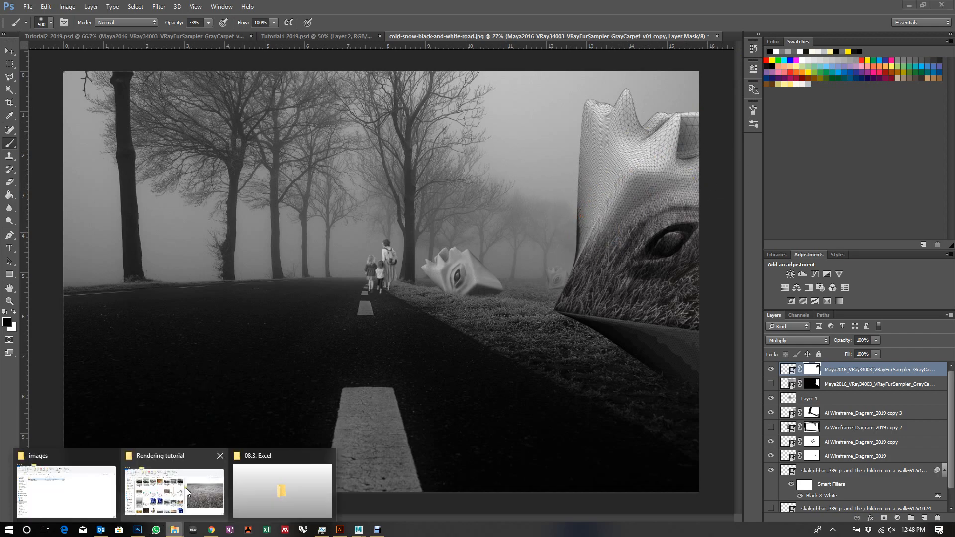
click(211, 486)
drag(263, 473, 115, 254)
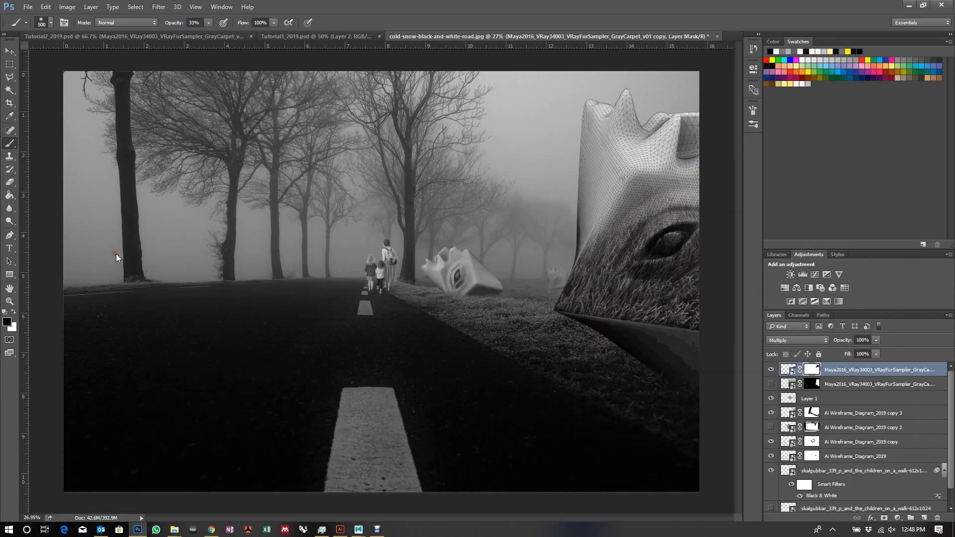
drag(633, 450, 630, 269)
drag(677, 290, 652, 193)
drag(581, 264, 558, 241)
right_click(503, 205)
click(538, 270)
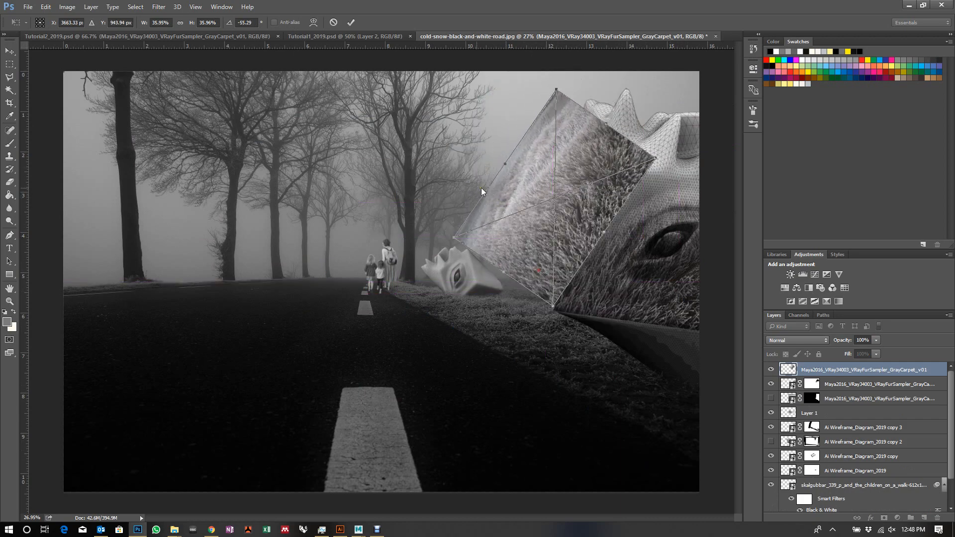
- Distort the placed fur's corners to fit the large object's left face and commit the transformation
drag(489, 187, 545, 198)
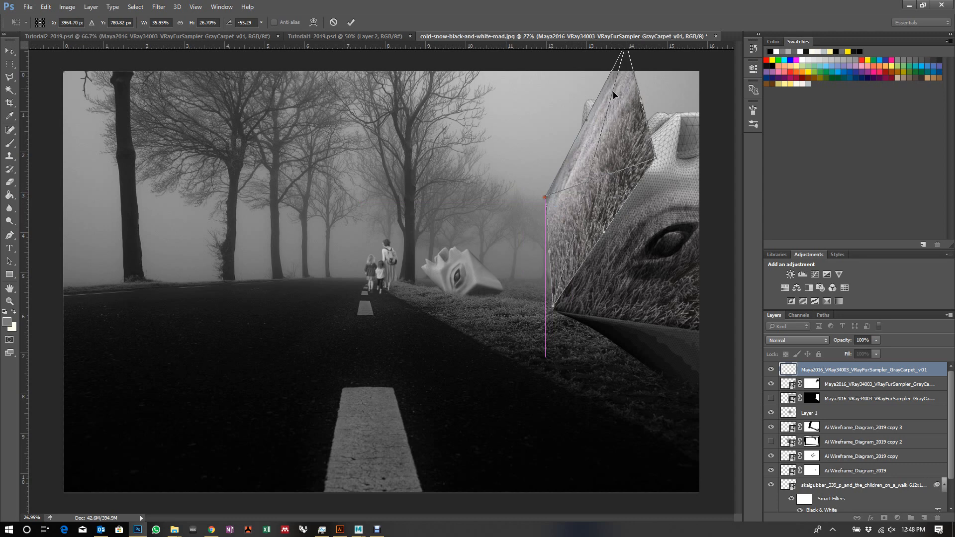
drag(675, 115, 657, 151)
scroll(635, 205, down, 1)
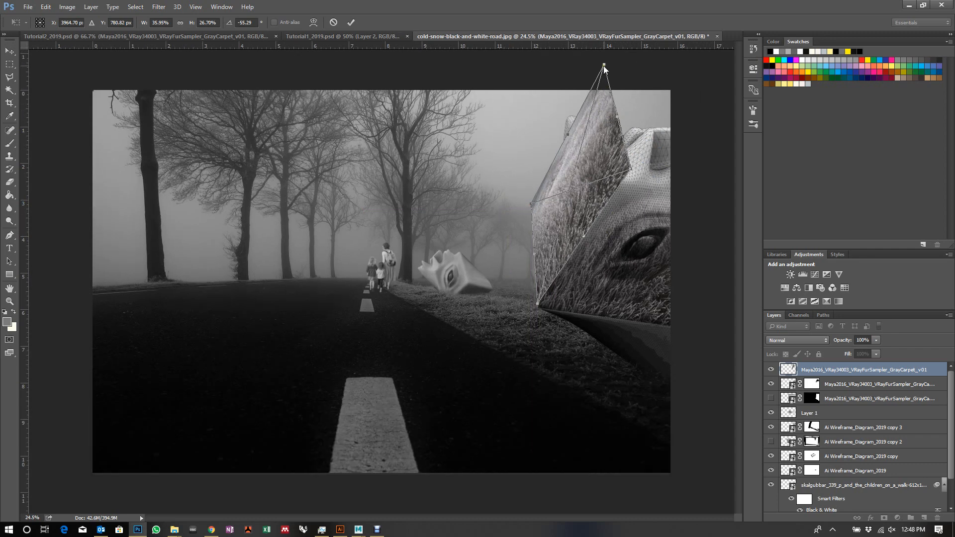
click(573, 111)
drag(604, 64, 565, 102)
mouse_move(624, 172)
mouse_down()
mouse_move(594, 191)
mouse_move(619, 180)
mouse_up()
key(Return)
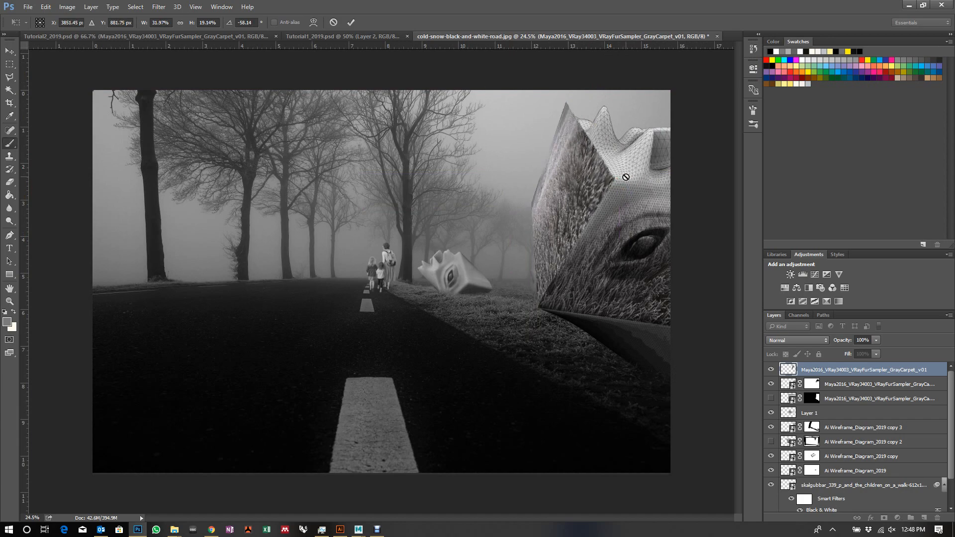
- Set the new left-face fur layer to Multiply and add a layer mask to it
key(b)
scroll(632, 168, up, 2)
scroll(632, 169, up, 1)
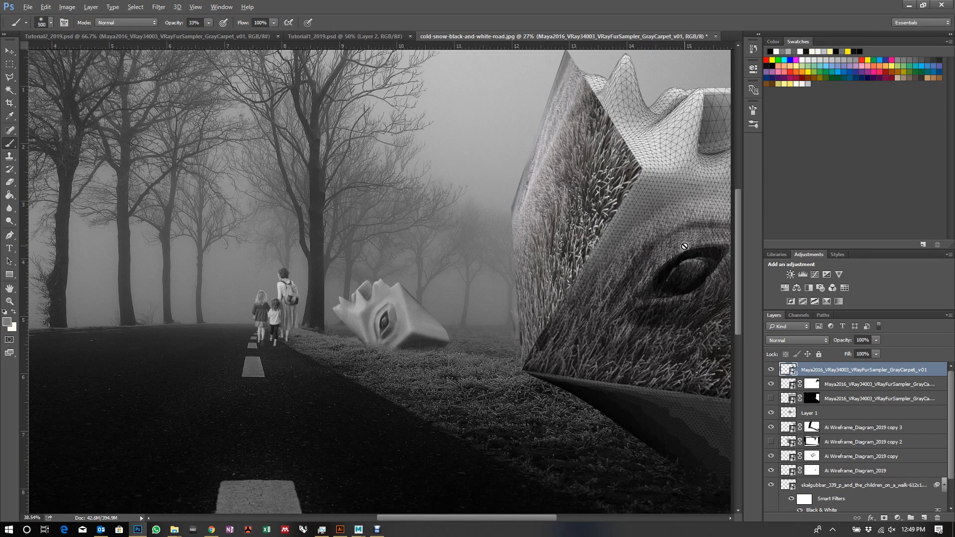
click(785, 342)
click(800, 372)
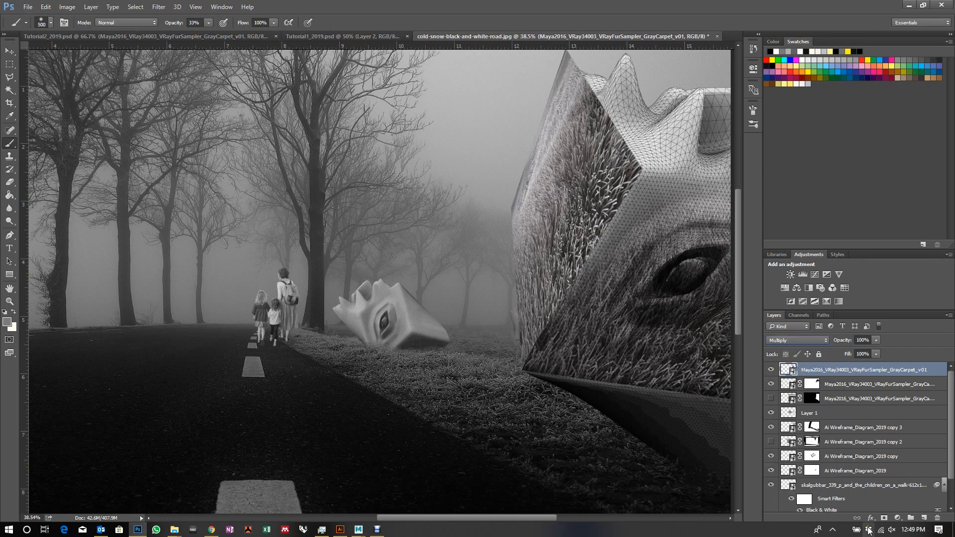
click(885, 518)
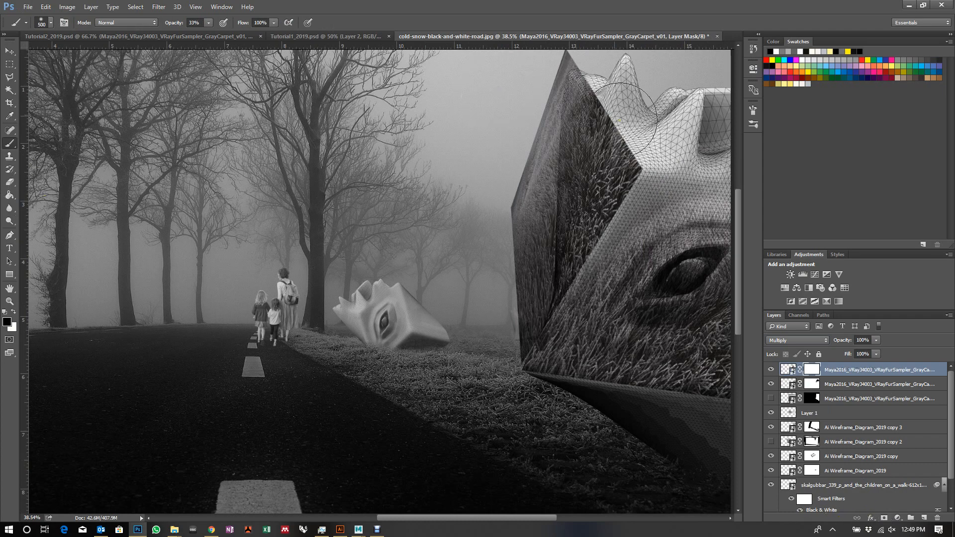
- Paint out the fur overlapping the object's left edge and upper tip on the mask with a soft 185 px brush at 100% opacity
right_click(605, 107)
click(672, 126)
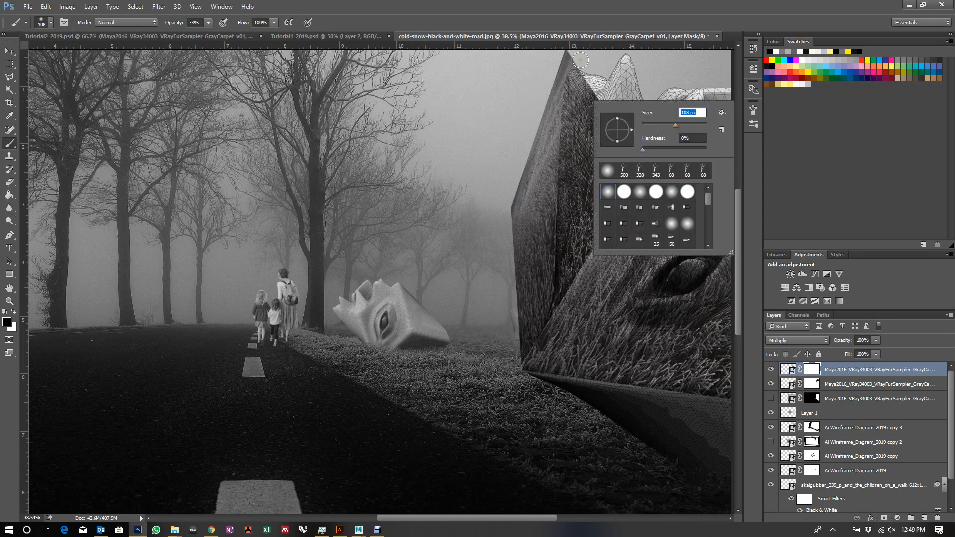
key(Return)
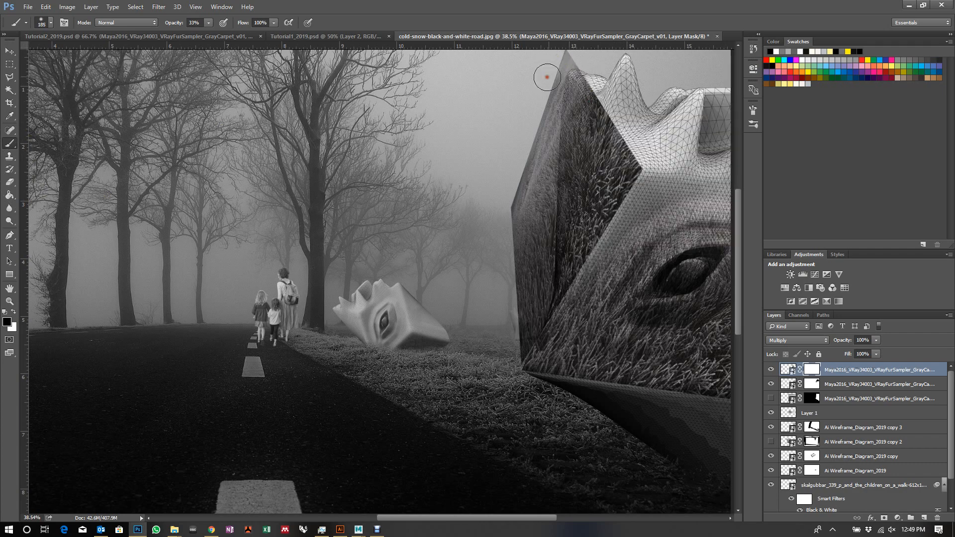
click(190, 23)
drag(189, 25, 431, 35)
mouse_move(565, 54)
mouse_down()
mouse_move(582, 67)
mouse_move(582, 57)
mouse_up()
mouse_move(607, 92)
mouse_down()
mouse_move(637, 164)
mouse_move(596, 99)
mouse_move(553, 112)
mouse_move(543, 182)
mouse_move(550, 156)
mouse_up()
mouse_move(559, 89)
mouse_down()
mouse_move(501, 282)
mouse_move(497, 172)
mouse_move(488, 232)
mouse_move(508, 168)
mouse_move(513, 213)
mouse_move(515, 134)
mouse_move(535, 161)
mouse_move(537, 215)
mouse_move(522, 313)
mouse_move(530, 261)
mouse_move(533, 295)
mouse_move(513, 357)
mouse_move(538, 225)
mouse_move(539, 108)
mouse_move(542, 228)
mouse_up()
- Set the brush opacity to 50% and soften the left-face fur's edge along the object's upper ridge on its mask
right_click(608, 77)
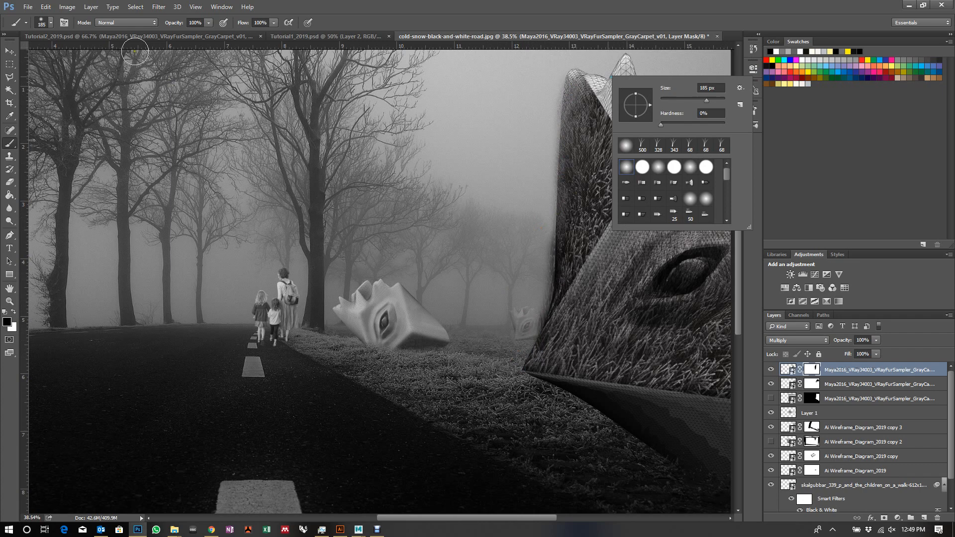
click(193, 22)
text(50)
key(Return)
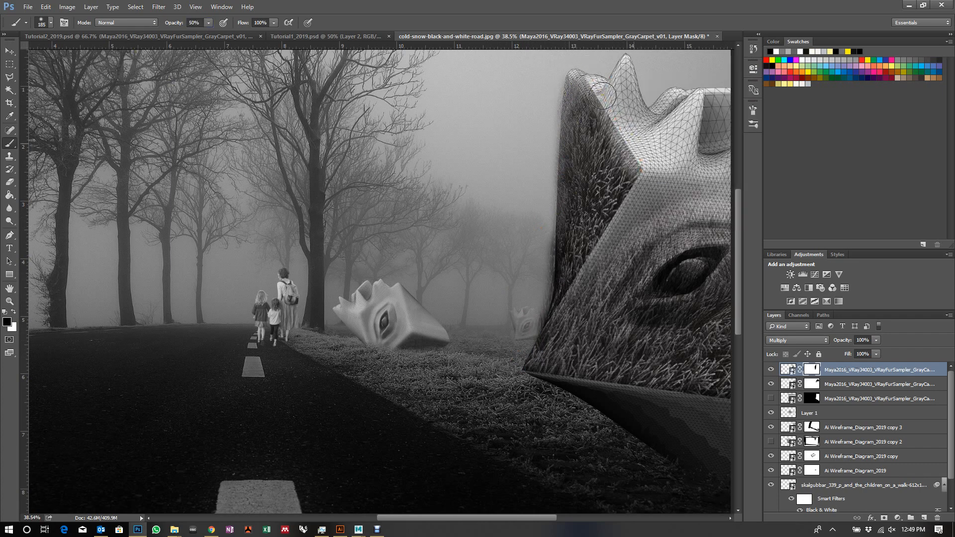
mouse_move(590, 79)
mouse_down()
mouse_move(642, 150)
mouse_move(640, 186)
mouse_up()
right_click(670, 207)
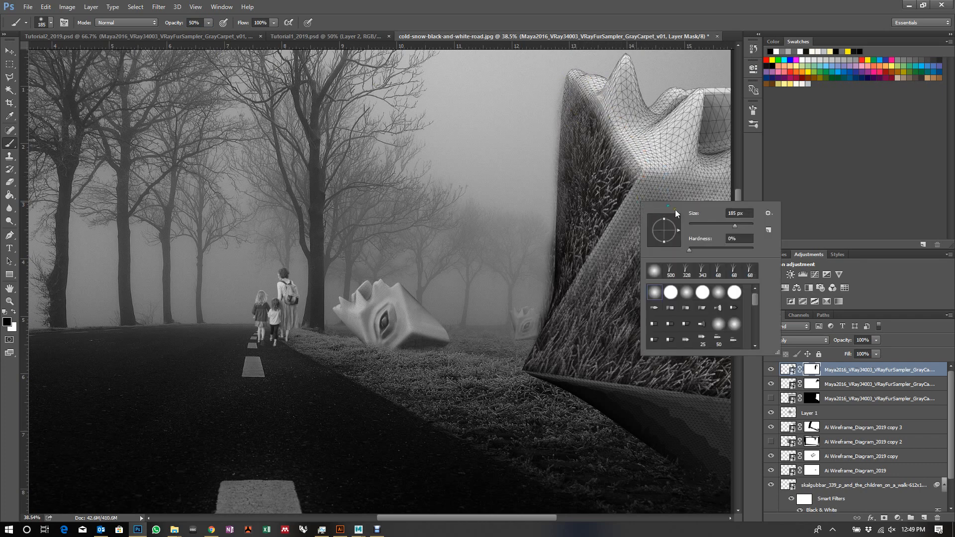
drag(737, 227, 739, 227)
mouse_move(631, 187)
mouse_down()
mouse_move(564, 308)
mouse_move(624, 190)
mouse_up()
alt+click(625, 190)
scroll(354, 237, down, 3)
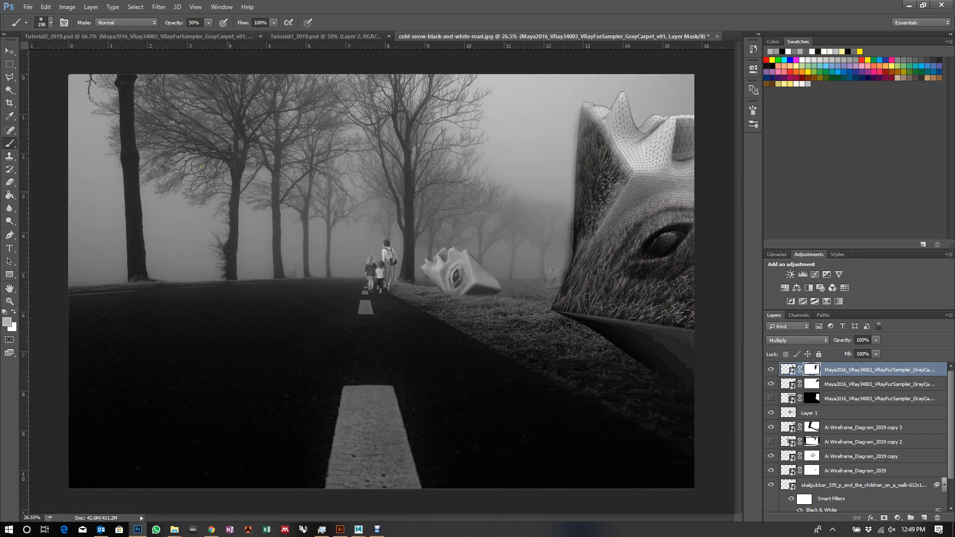
- Place a further copy of the fur image over the large object's front face, rotated about -40°
click(174, 529)
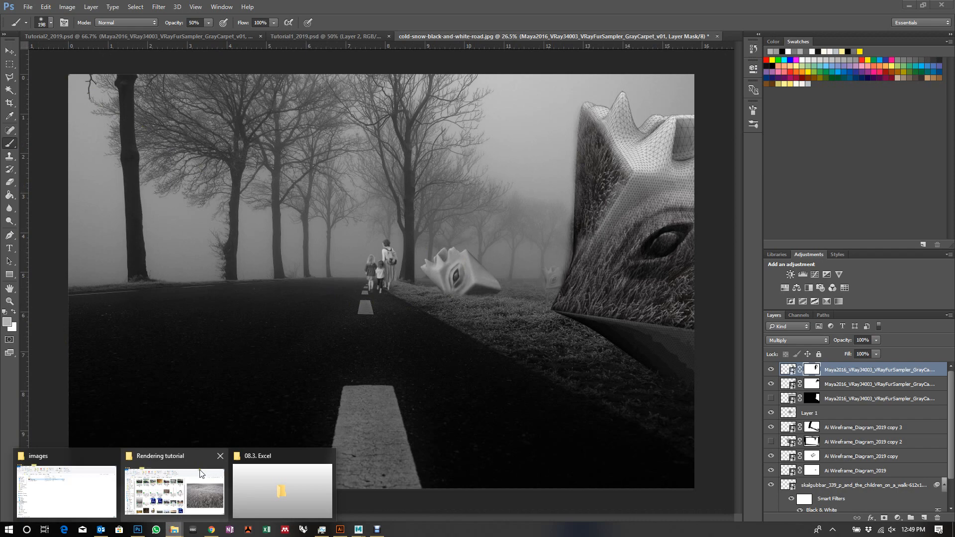
click(171, 482)
drag(270, 467, 518, 183)
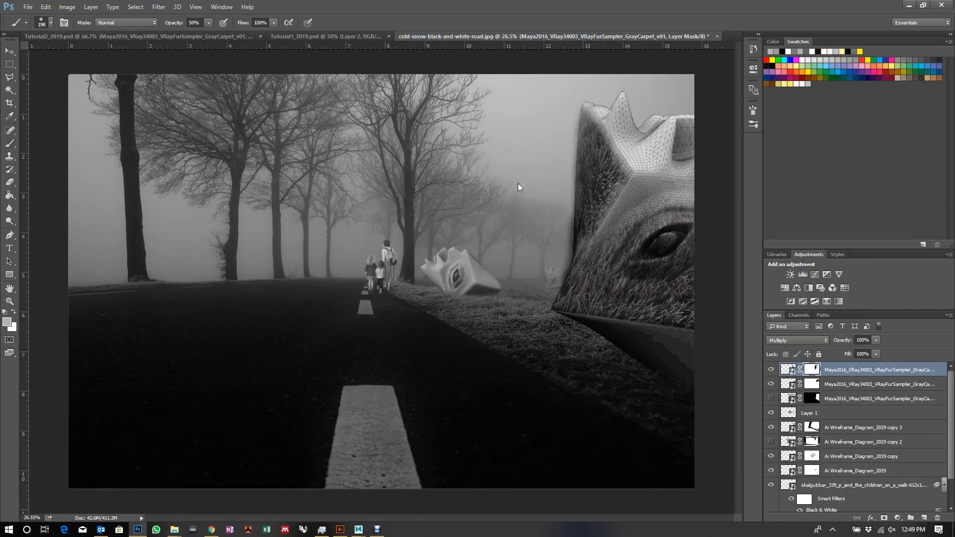
drag(629, 113, 261, 341)
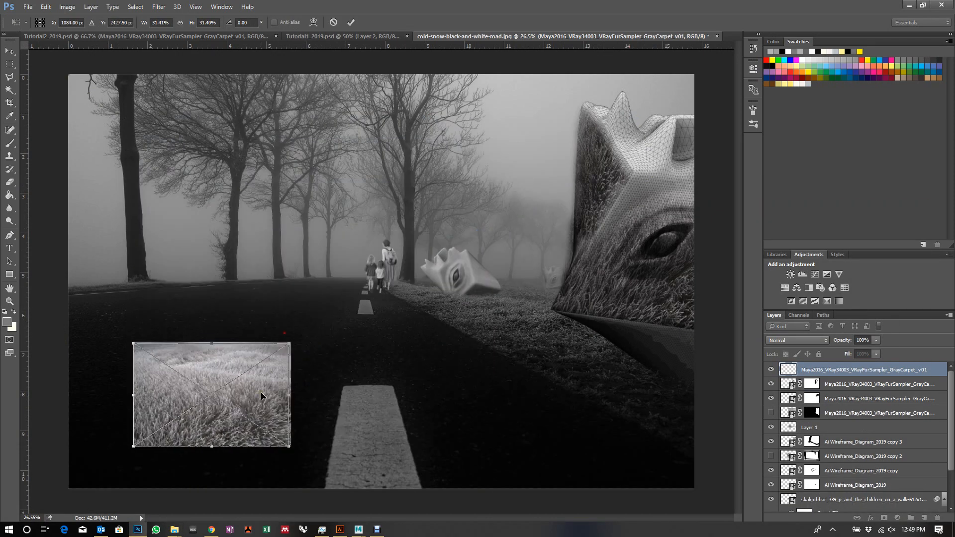
drag(254, 395, 665, 244)
drag(717, 286, 726, 219)
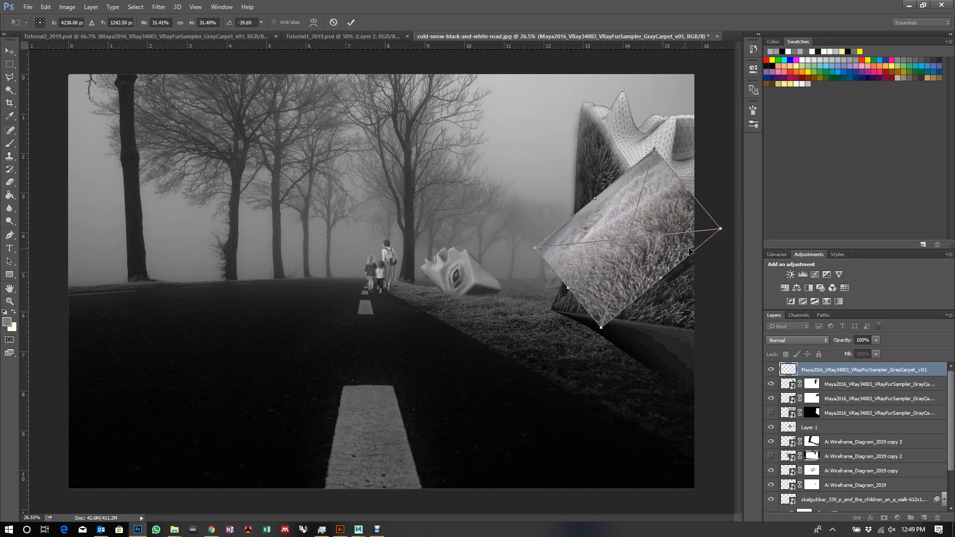
drag(666, 250, 633, 240)
key(Return)
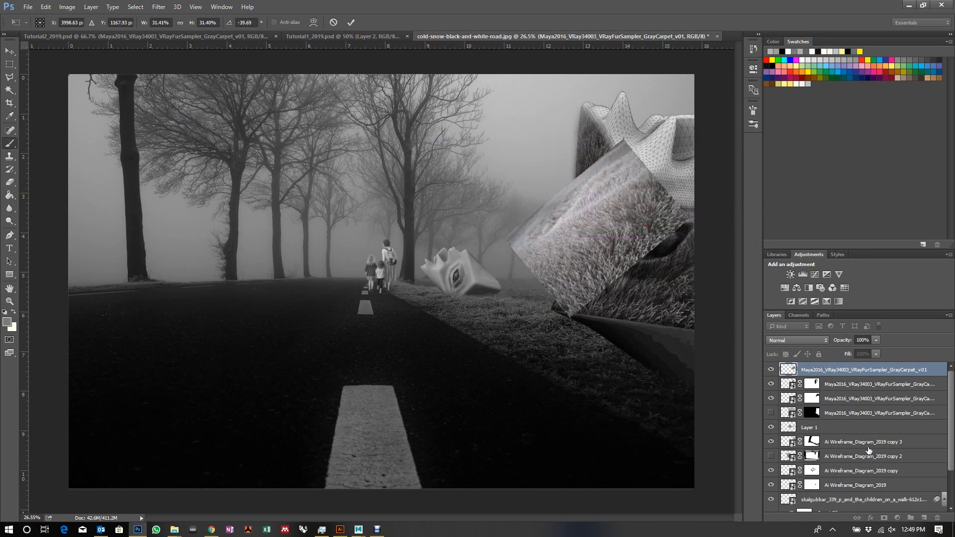
- Add a layer mask to the front-face fur copy and set its blend mode to Multiply
key(b)
click(885, 519)
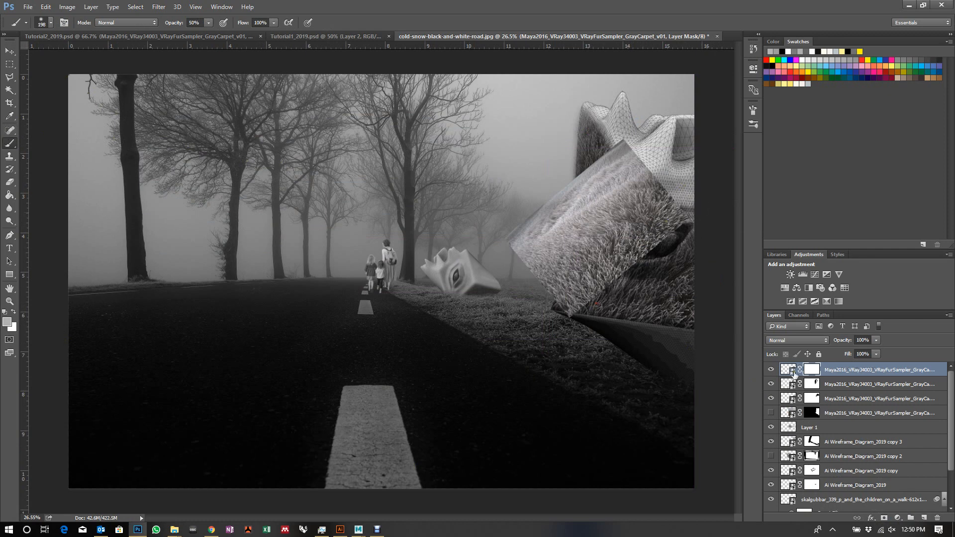
click(819, 340)
click(795, 376)
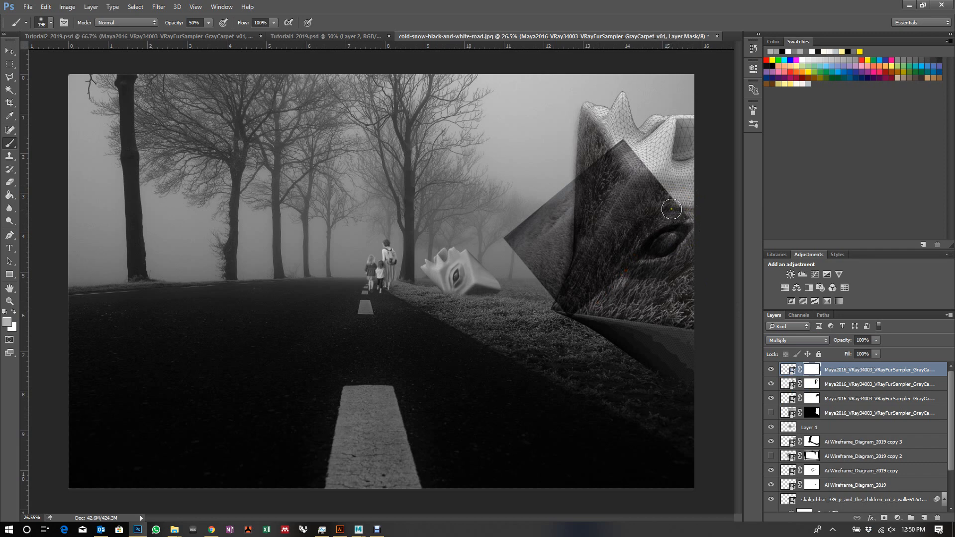
- Mask out the front-face fur around the eye and beyond the object's edges with a soft black 328 px brush at 100% opacity
right_click(688, 226)
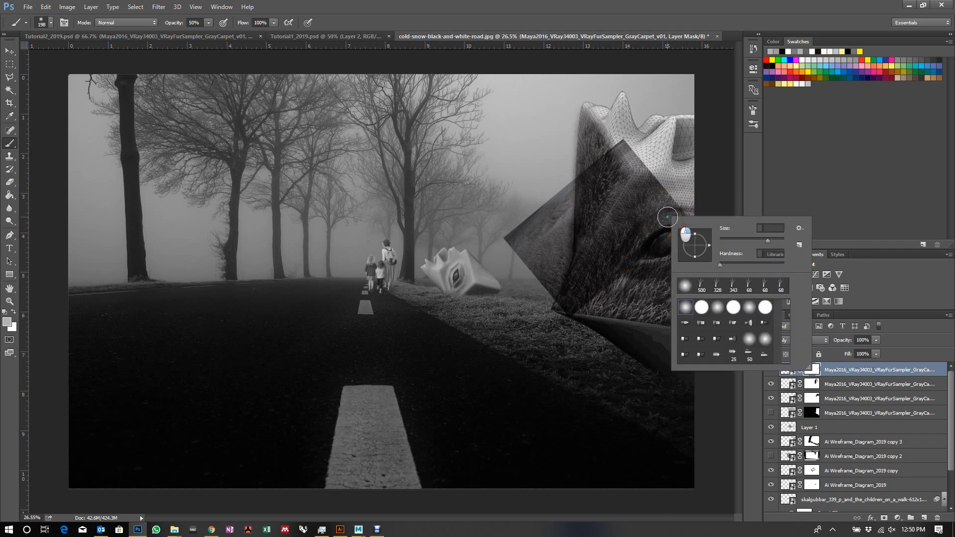
mouse_move(659, 261)
mouse_down()
mouse_move(655, 245)
mouse_move(652, 262)
mouse_move(680, 238)
mouse_move(663, 227)
mouse_move(671, 229)
mouse_up()
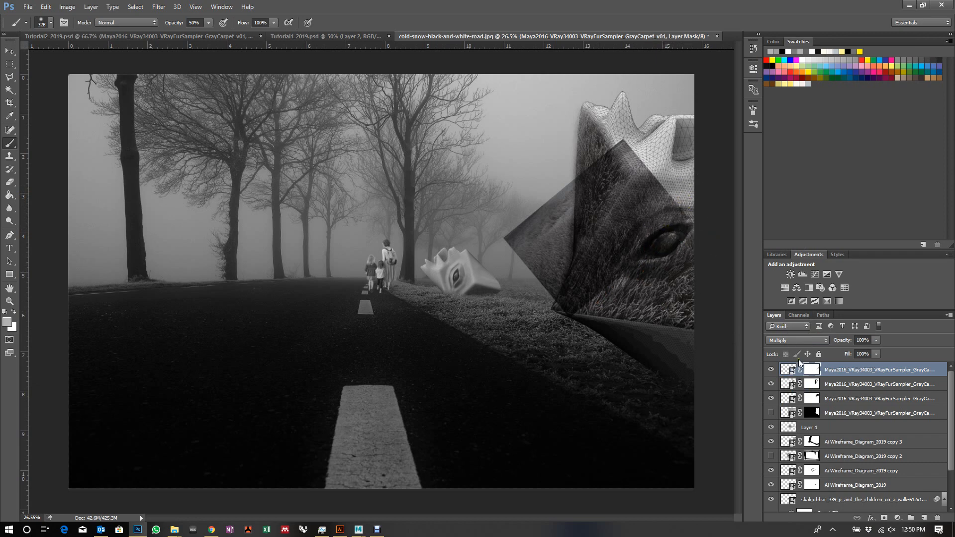
drag(608, 277, 621, 286)
drag(171, 22, 214, 24)
click(771, 369)
click(771, 369)
click(812, 381)
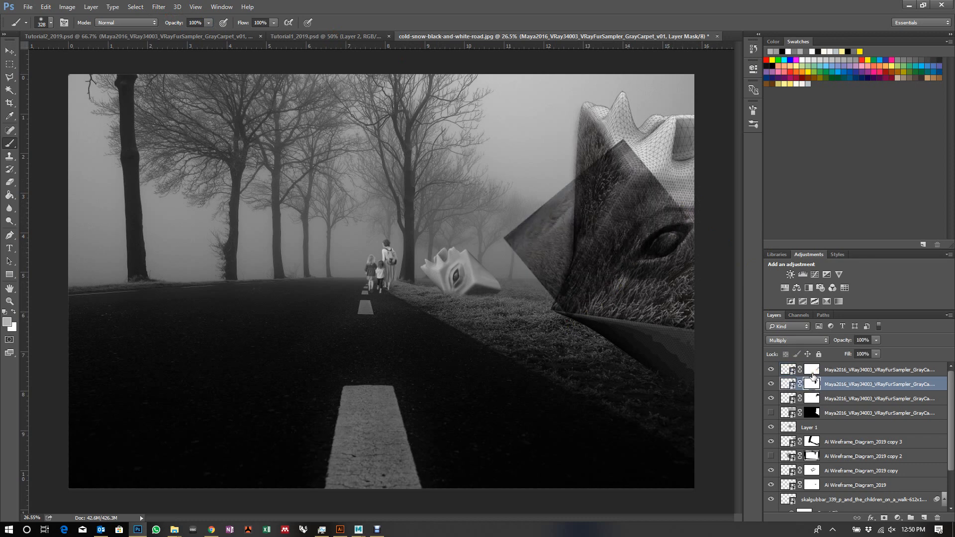
click(782, 52)
mouse_move(699, 197)
mouse_down()
mouse_move(676, 244)
mouse_move(673, 202)
mouse_move(626, 285)
mouse_move(597, 304)
mouse_move(595, 287)
mouse_move(575, 313)
mouse_move(558, 310)
mouse_move(520, 219)
mouse_move(515, 235)
mouse_move(527, 268)
mouse_move(545, 221)
mouse_move(543, 163)
mouse_move(571, 178)
mouse_move(568, 187)
mouse_move(605, 144)
mouse_move(620, 142)
mouse_move(644, 154)
mouse_move(628, 154)
mouse_move(662, 199)
mouse_up()
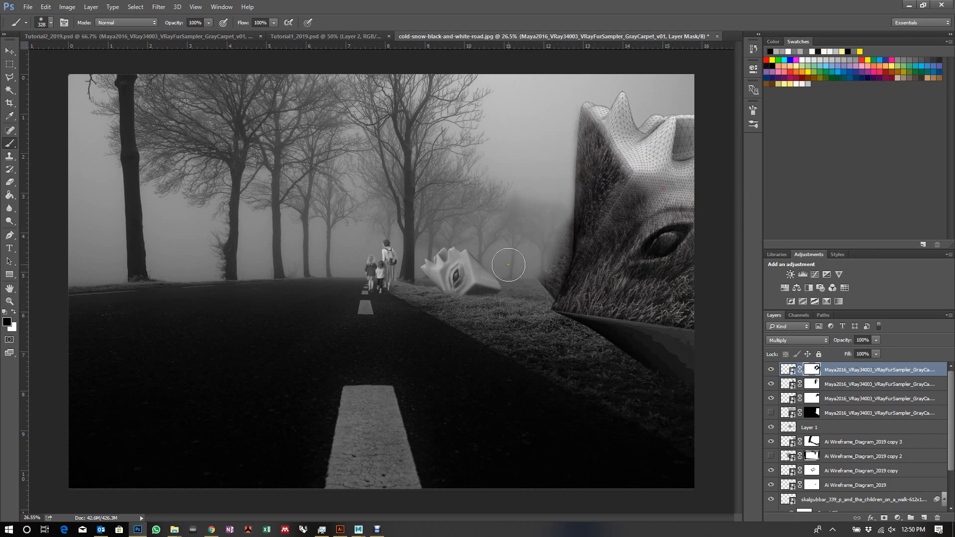
mouse_move(563, 230)
mouse_down()
mouse_move(549, 285)
mouse_move(555, 301)
mouse_move(578, 292)
mouse_up()
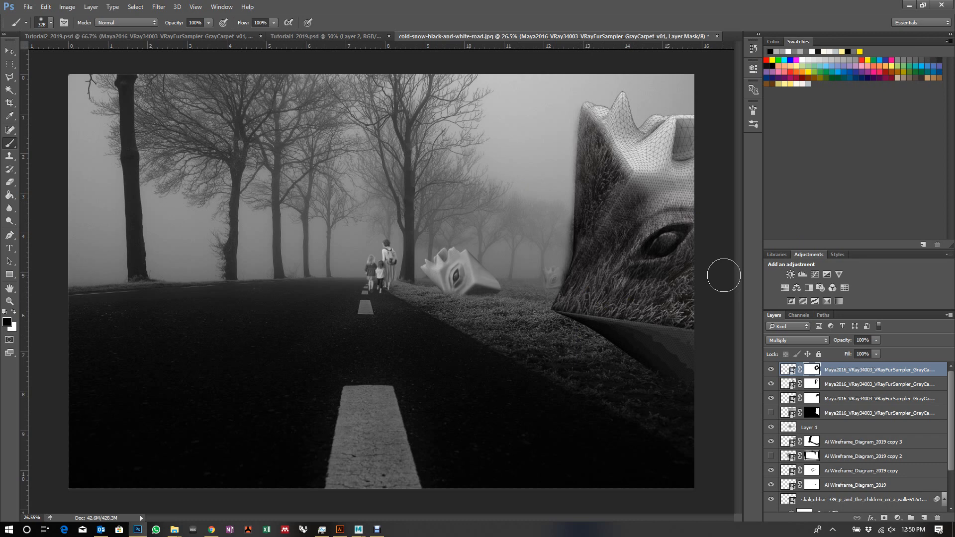
click(10, 51)
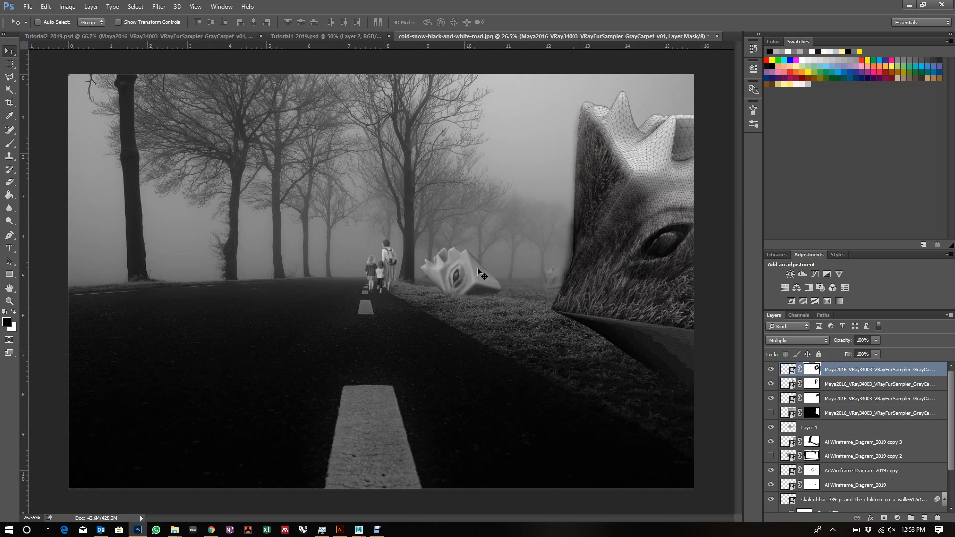
- Switch to Chrome and open the projects page of dezcontrast.com in a new tab
click(211, 530)
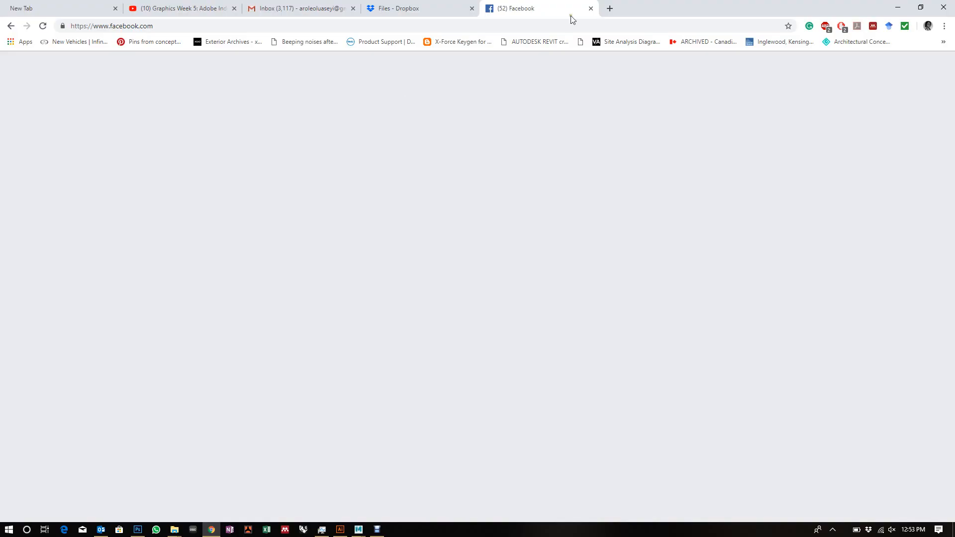
click(611, 9)
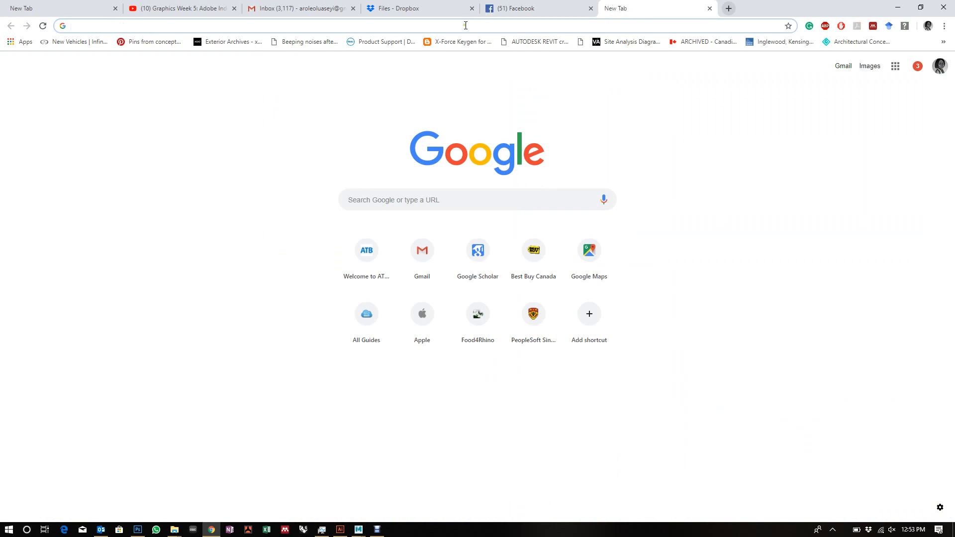
text(dezcontrast.com)
key(Return)
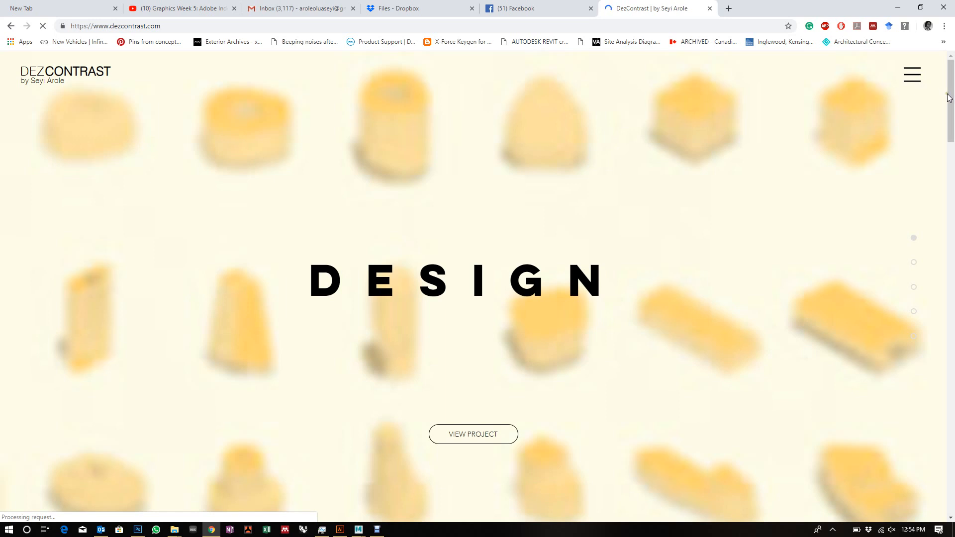
scroll(952, 107, down, 1)
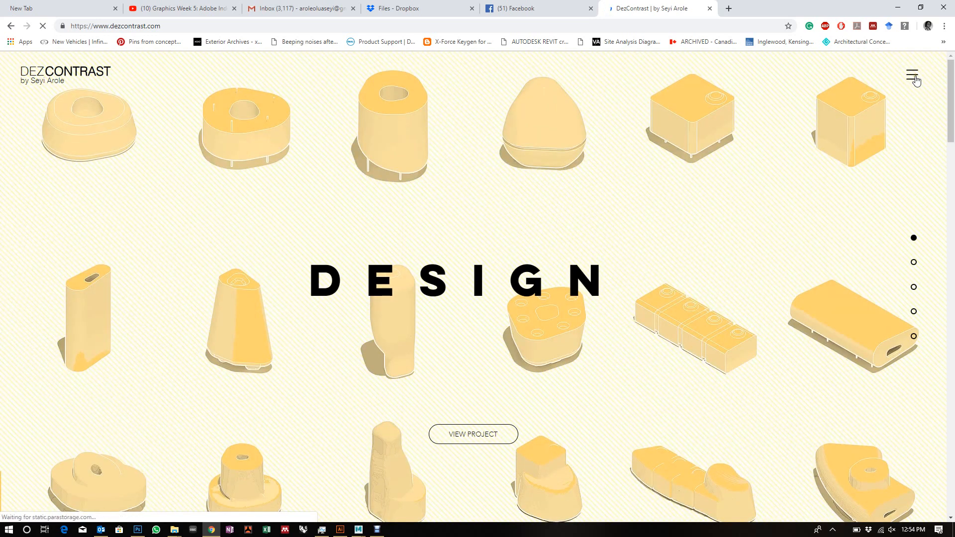
click(915, 76)
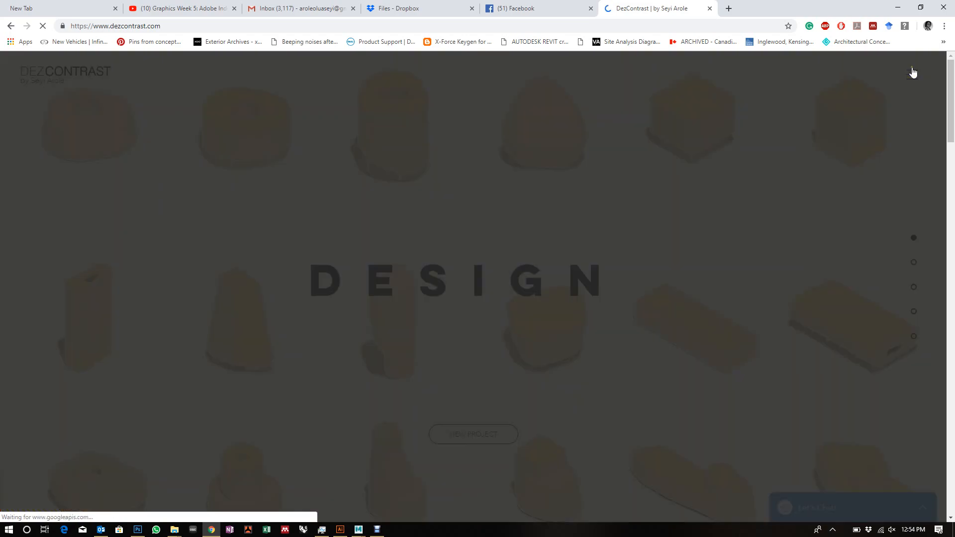
click(601, 210)
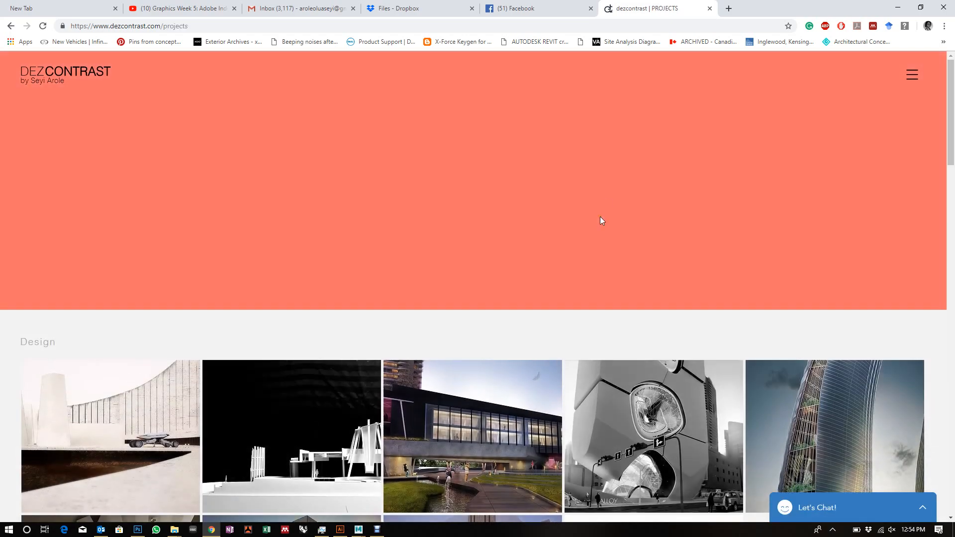
- Look through the Design and Visualization project galleries on the projects page
scroll(600, 217, down, 7)
scroll(567, 235, up, 9)
scroll(566, 234, down, 7)
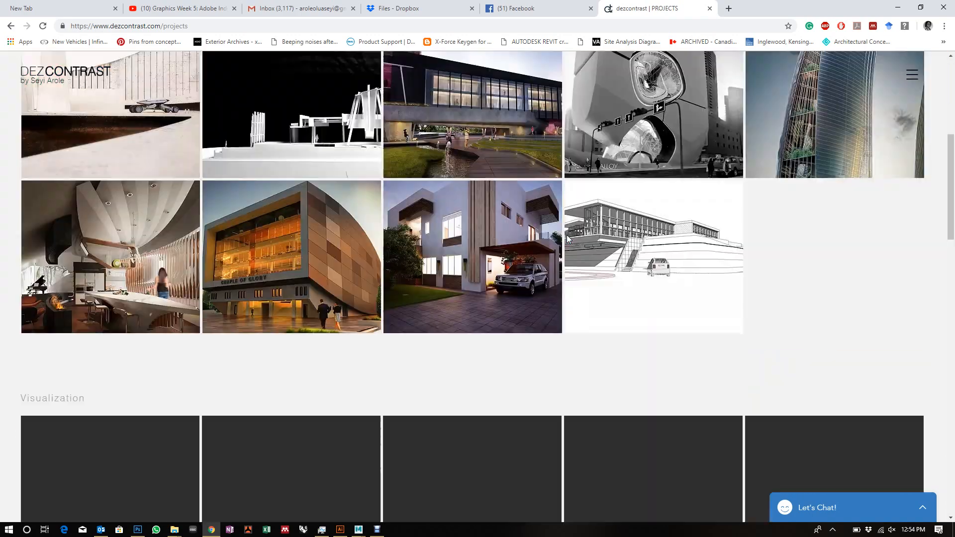
scroll(567, 234, up, 3)
scroll(567, 236, down, 12)
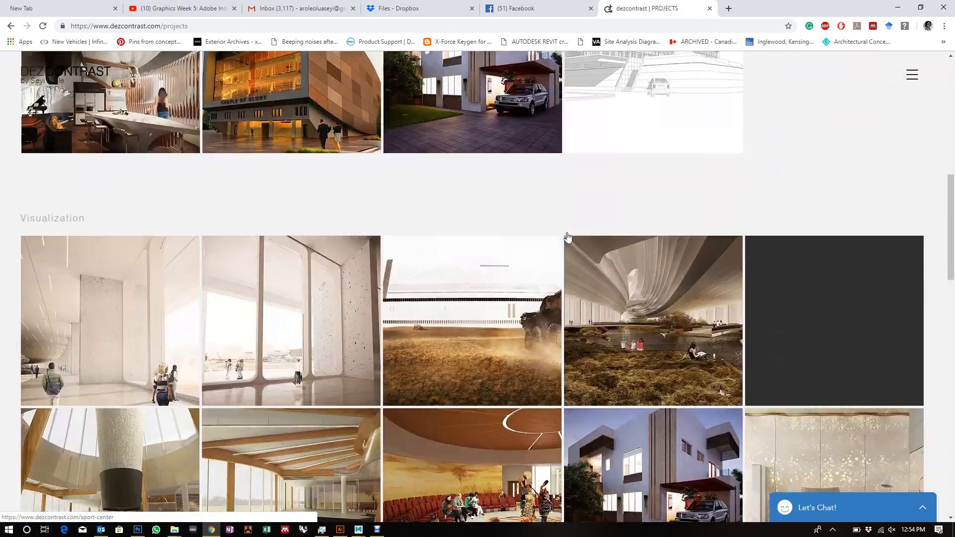
scroll(572, 228, down, 13)
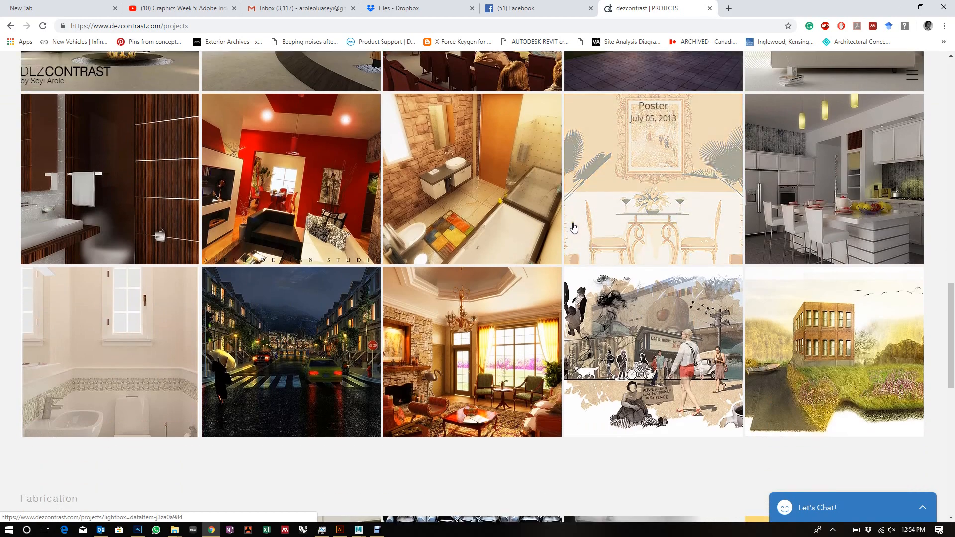